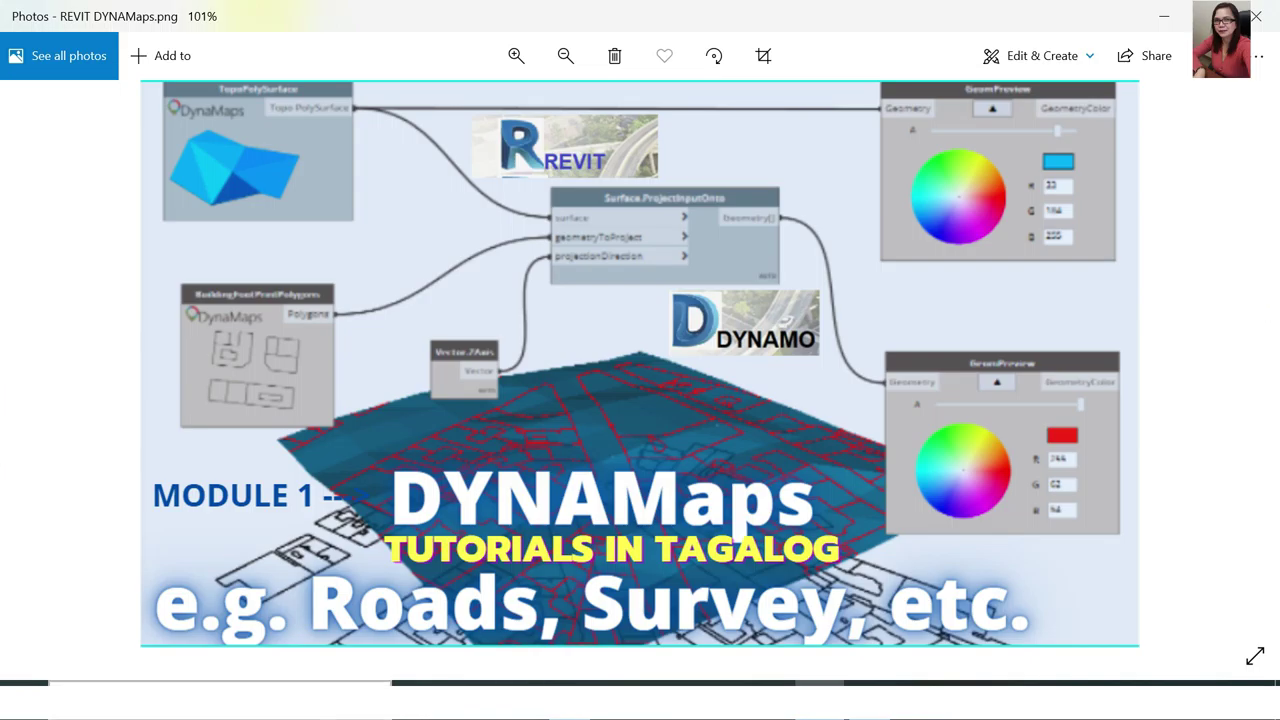
Close the REVIT DYNAMaps.png image in the Photos viewer
left_click(1266, 18)
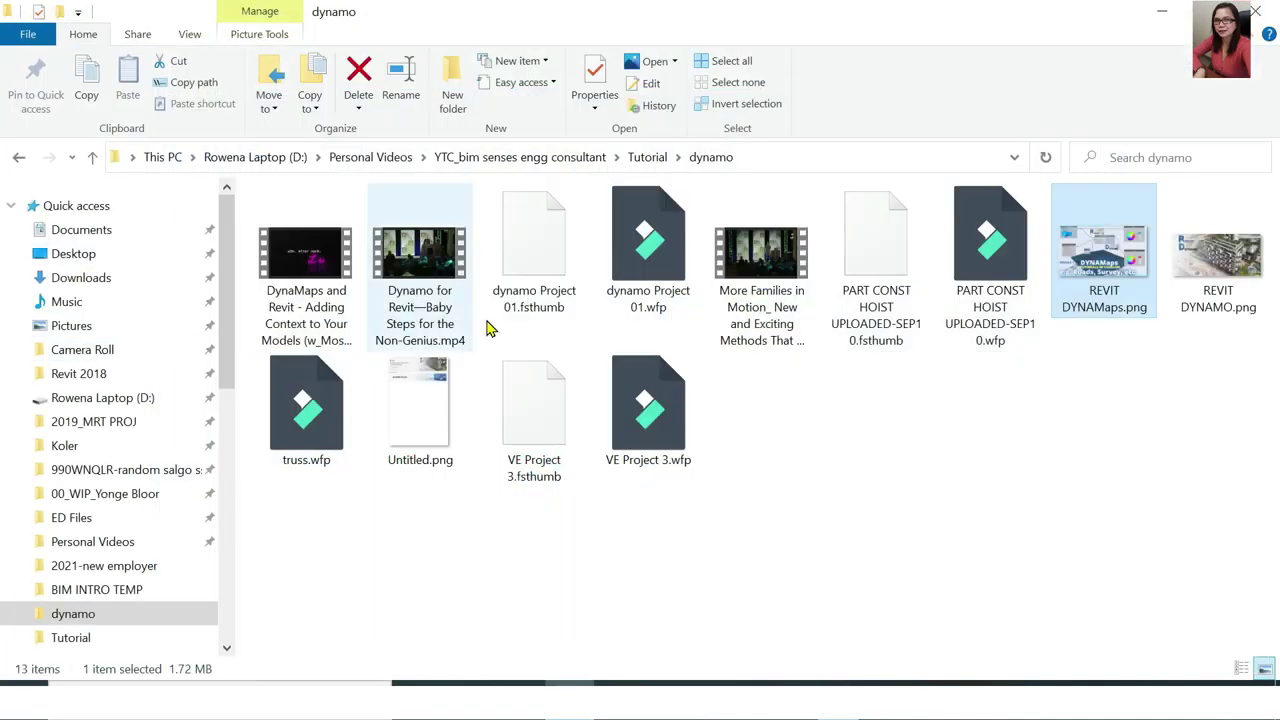
Minimize File Explorer and start Revit 2020 from its desktop shortcut
left_click(1162, 16)
double_click(559, 35)
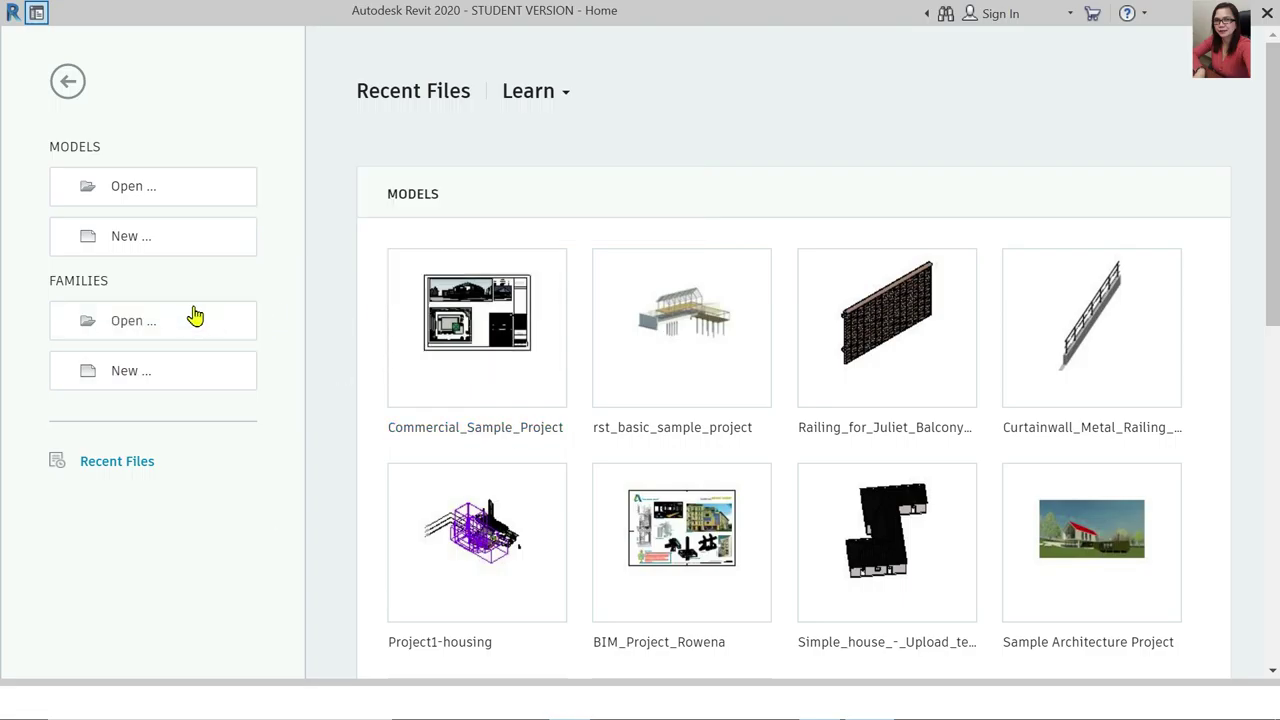
Create a new project from the Templates > US Metric Construction-DefaultMetric.rte template
left_click(145, 247)
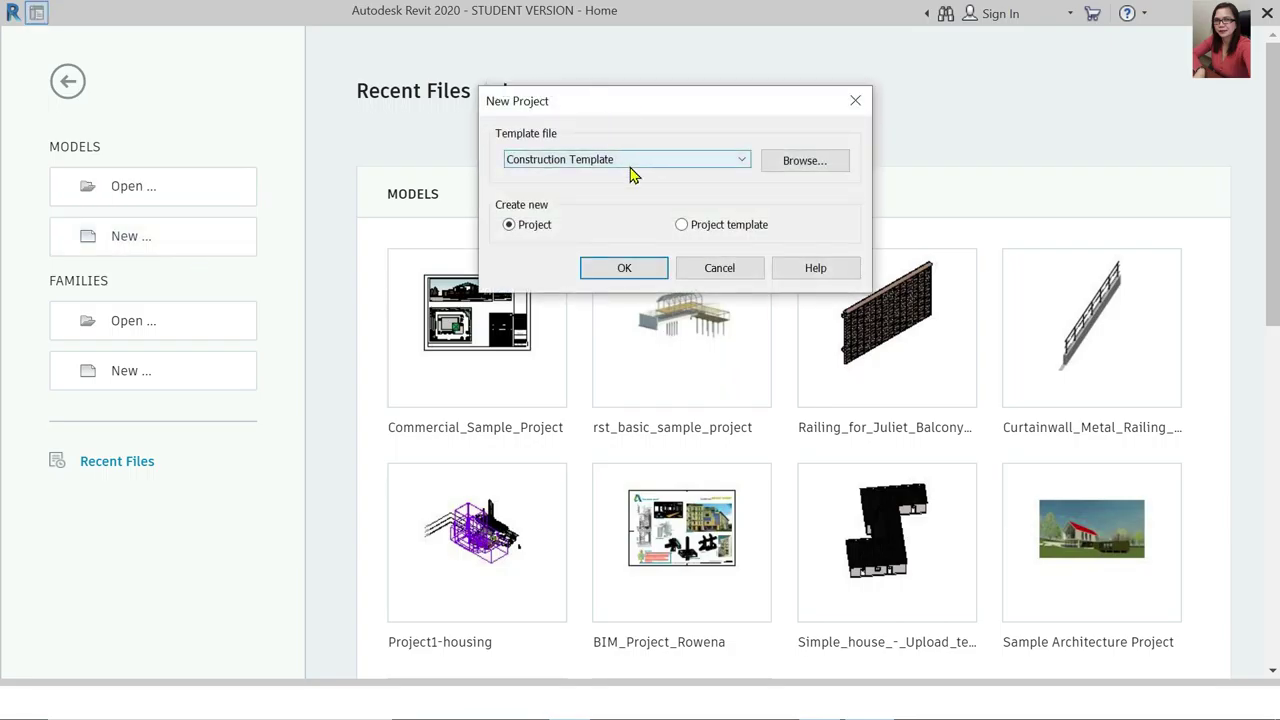
left_click(679, 160)
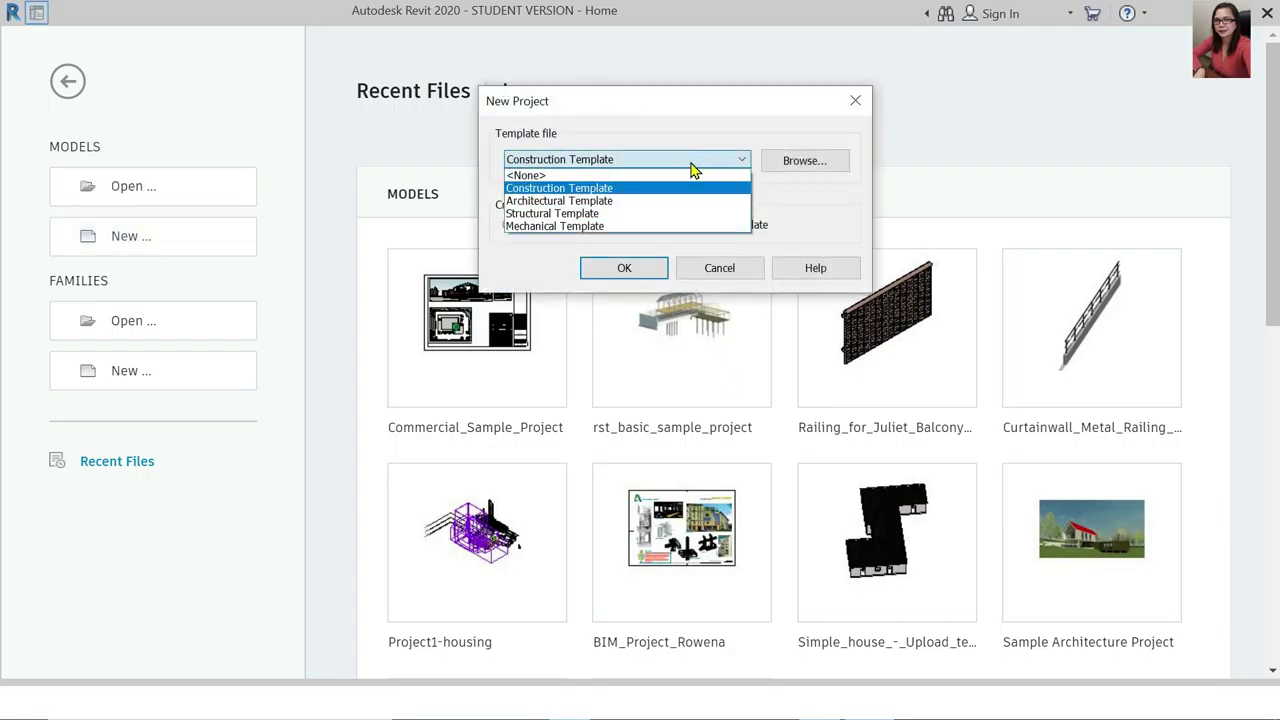
left_click(692, 170)
left_click(805, 162)
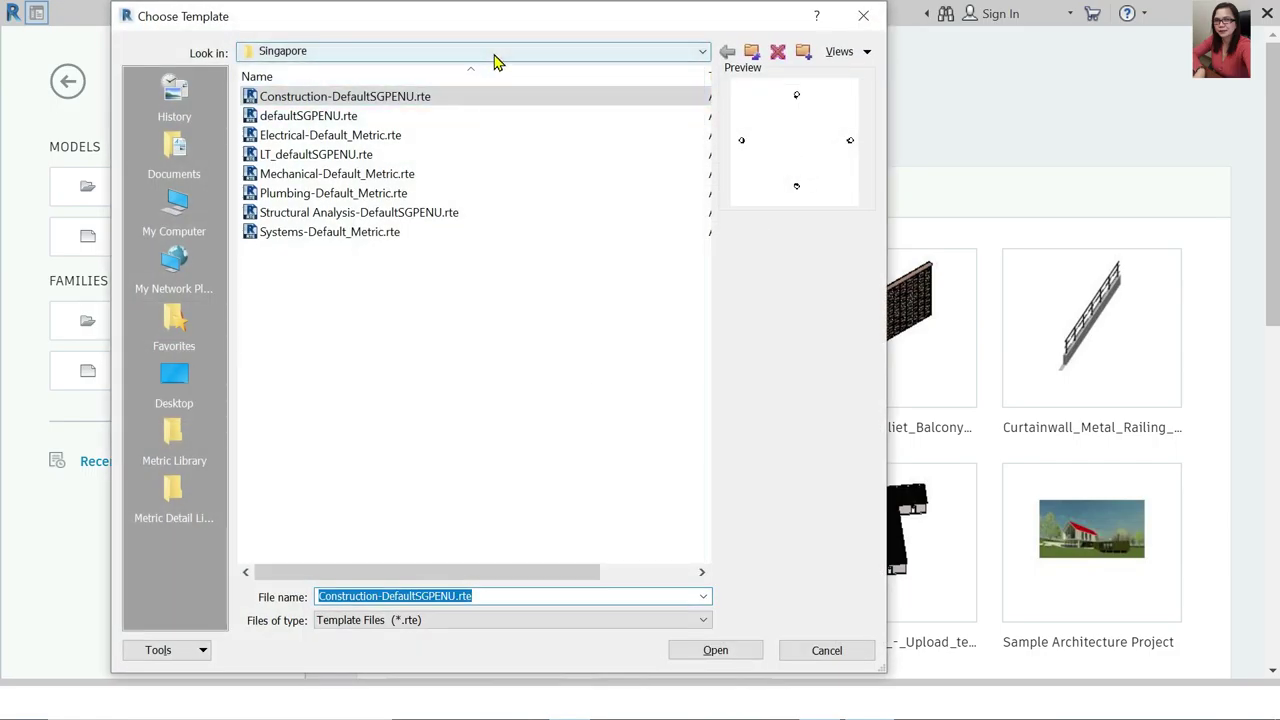
left_click(497, 52)
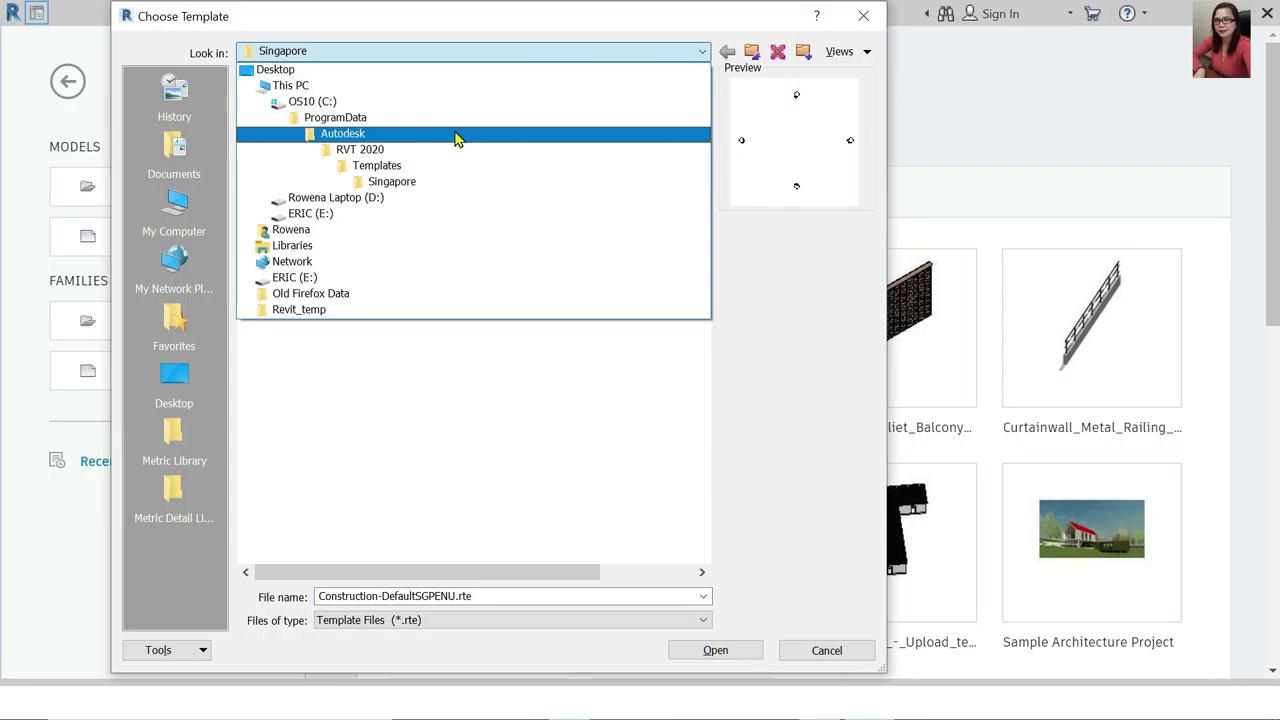
left_click(449, 171)
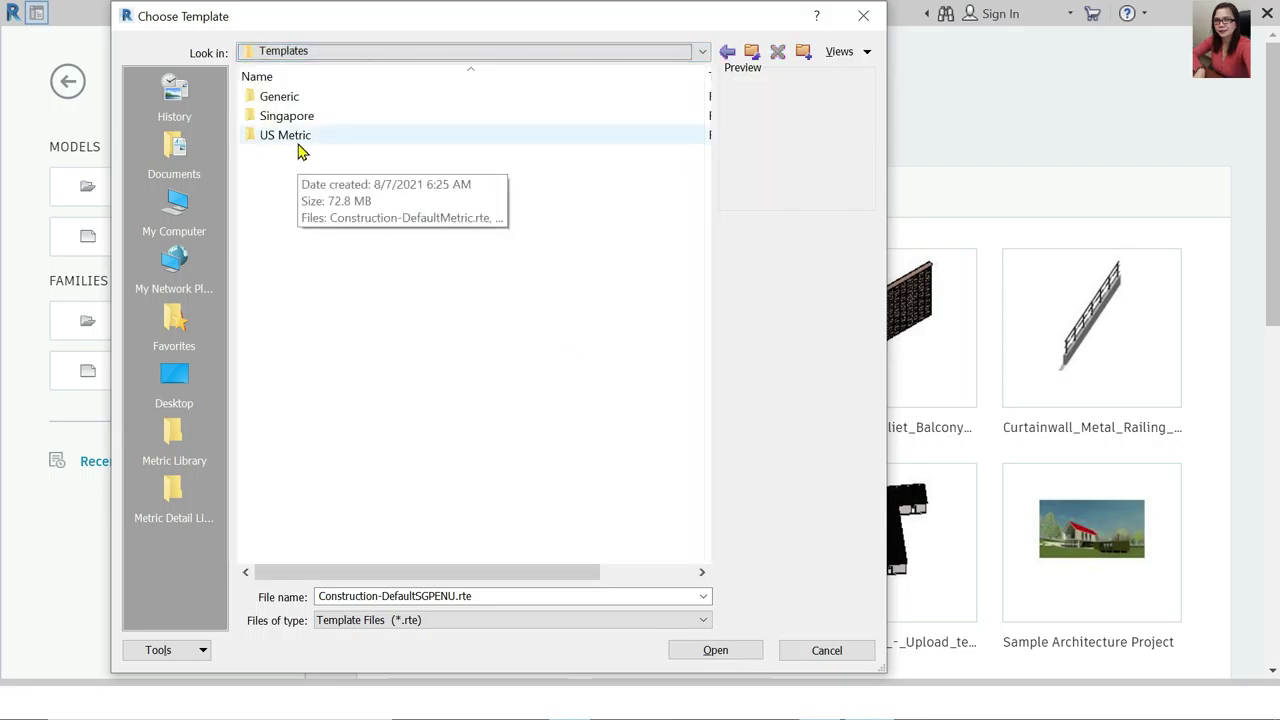
double_click(300, 140)
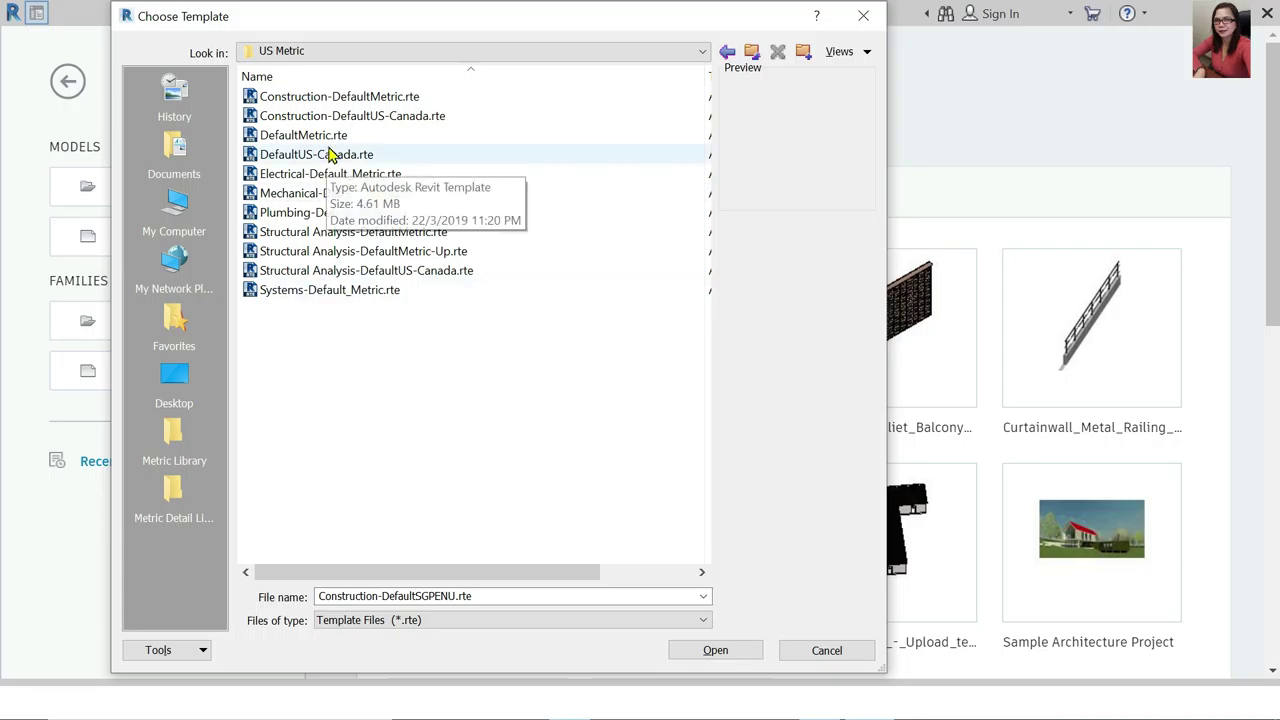
left_click(312, 100)
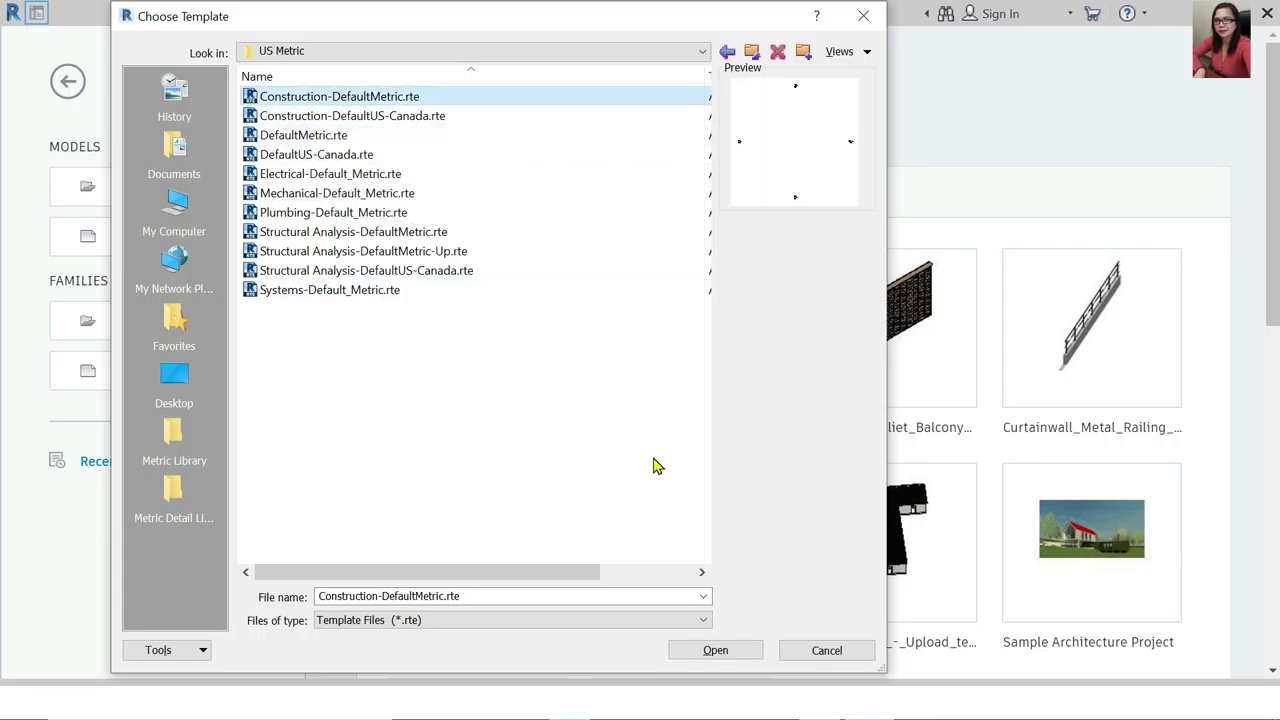
left_click(740, 652)
left_click(662, 267)
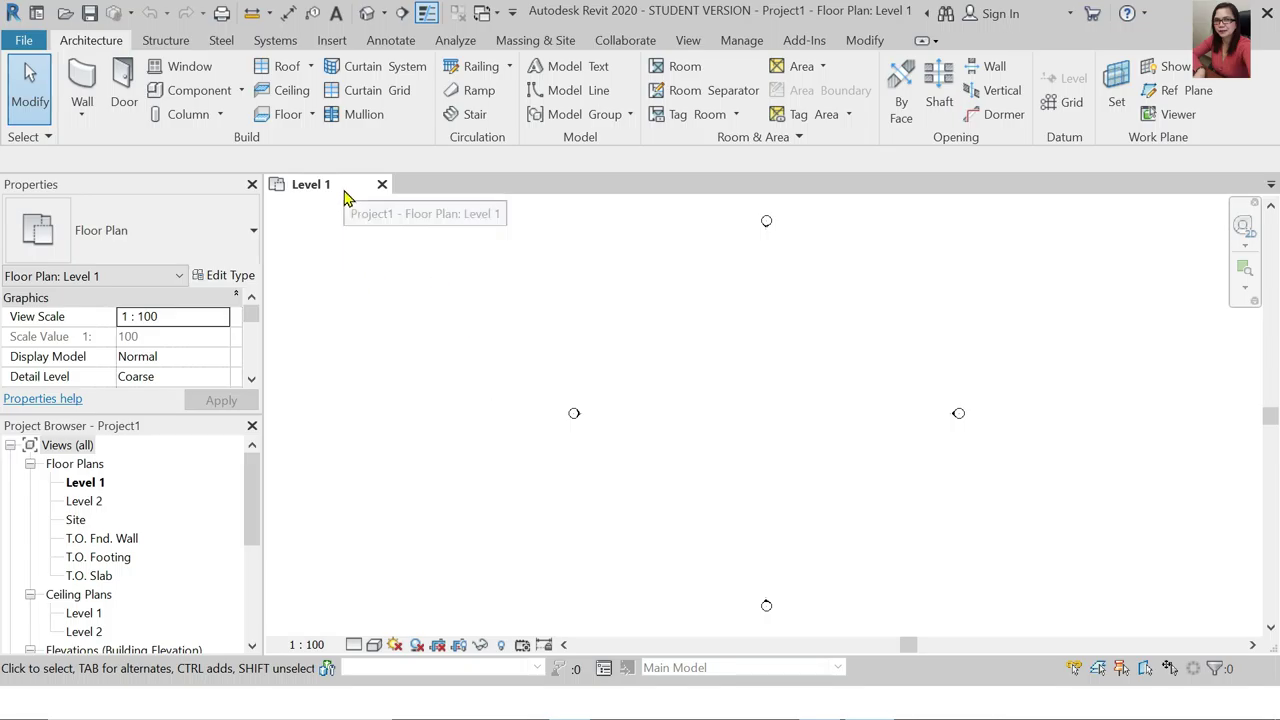
Open the Site floor plan and close the Level 1 view
double_click(75, 522)
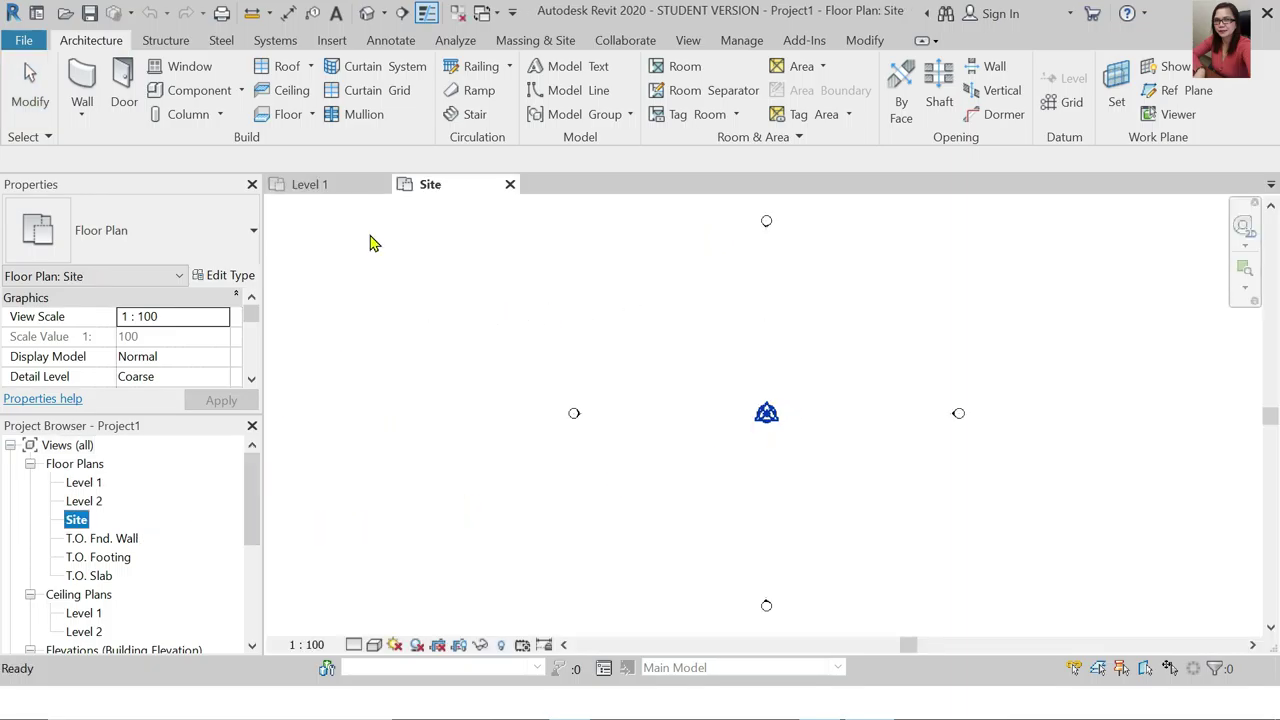
left_click(382, 184)
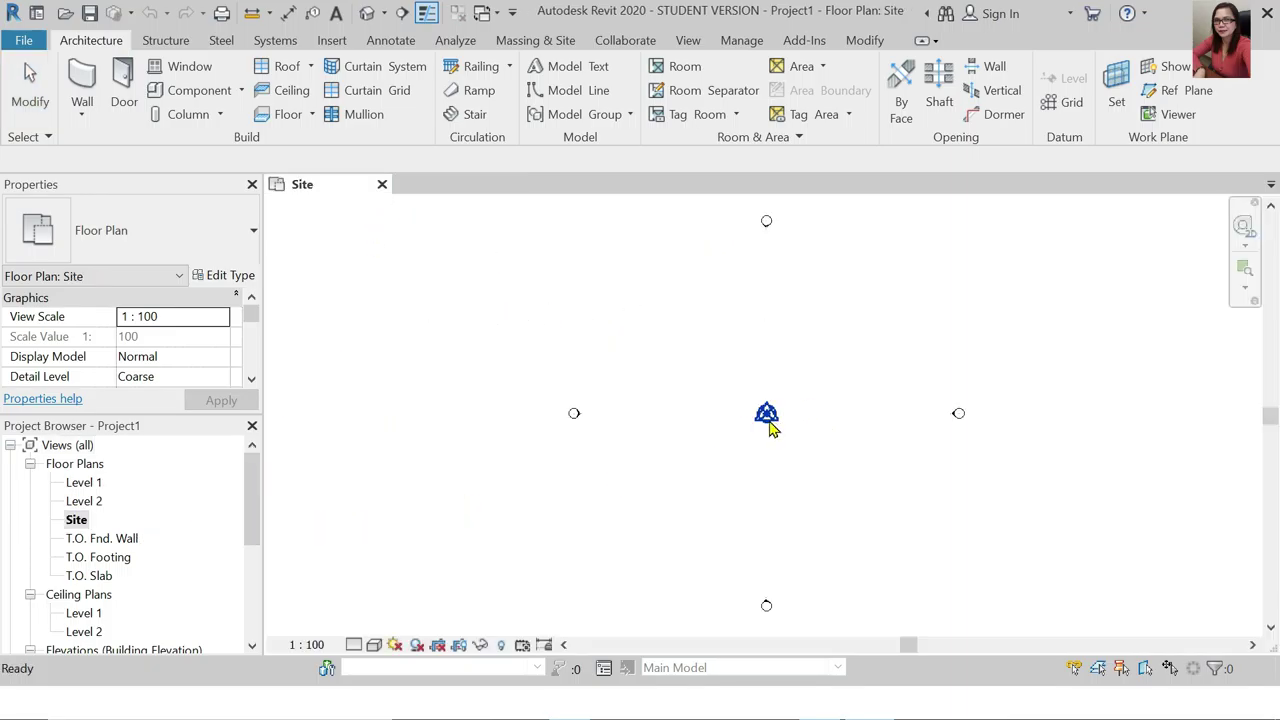
scroll(806, 434, "up", 3)
Snap the Project Base Point back onto the Survey Point at N/S 0.0, E/W 0.0
left_click(699, 389)
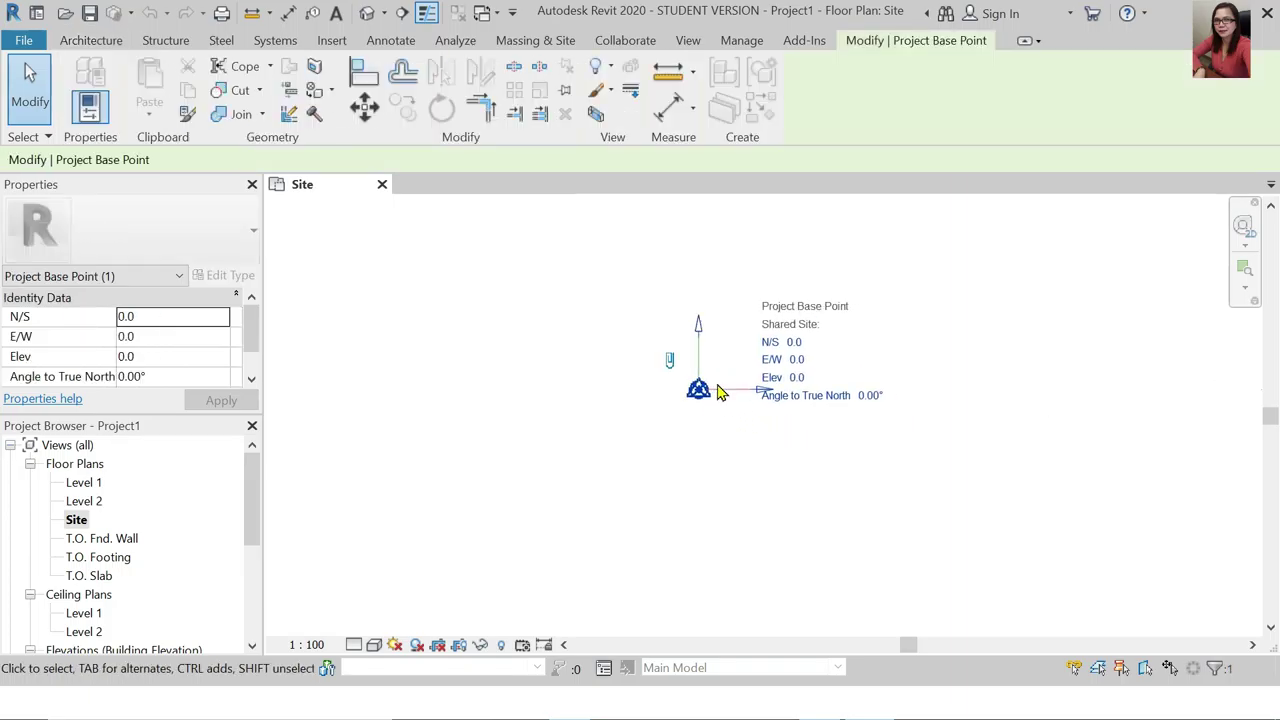
left_click_drag(878, 314, 878, 314)
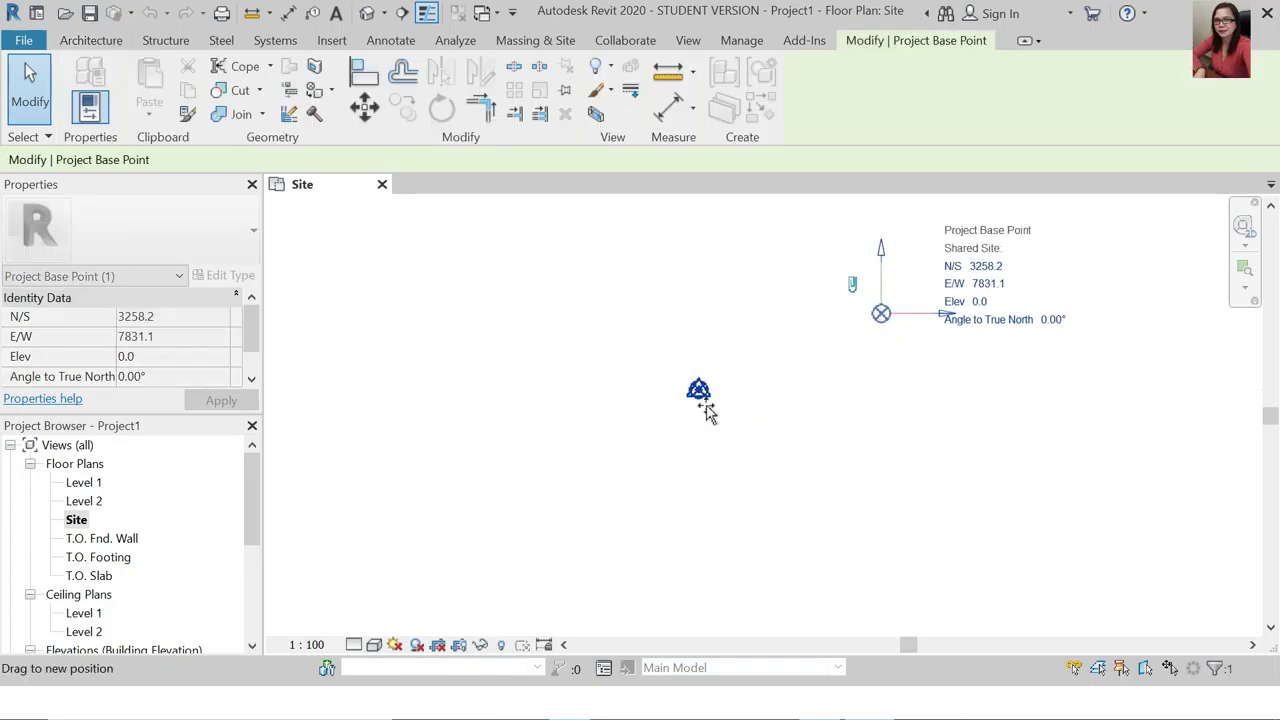
left_click(697, 389)
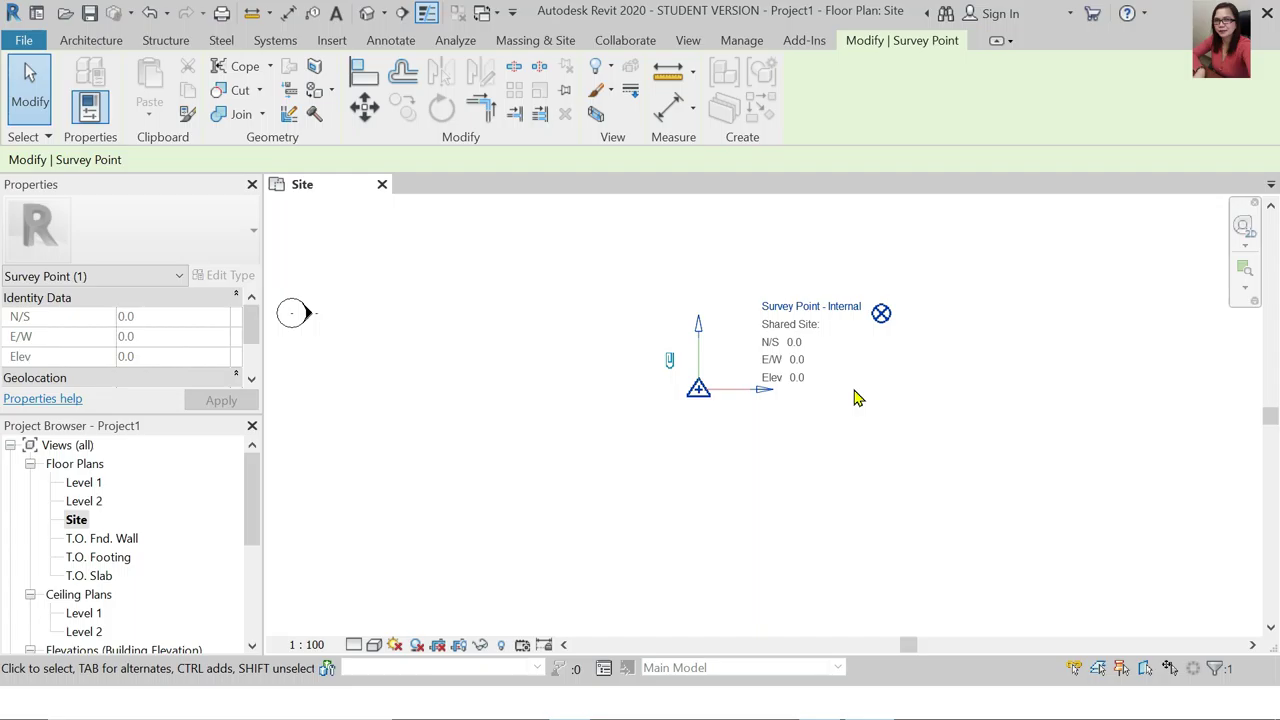
left_click(892, 337)
left_click(881, 316)
left_click_drag(881, 313, 698, 388)
left_click(812, 471)
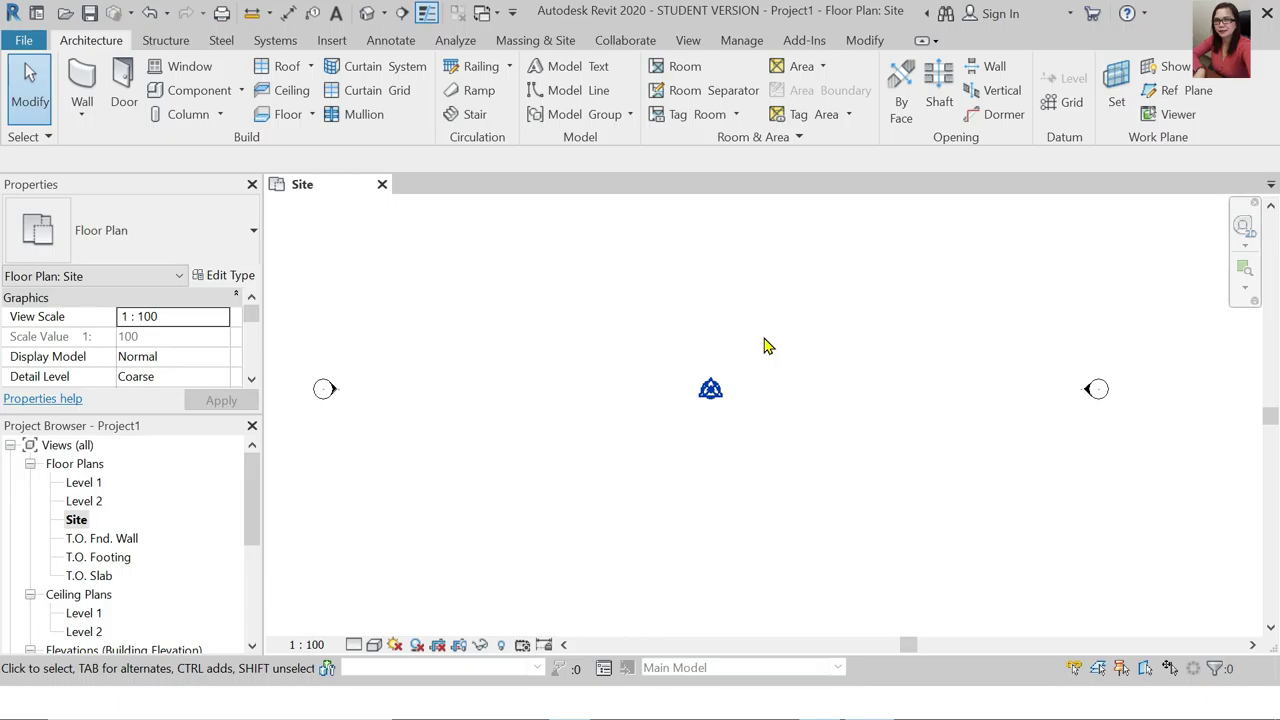
left_click(724, 394)
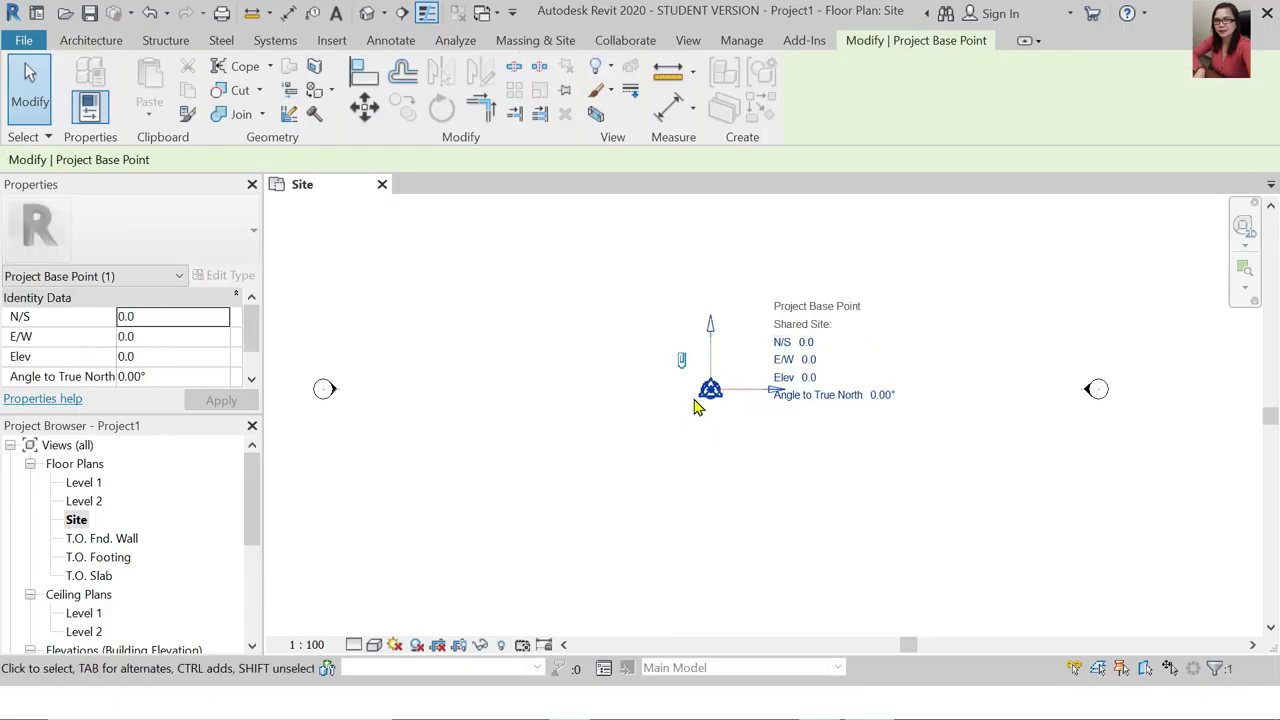
left_click(742, 477)
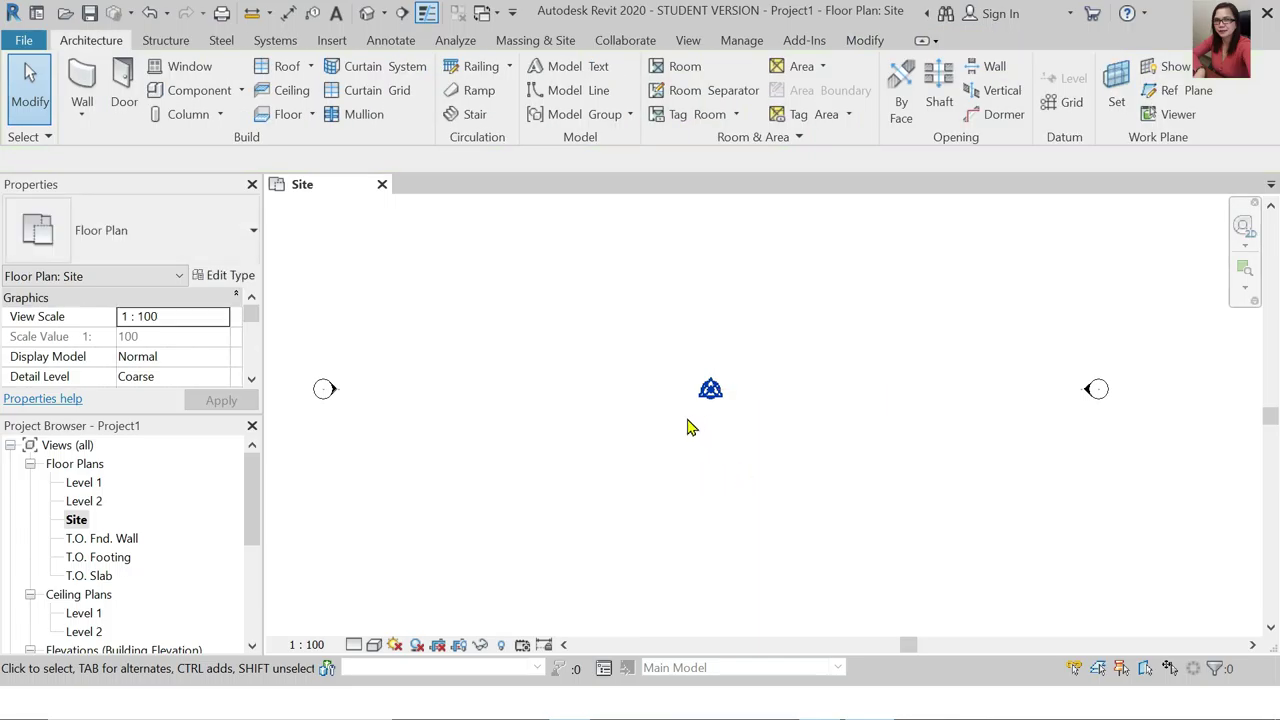
scroll(590, 453, "down", 1)
scroll(590, 453, "up", 2)
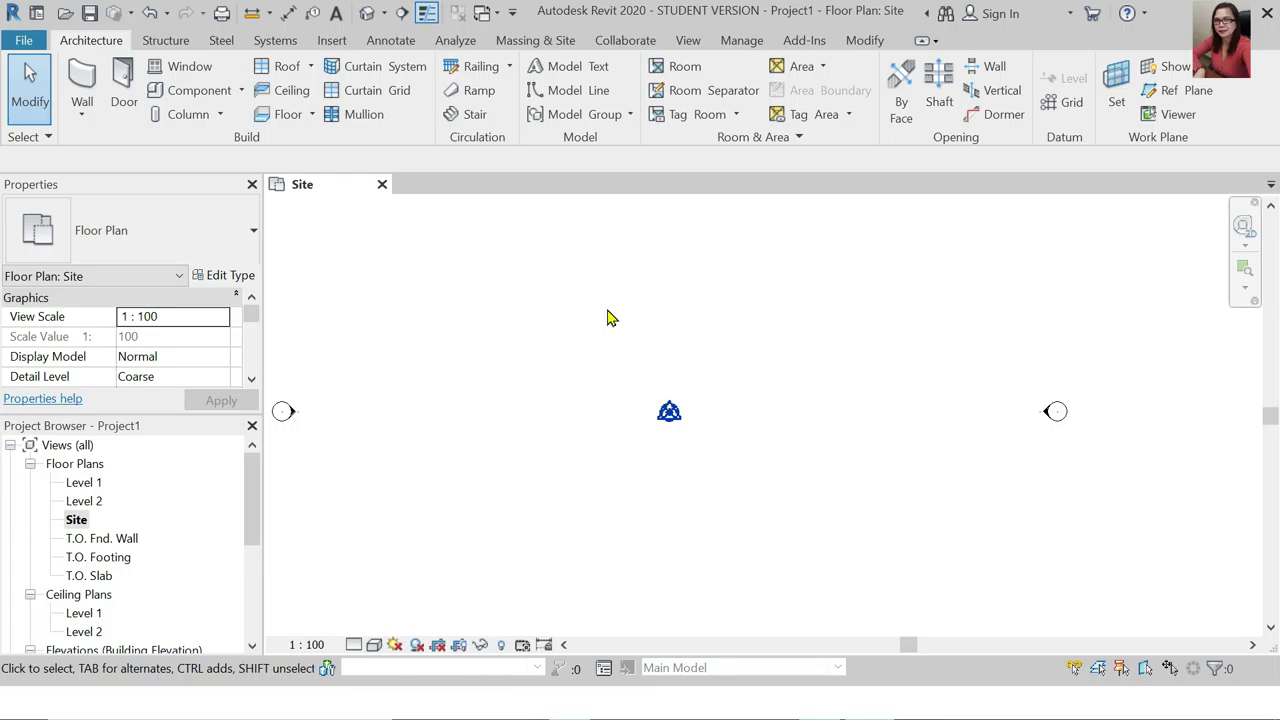
Switch to the default {3D} view and launch Dynamo from the Manage tab
left_click(368, 15)
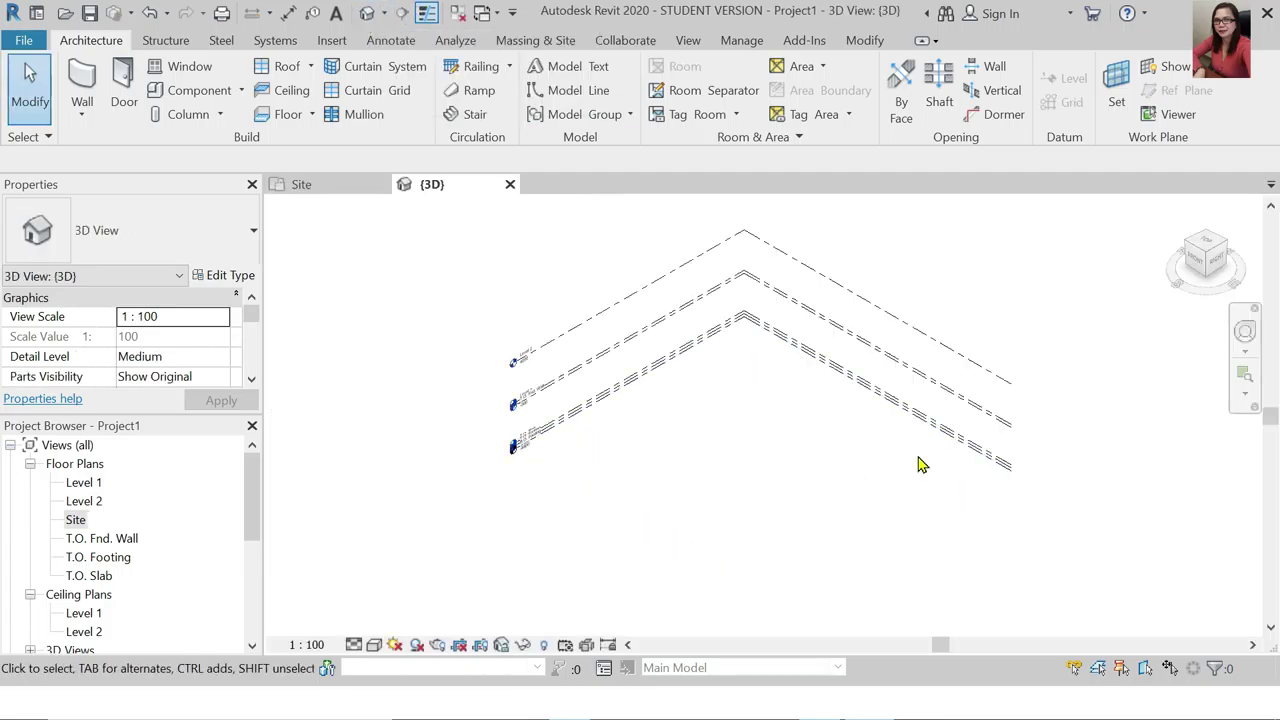
scroll(917, 466, "down", 4)
scroll(728, 357, "up", 3)
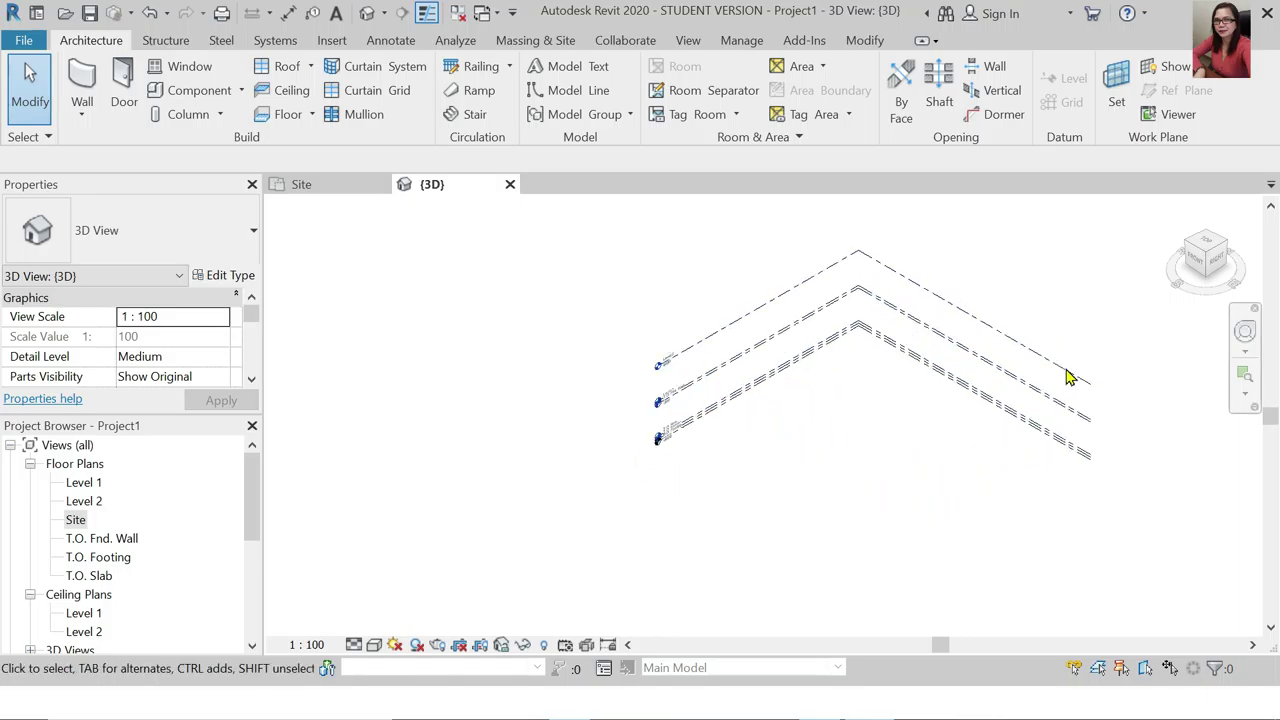
scroll(1068, 374, "up", 1)
left_click(735, 45)
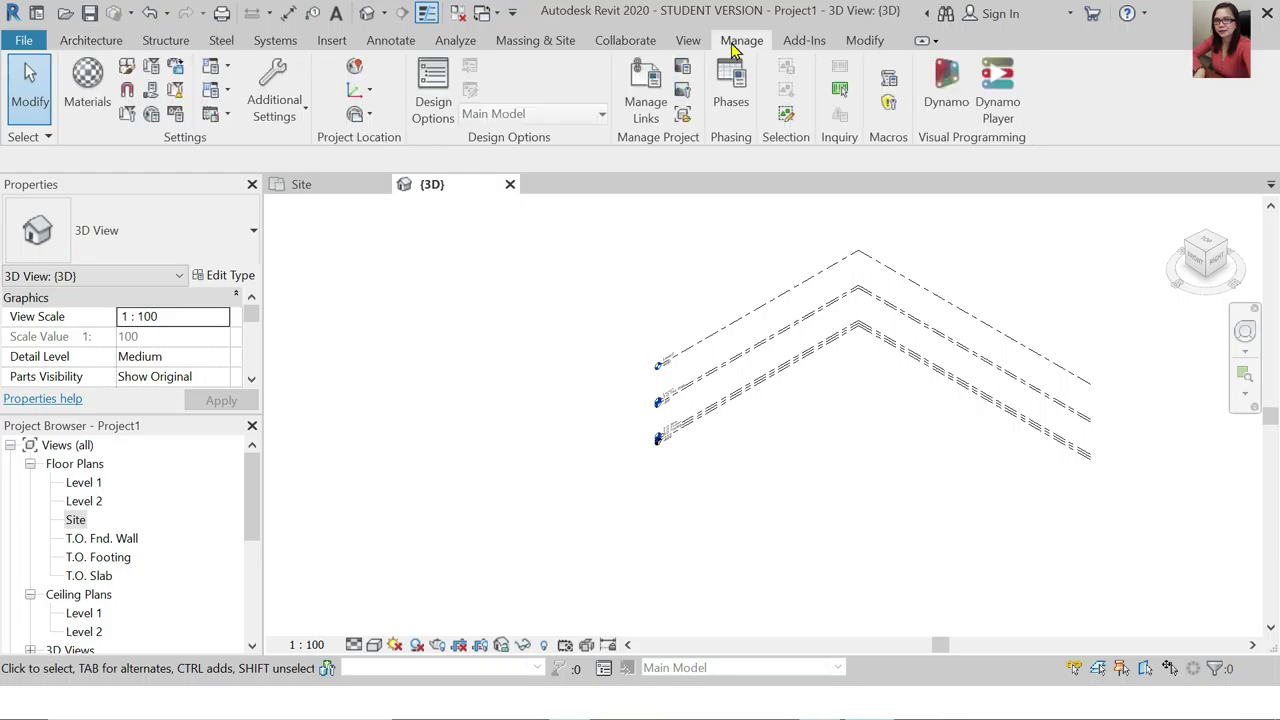
left_click(940, 80)
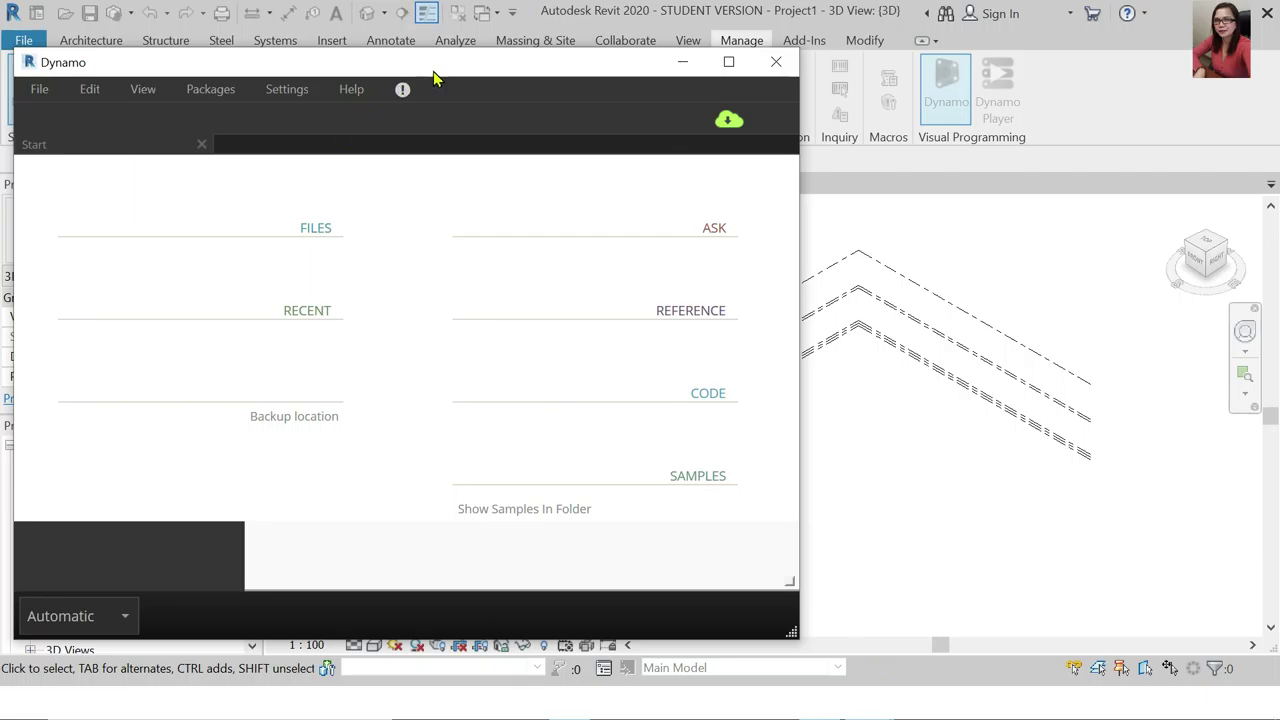
Reposition Dynamo, start a new workspace, then close Dynamo after the NullReferenceException
left_click_drag(440, 66, 514, 43)
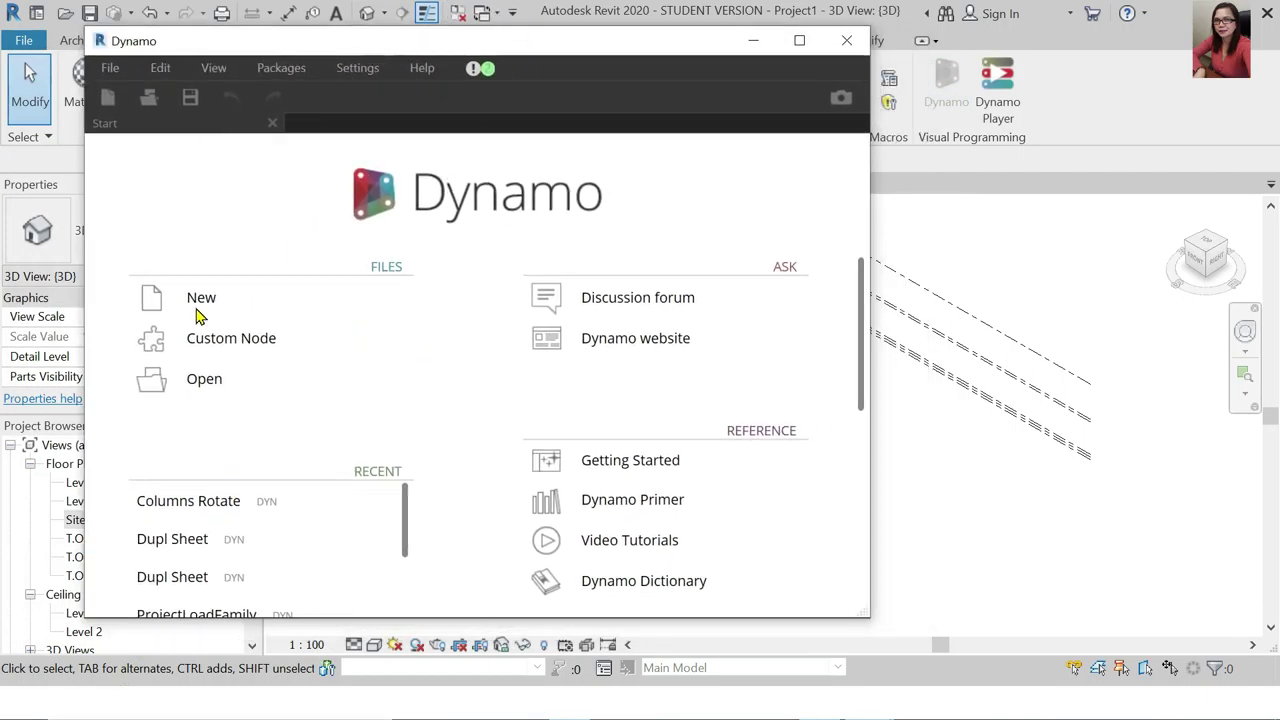
left_click_drag(646, 40, 608, 48)
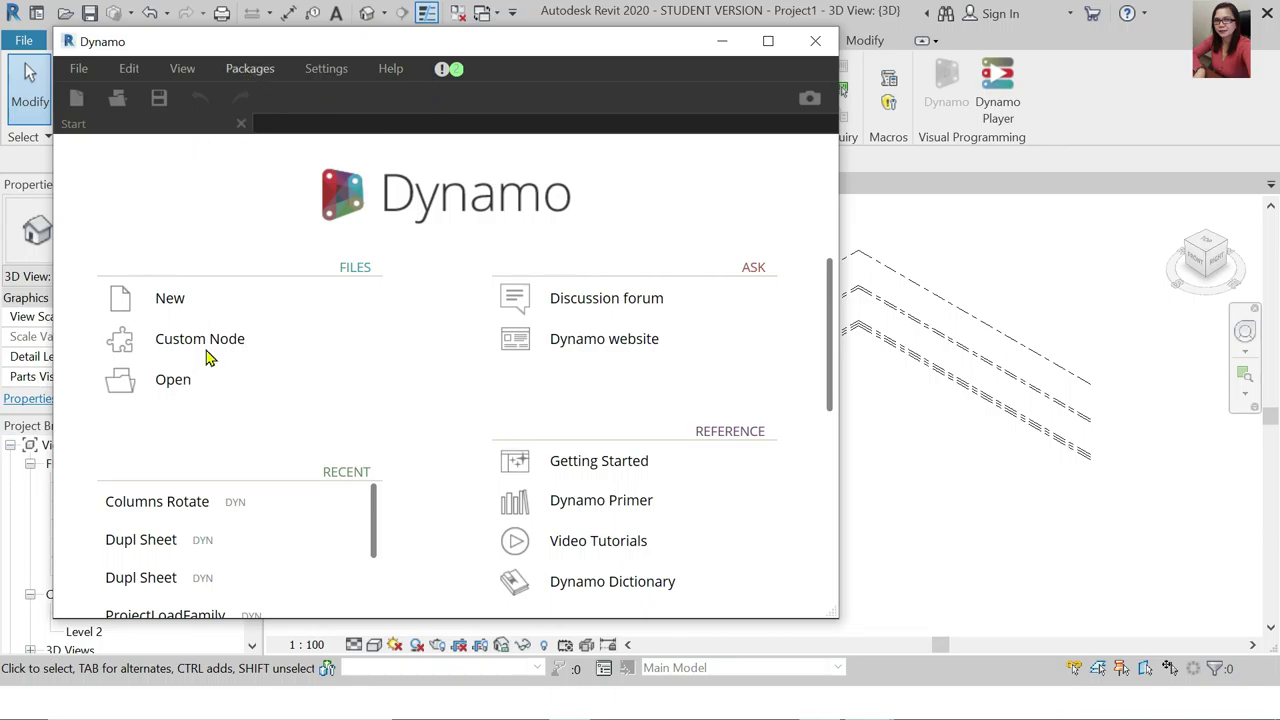
left_click(170, 300)
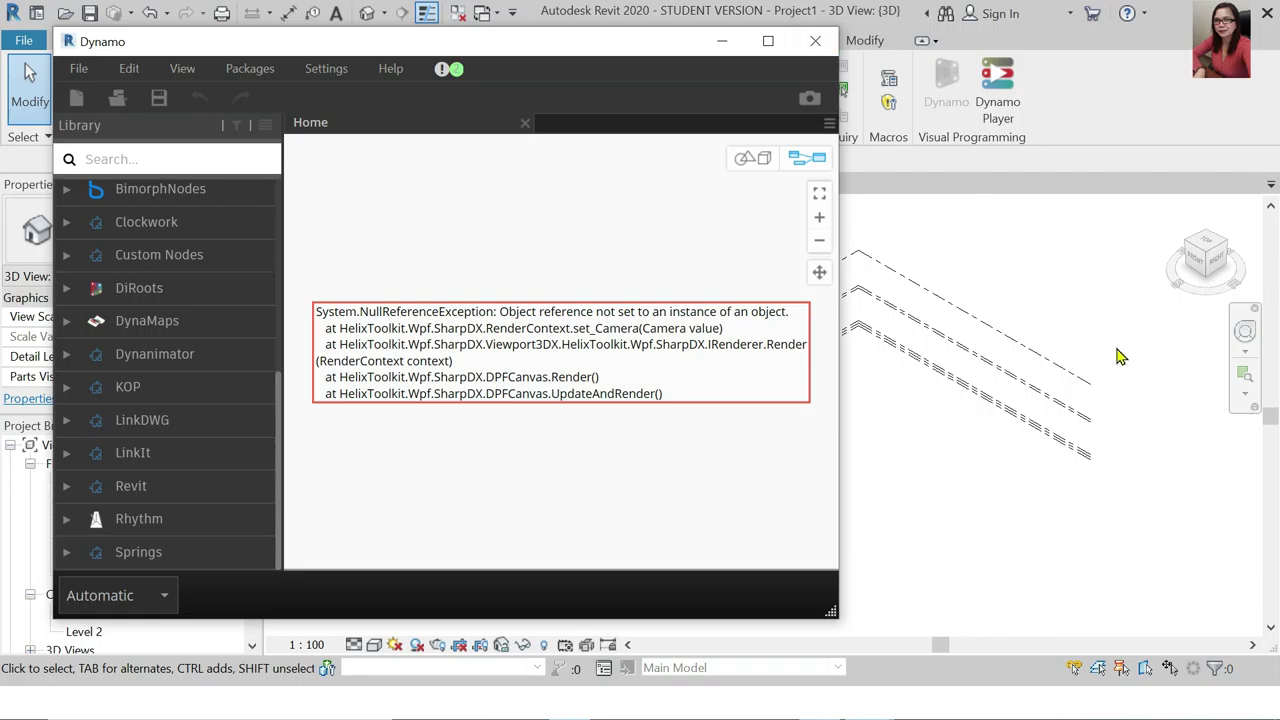
left_click(815, 42)
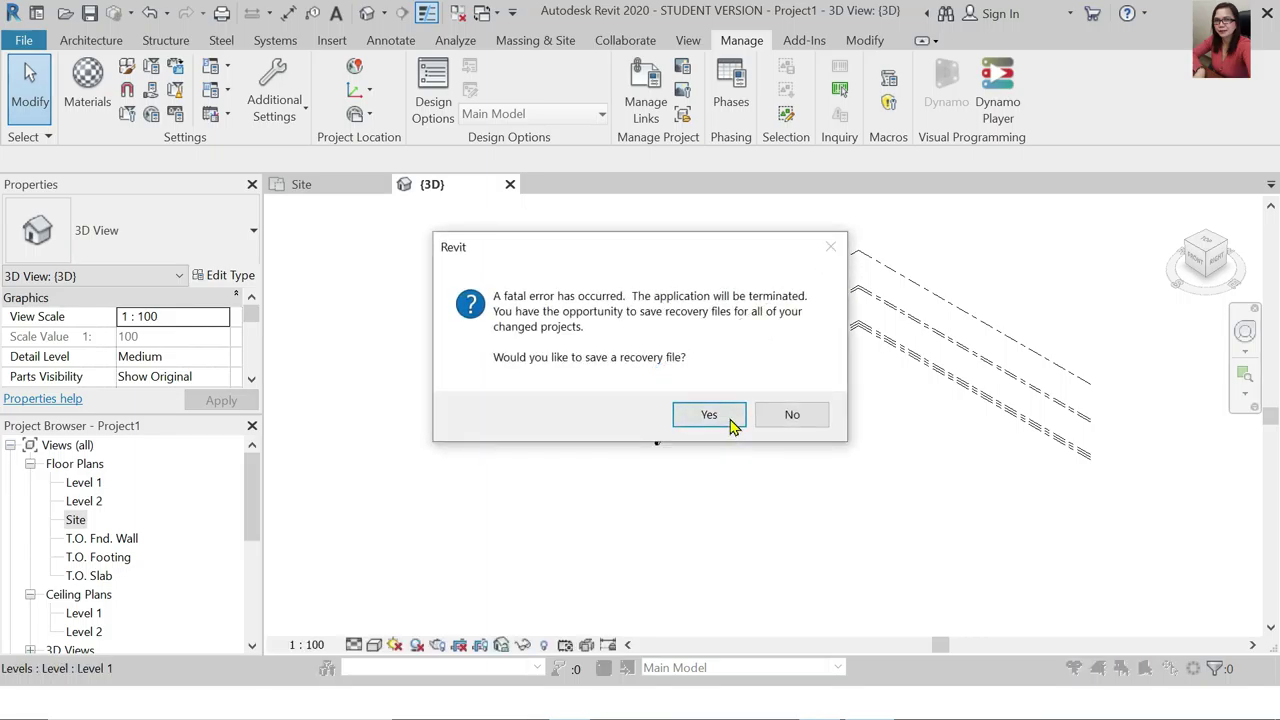
Decline the recovery file, dismiss the crash report, and relaunch Revit 2020
left_click(785, 418)
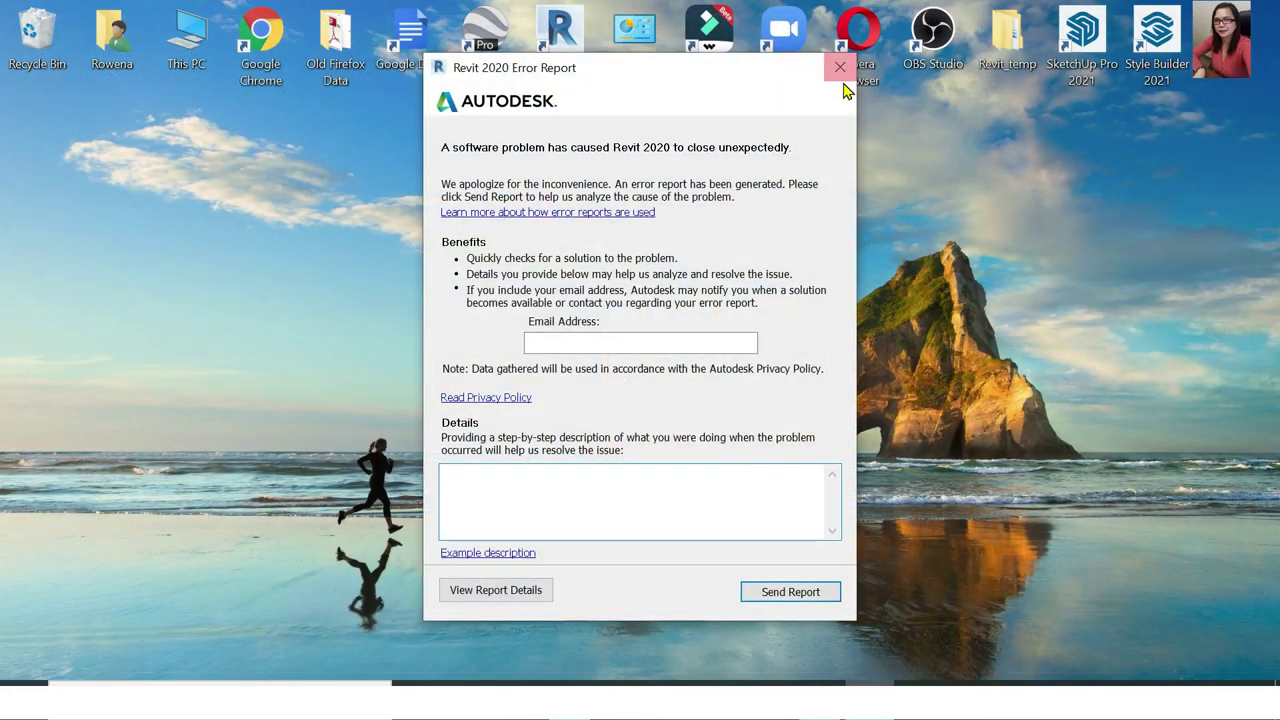
left_click(840, 67)
left_click(775, 393)
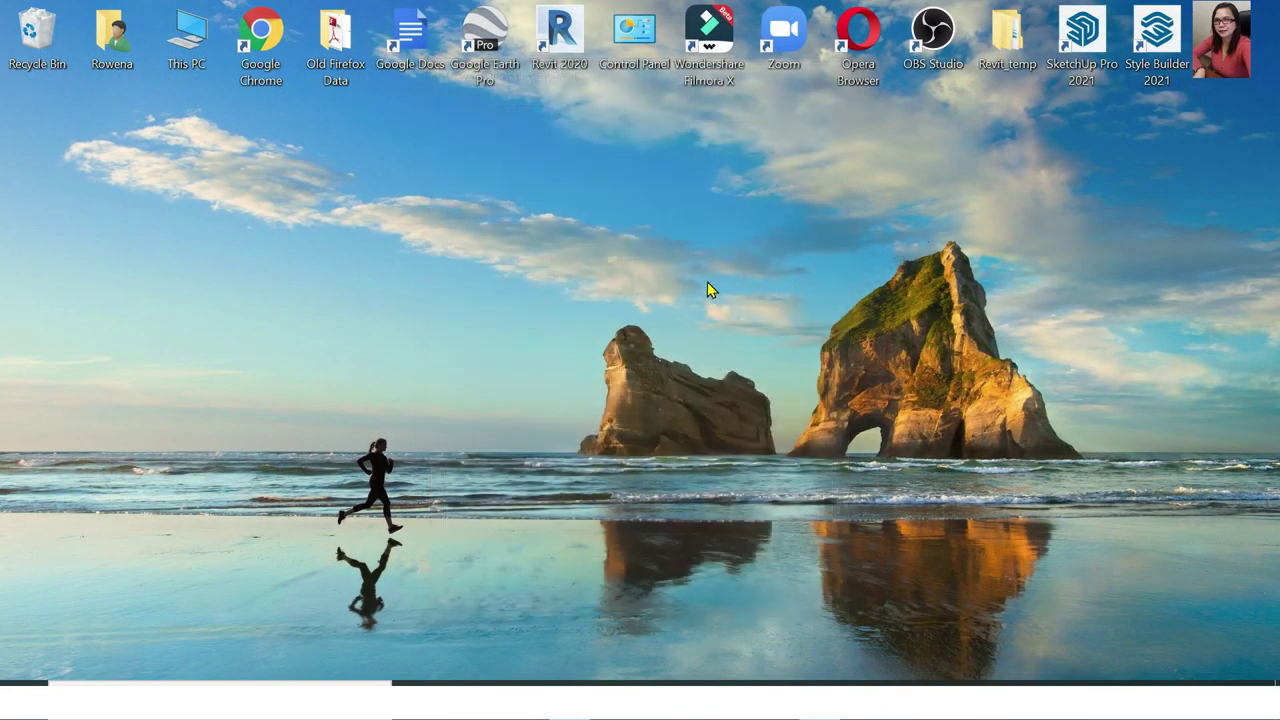
double_click(560, 30)
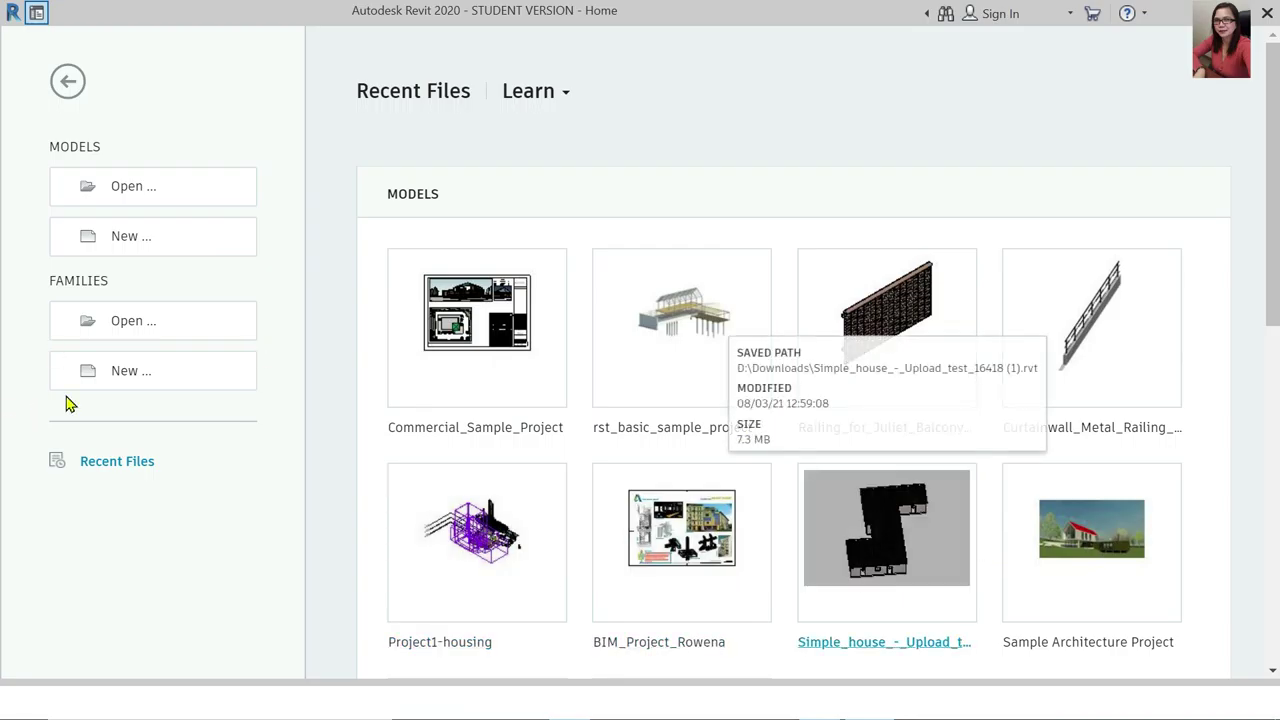
Create a Construction Template project, keep only its {3D} view, and launch Dynamo
left_click(115, 250)
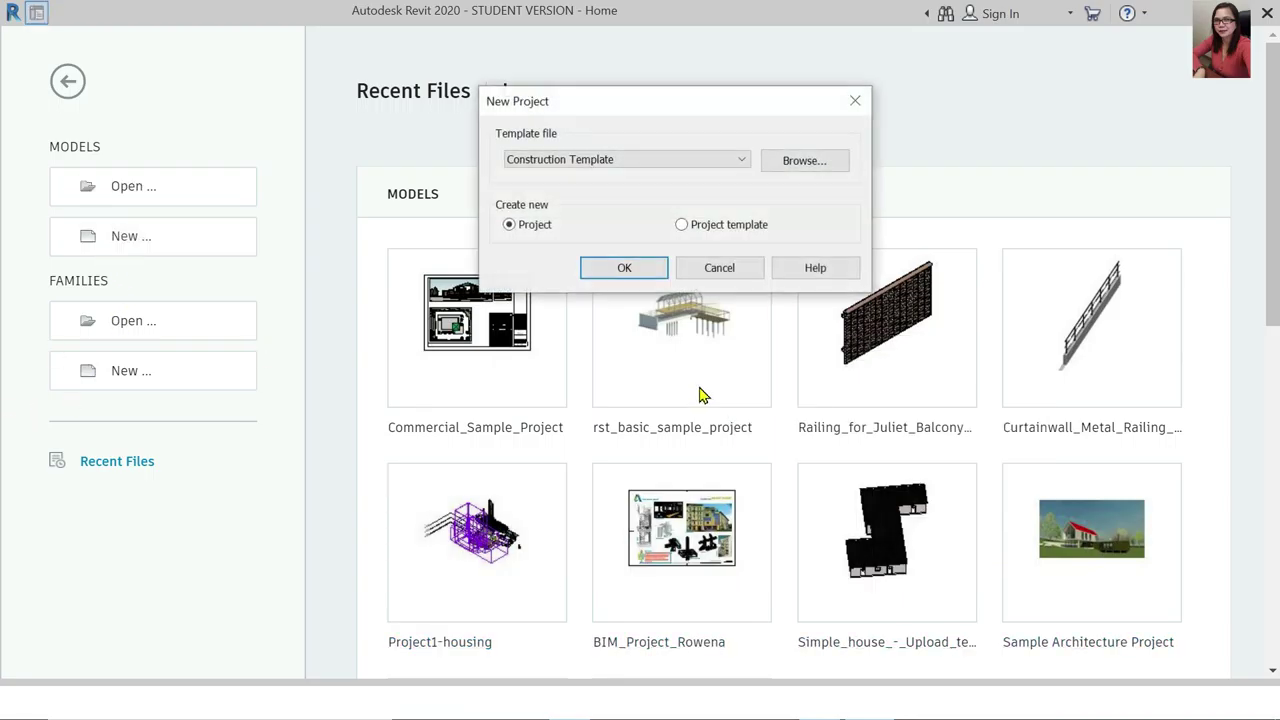
left_click(620, 275)
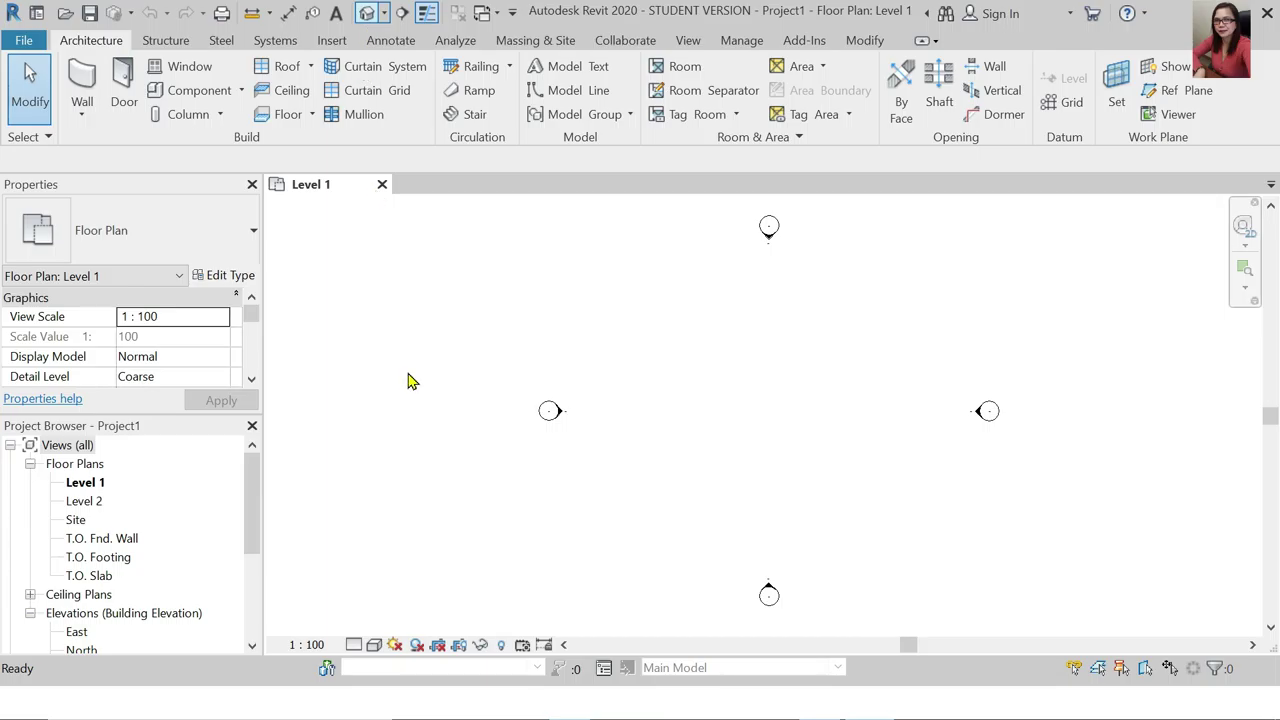
left_click(381, 184)
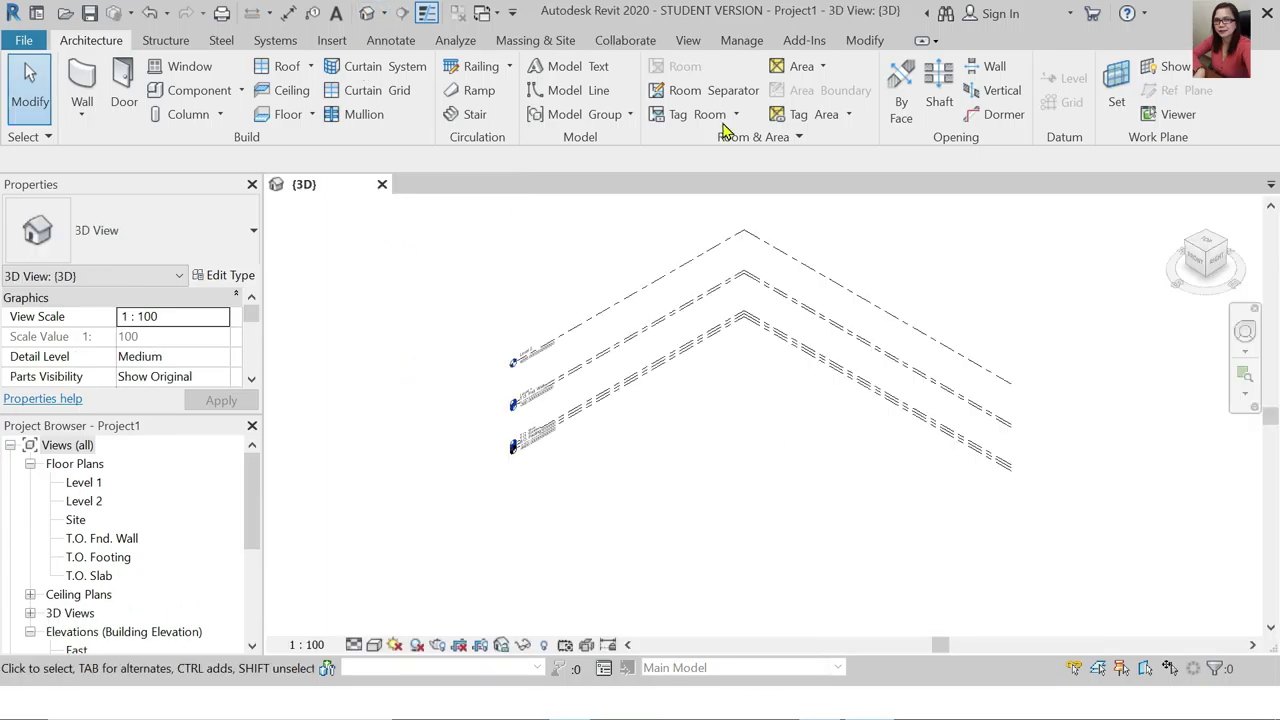
left_click(740, 40)
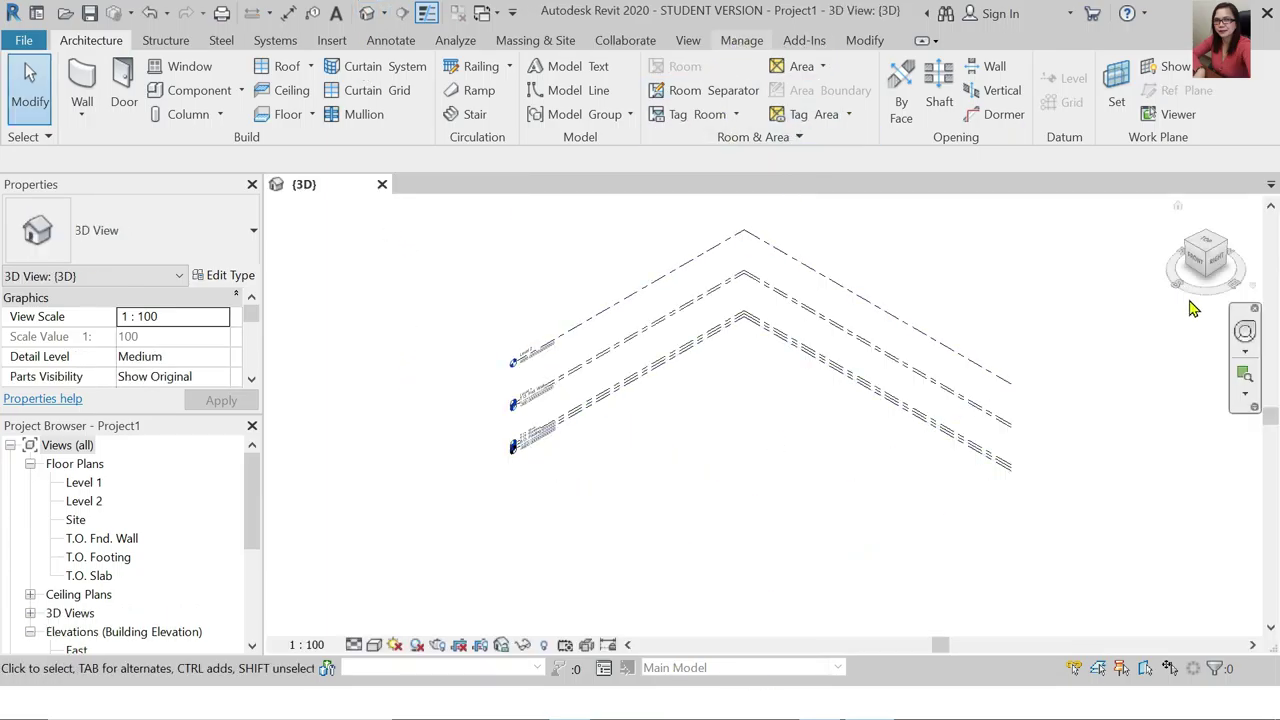
left_click(946, 90)
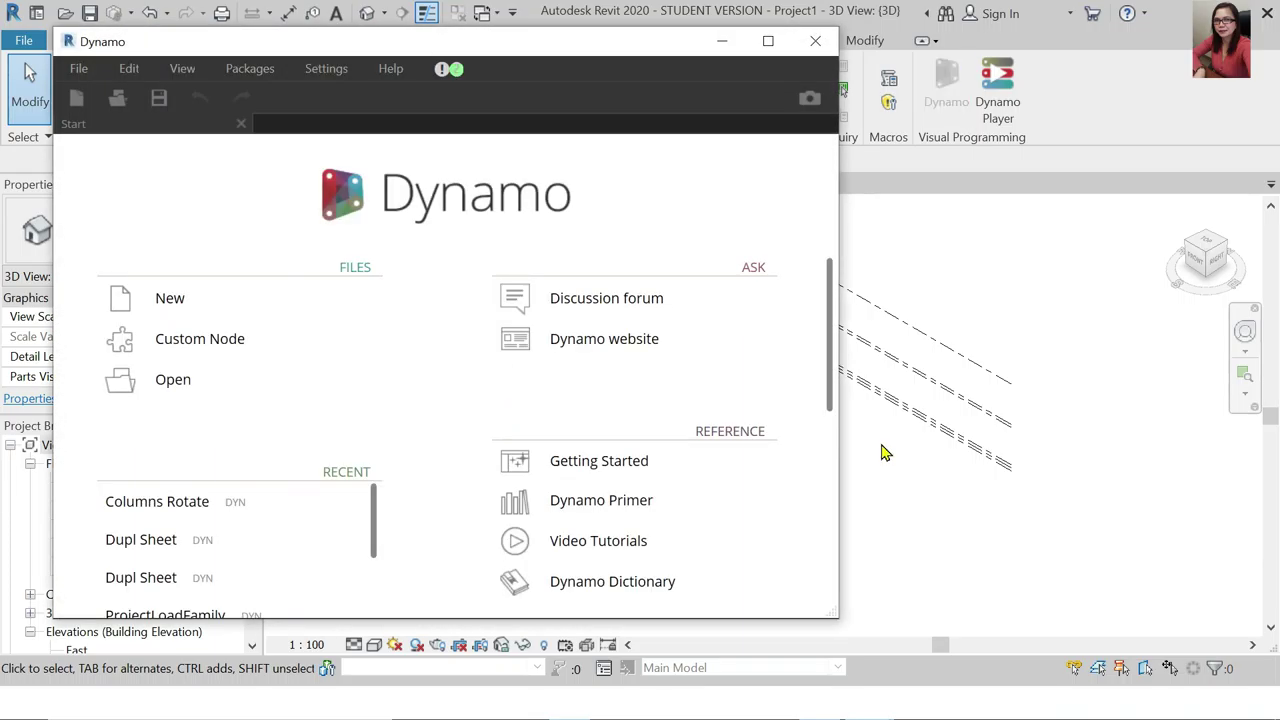
Create a new blank Home workspace in Dynamo
left_click(157, 306)
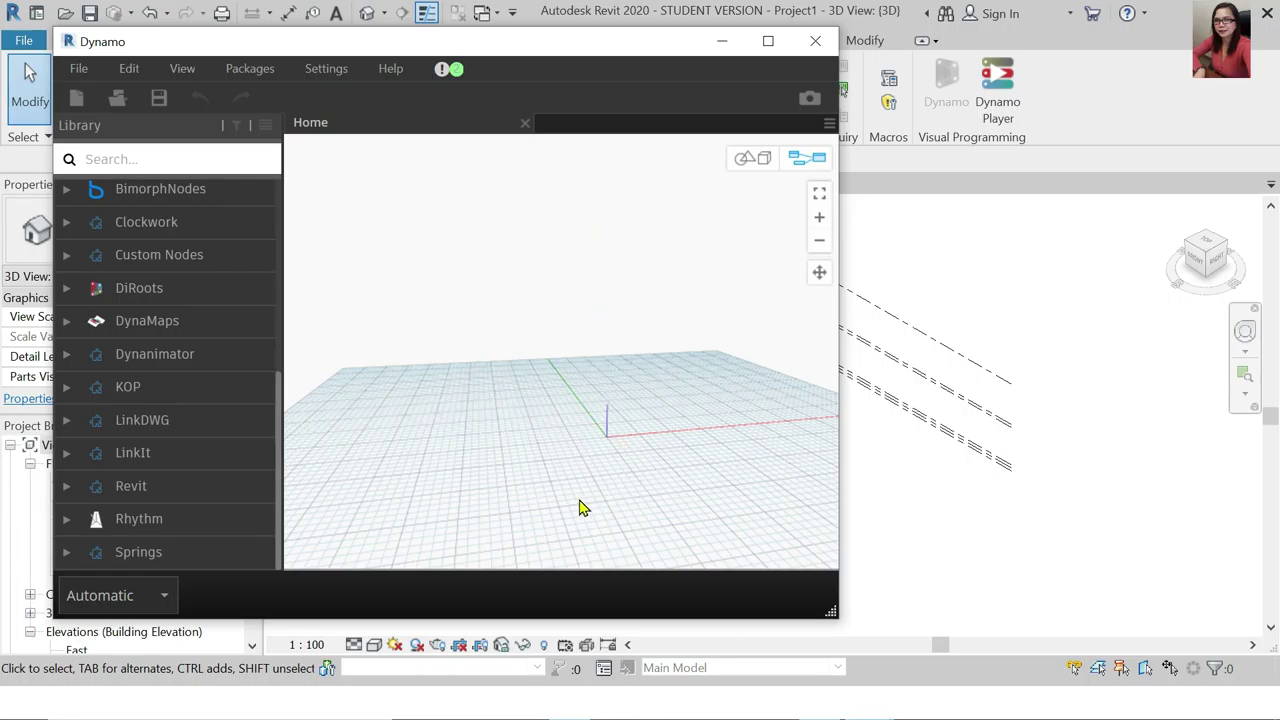
right_click(580, 240)
left_click(620, 236)
Turn on Navigate Background 3D Preview, orbit and zoom the grid, and reposition the window
left_click(182, 68)
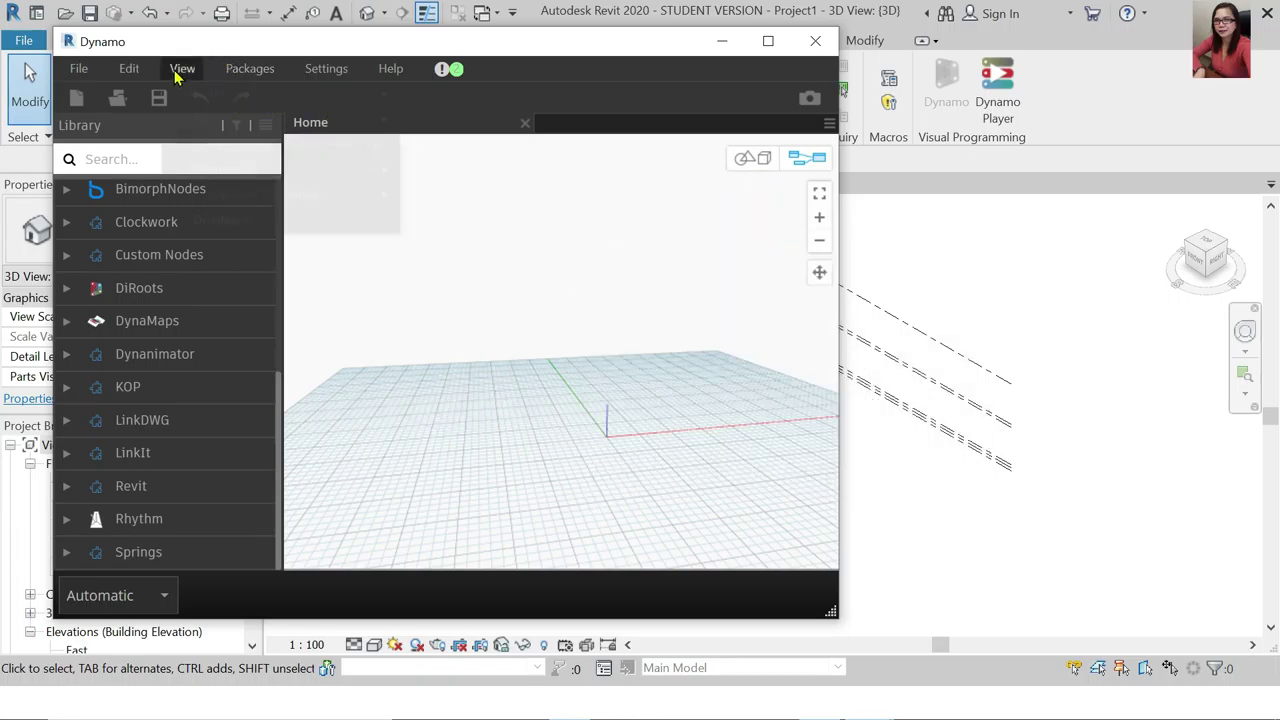
mouse_move(325, 101)
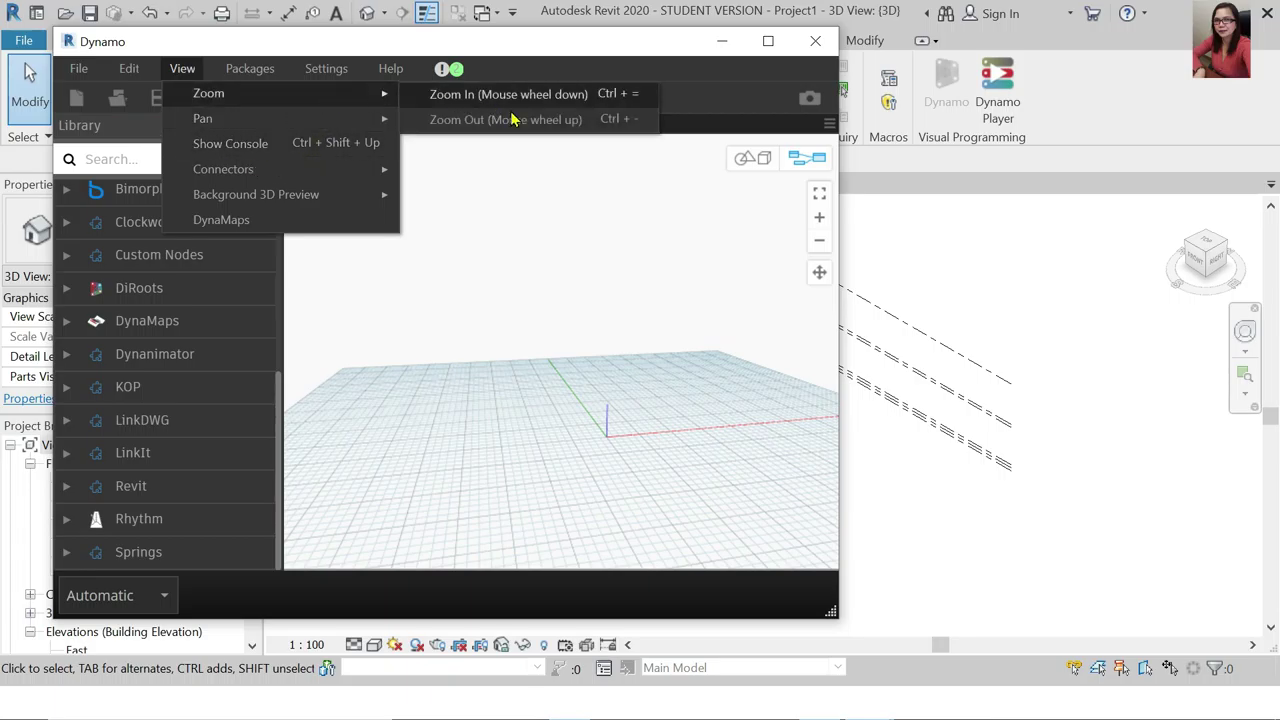
mouse_move(340, 197)
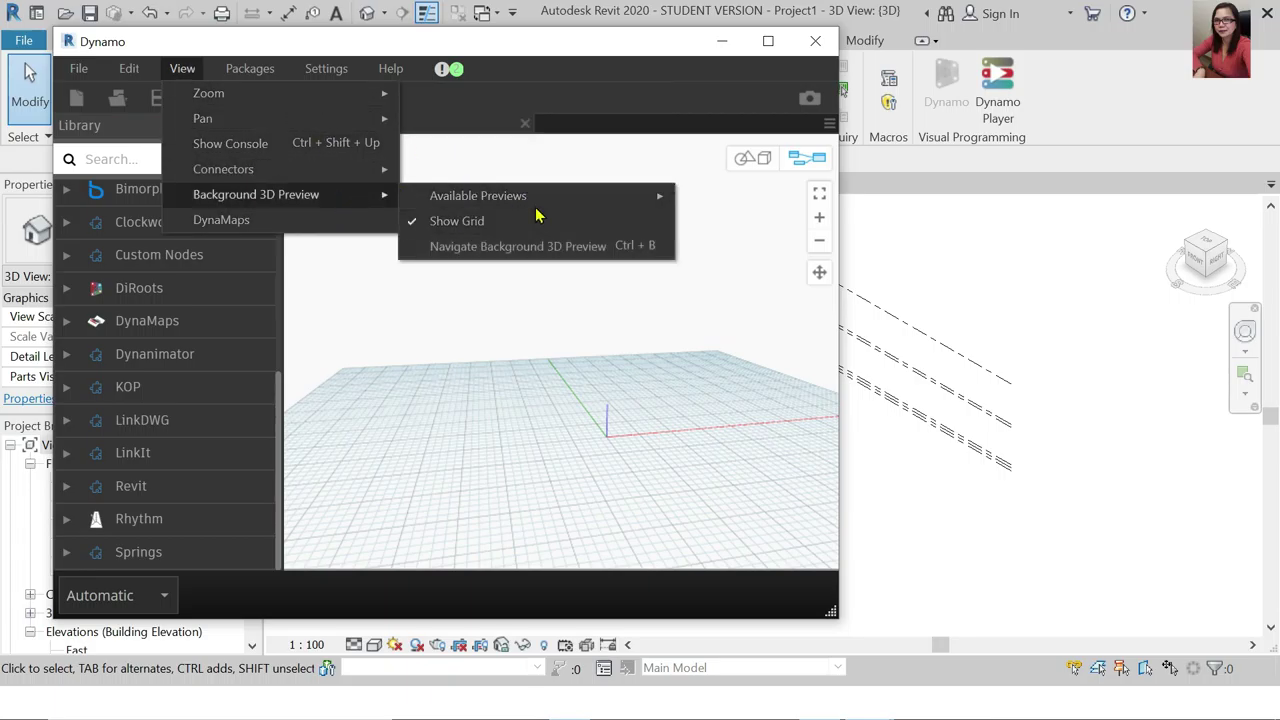
left_click(537, 246)
left_click(817, 303)
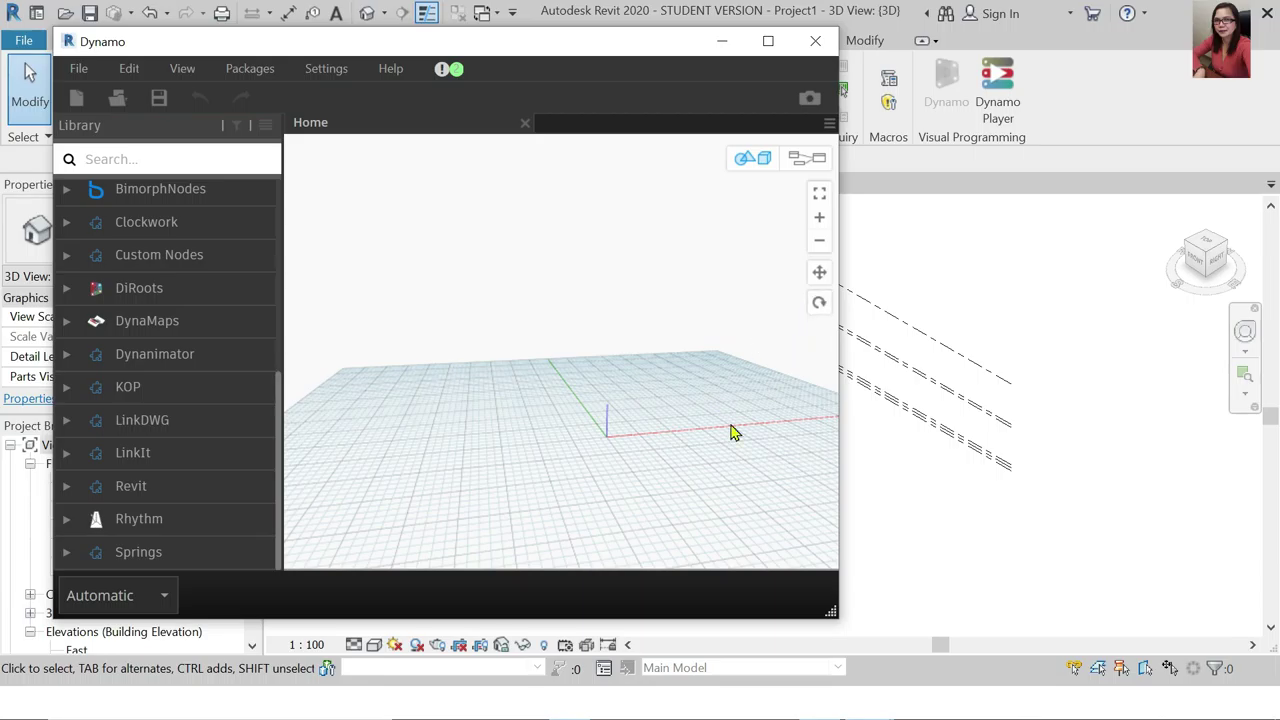
left_click_drag(650, 484, 623, 477)
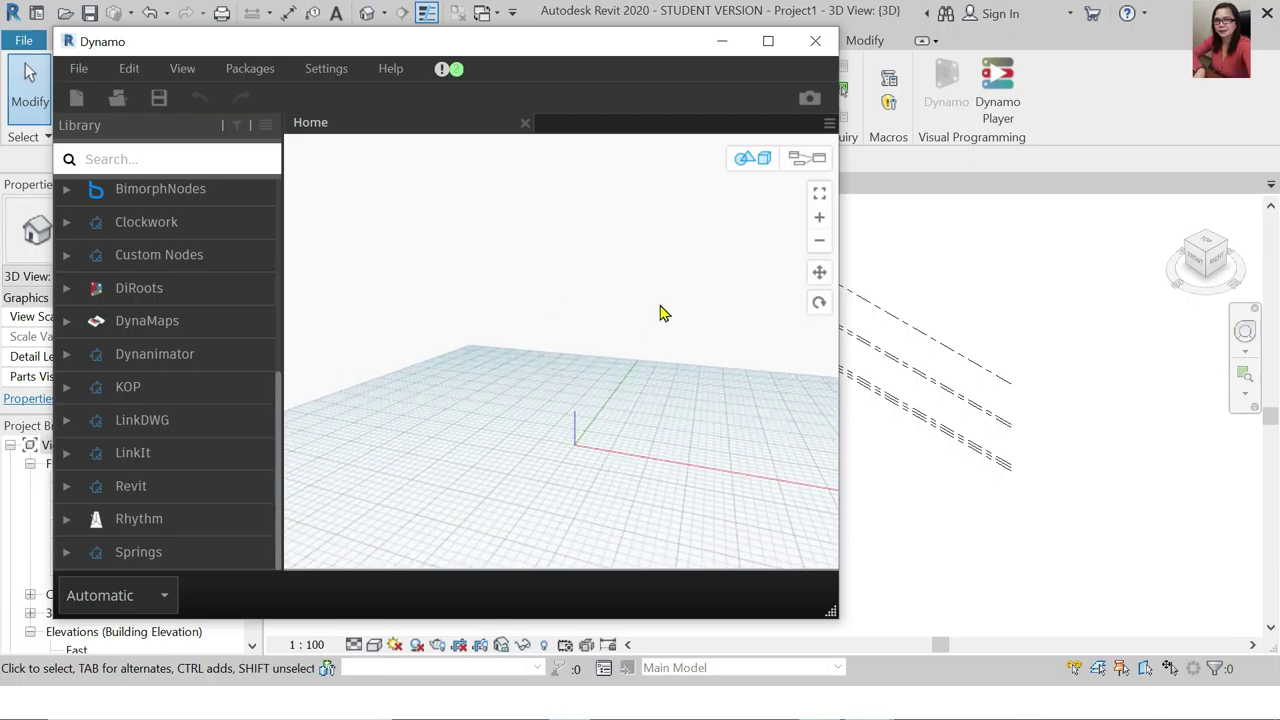
scroll(660, 292, "down", 5)
scroll(570, 358, "up", 3)
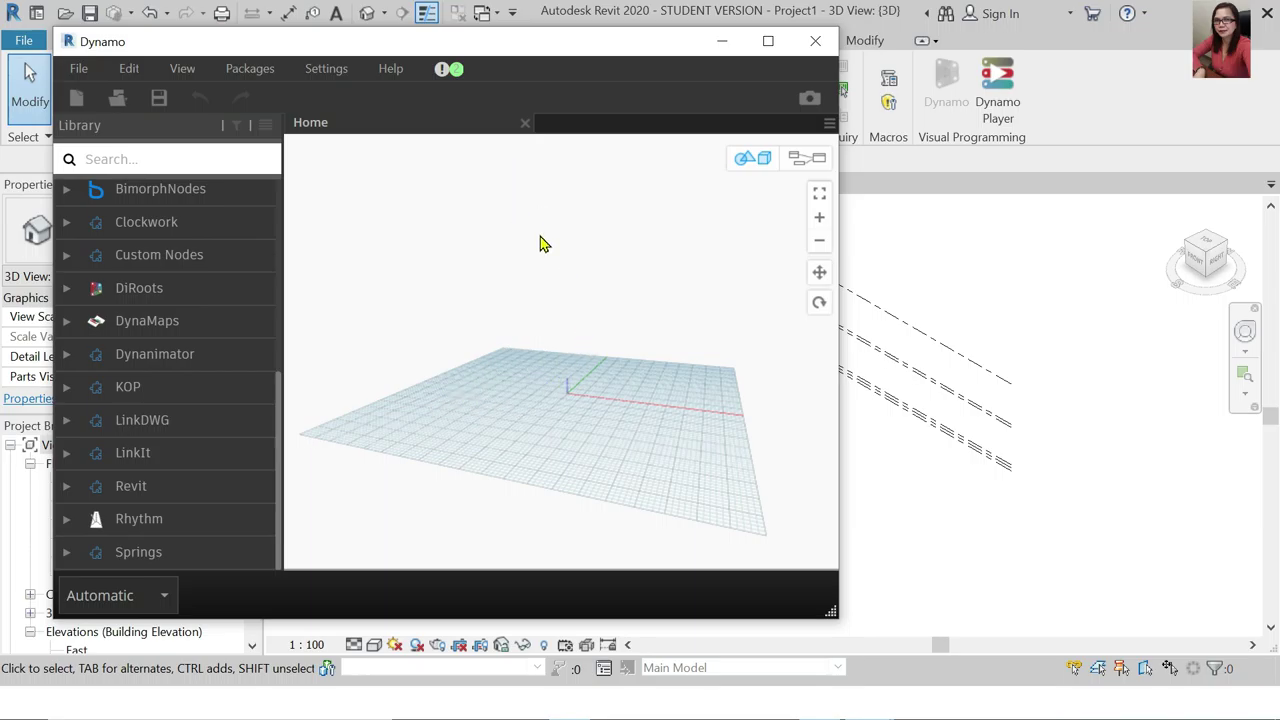
left_click_drag(549, 58, 607, 79)
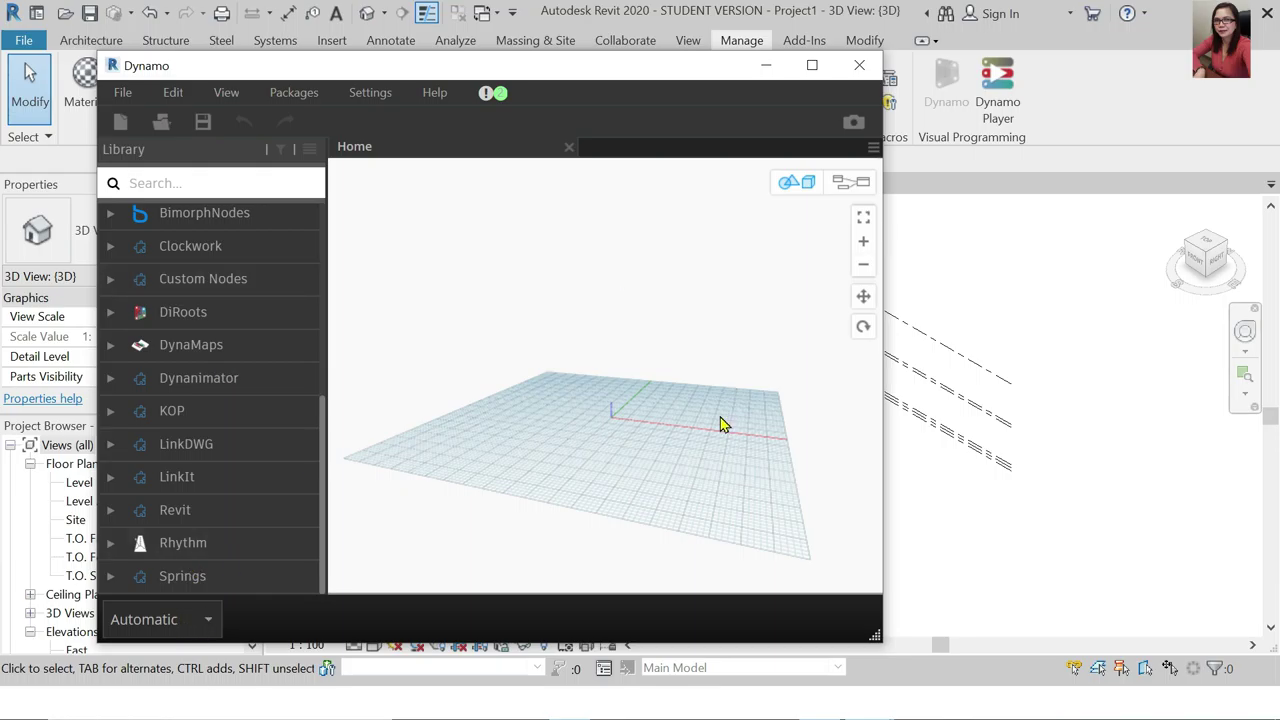
Set the bottom-left run-mode dropdown to Manual so the graph runs only on Run
left_click(208, 620)
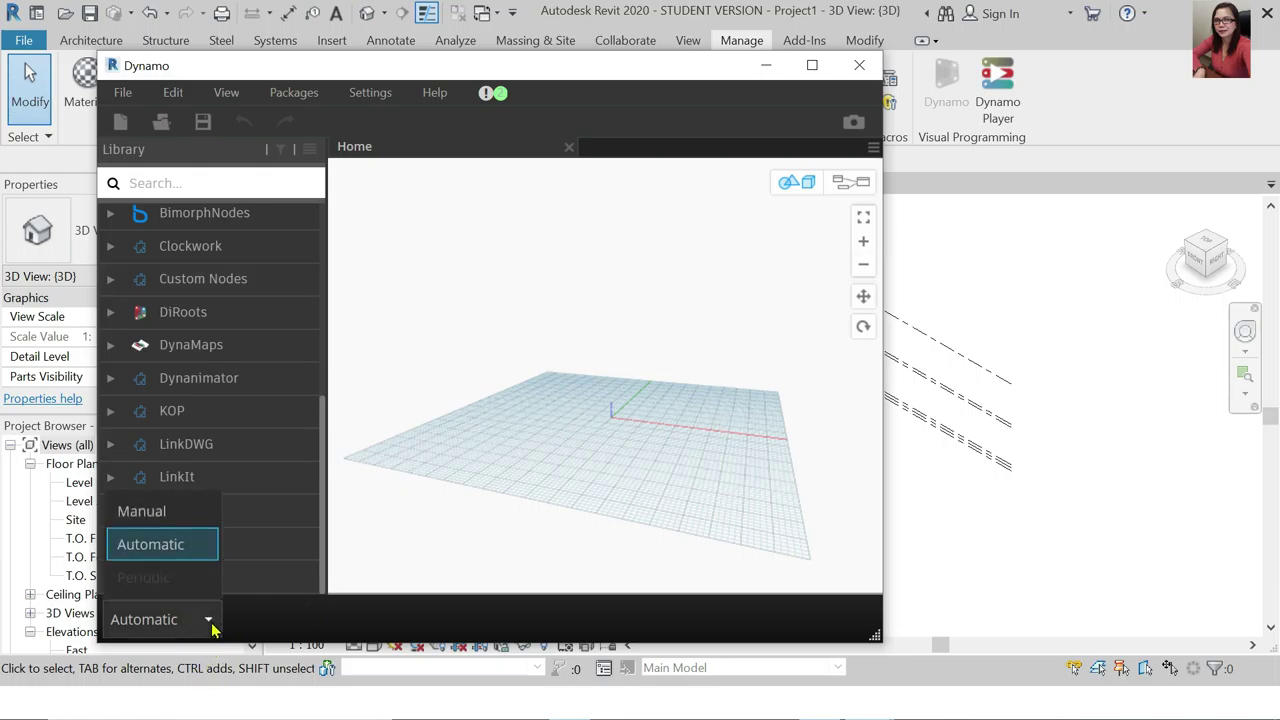
left_click(186, 511)
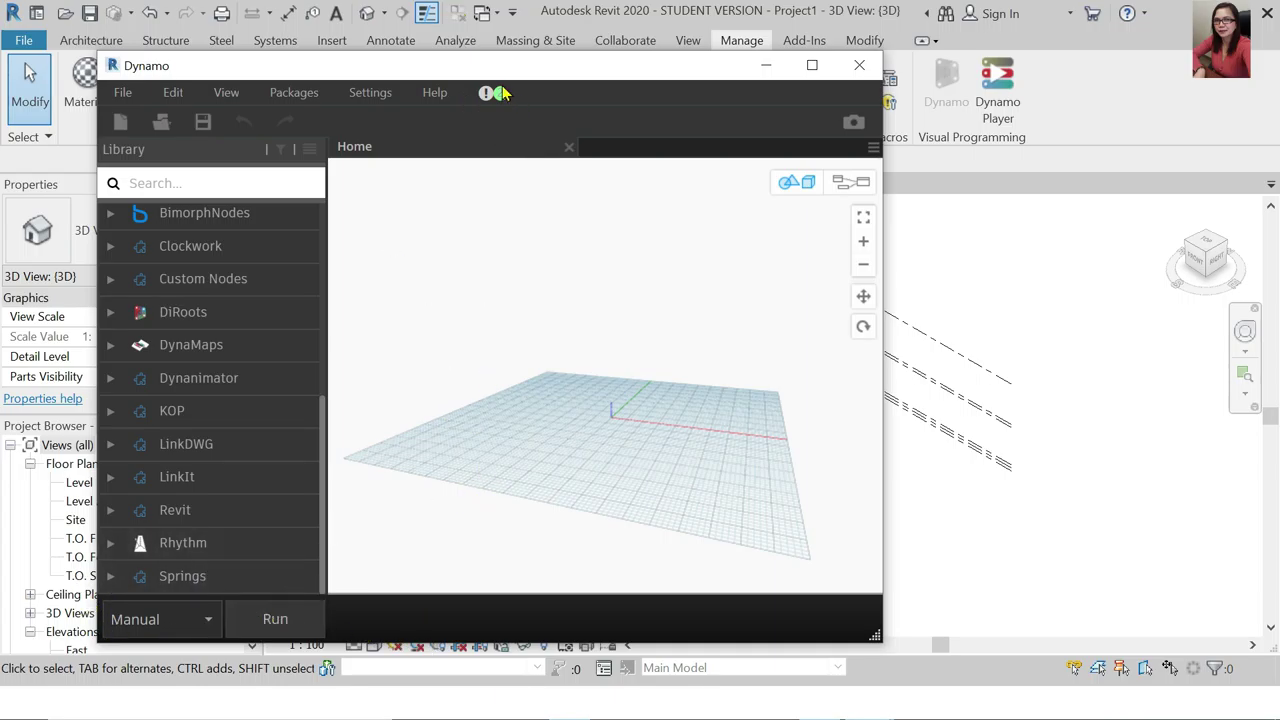
left_click_drag(594, 66, 586, 53)
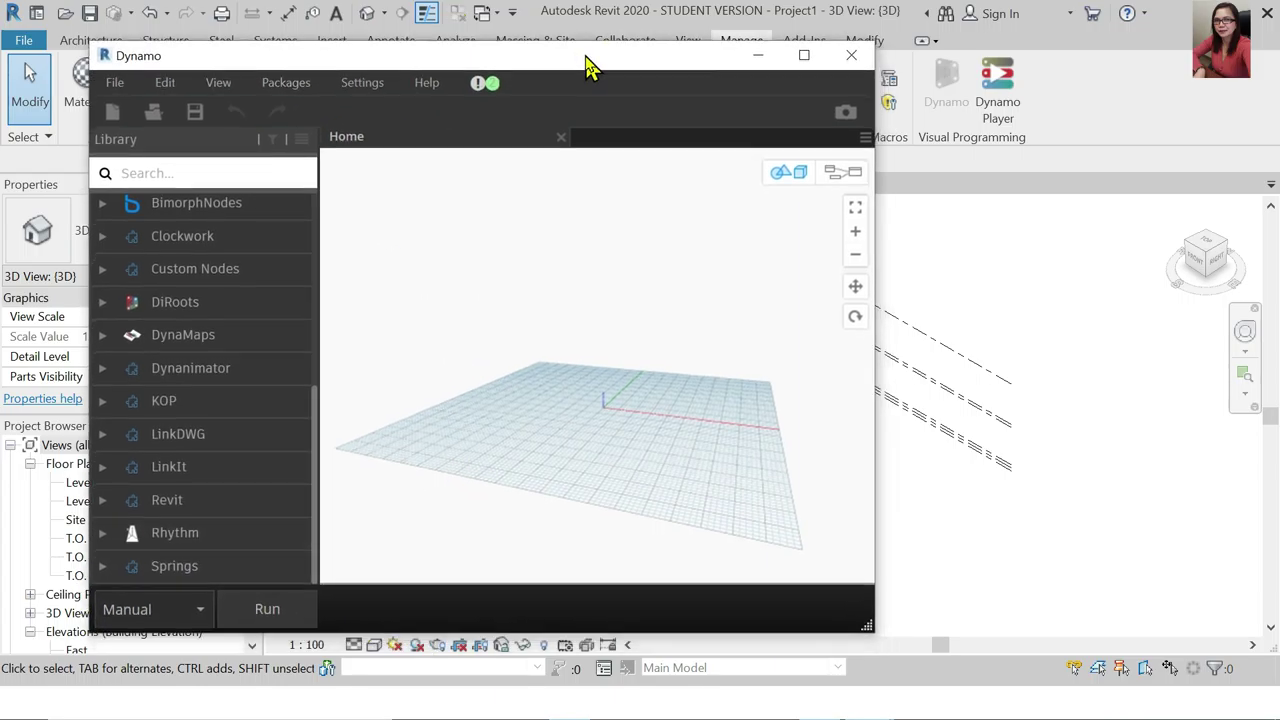
scroll(190, 340, "up", 4)
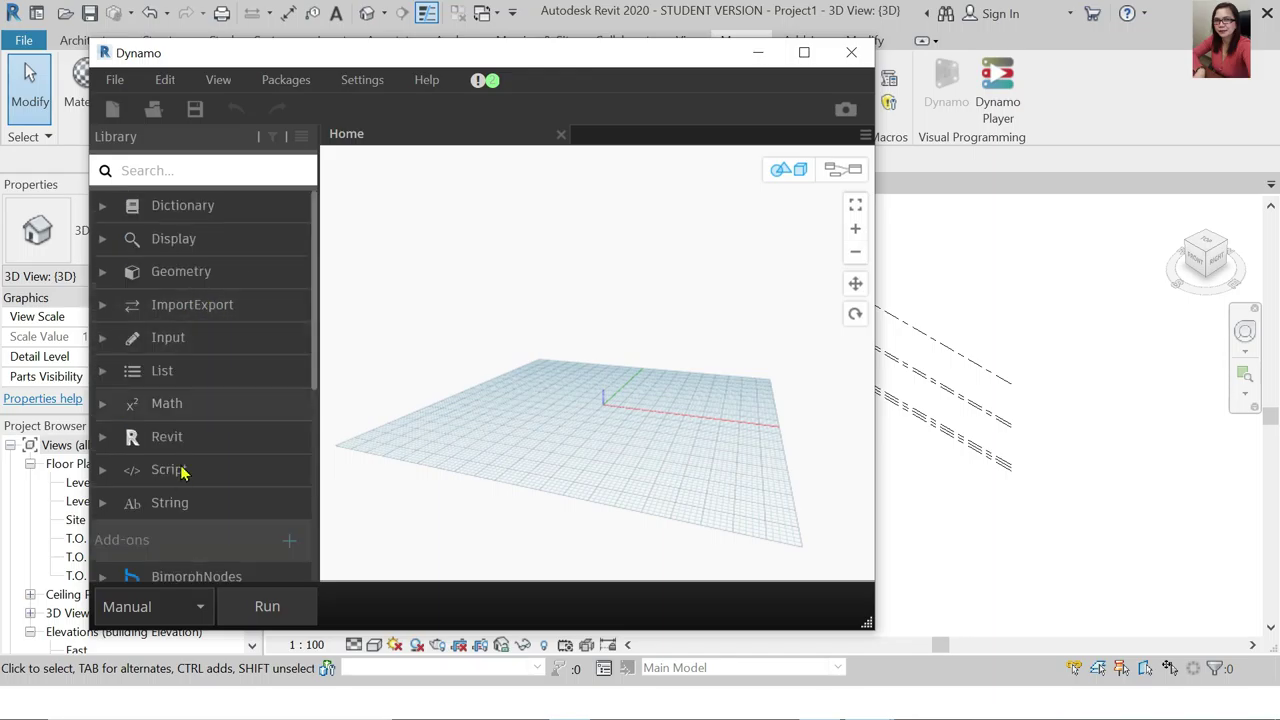
scroll(200, 491, "down", 3)
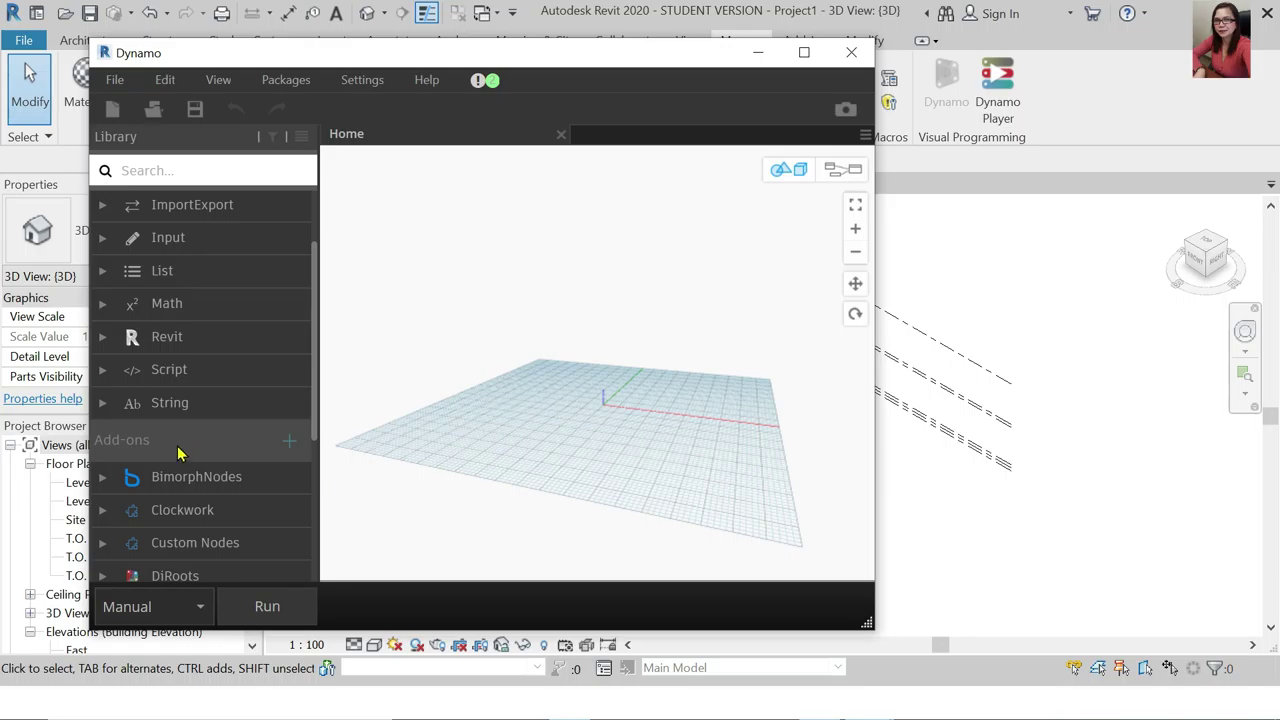
scroll(180, 453, "down", 3)
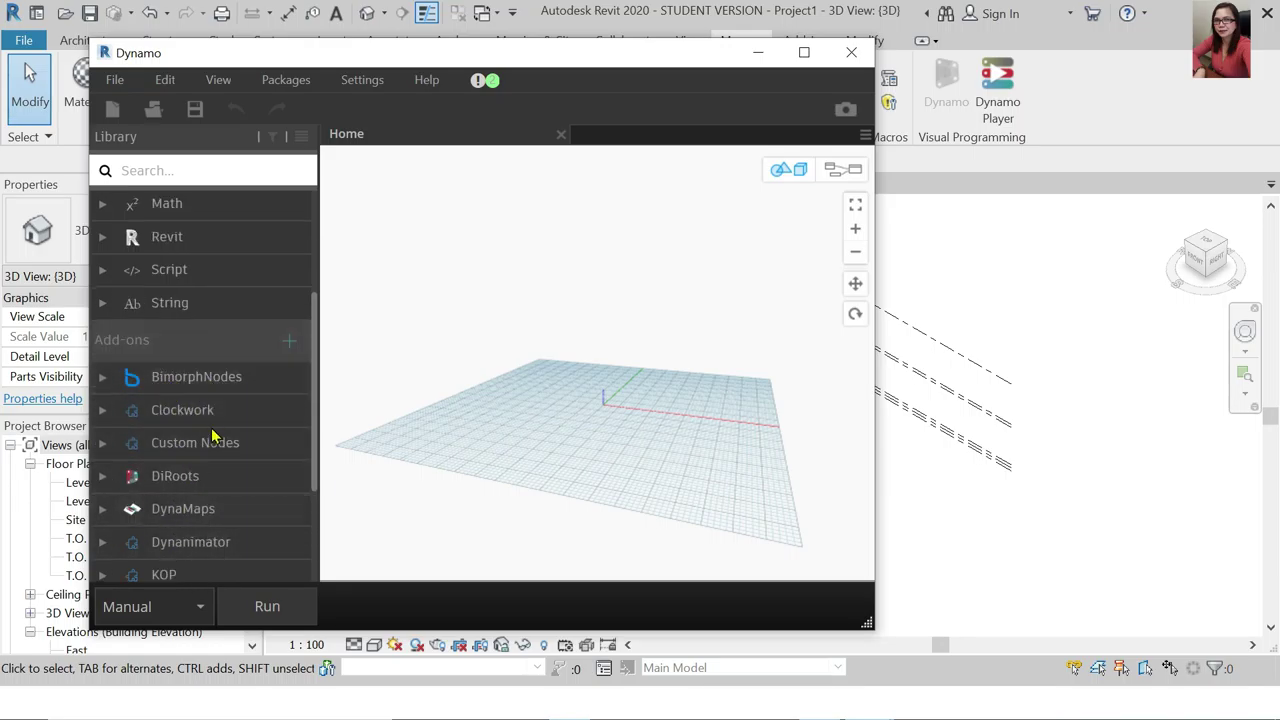
scroll(212, 435, "down", 5)
scroll(238, 408, "up", 6)
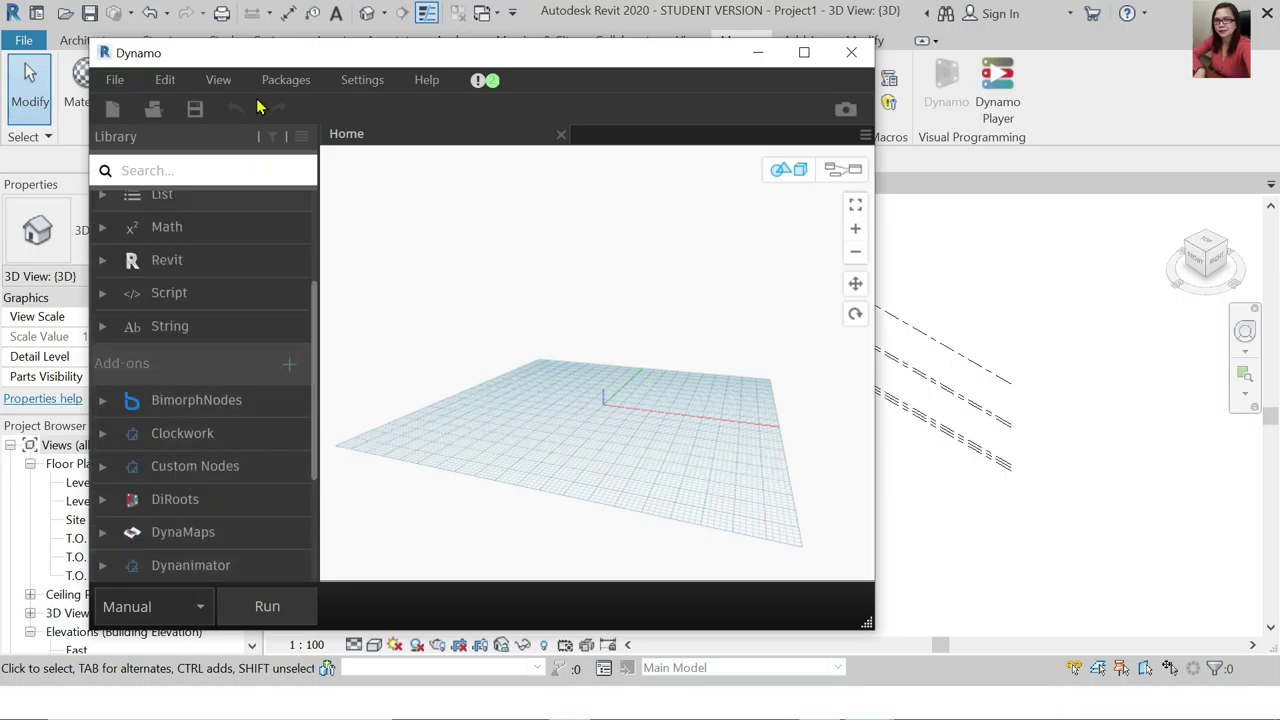
scroll(190, 468, "down", 3)
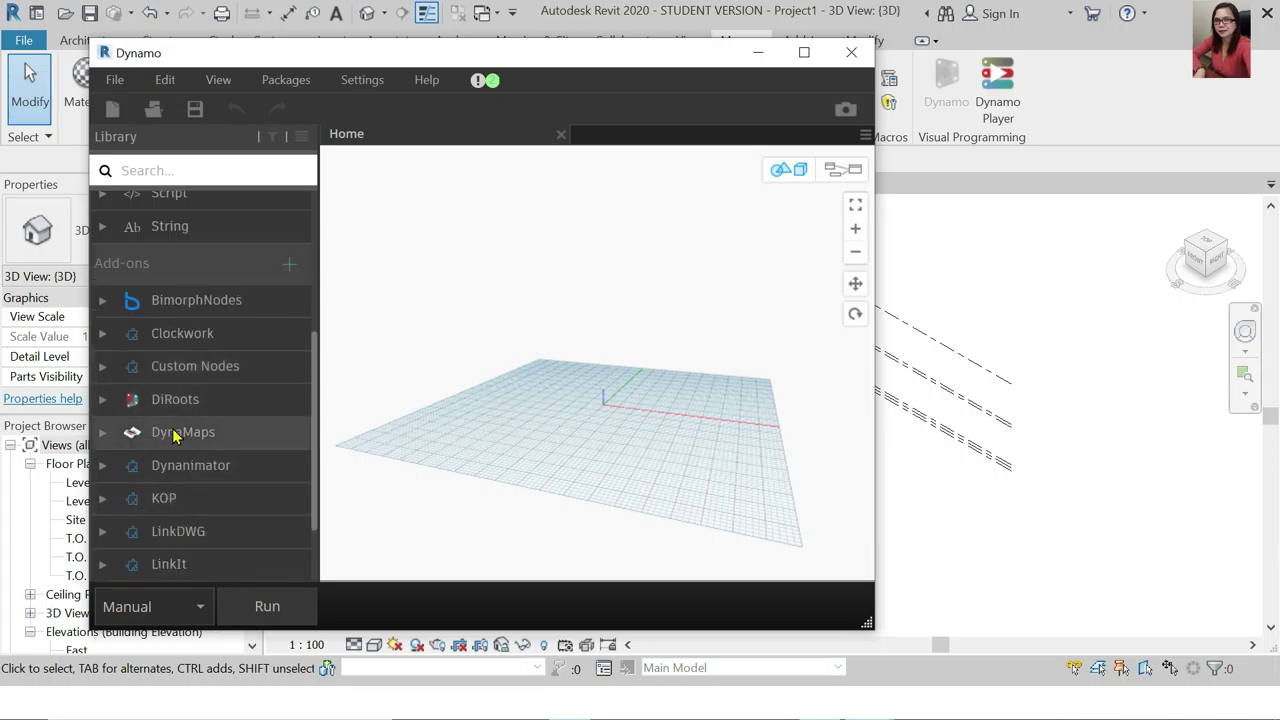
left_click(281, 82)
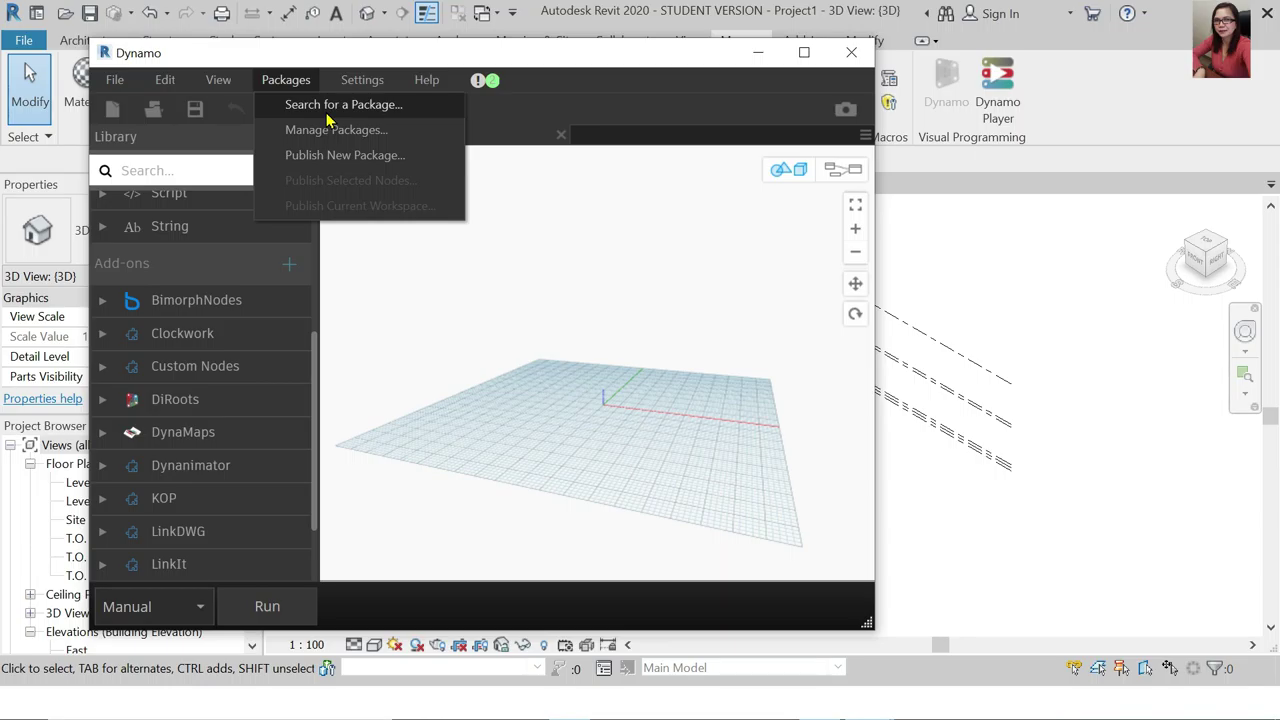
left_click(330, 105)
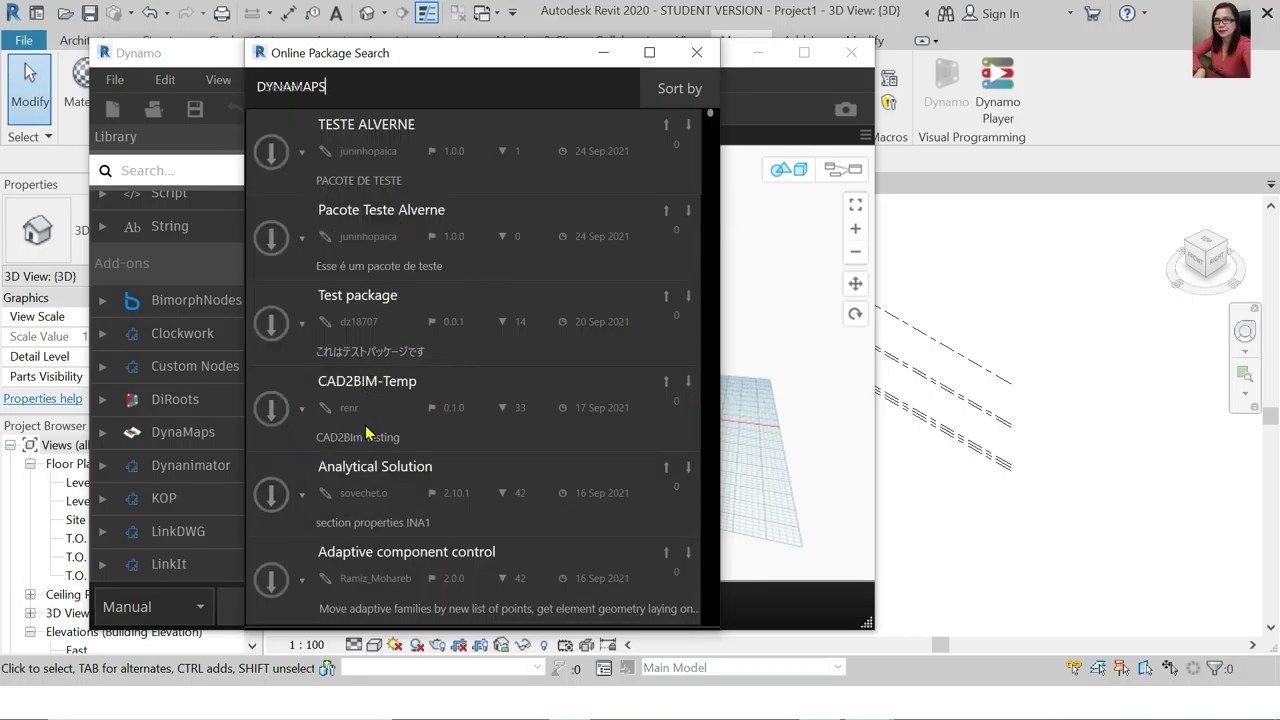
scroll(401, 380, "down", 4)
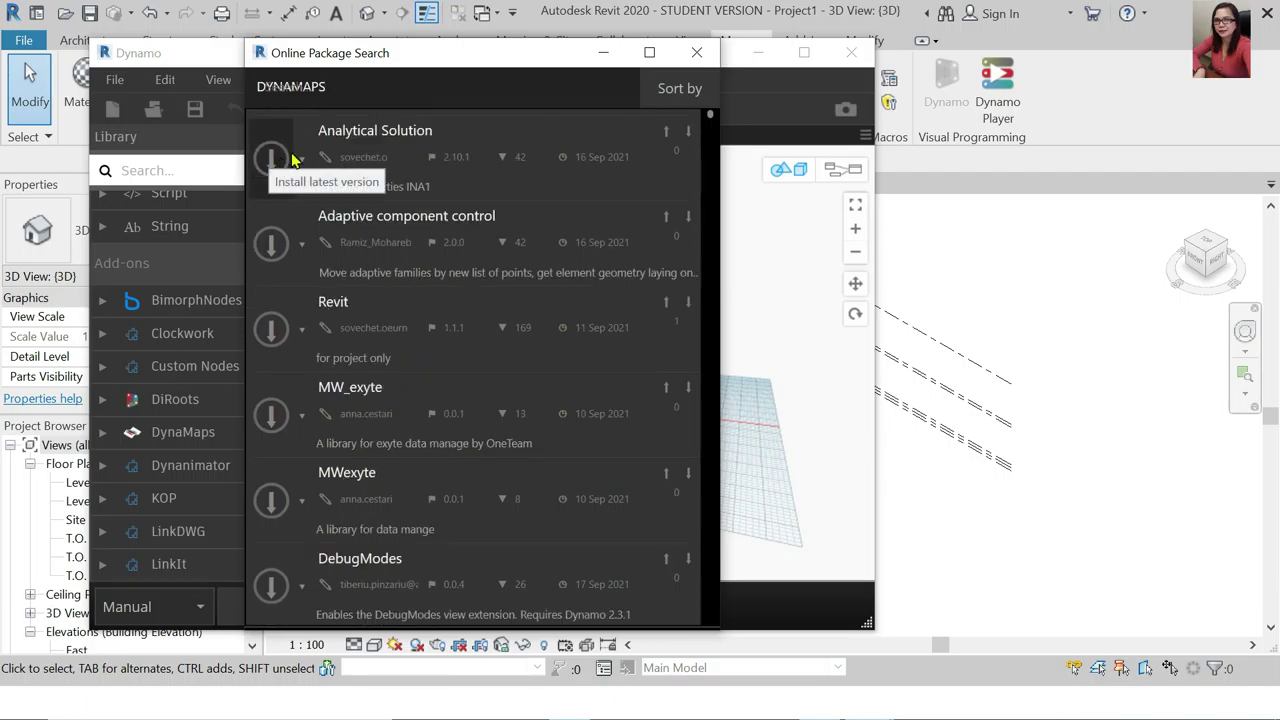
left_click(697, 55)
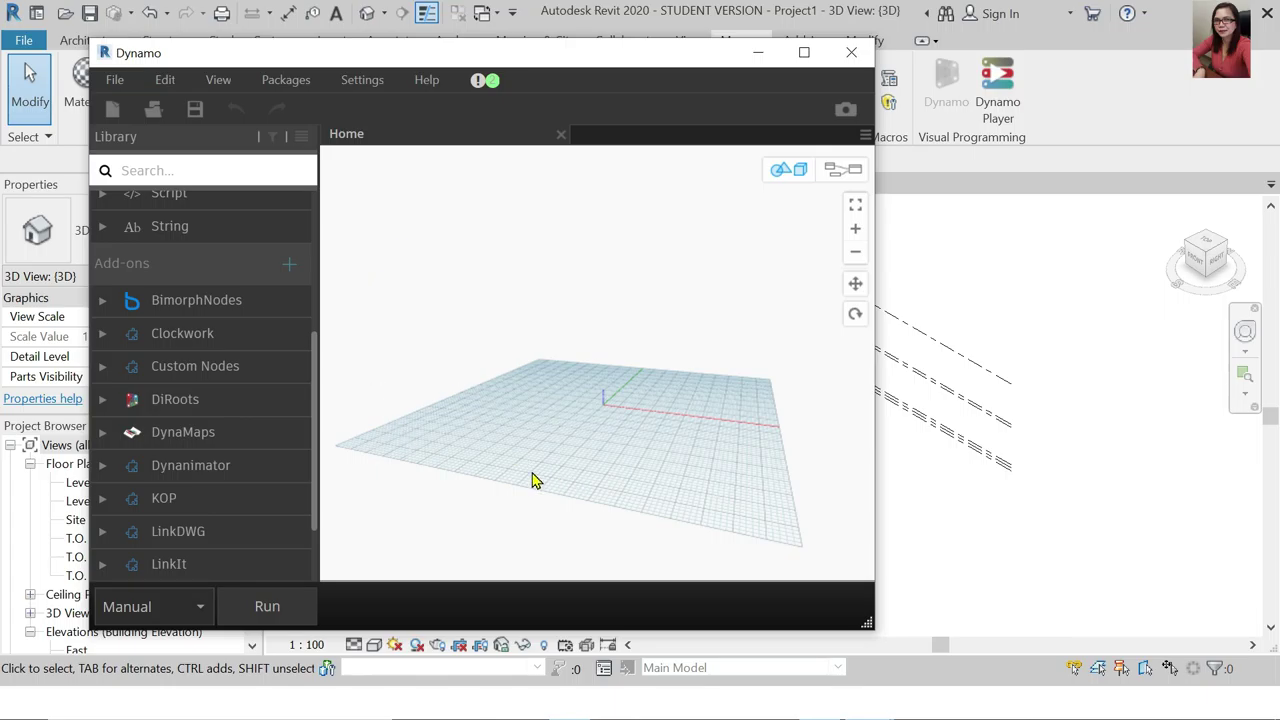
Flatten the background grid angle, then launch DynaMaps from Dynamo's View menu
right_click_drag(555, 530, 592, 524)
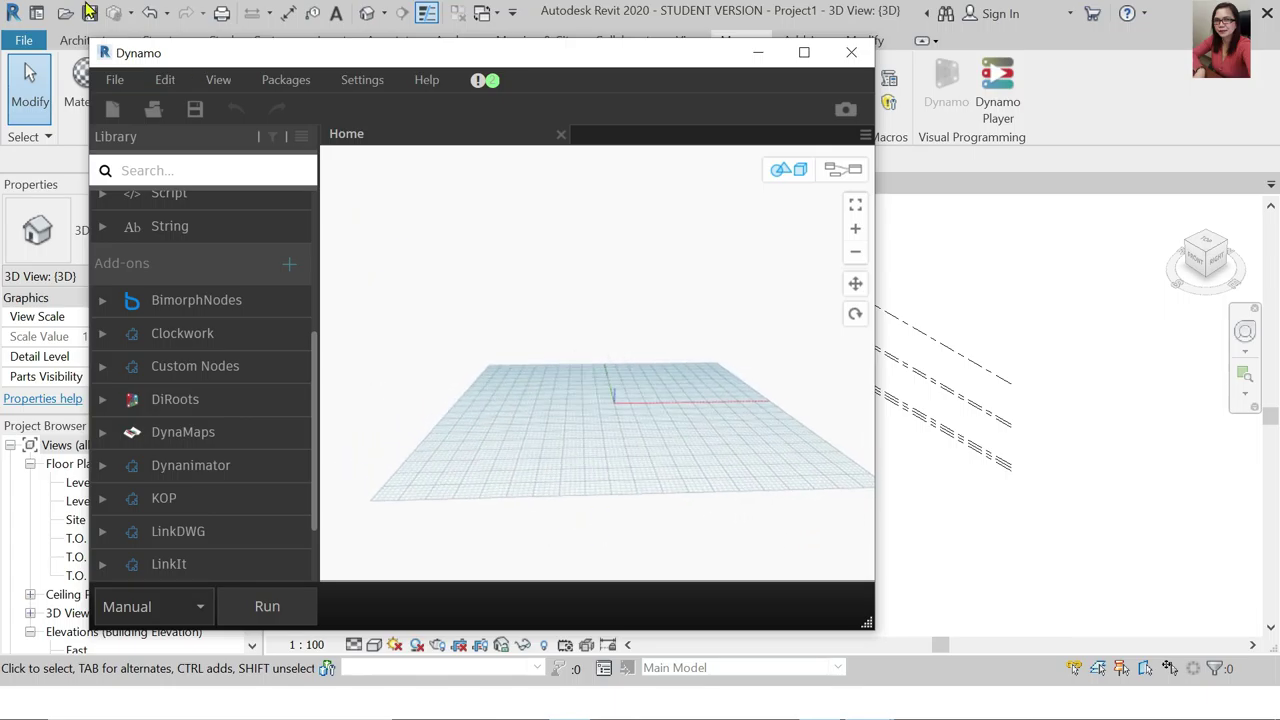
left_click(215, 80)
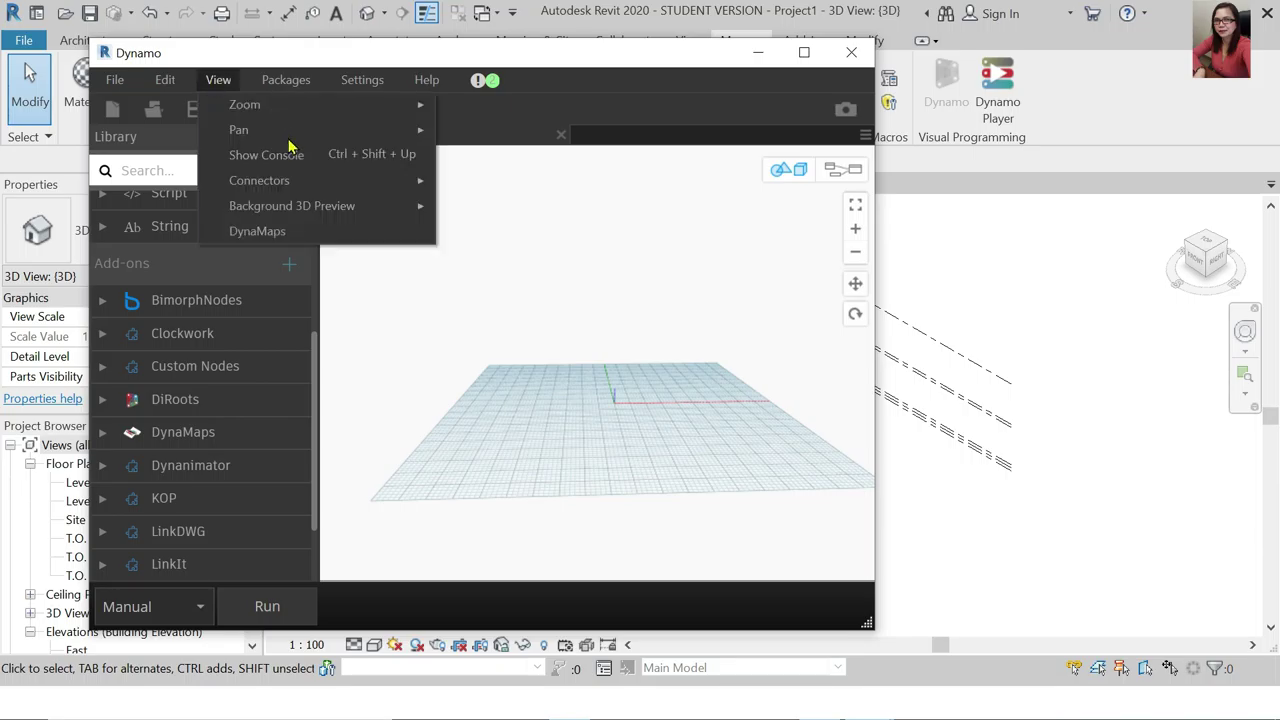
mouse_move(302, 229)
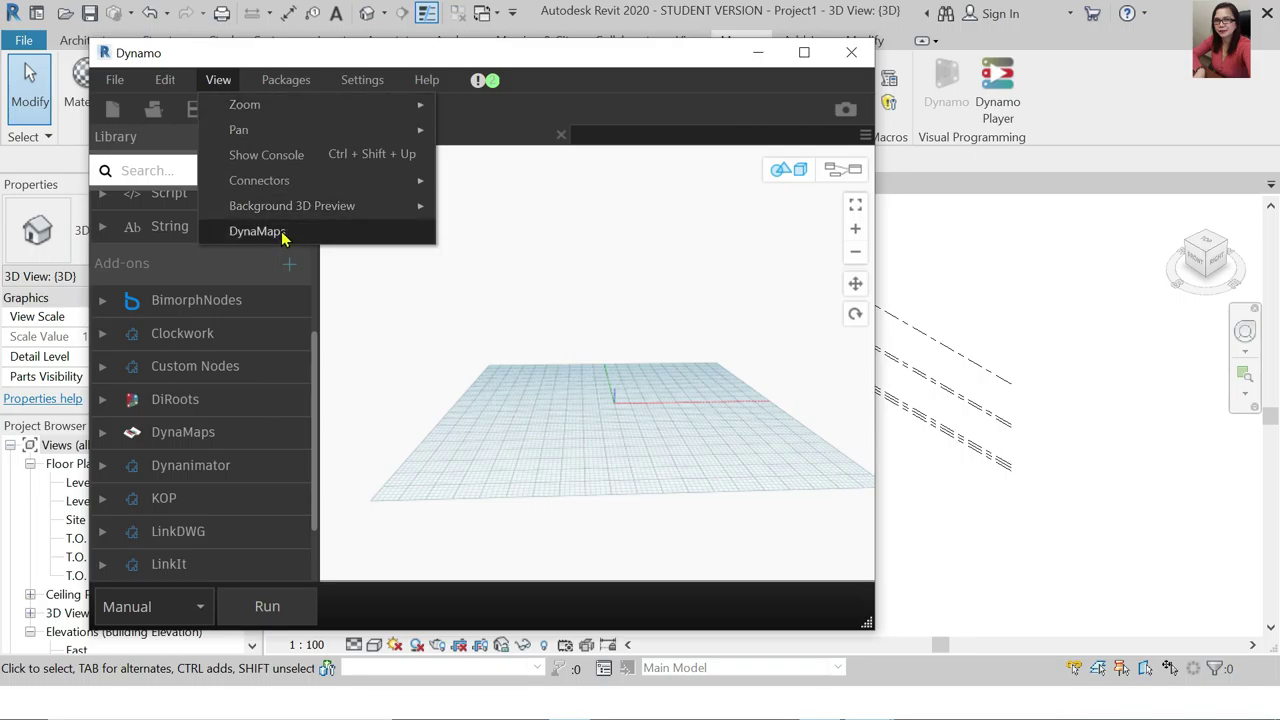
left_click(257, 231)
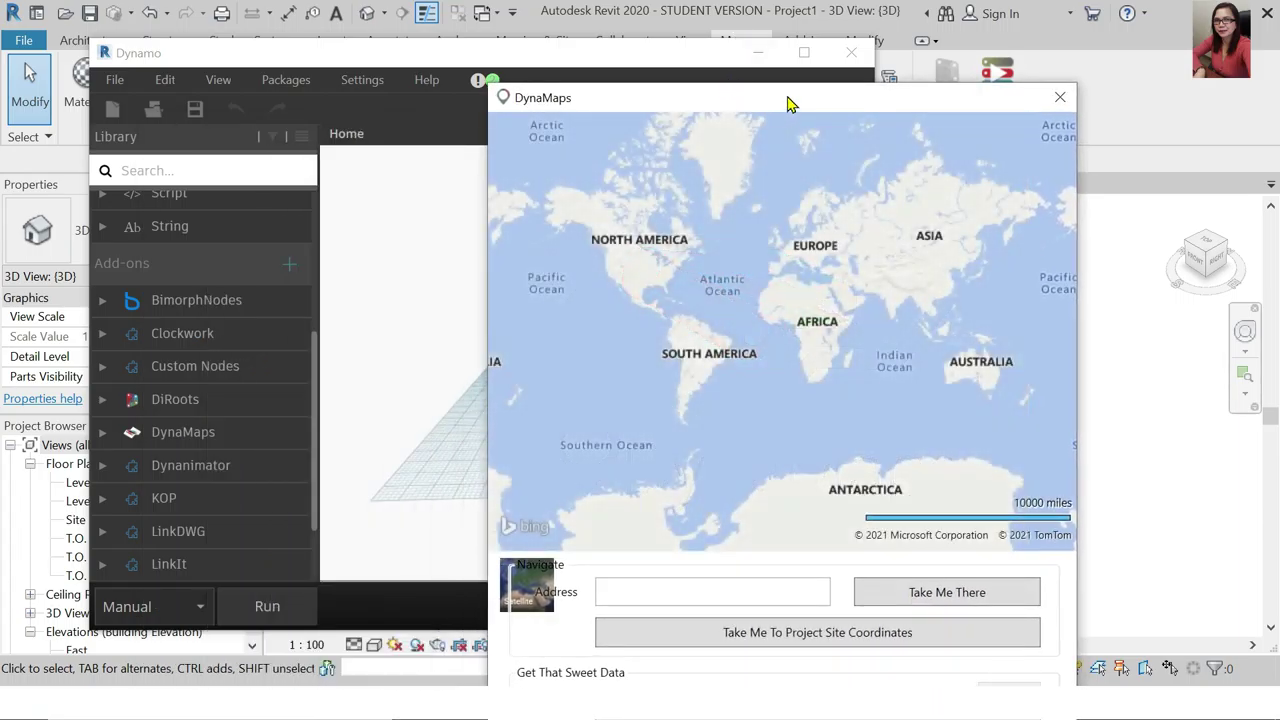
Move DynaMaps up and retype the address as 'Kabihasnan Paranaque Philippines'
left_click_drag(787, 103, 829, 14)
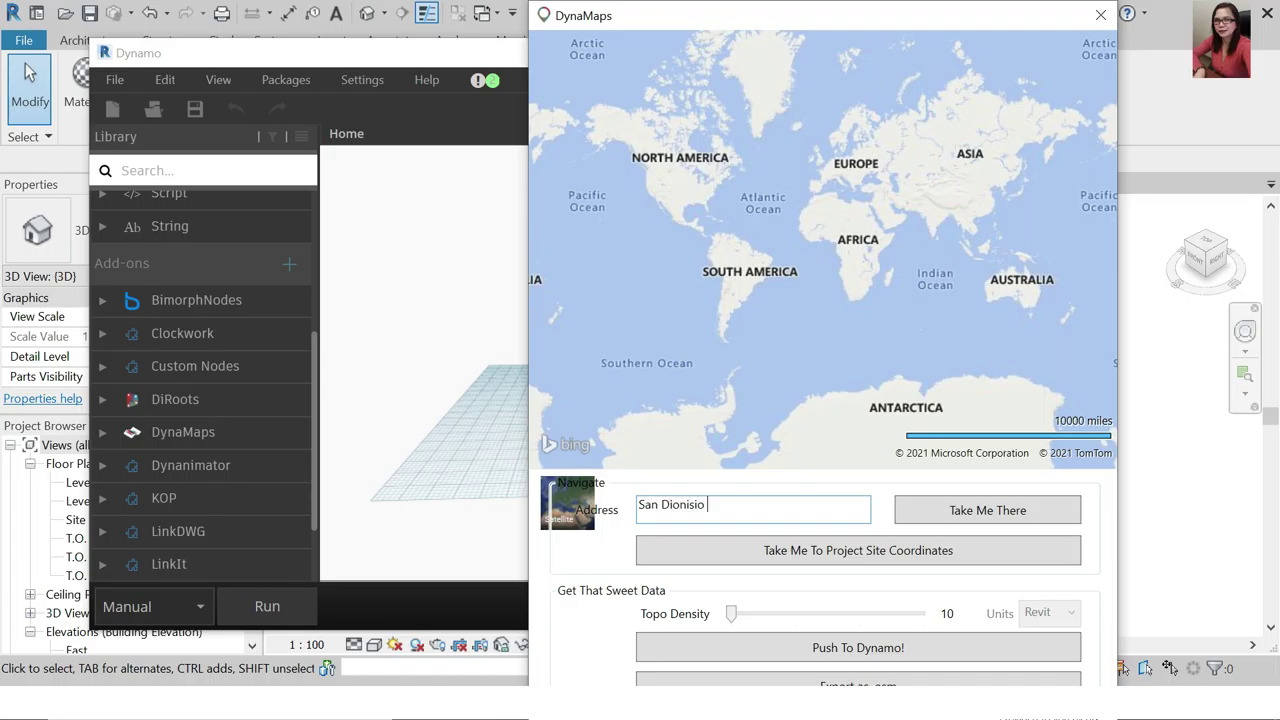
key("BackSpace")
key("BackSpace")
key("BackSpace")
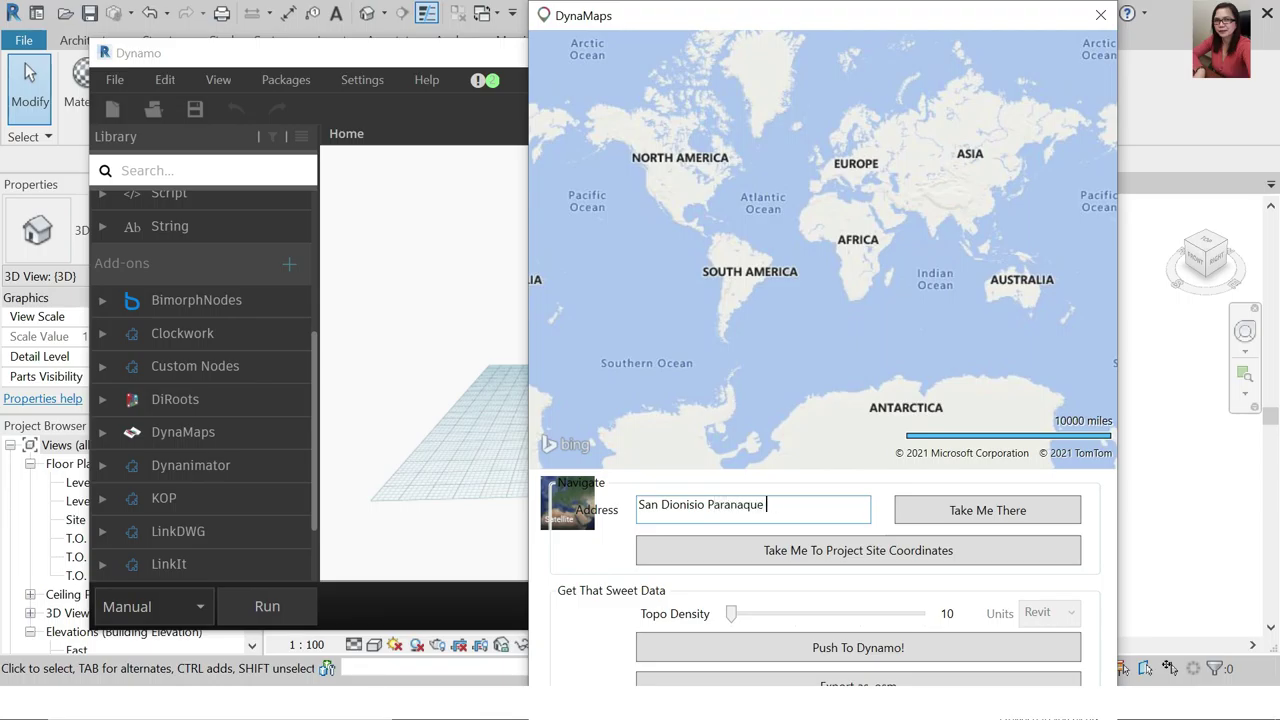
type("Philippines")
left_click_drag(704, 506, 638, 507)
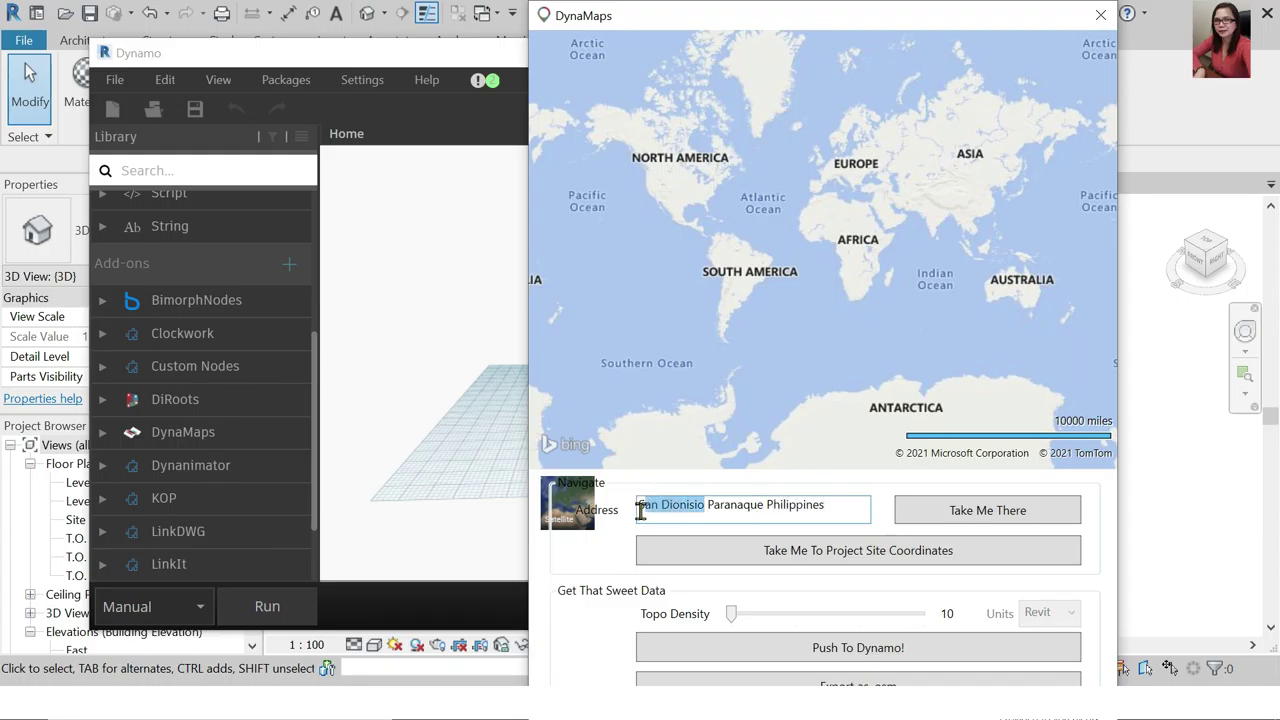
type("Kabihasna")
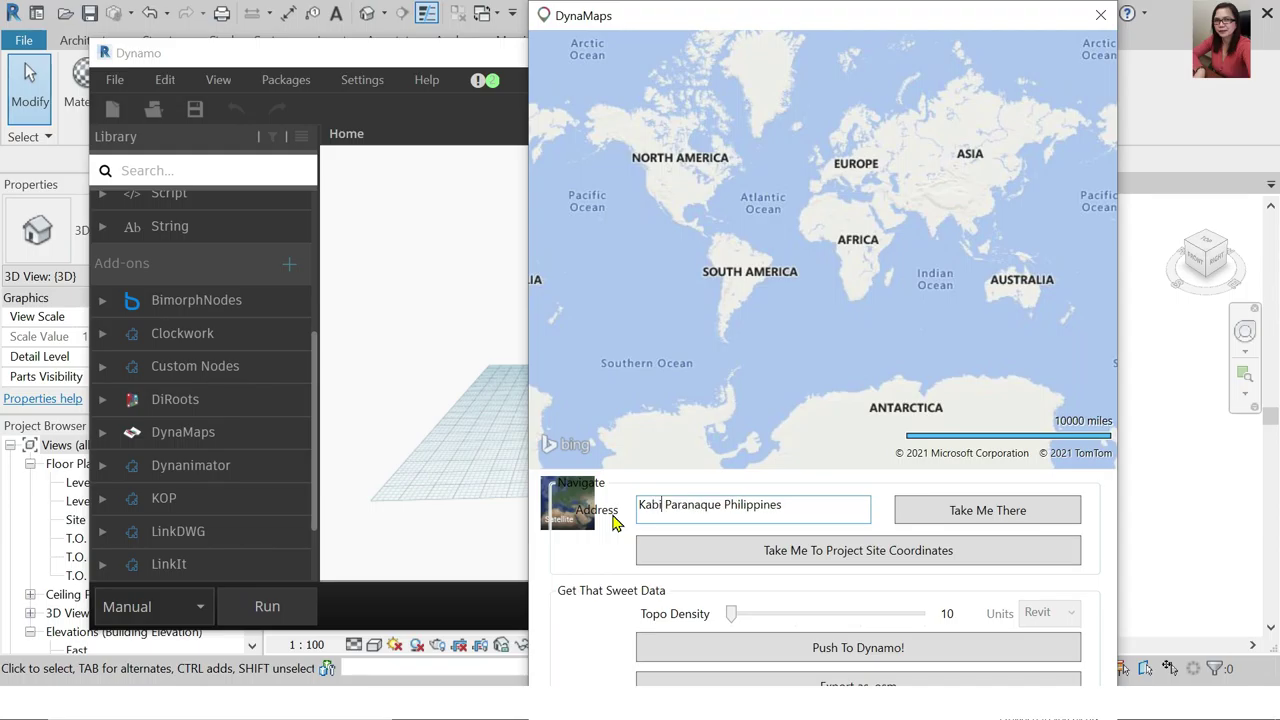
type("n")
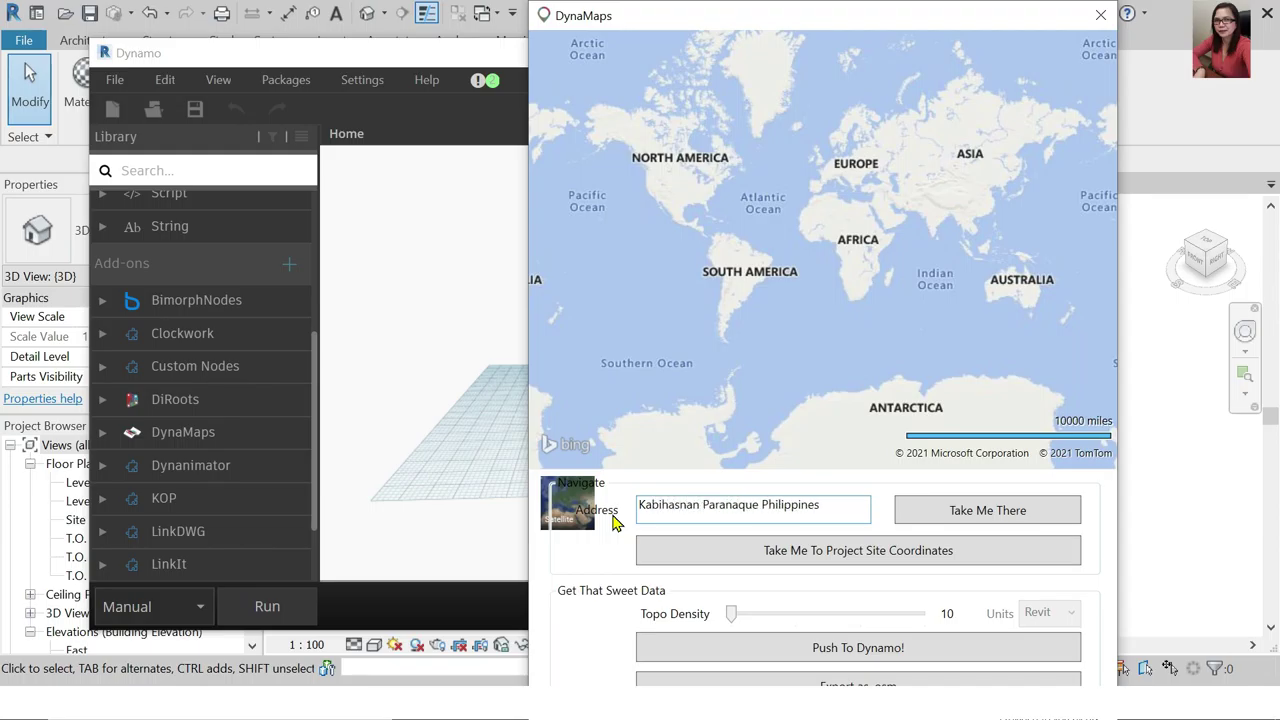
Jump the map to Kabihasnan, Paranaque and zoom around the pin near Quirino Avenue and Cavitex
left_click(991, 517)
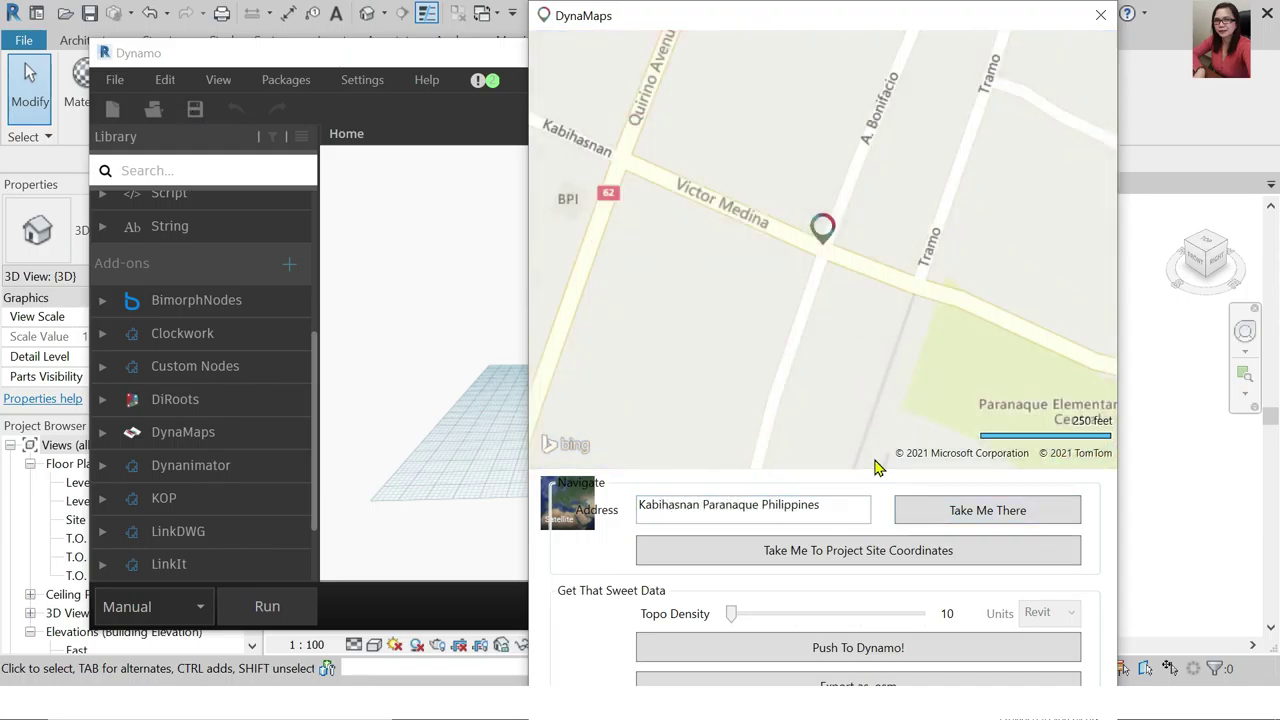
scroll(822, 225, "down", 5)
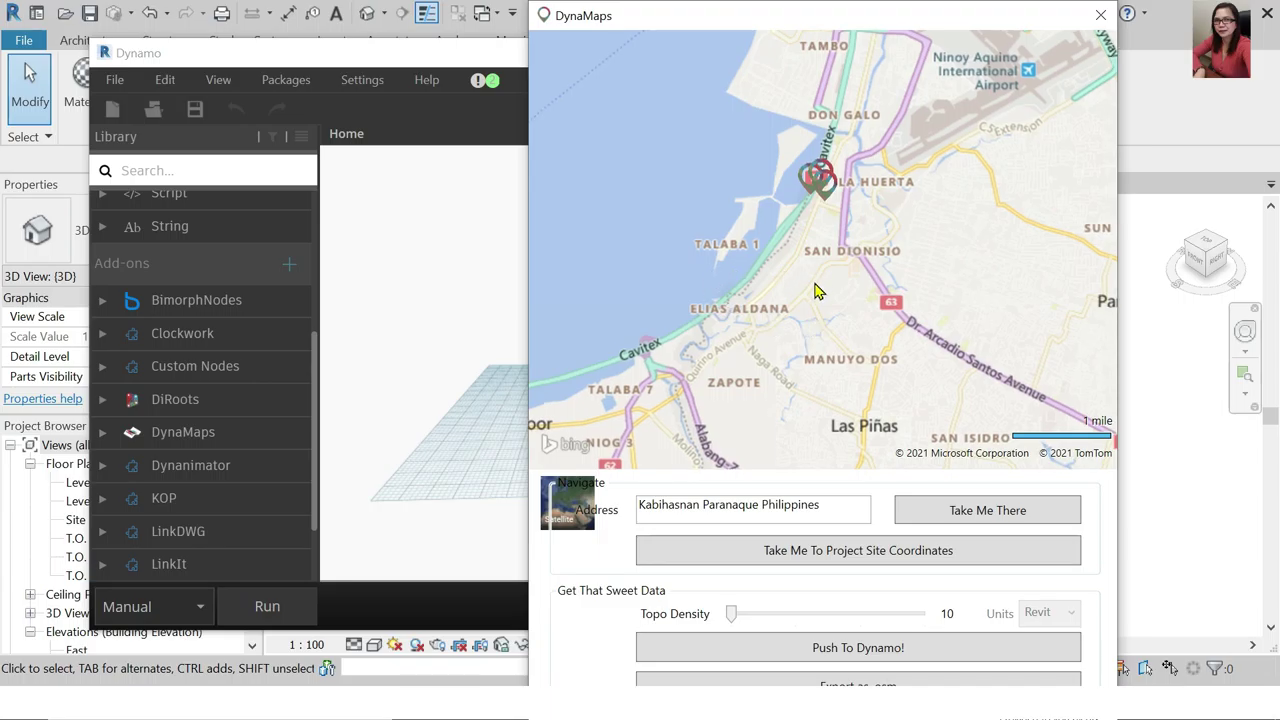
scroll(820, 289, "up", 2)
scroll(780, 200, "up", 1)
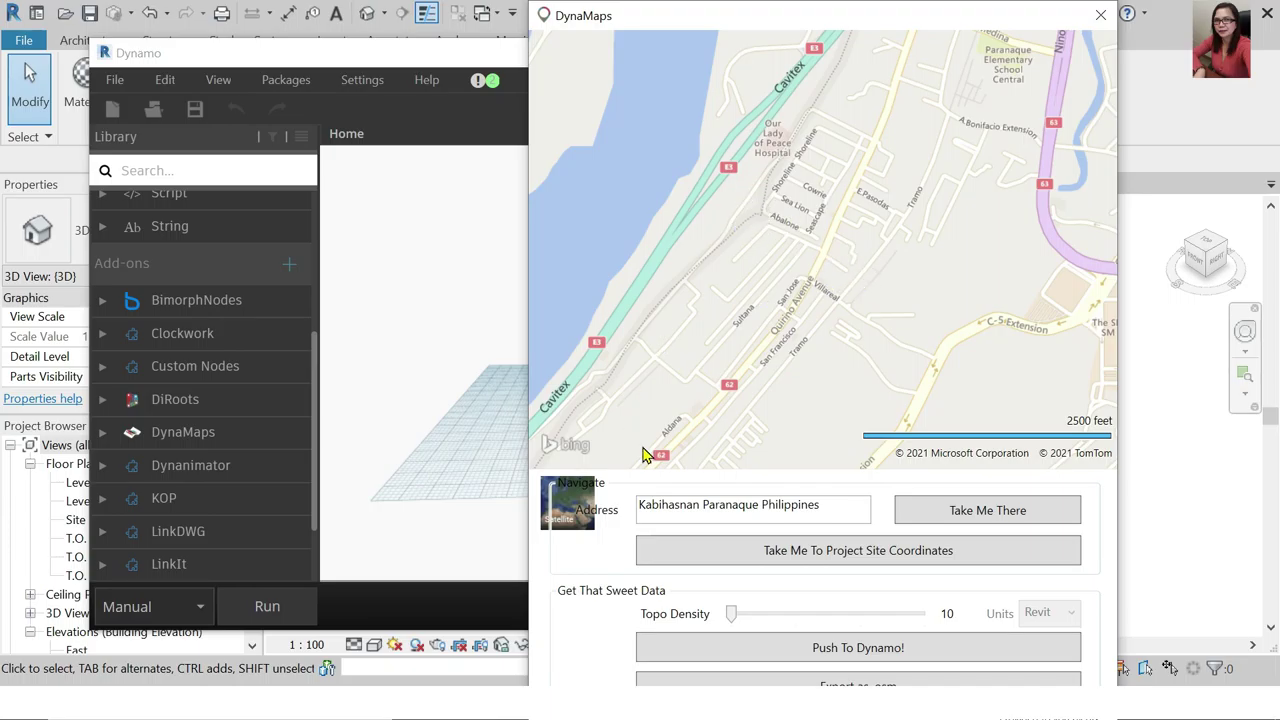
Switch the map to satellite imagery and pan around the nearby blocks
left_click(565, 512)
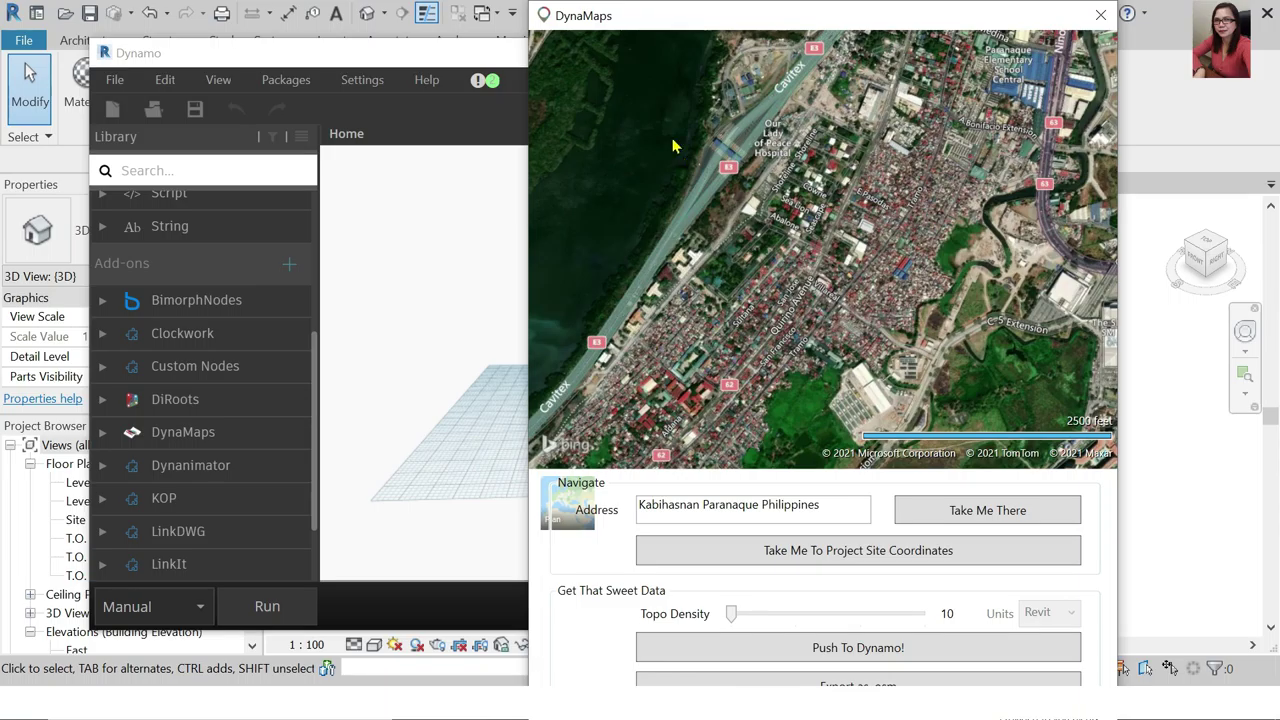
scroll(700, 185, "up", 2)
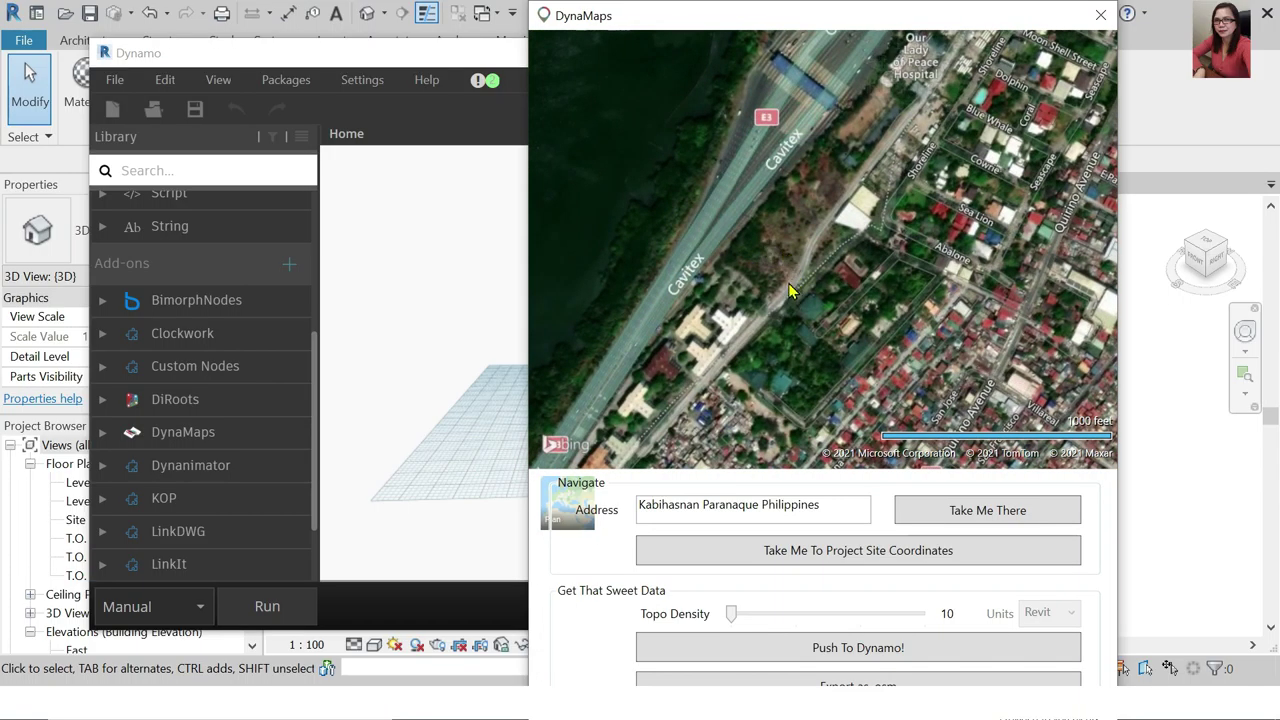
left_click_drag(789, 290, 728, 120)
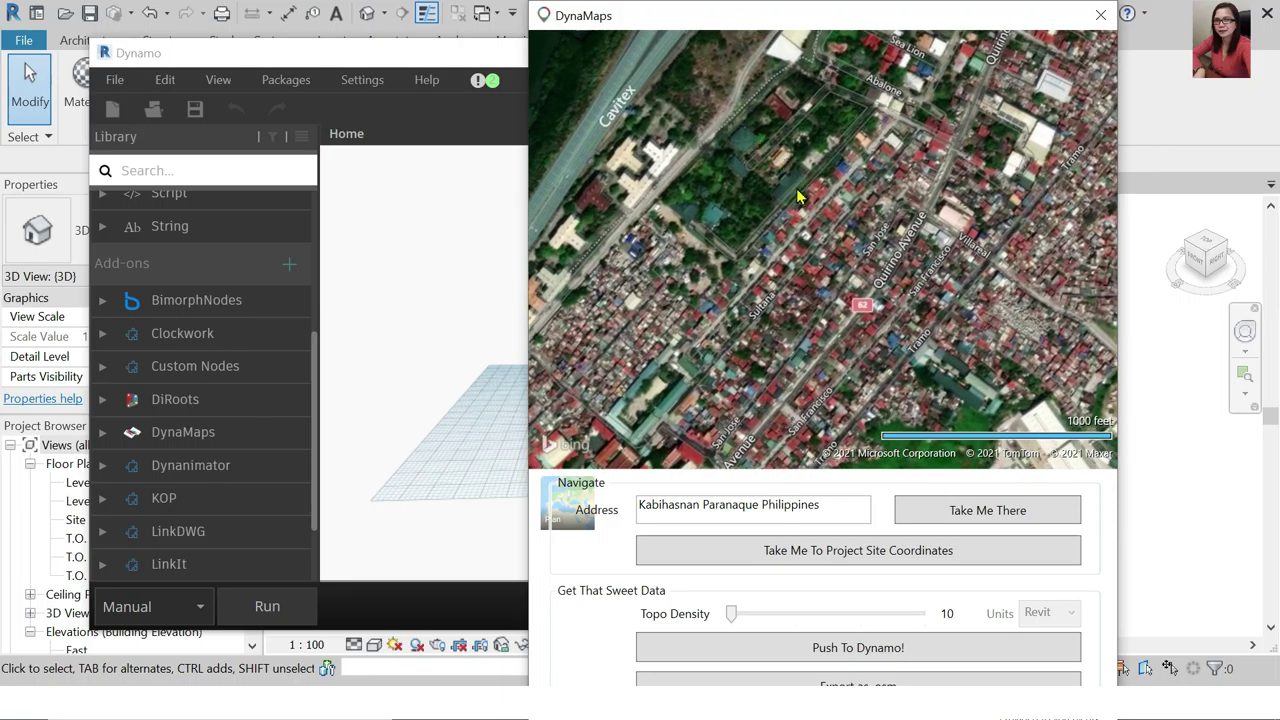
scroll(838, 252, "down", 3)
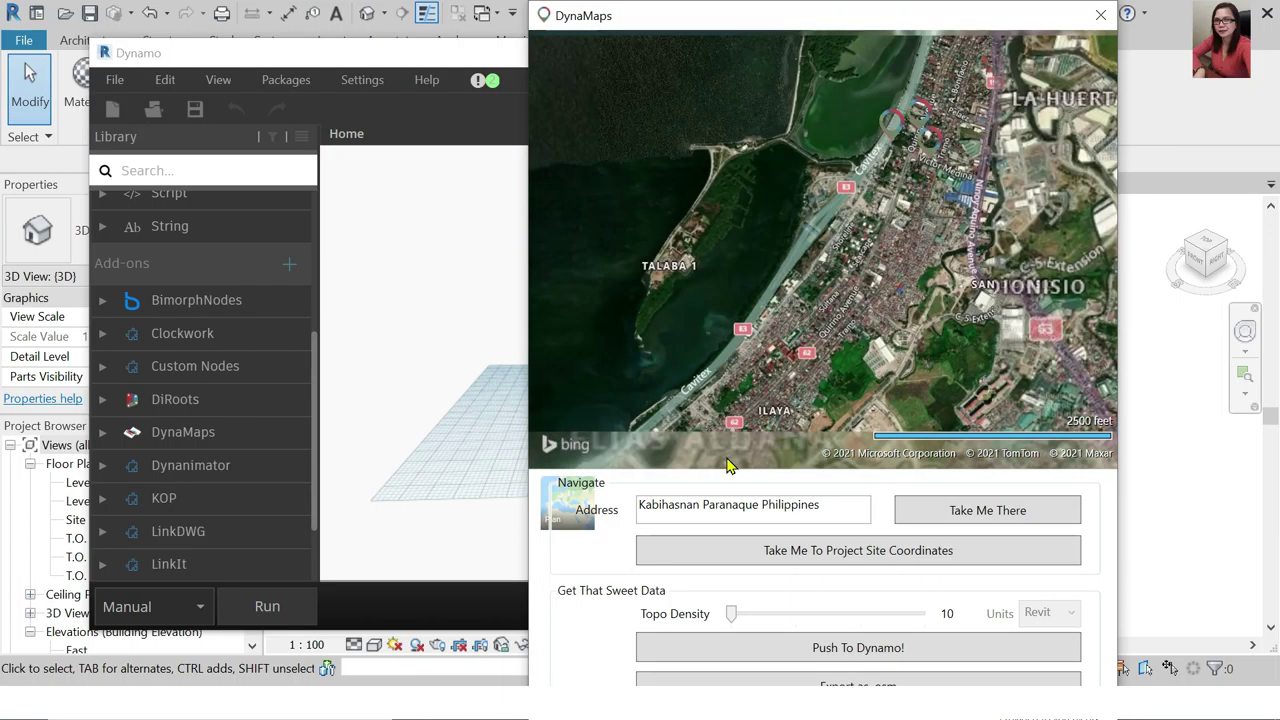
scroll(817, 338, "up", 3)
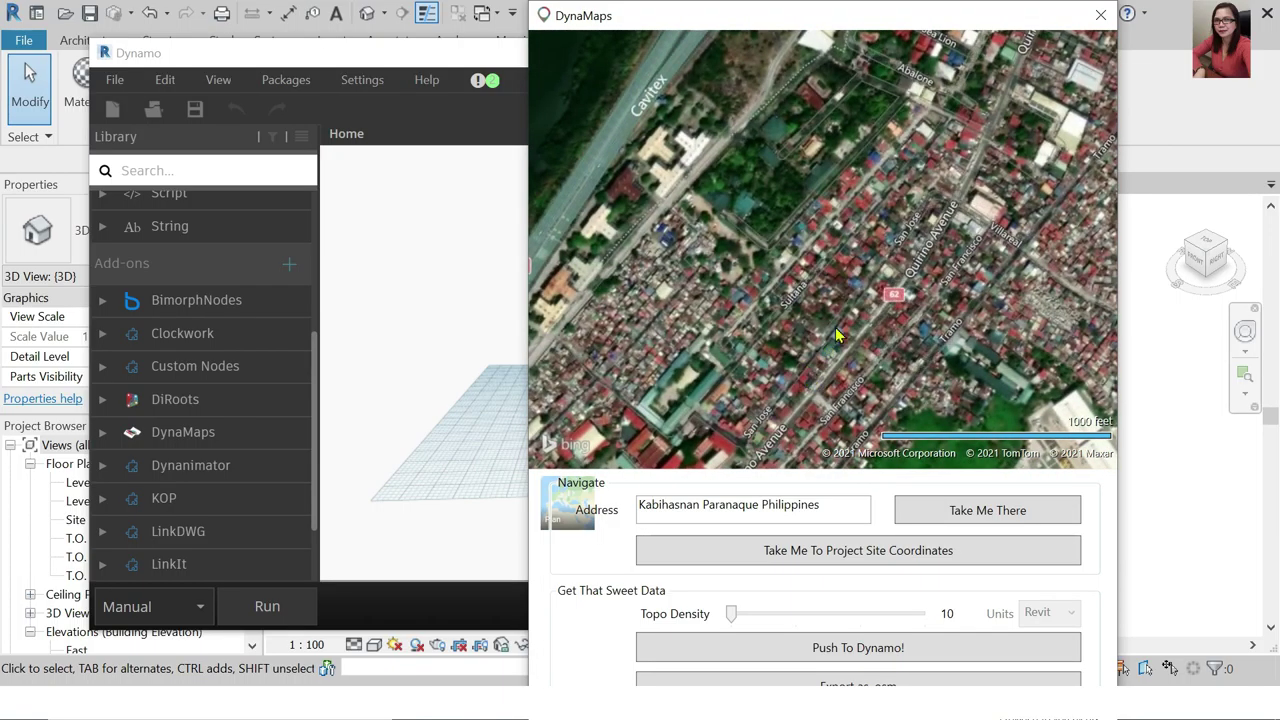
left_click_drag(838, 337, 847, 320)
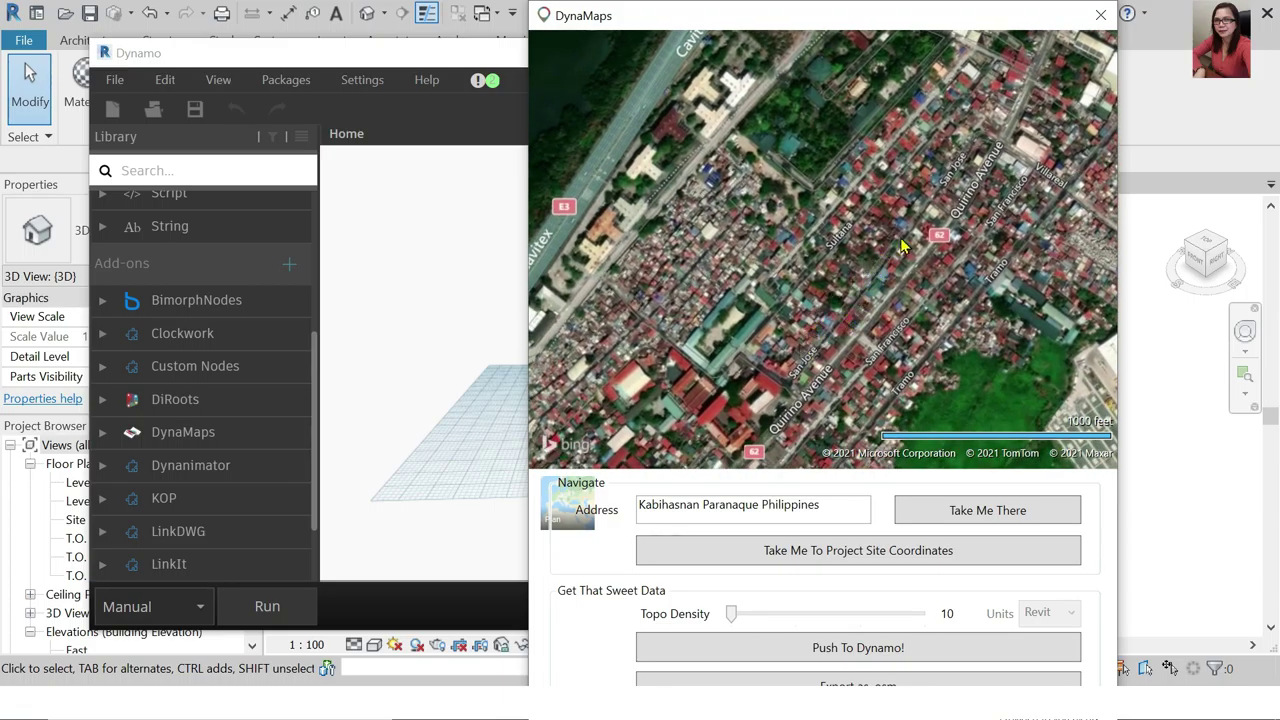
scroll(868, 285, "up", 3)
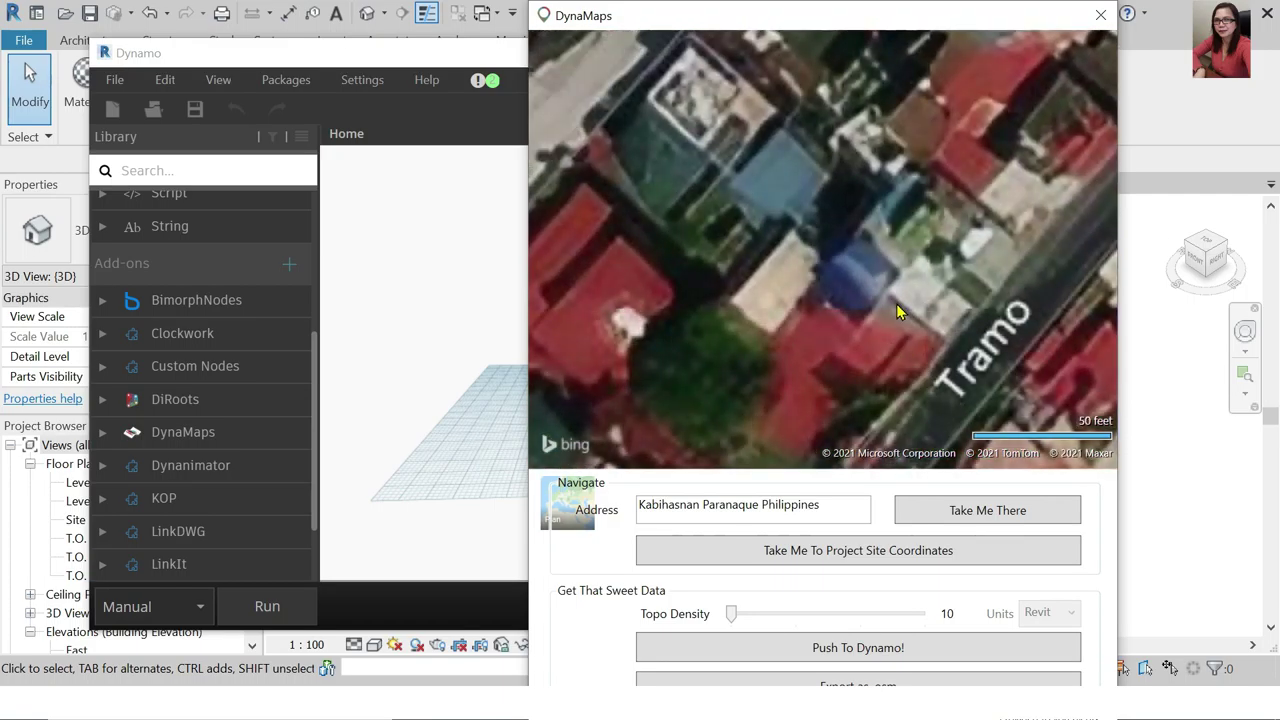
scroll(900, 306, "down", 3)
Pan along Quirino Avenue past Food City and zoom in on the Aldana Avenue blocks
left_click_drag(835, 303, 912, 208)
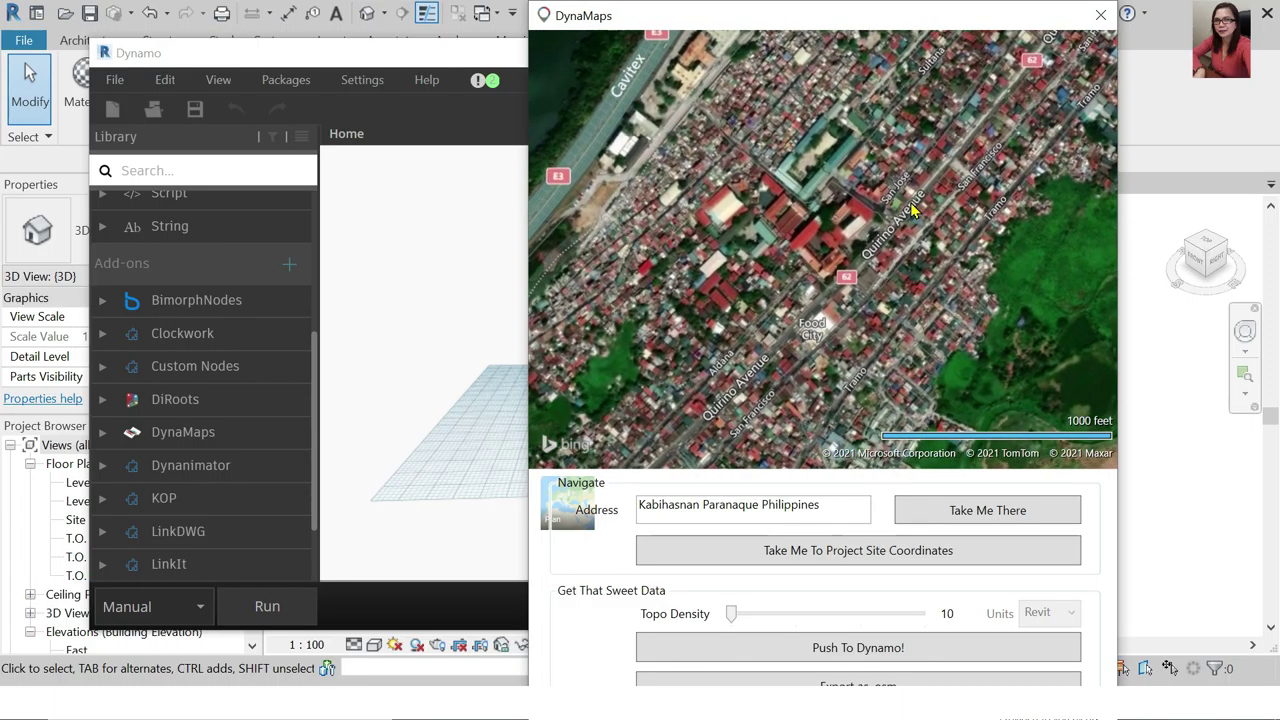
left_click_drag(806, 338, 815, 284)
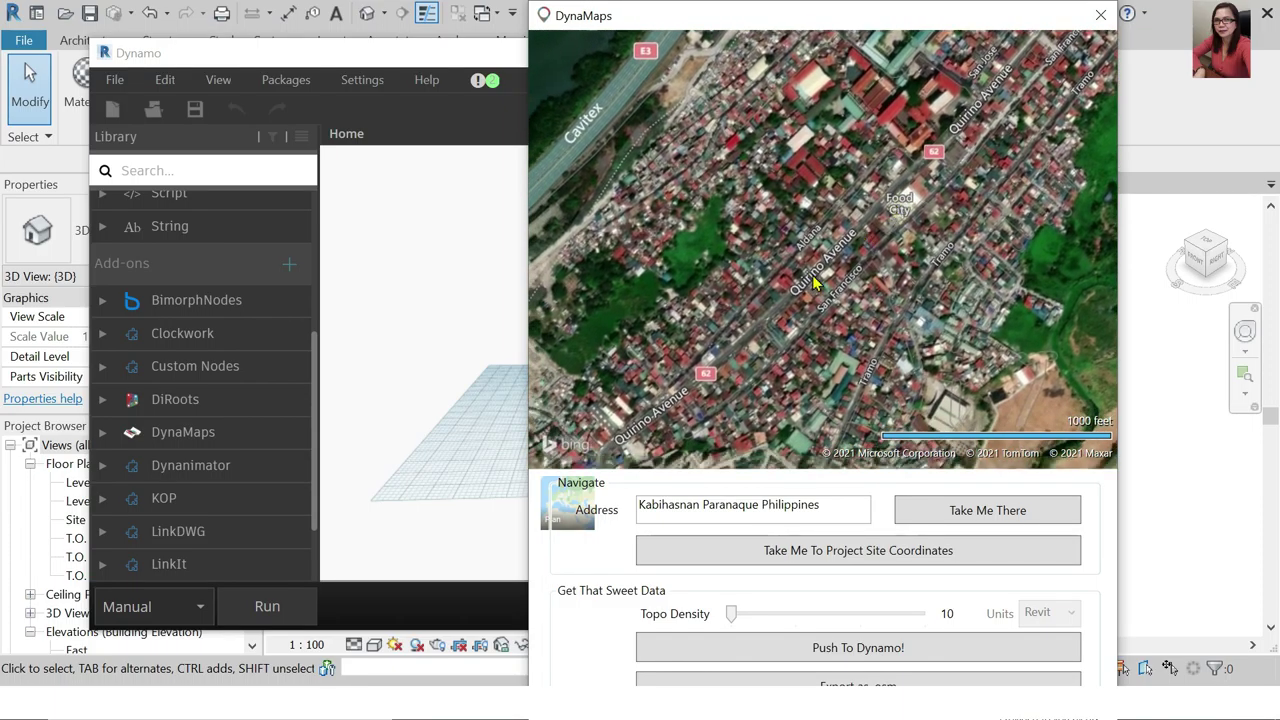
left_click_drag(760, 342, 780, 320)
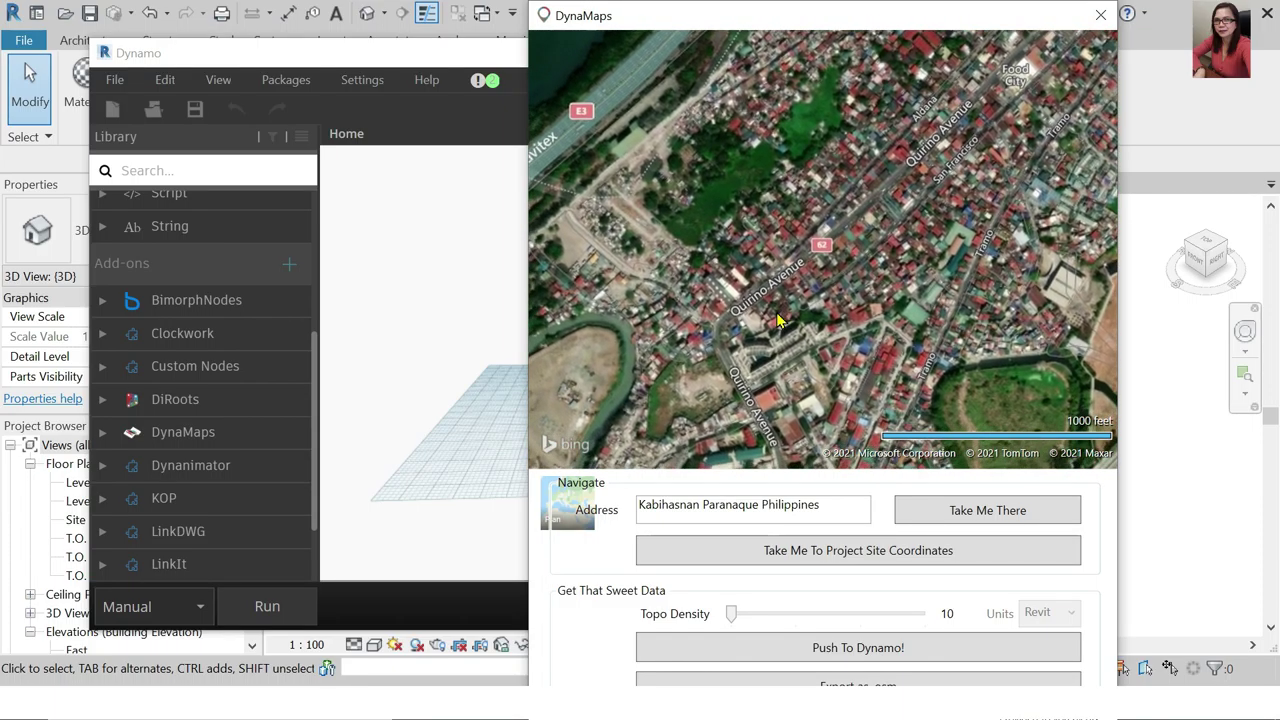
scroll(735, 347, "up", 2)
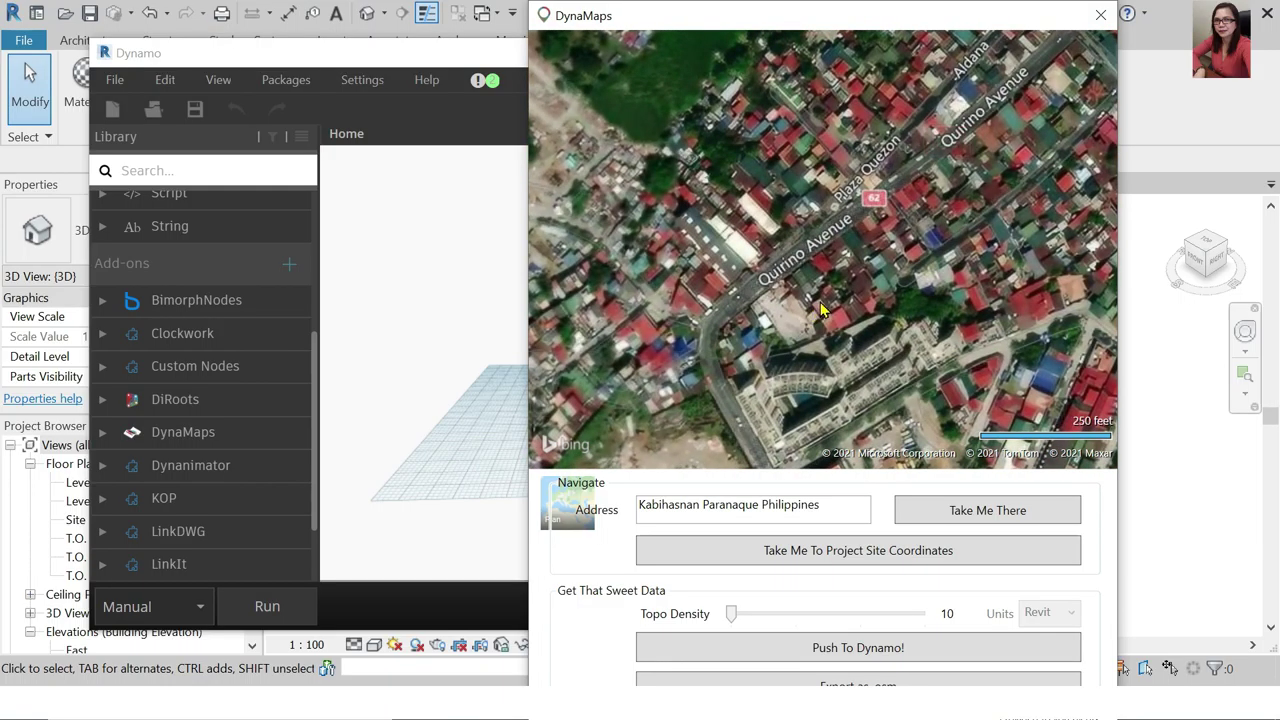
scroll(785, 323, "down", 3)
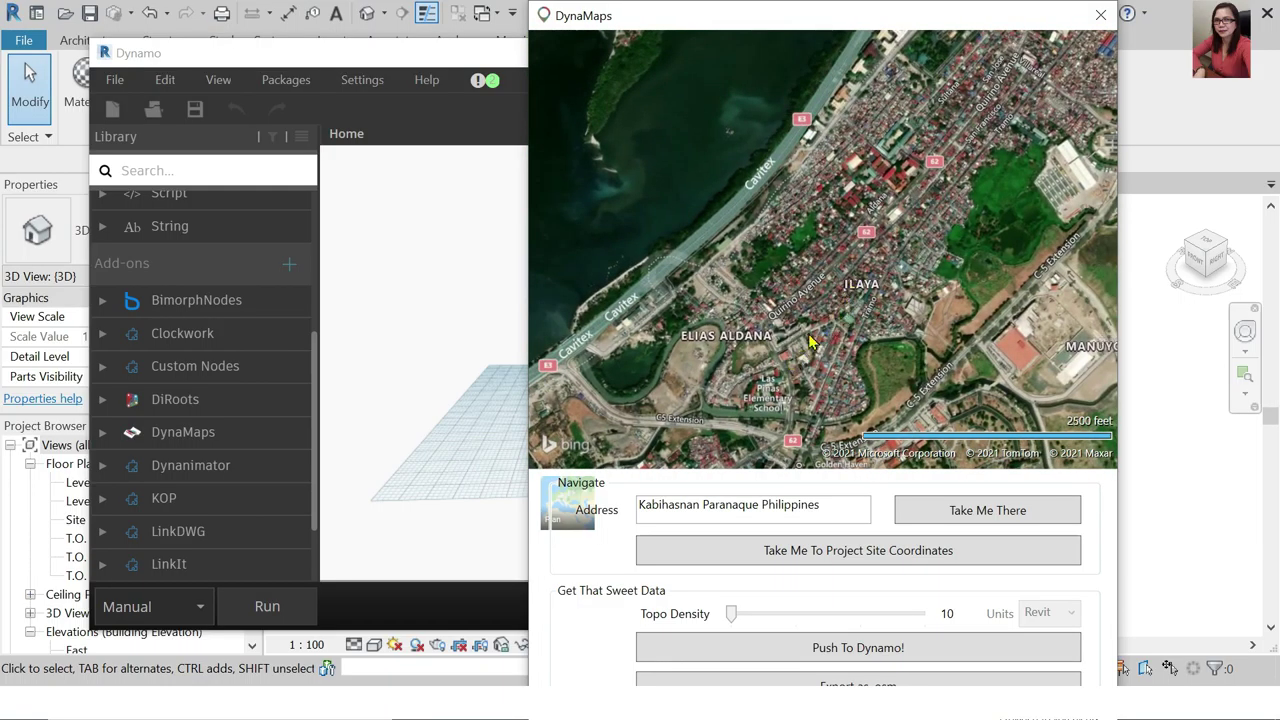
scroll(803, 215, "up", 1)
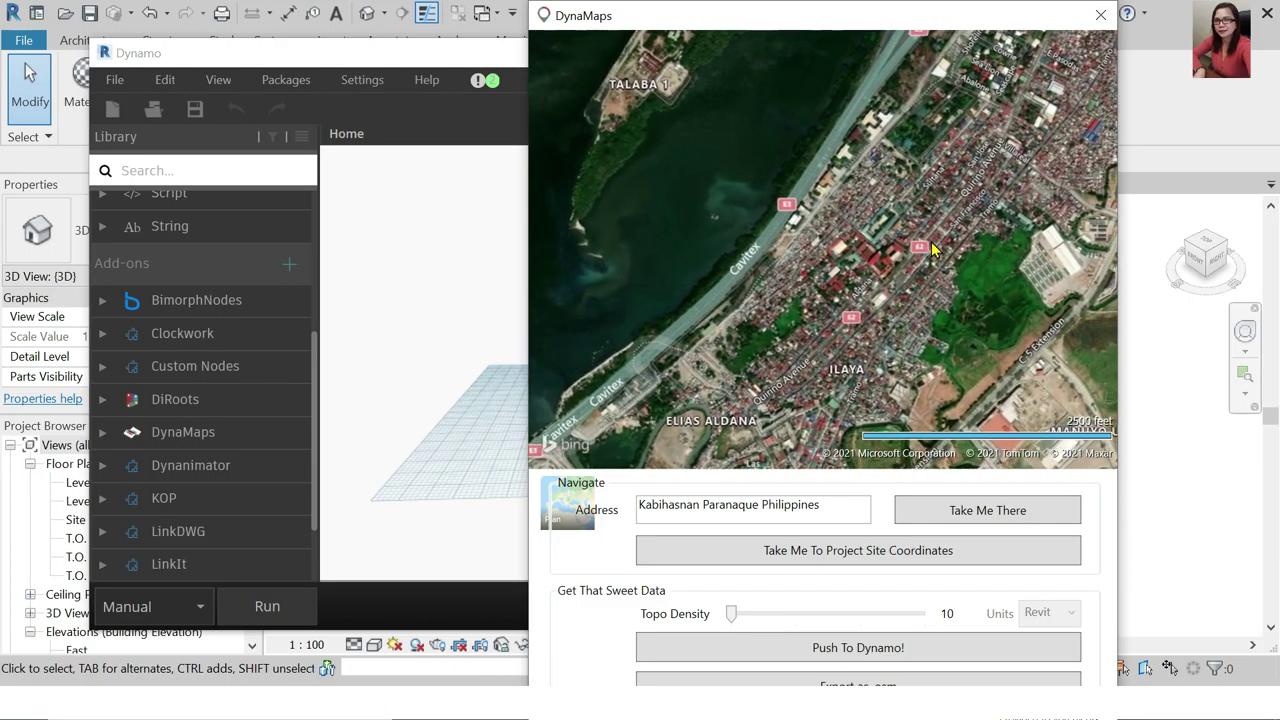
scroll(908, 264, "up", 1)
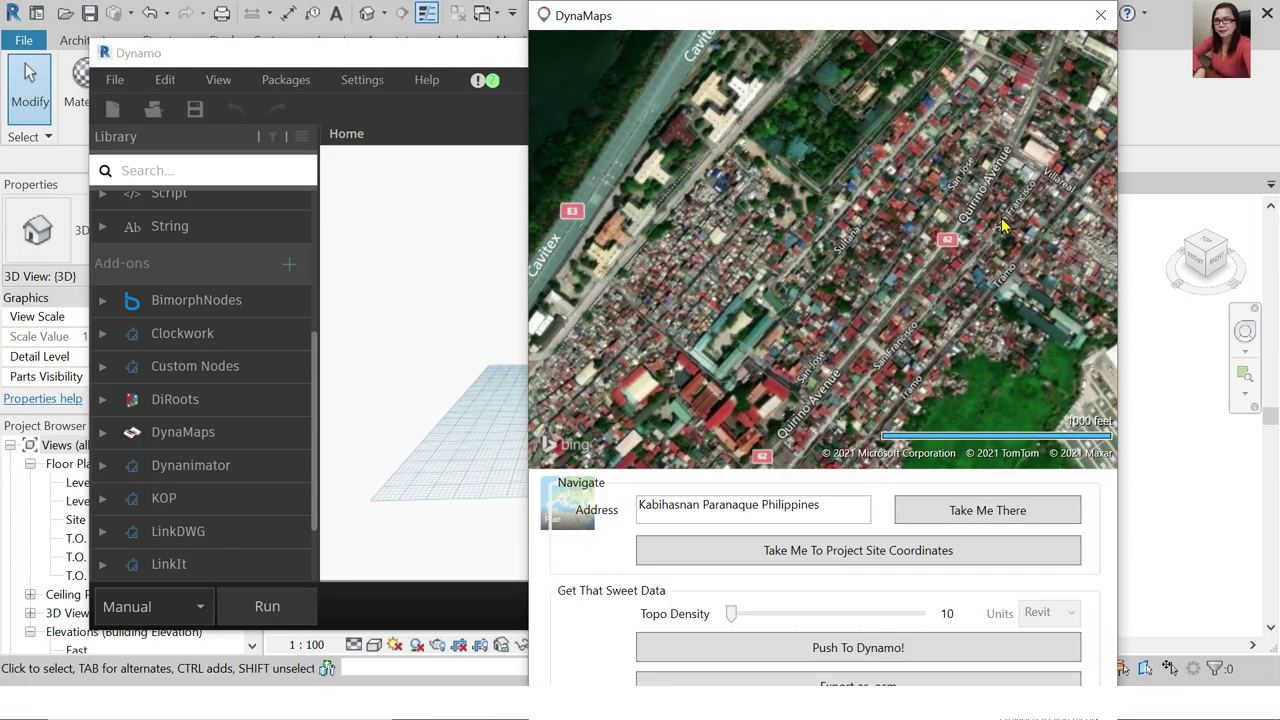
scroll(1035, 95, "up", 1)
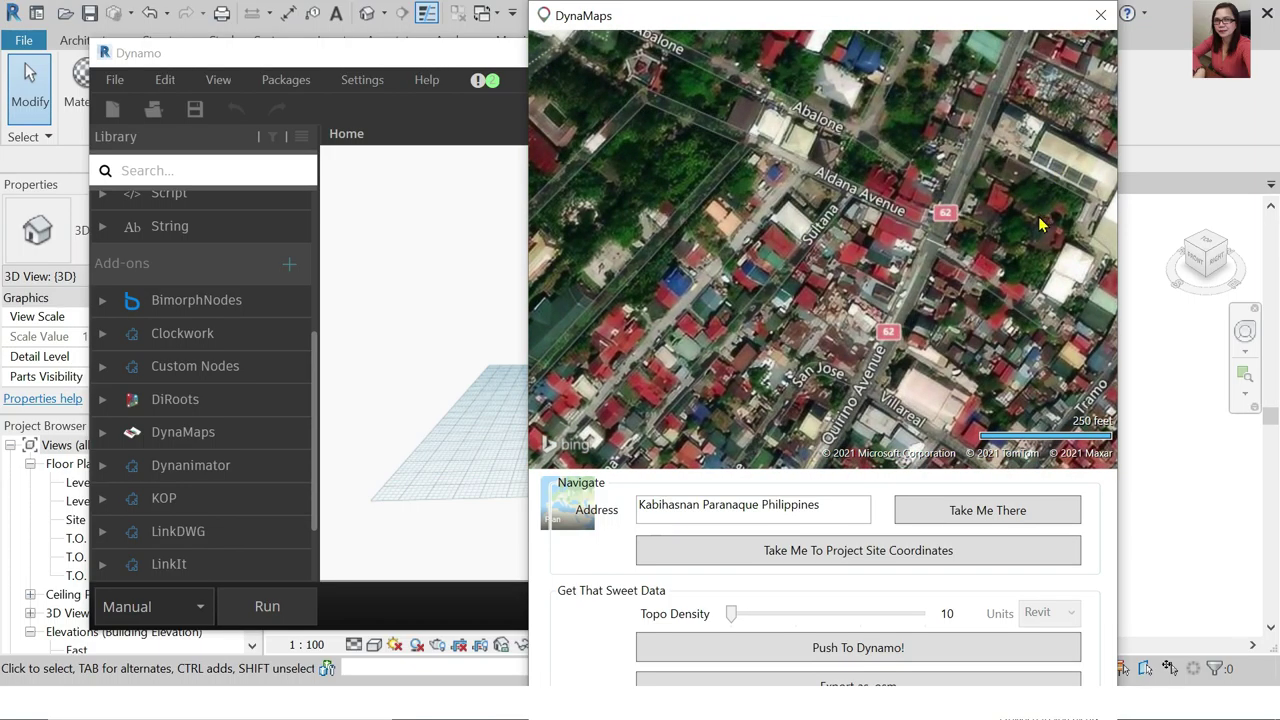
Pan and zoom around the Aldana Avenue blocks, Cavitex and the Kabihasnan junction
left_click_drag(966, 230, 908, 390)
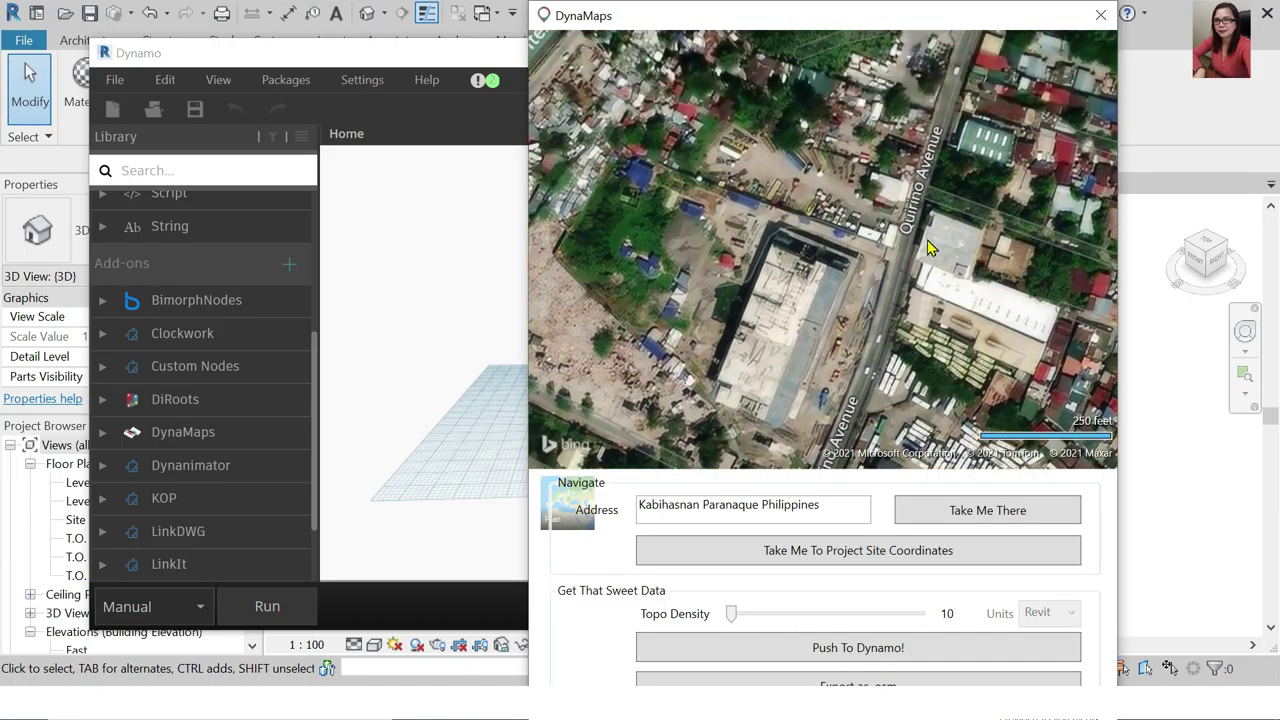
scroll(980, 281, "up", 2)
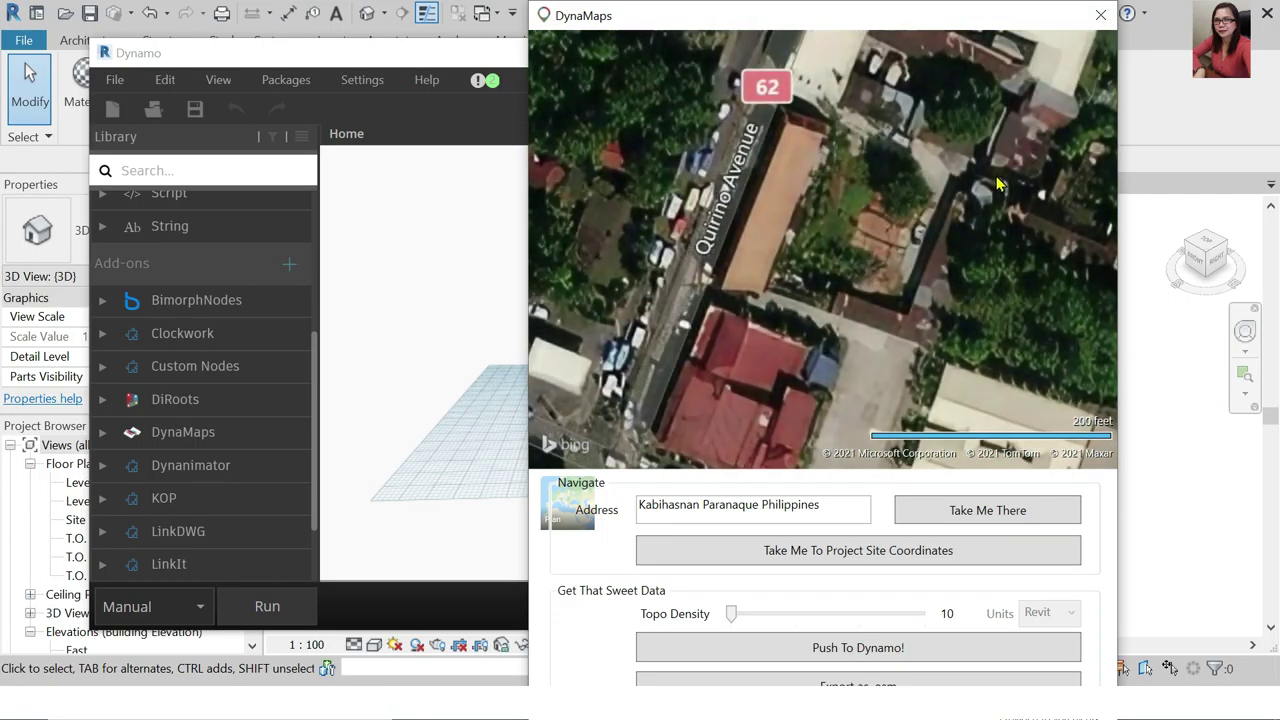
scroll(955, 203, "down", 2)
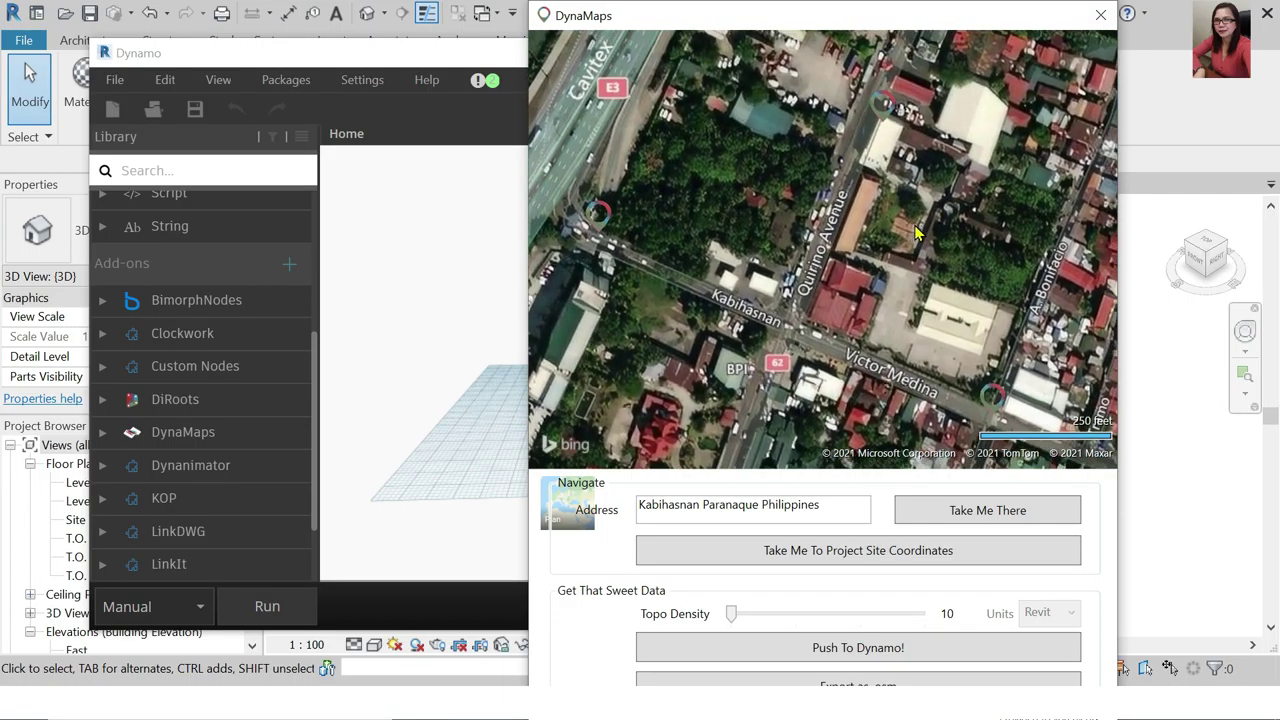
left_click_drag(900, 160, 912, 222)
scroll(912, 222, "down", 2)
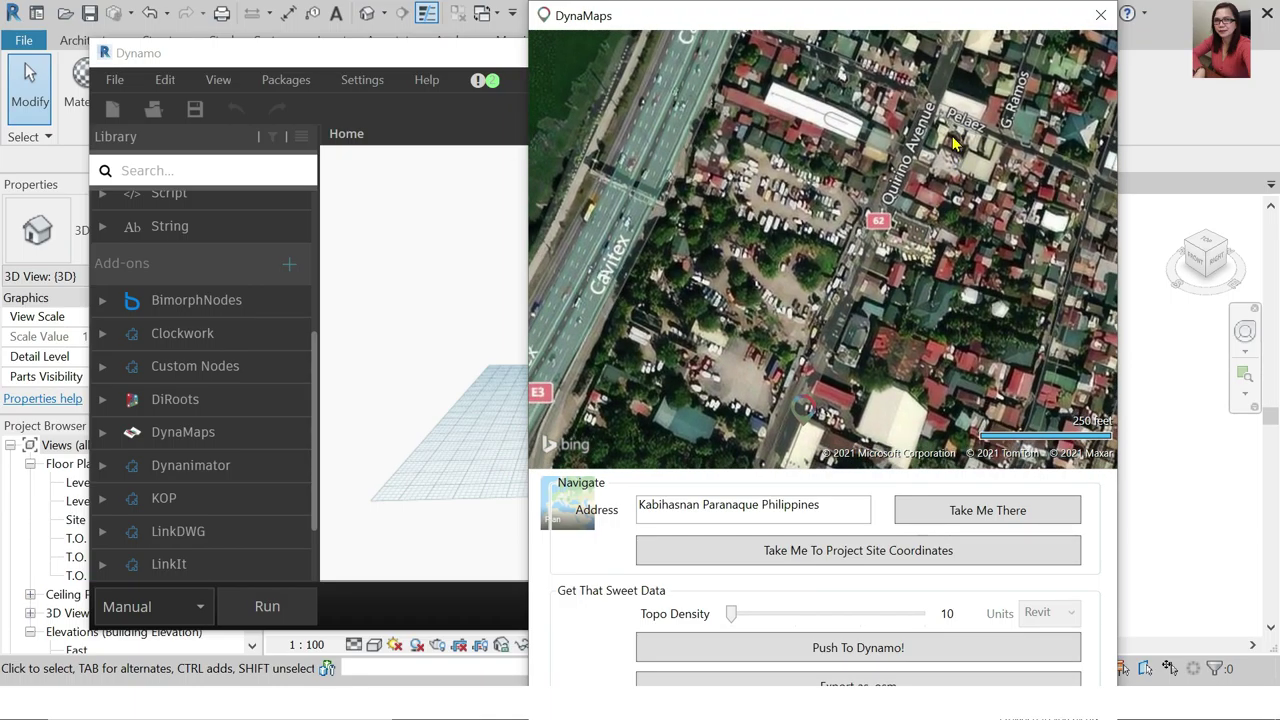
left_click_drag(925, 187, 878, 265)
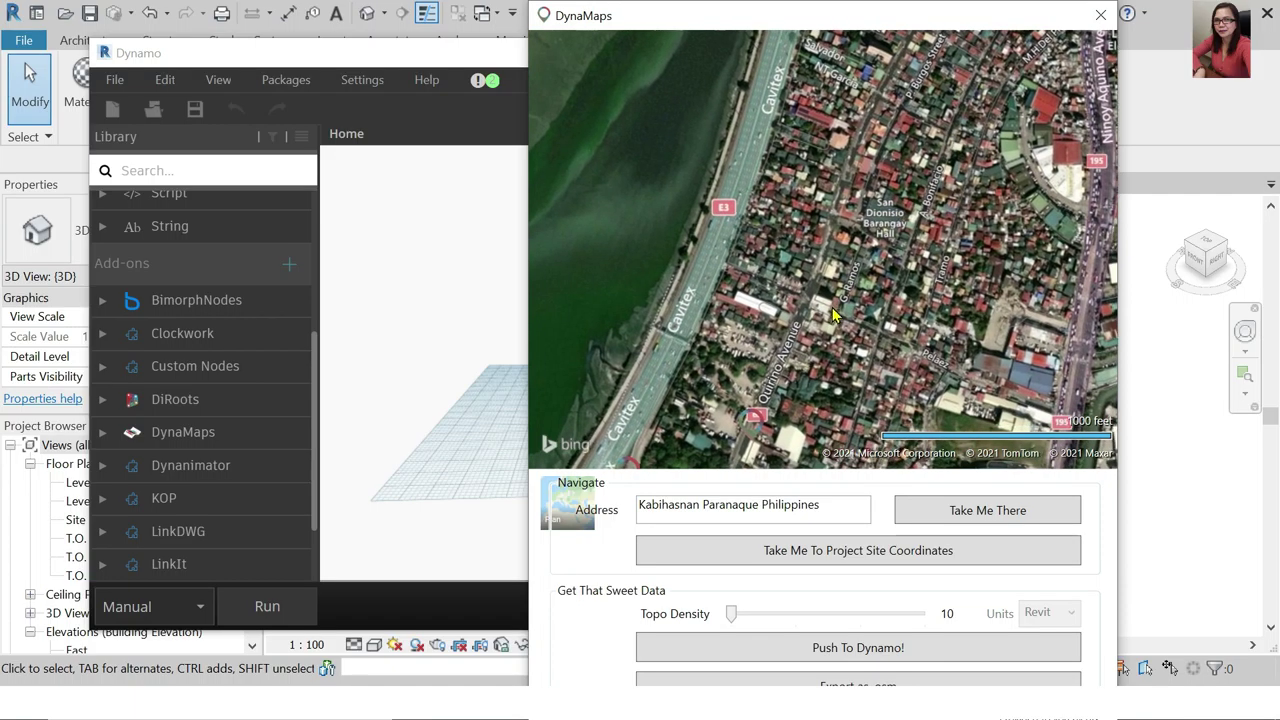
scroll(783, 256, "up", 2)
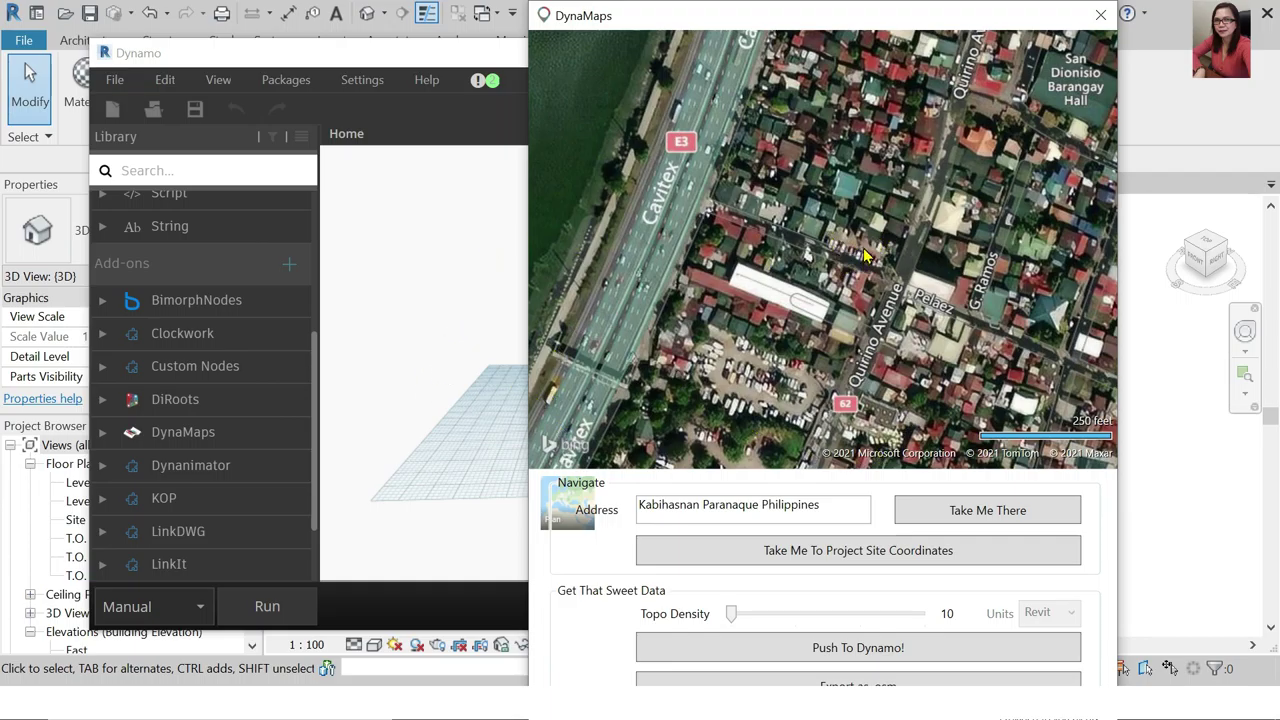
left_click_drag(864, 252, 787, 370)
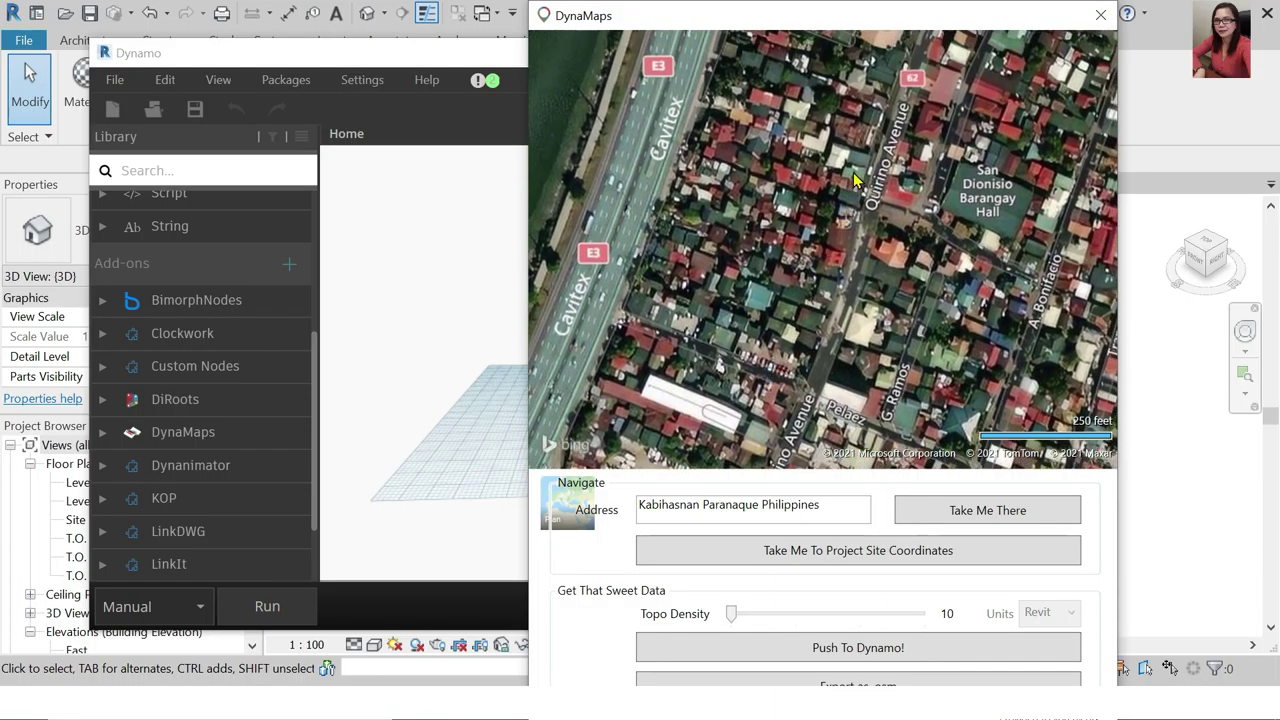
left_click_drag(868, 182, 838, 262)
Zoom out toward the town centre and centre on Paranaque Cathedral and Public Market at 250 ft
scroll(838, 262, "down", 1)
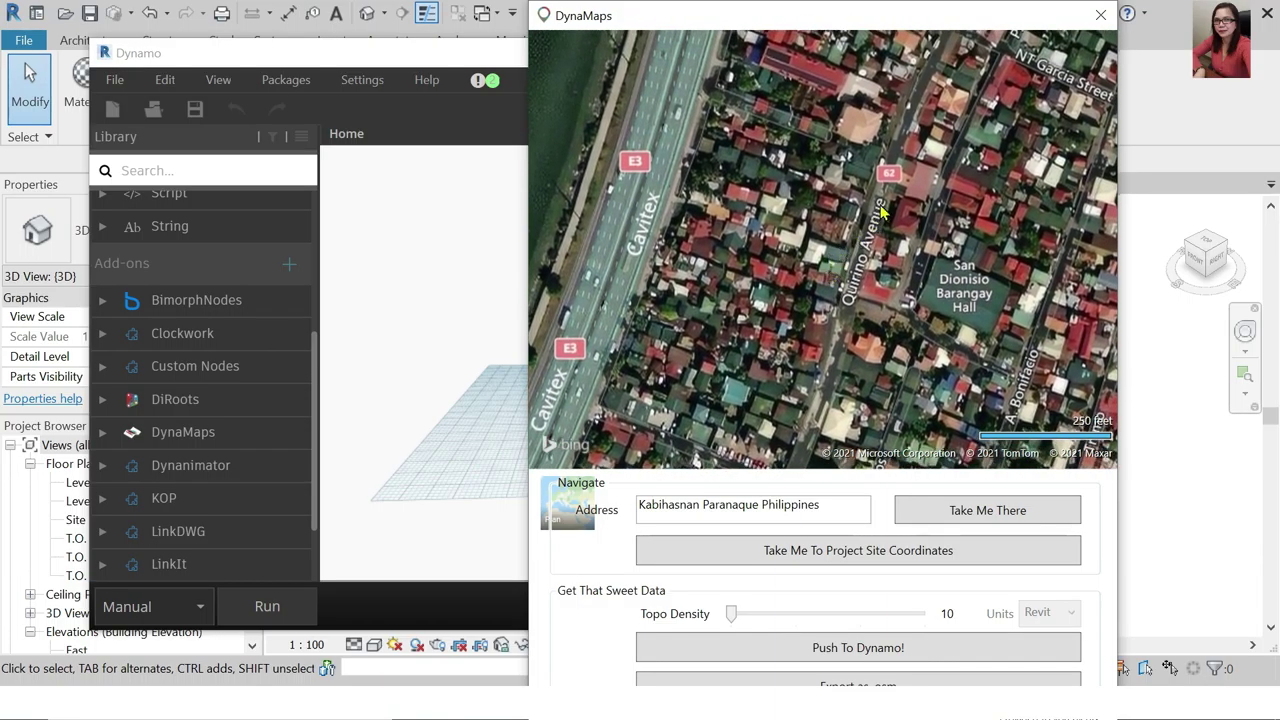
scroll(875, 215, "down", 2)
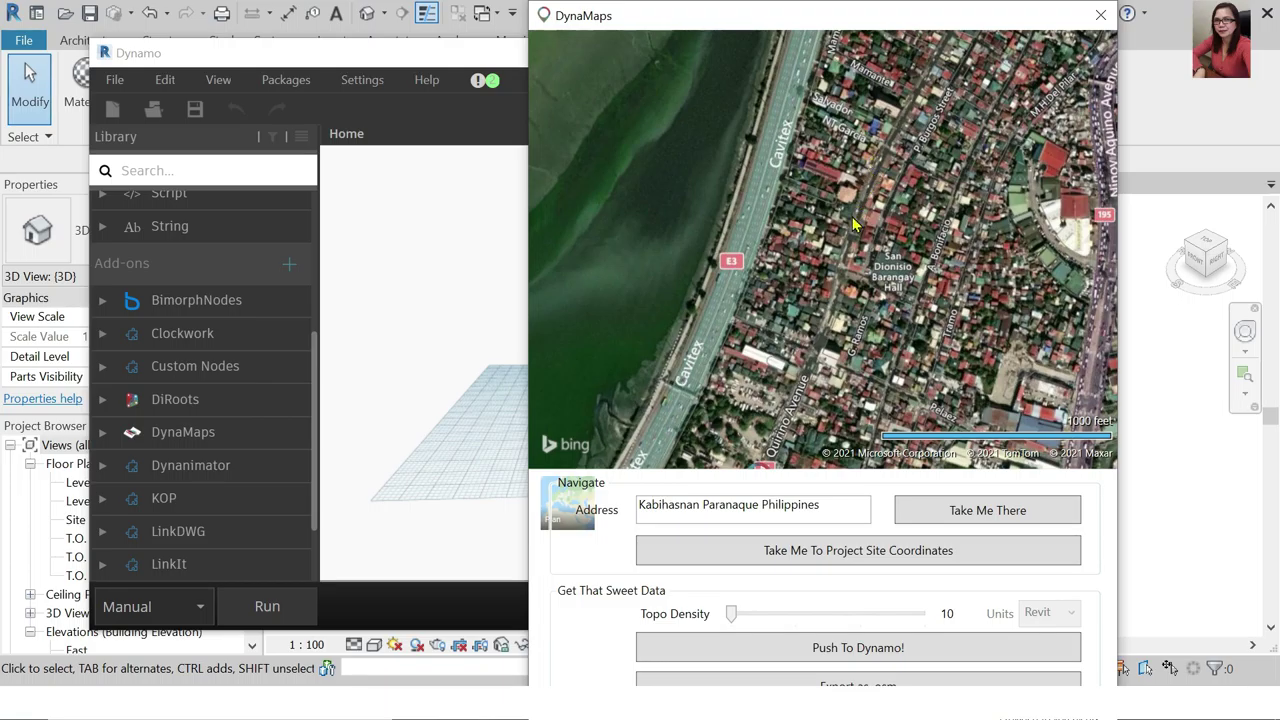
left_click_drag(872, 172, 815, 366)
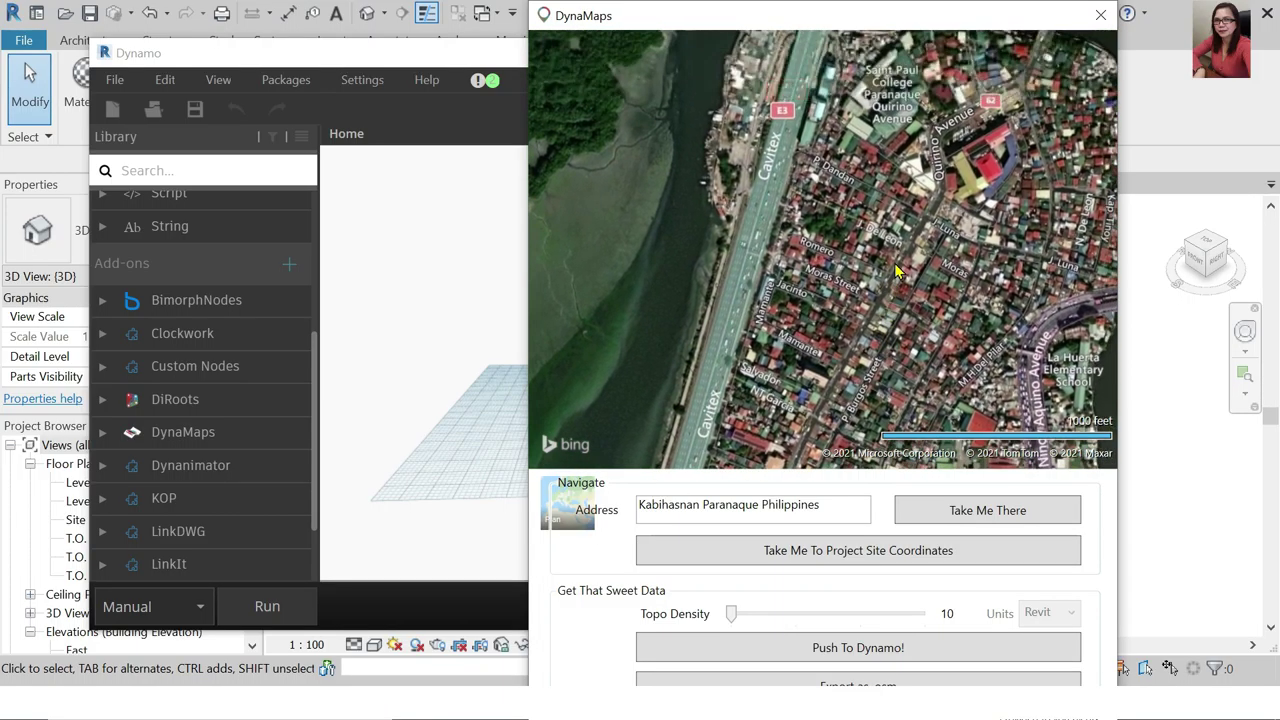
scroll(897, 252, "up", 2)
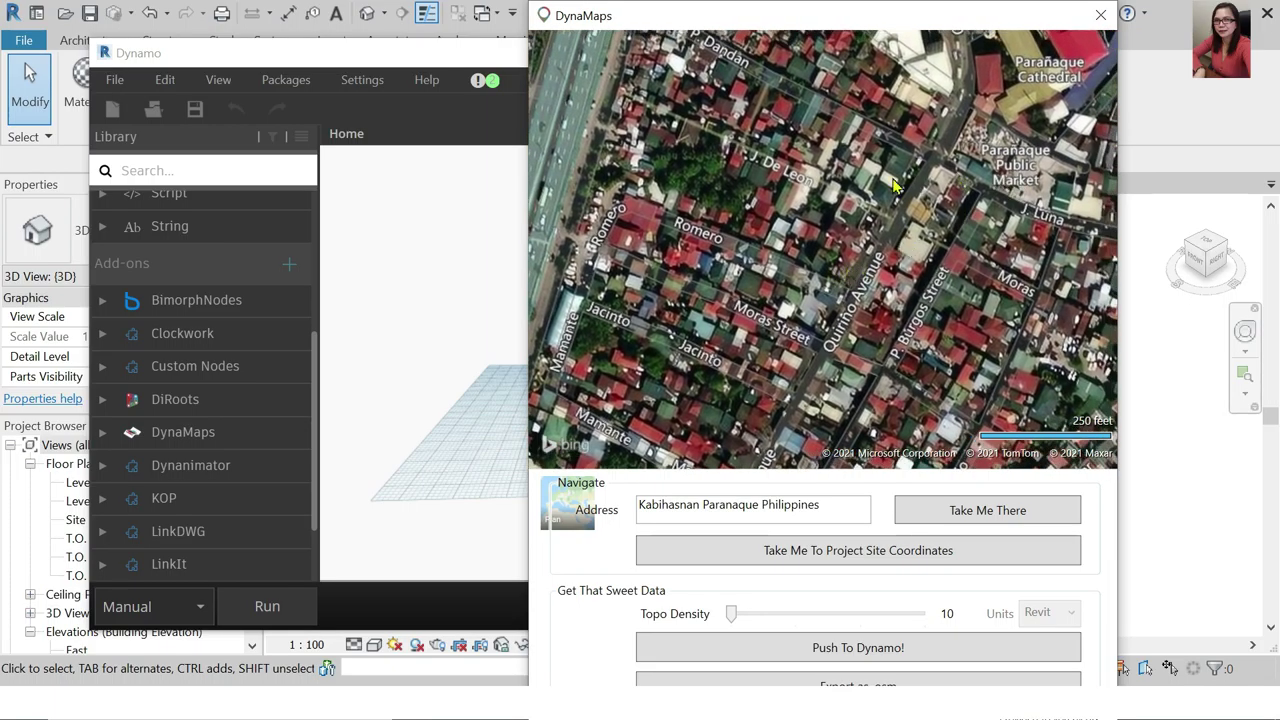
left_click_drag(940, 218, 897, 302)
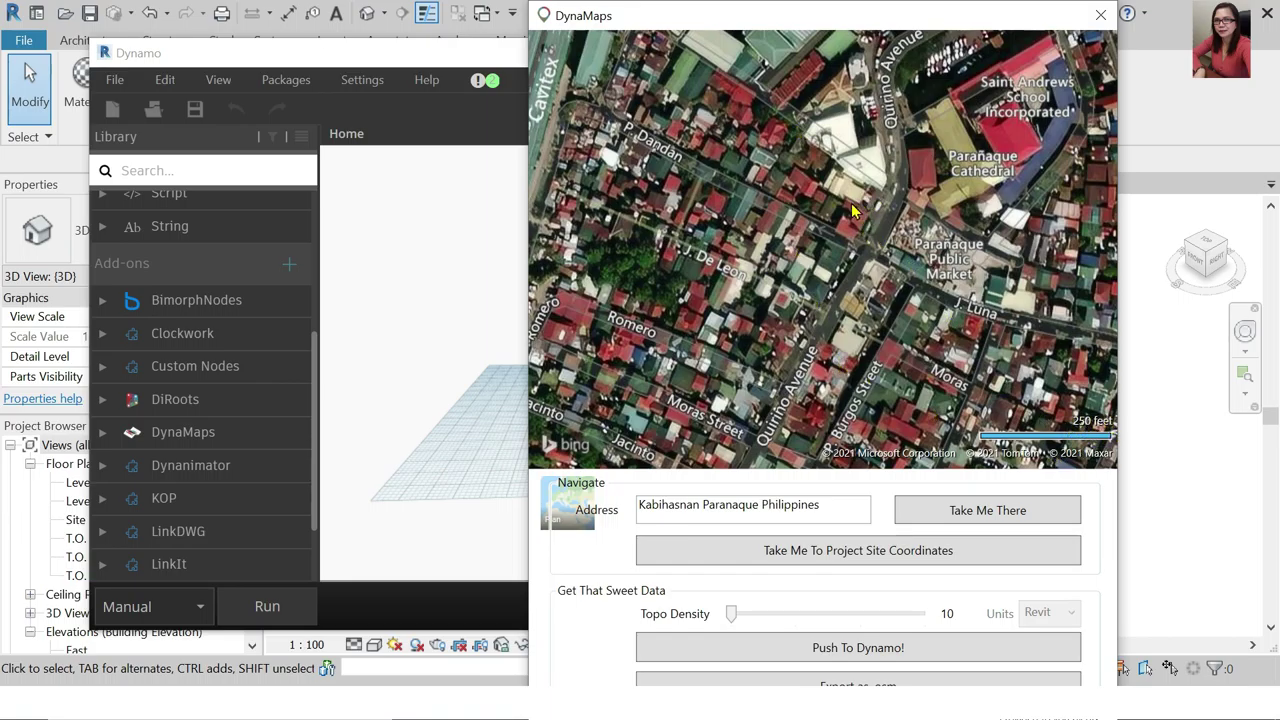
scroll(853, 210, "down", 2)
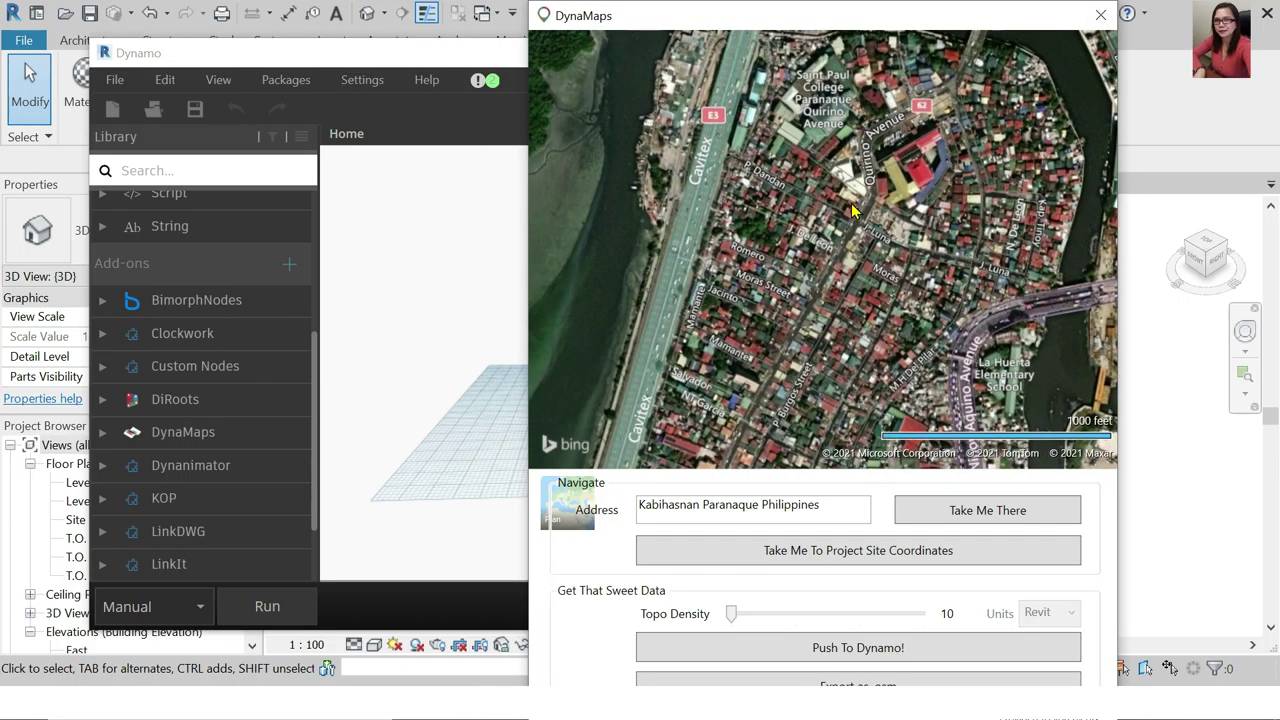
scroll(893, 228, "up", 2)
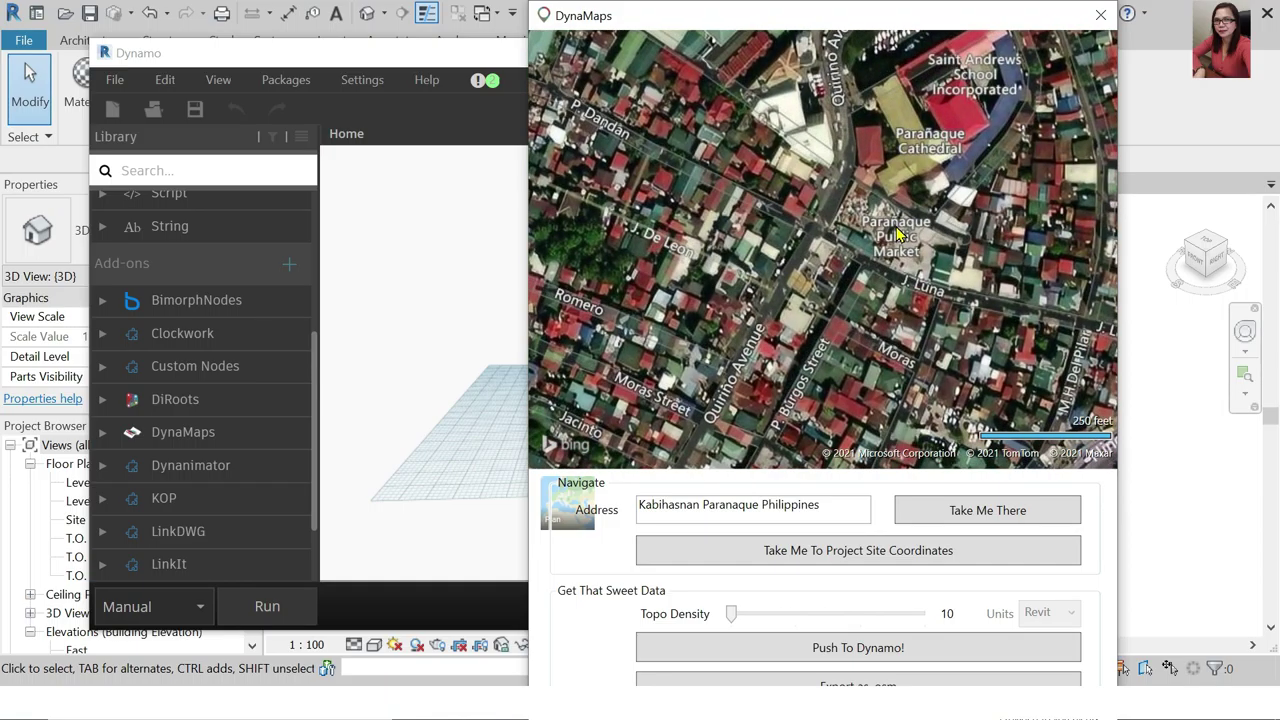
left_click_drag(897, 237, 903, 320)
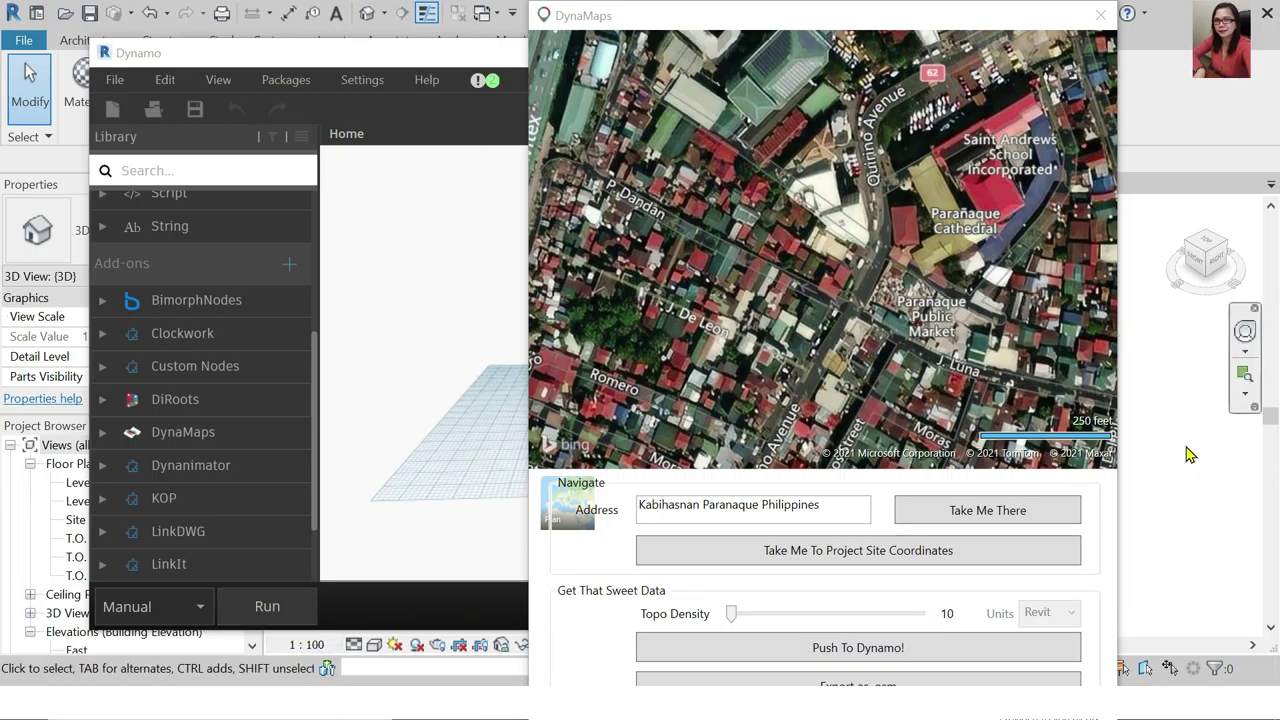
Close the DynaMaps window and Dynamo to return to the Revit 3D view
left_click(1101, 19)
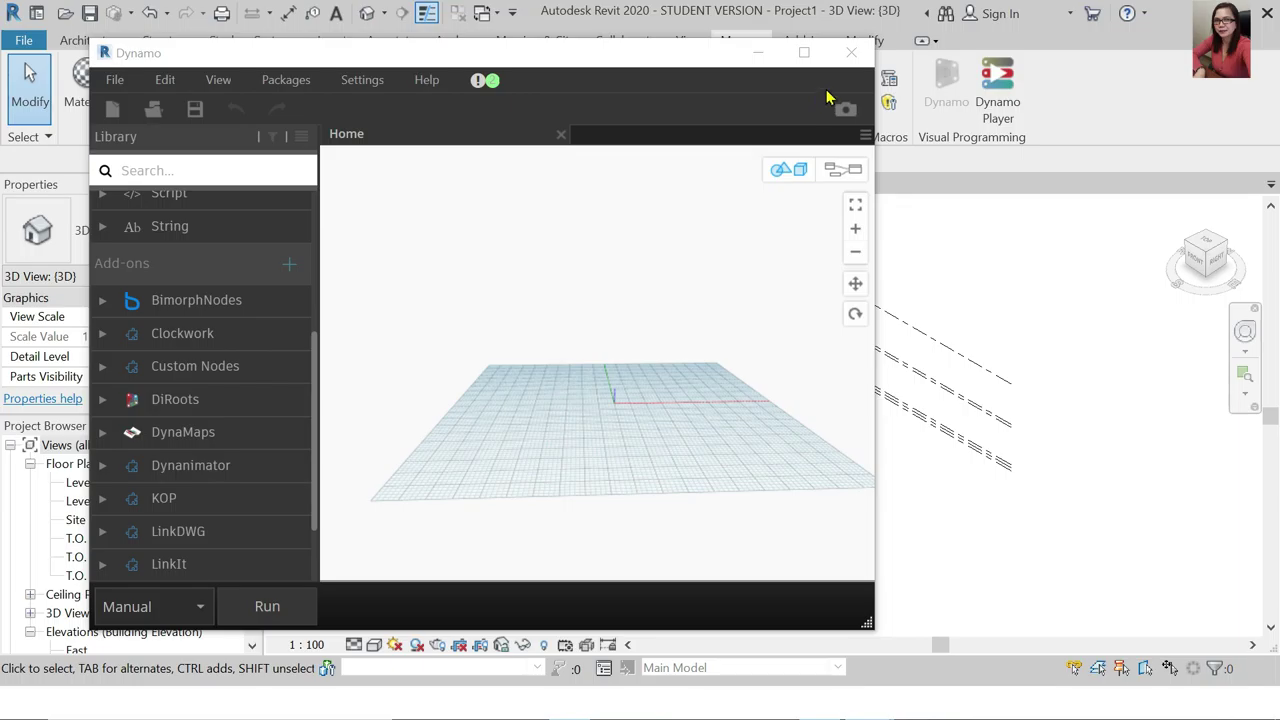
right_click(1069, 308)
left_click(1046, 270)
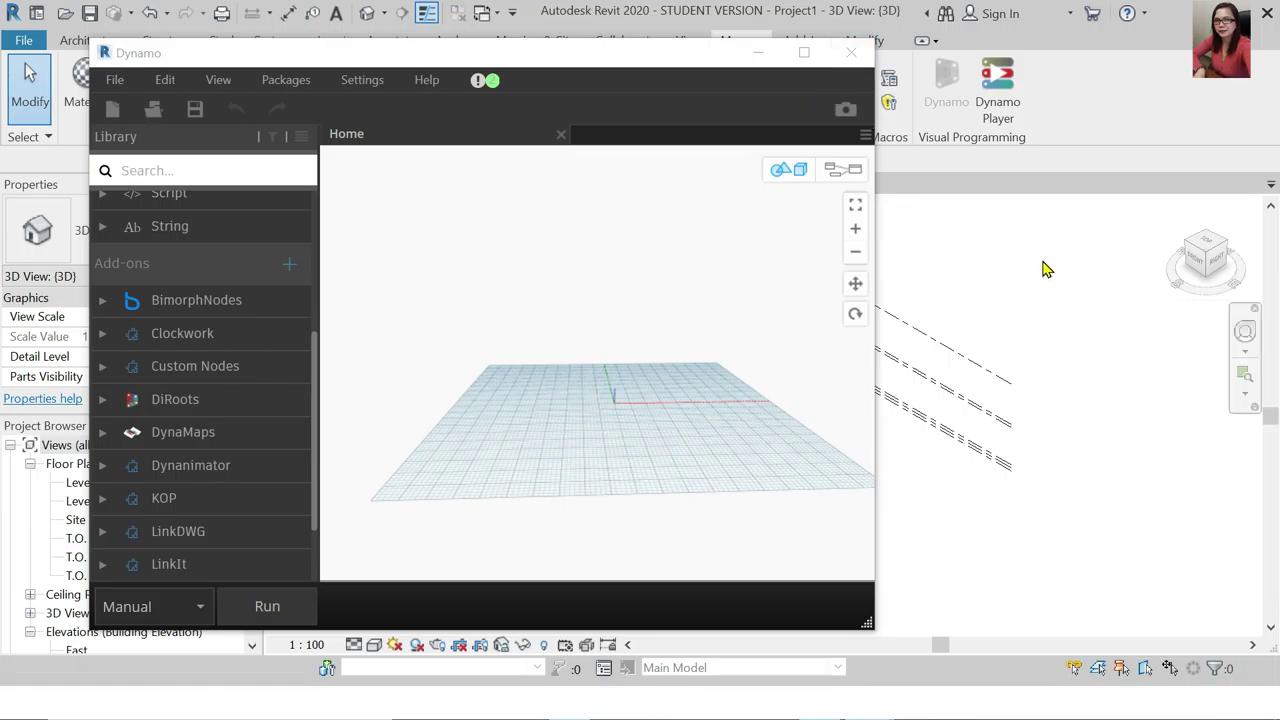
left_click(858, 52)
left_click(858, 52)
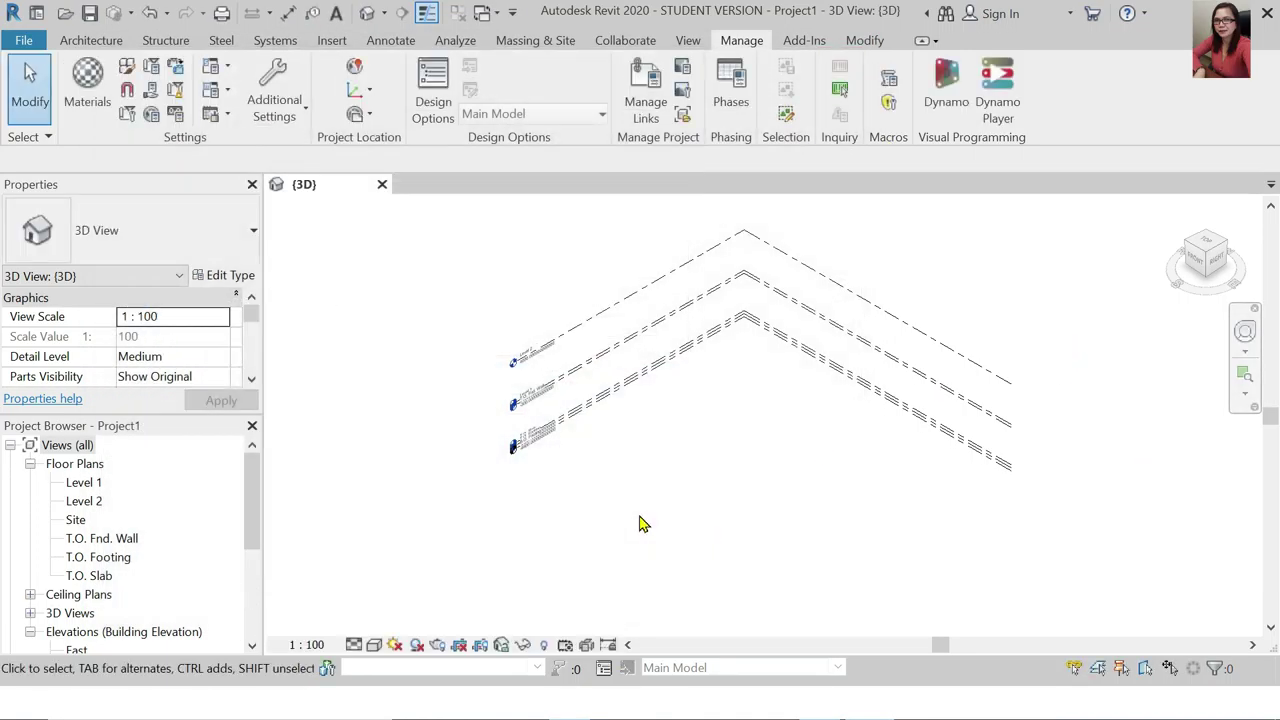
Set lengths to decimal feet with 2 decimal places and the 3D view scale to 1" = 1'-0"
key("u")
key("n")
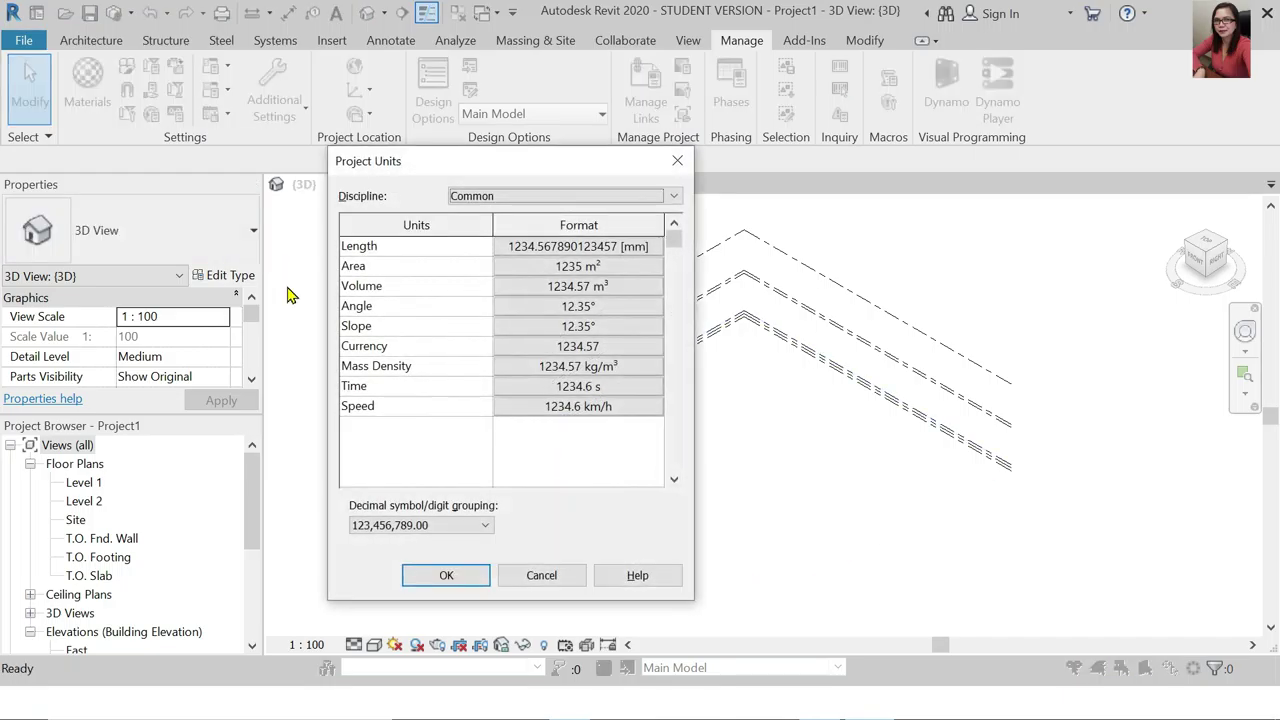
left_click(560, 246)
left_click(1041, 309)
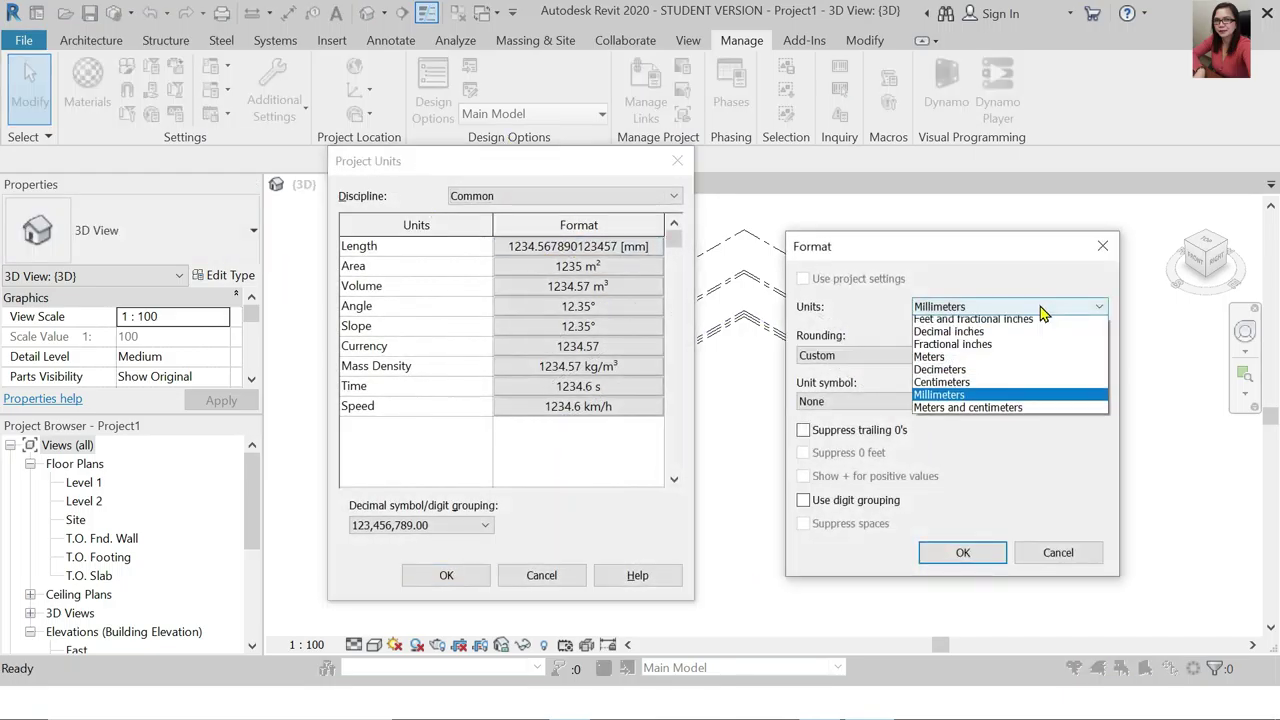
left_click(1037, 323)
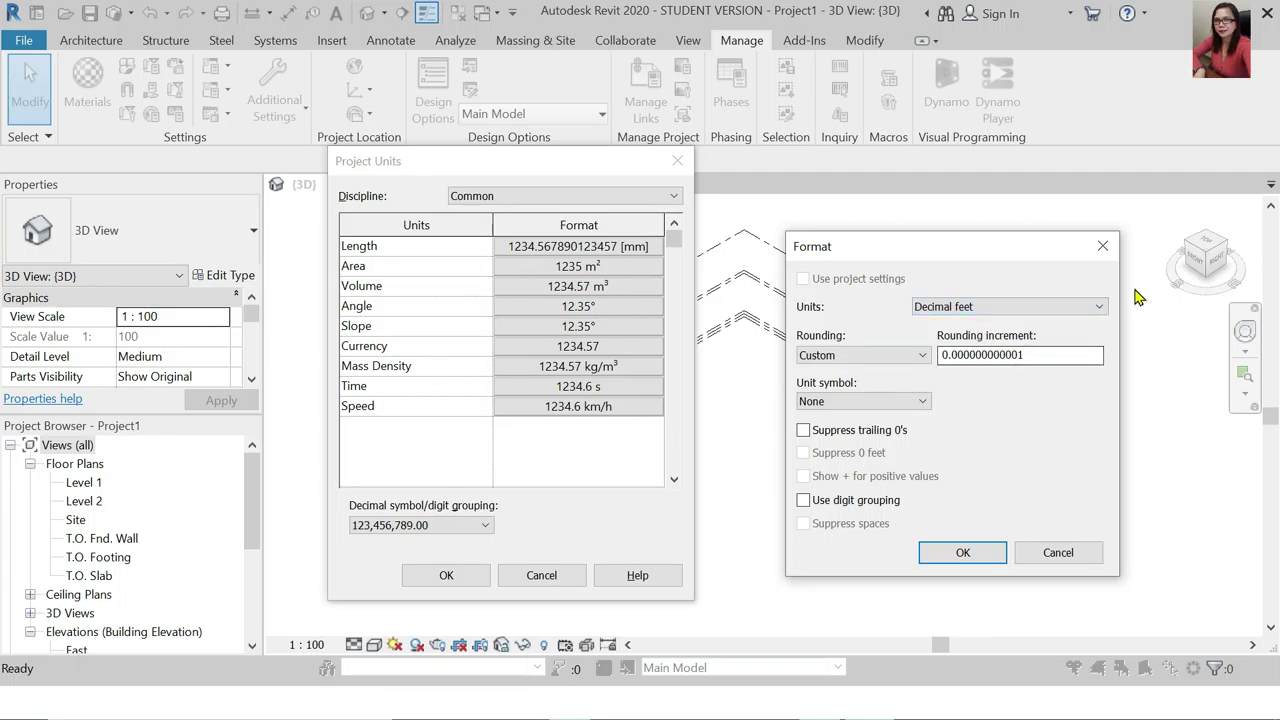
left_click(880, 355)
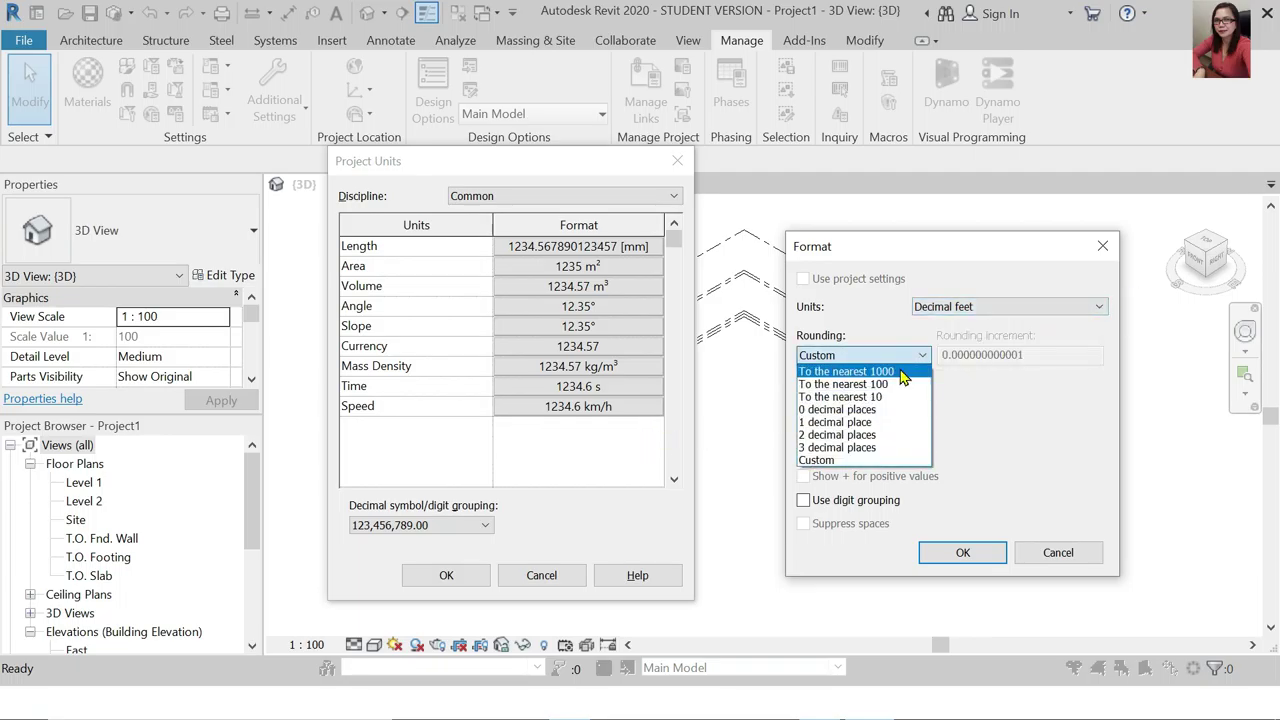
left_click(850, 444)
left_click(962, 552)
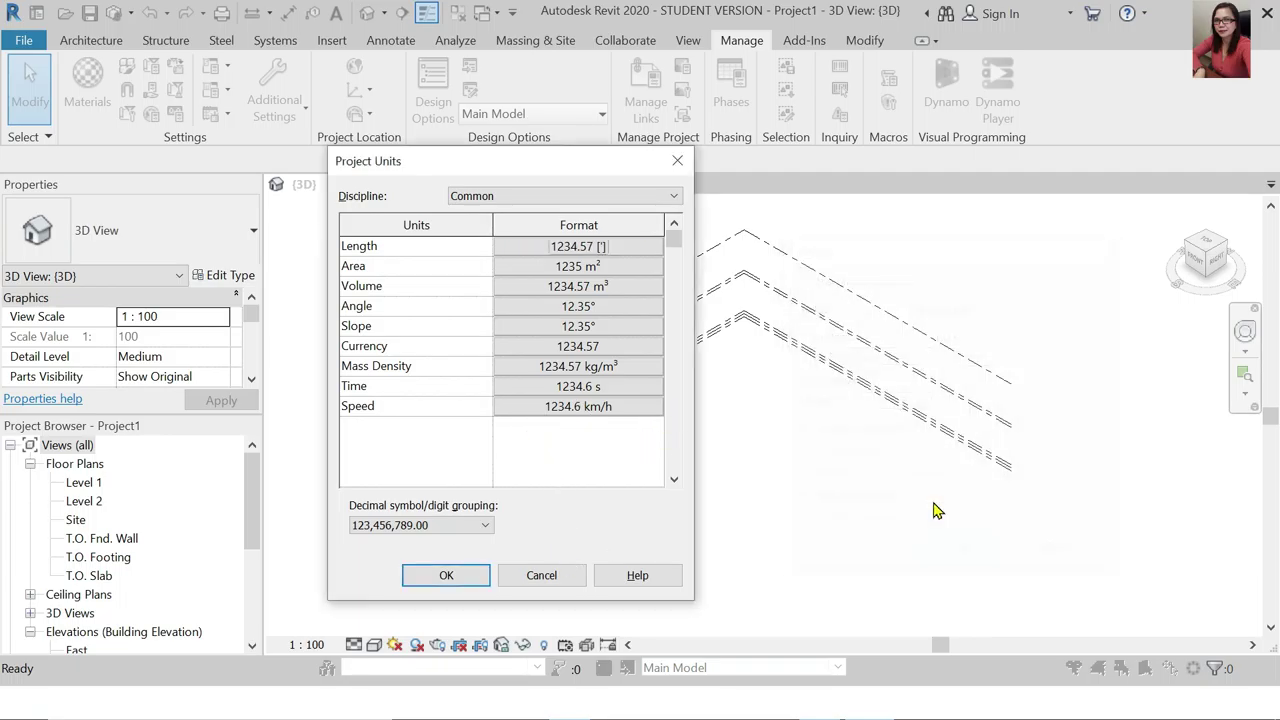
left_click(446, 575)
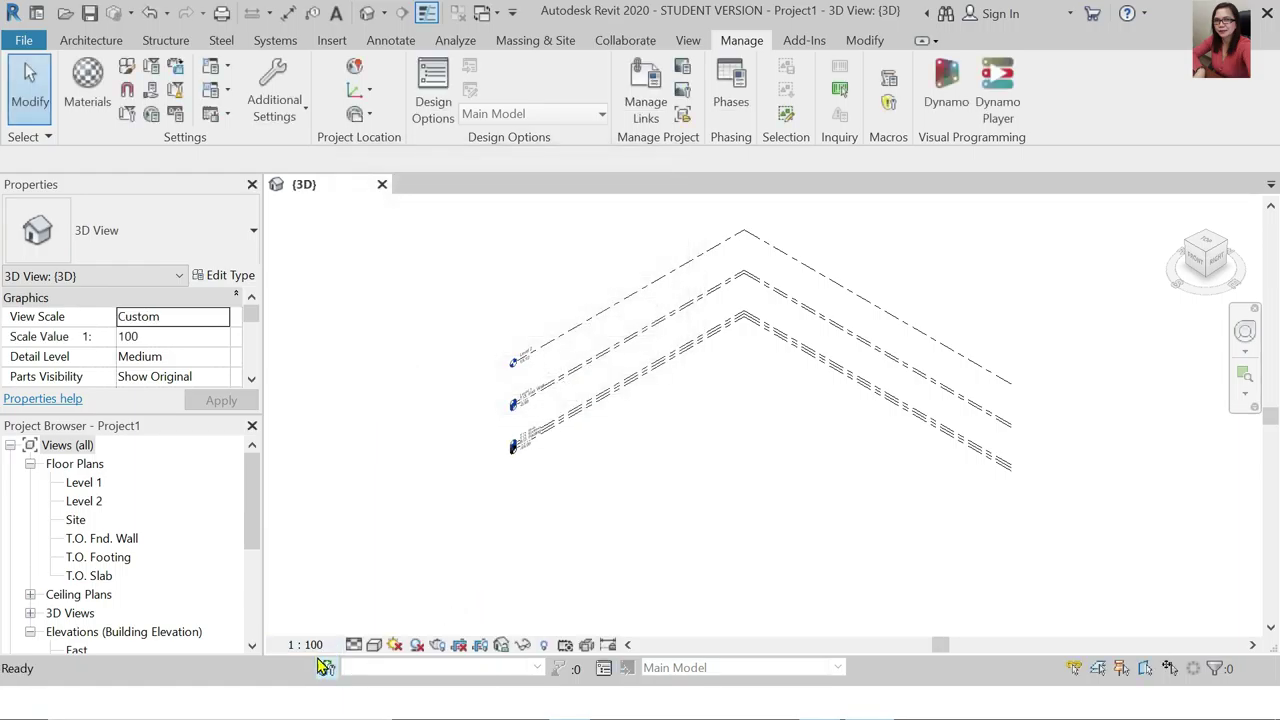
left_click(306, 644)
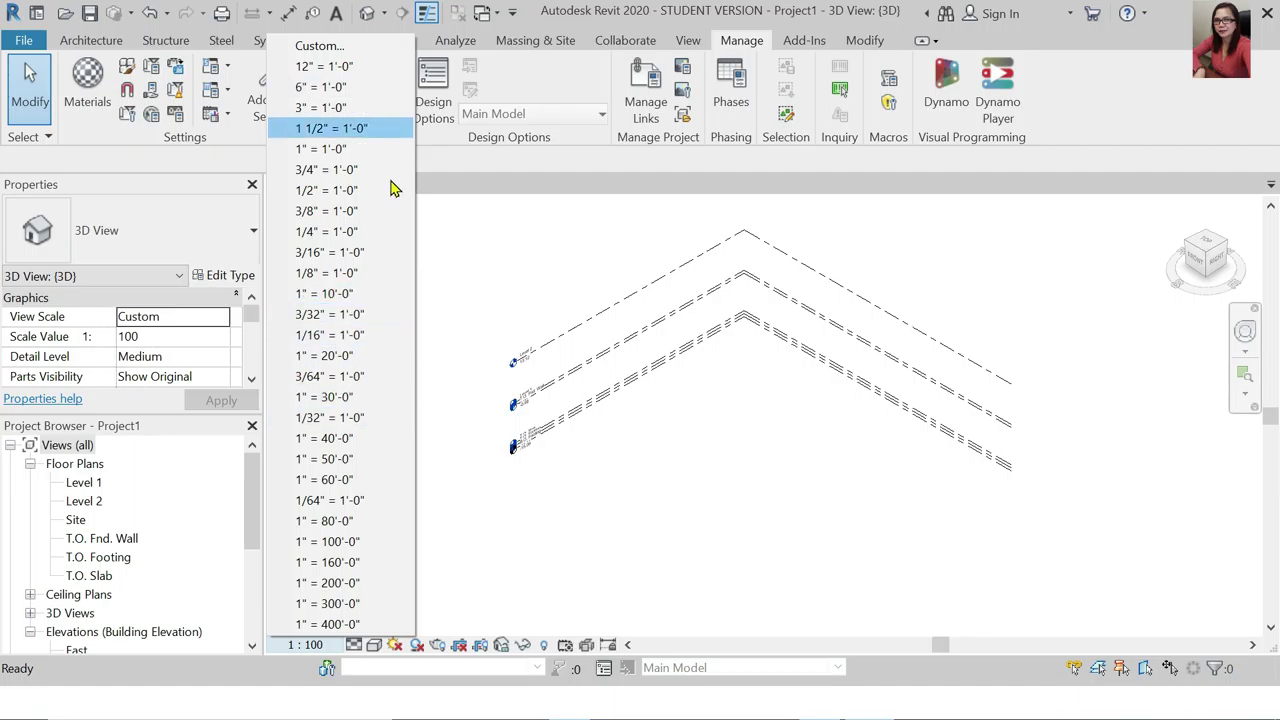
left_click(380, 150)
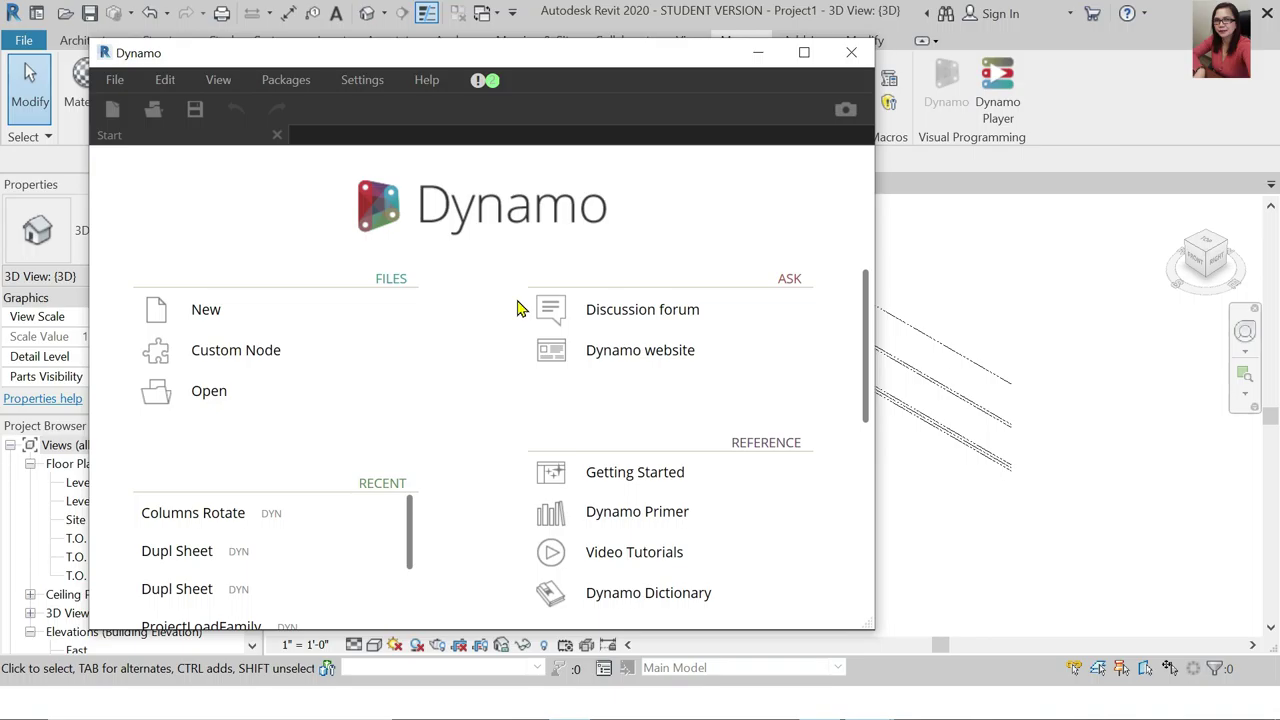
Start a blank Dynamo workspace and hide the background 3D preview grid
left_click(200, 311)
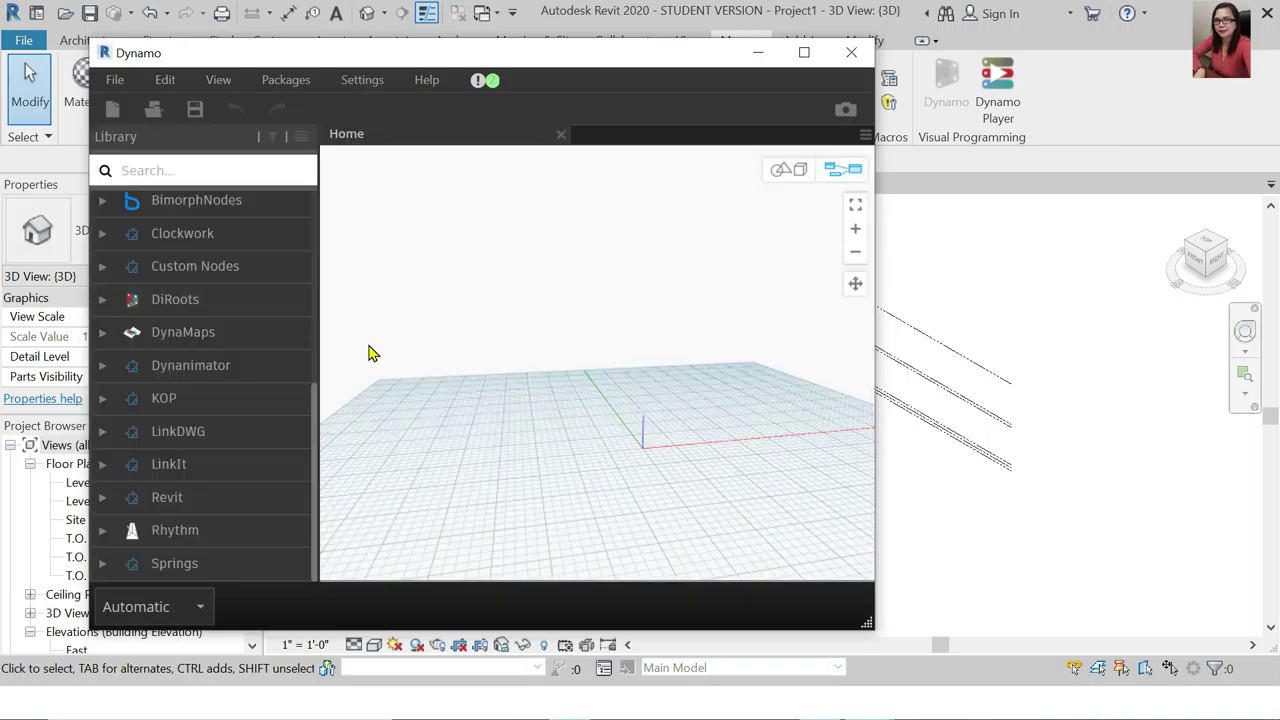
left_click(218, 80)
mouse_move(370, 207)
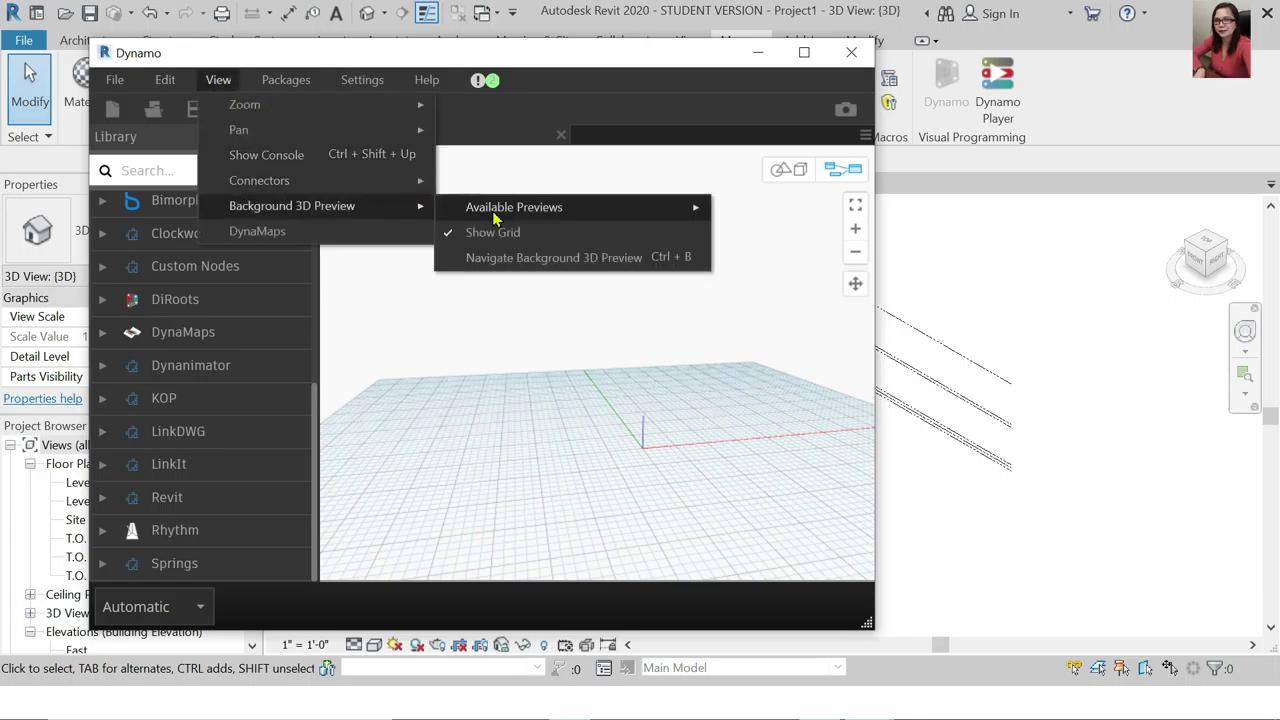
left_click(518, 257)
left_click(518, 236)
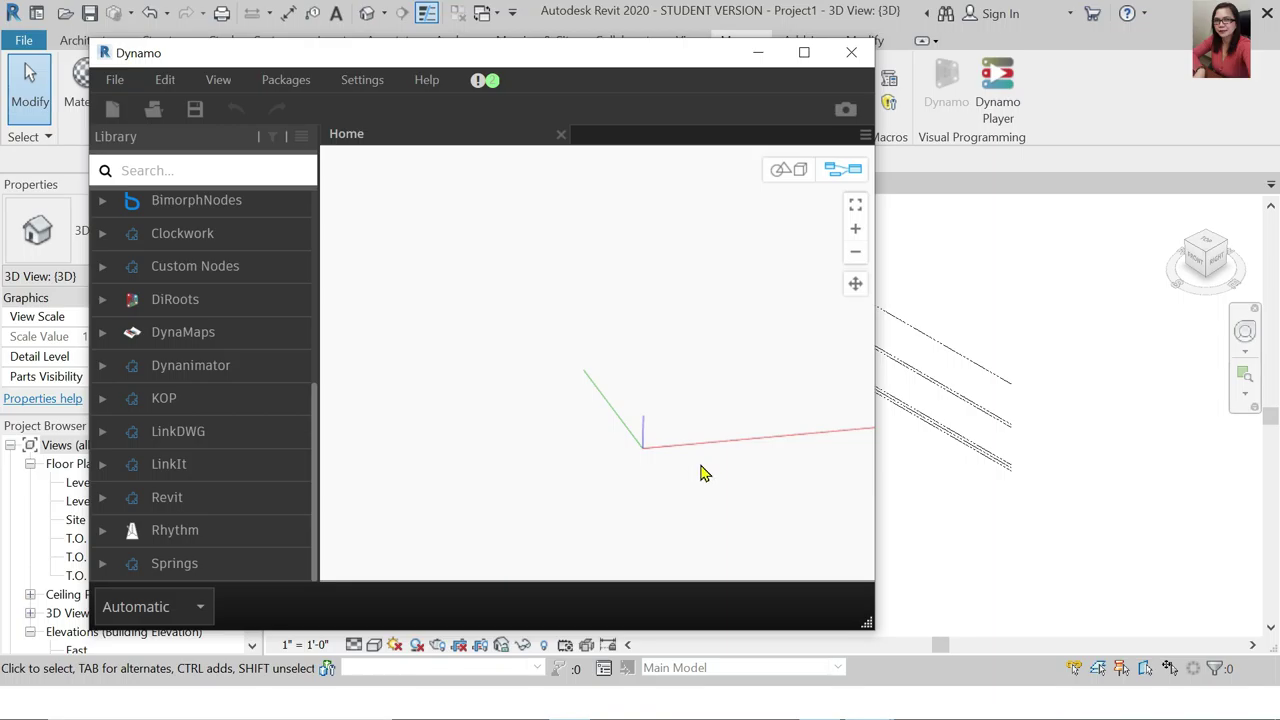
Orbit the background 3D preview to a flatter angle, then open the View menu listing DynaMaps
left_click(218, 80)
mouse_move(366, 206)
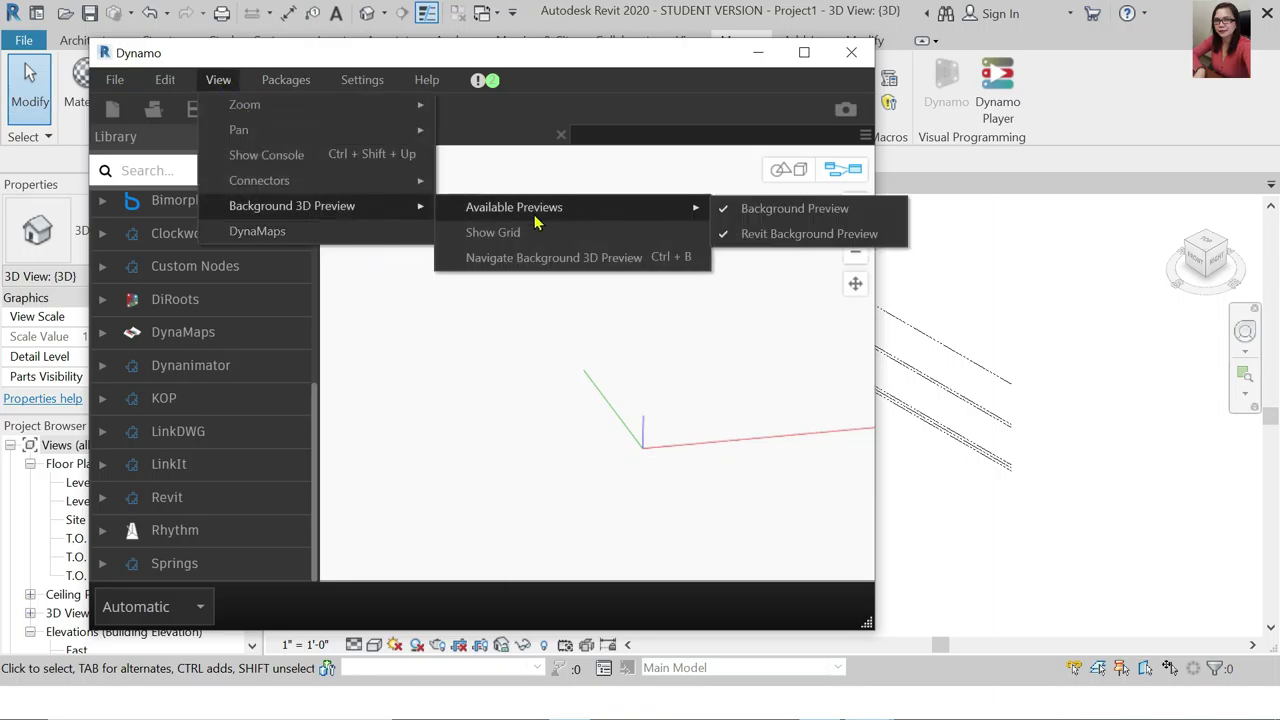
left_click(622, 262)
left_click(855, 314)
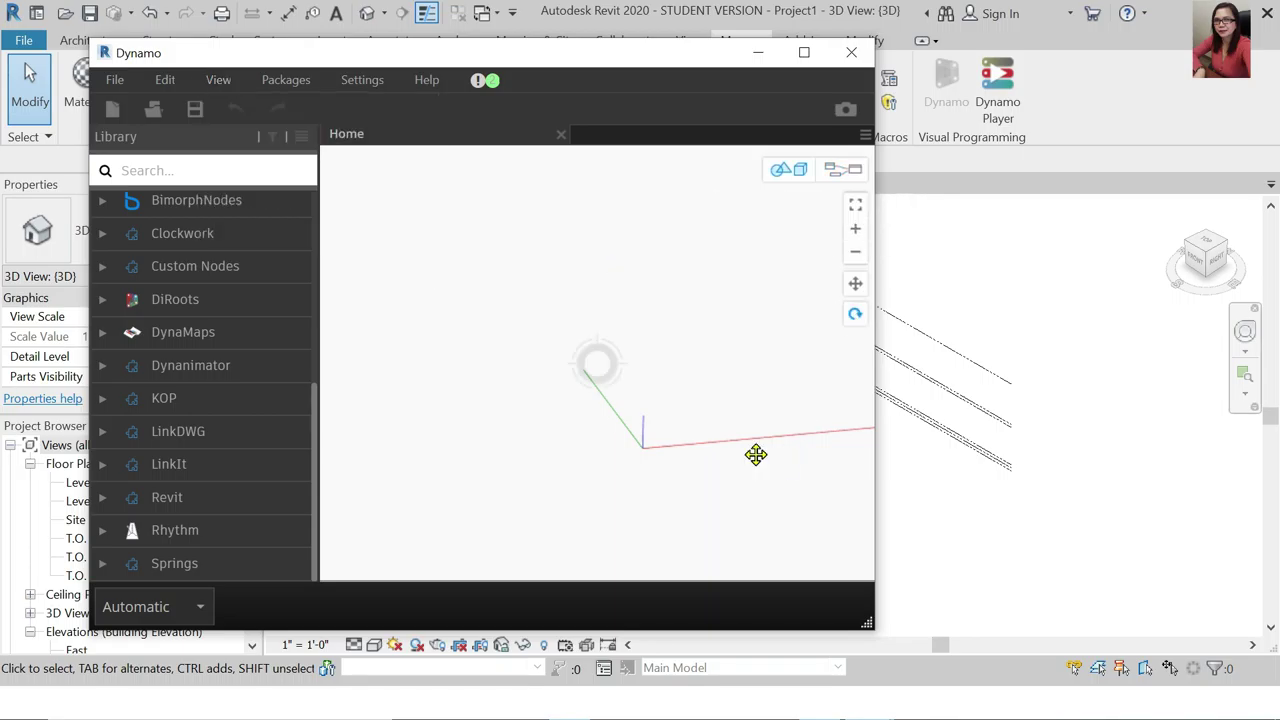
left_click_drag(757, 454, 653, 407)
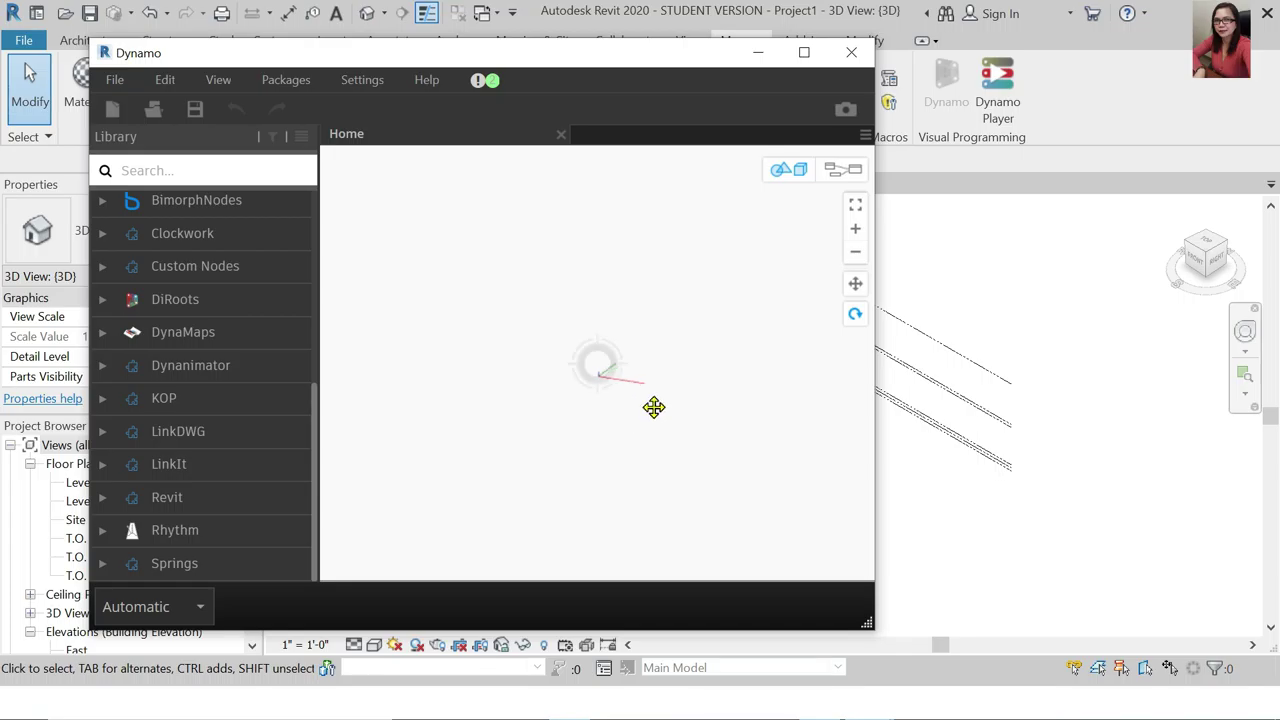
left_click(219, 80)
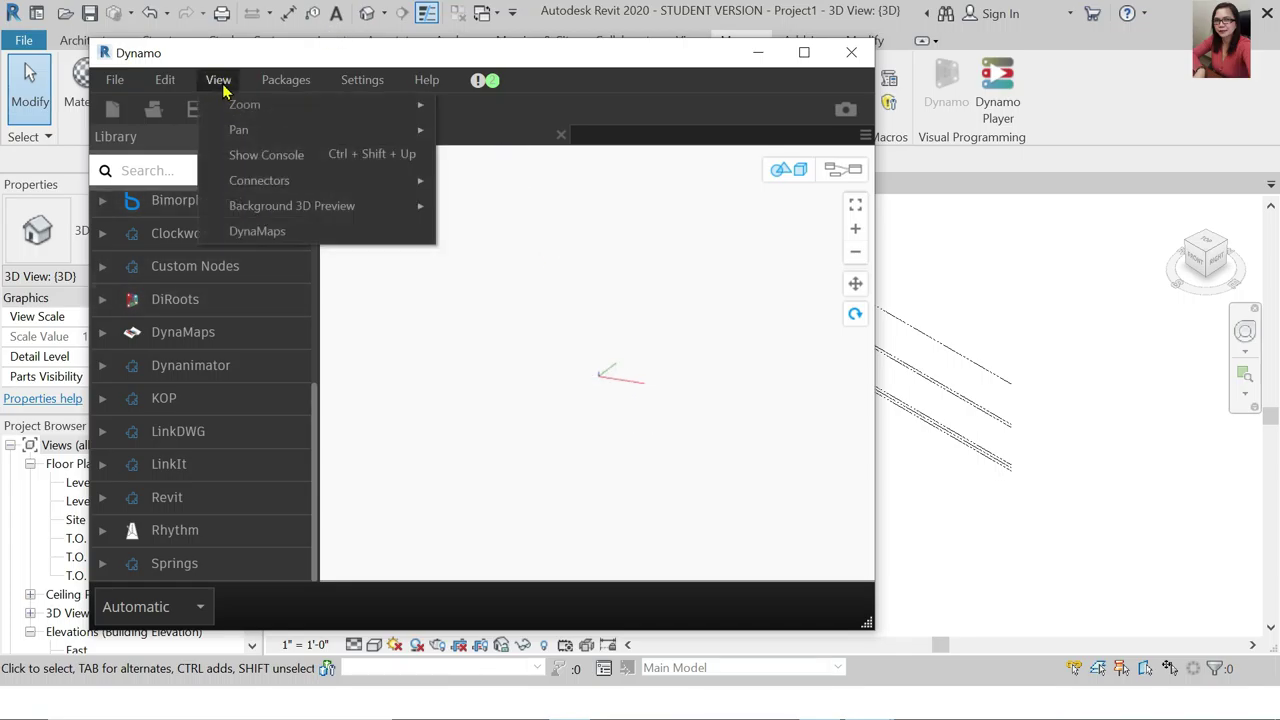
Launch DynaMaps, move it to the top, and set the address to 'San Dionisio Paranaque Philippines'
left_click(247, 231)
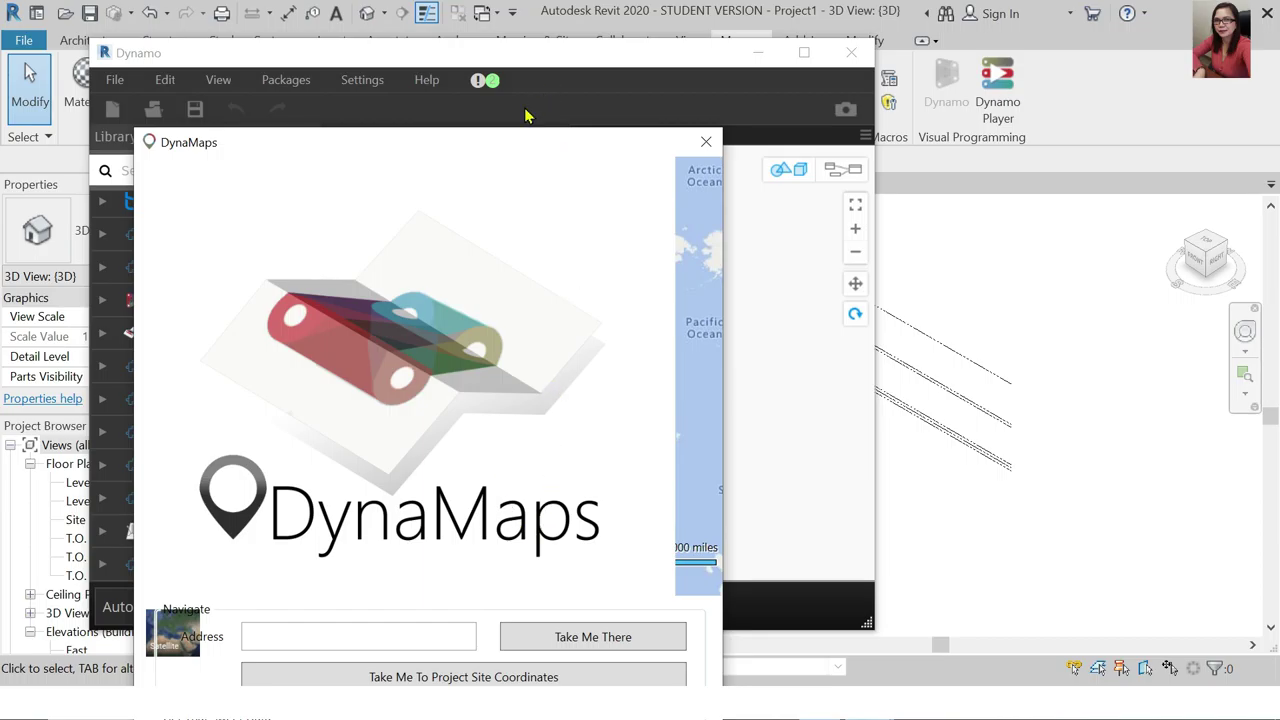
left_click_drag(443, 149, 711, 20)
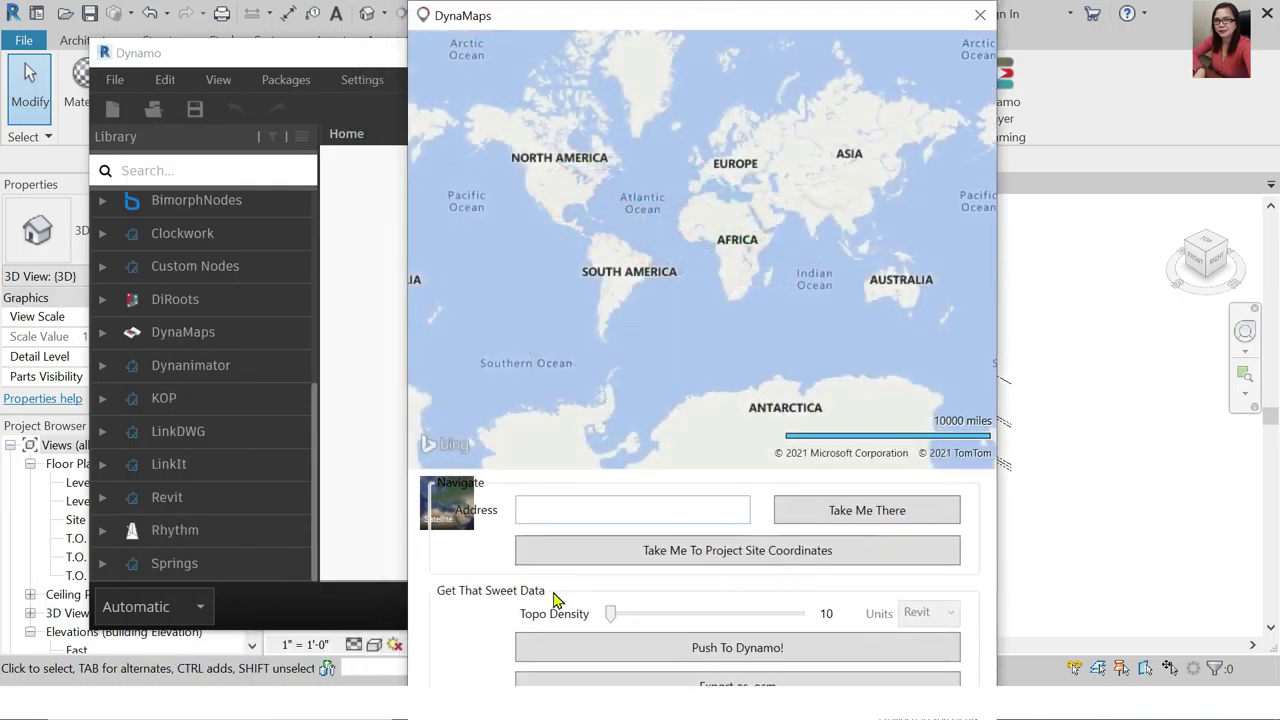
left_click(560, 511)
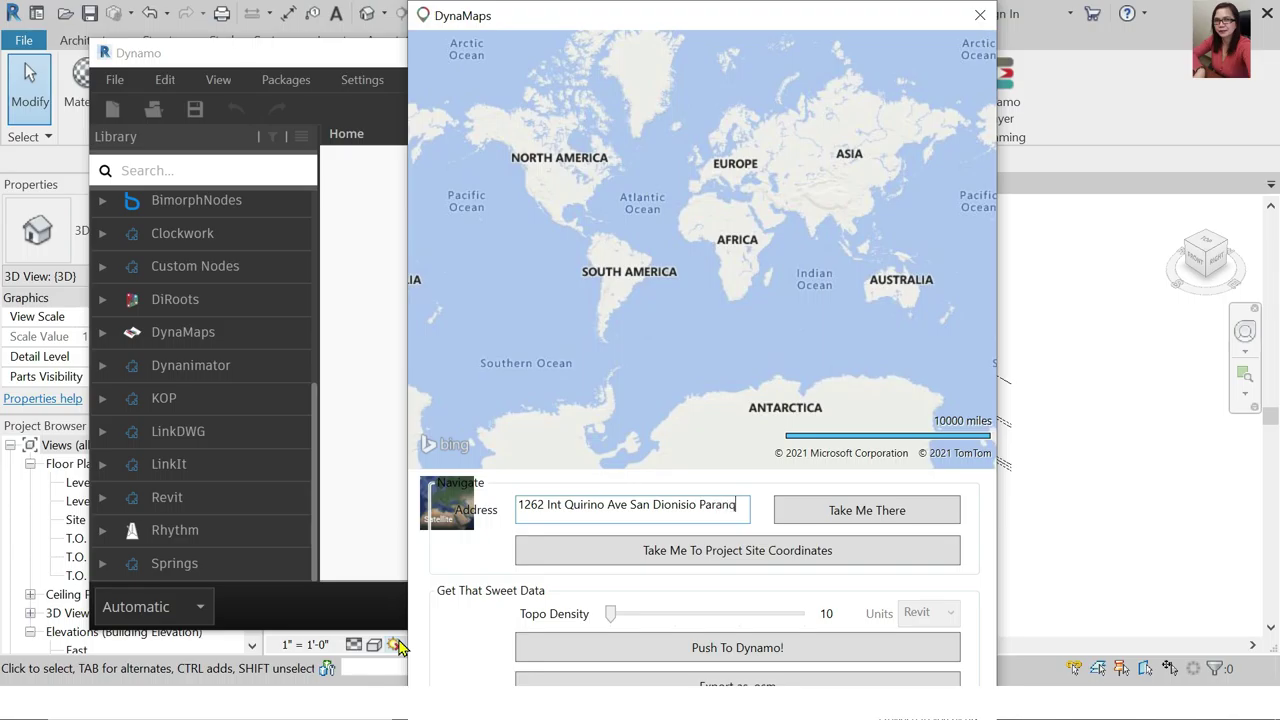
type("que ")
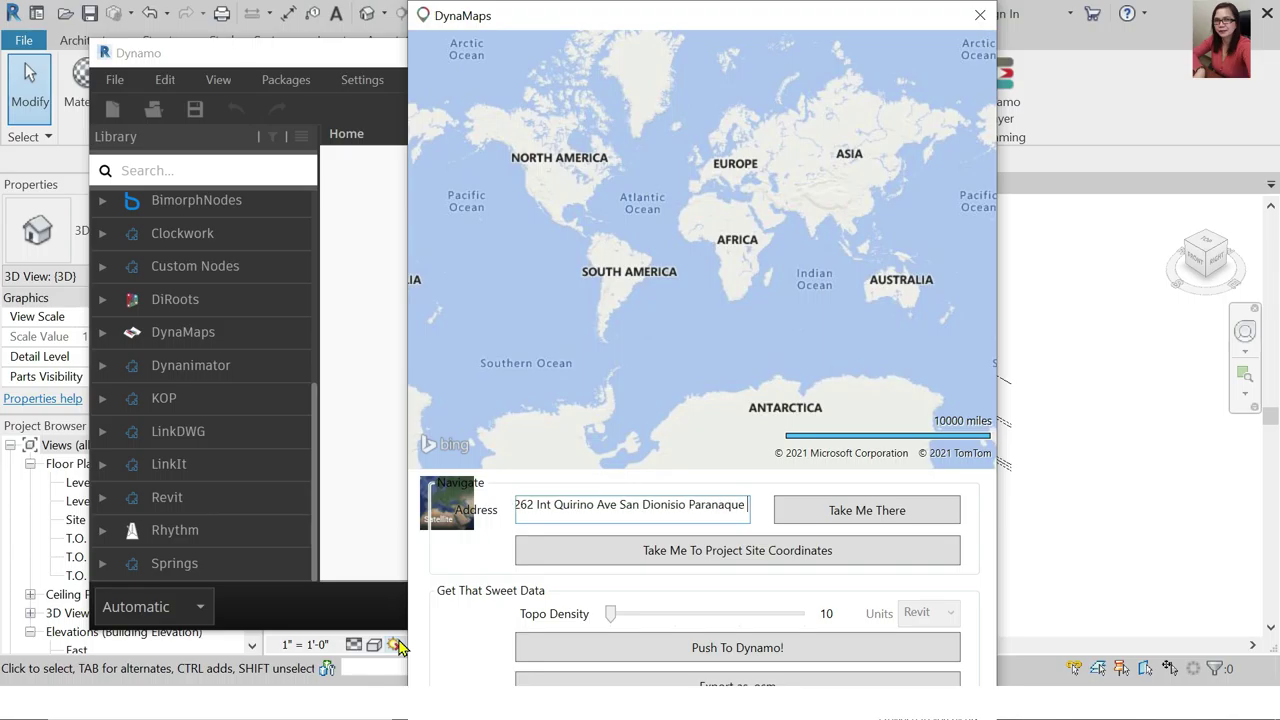
type("Philippines")
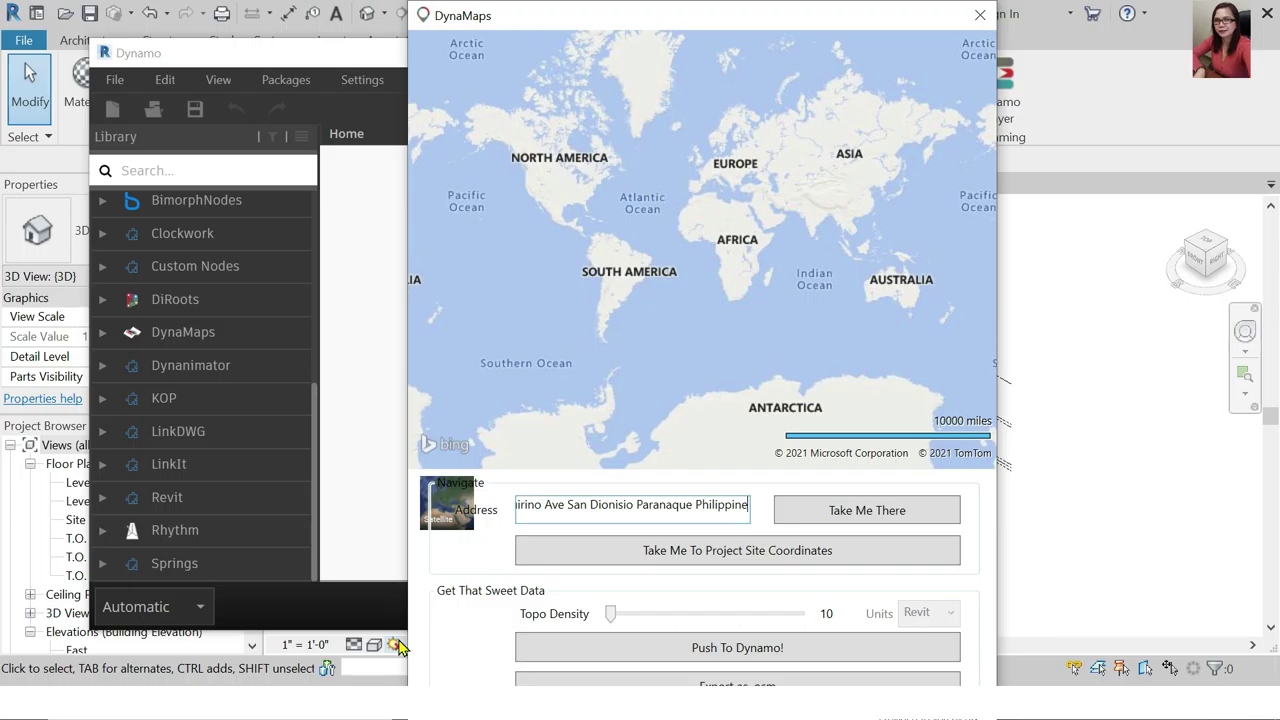
left_click(888, 511)
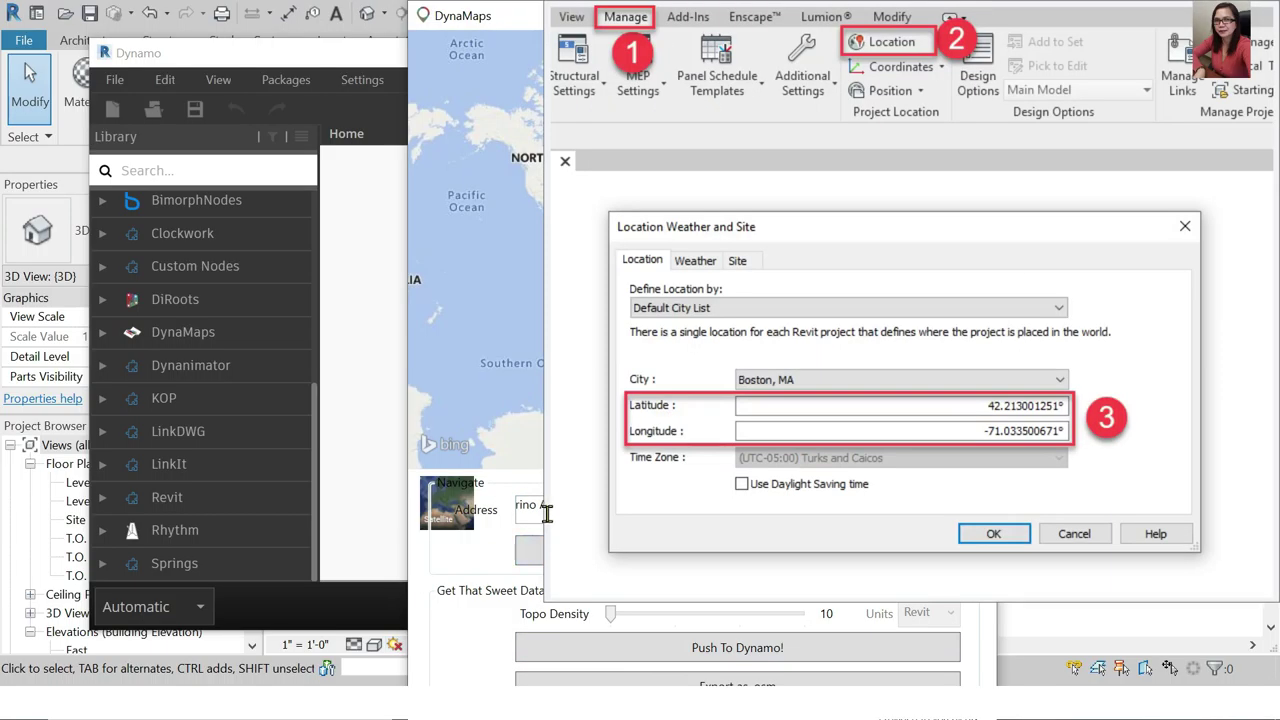
left_click(840, 553)
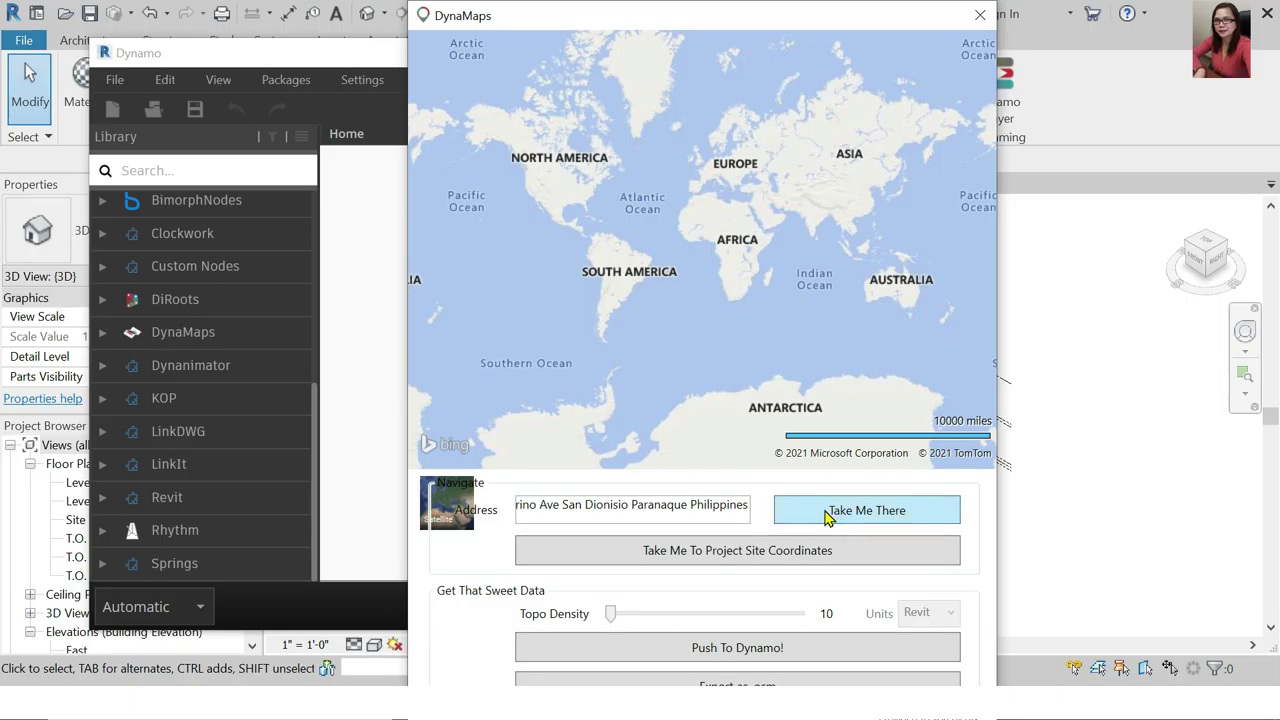
left_click_drag(597, 512, 466, 525)
key("BackSpace")
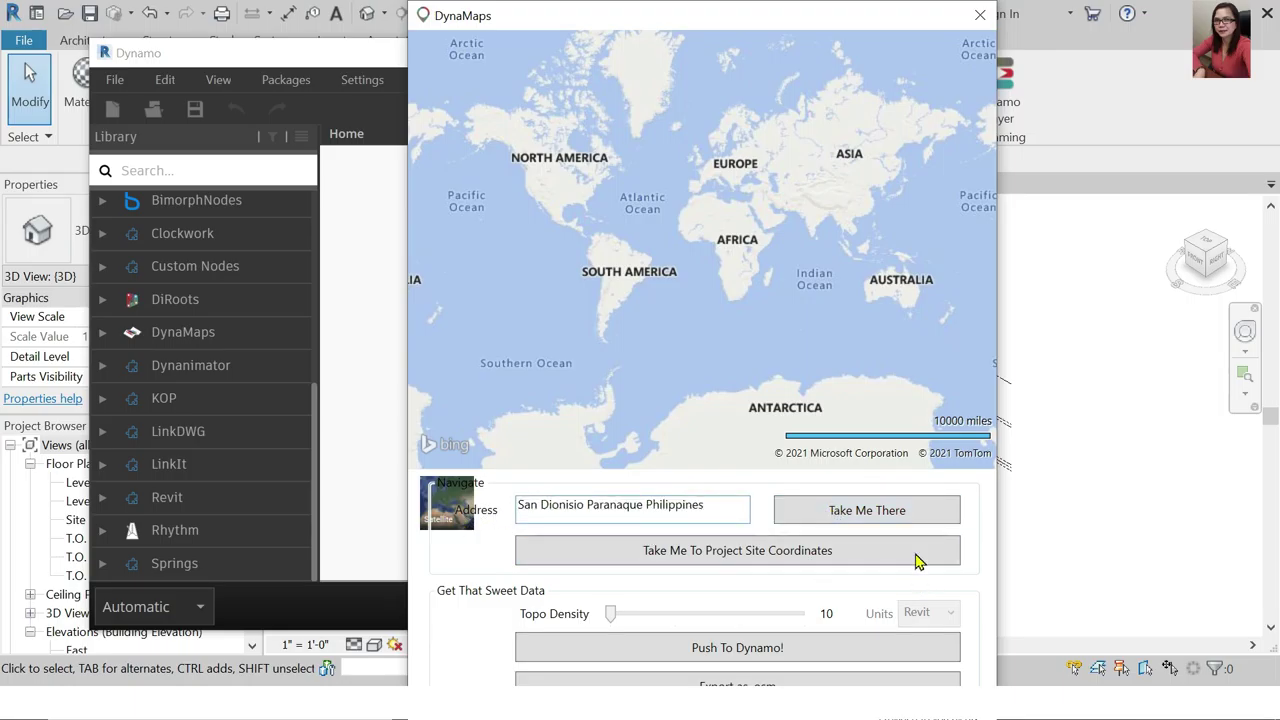
Locate San Dionisio on the map and switch to satellite imagery
left_click(916, 522)
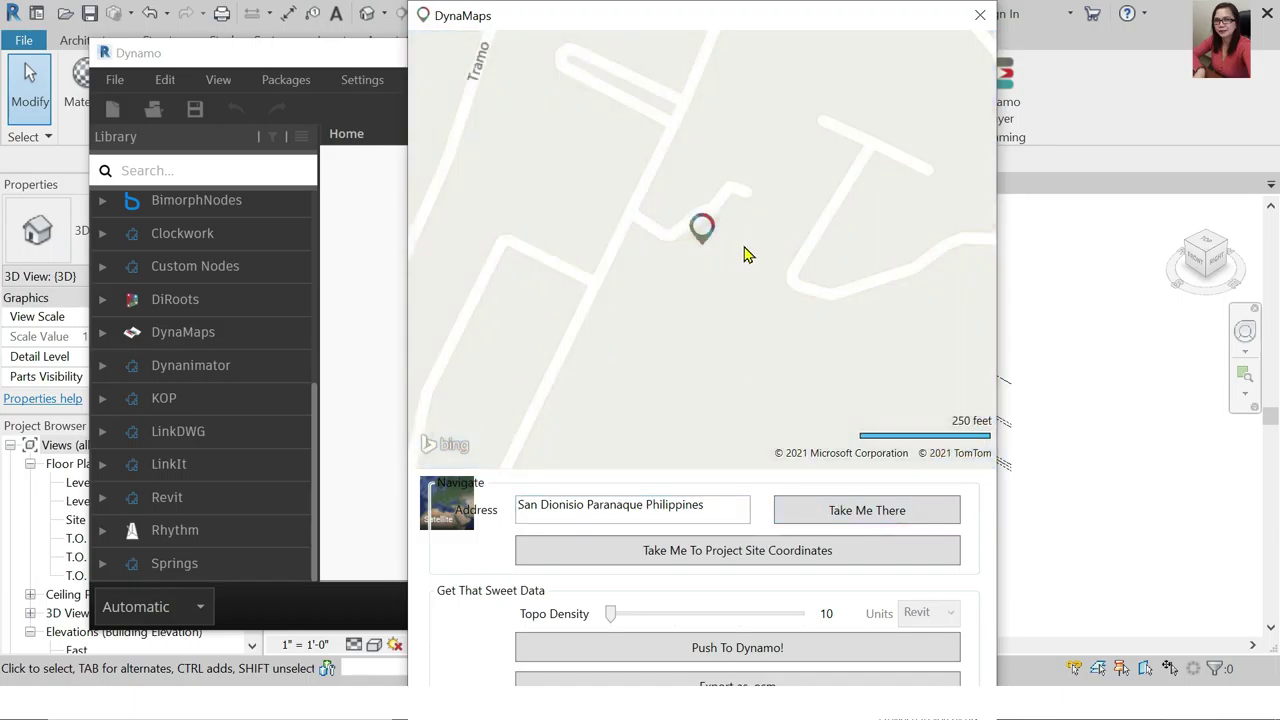
left_click(447, 510)
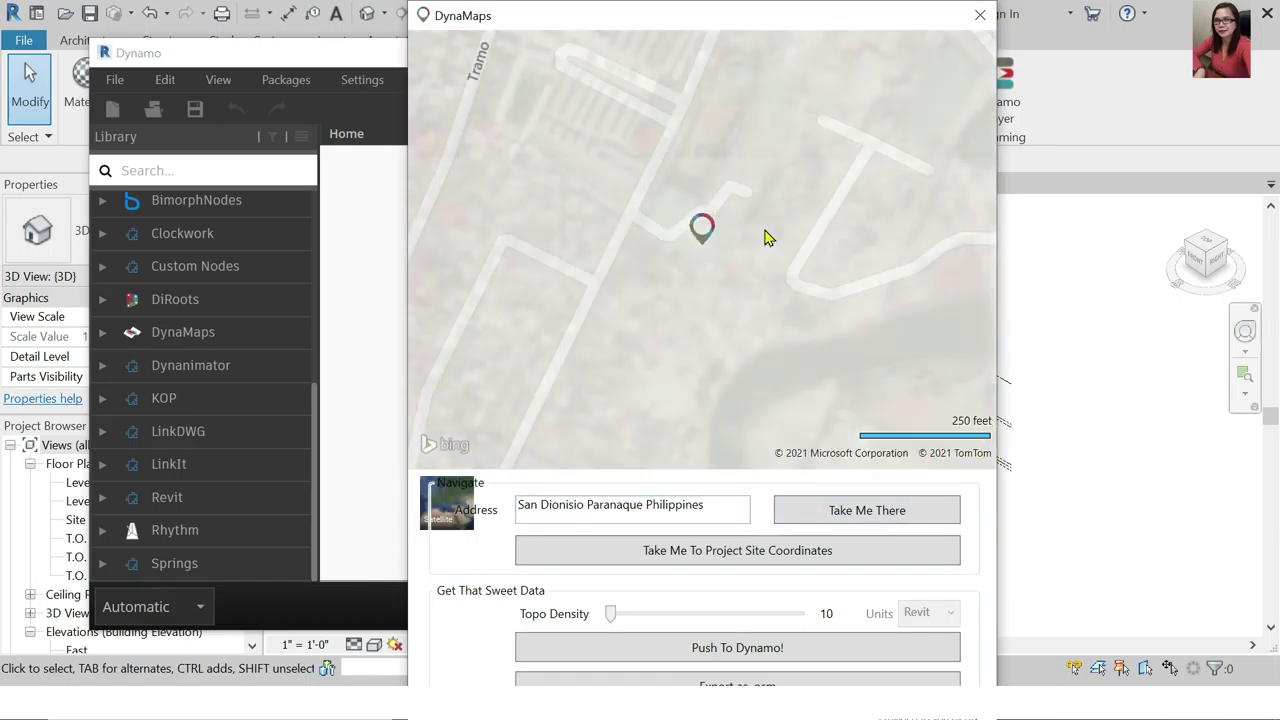
scroll(752, 277, "down", 3)
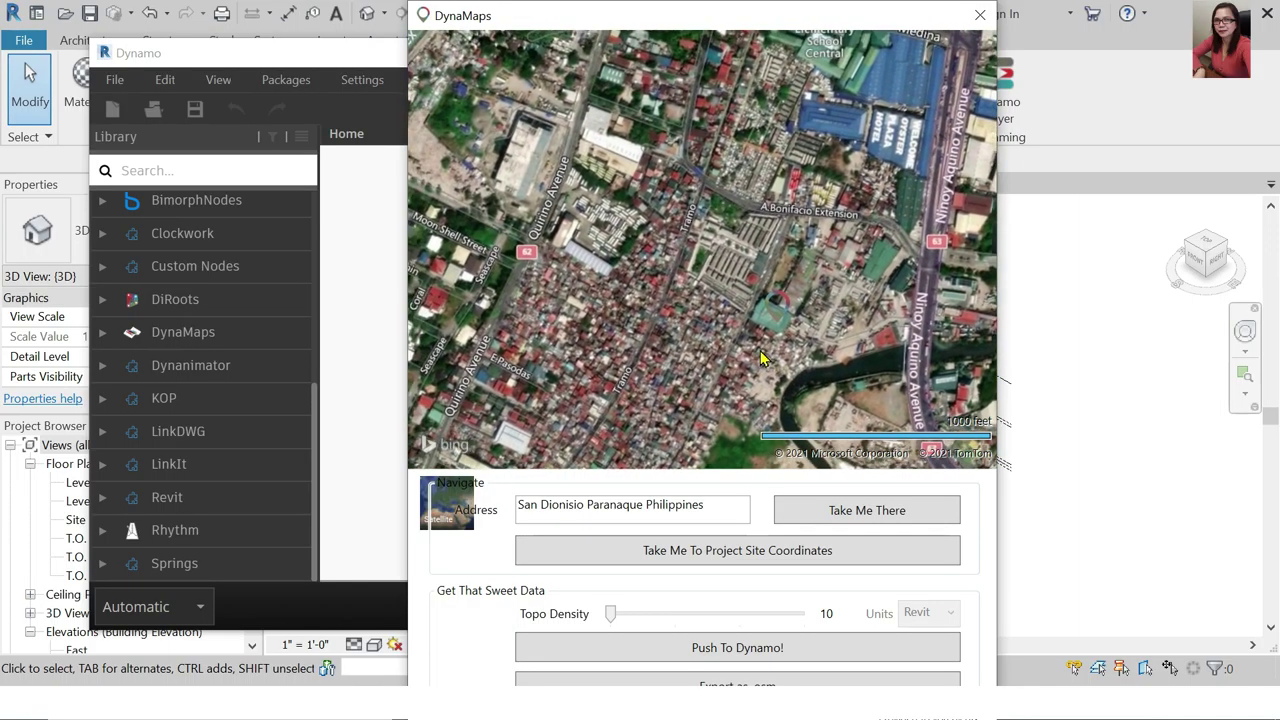
Pan around Moras Street and Quirino Avenue, zooming to 250 ft around Paranaque Cathedral and Public Market
key("Up")
key("Left")
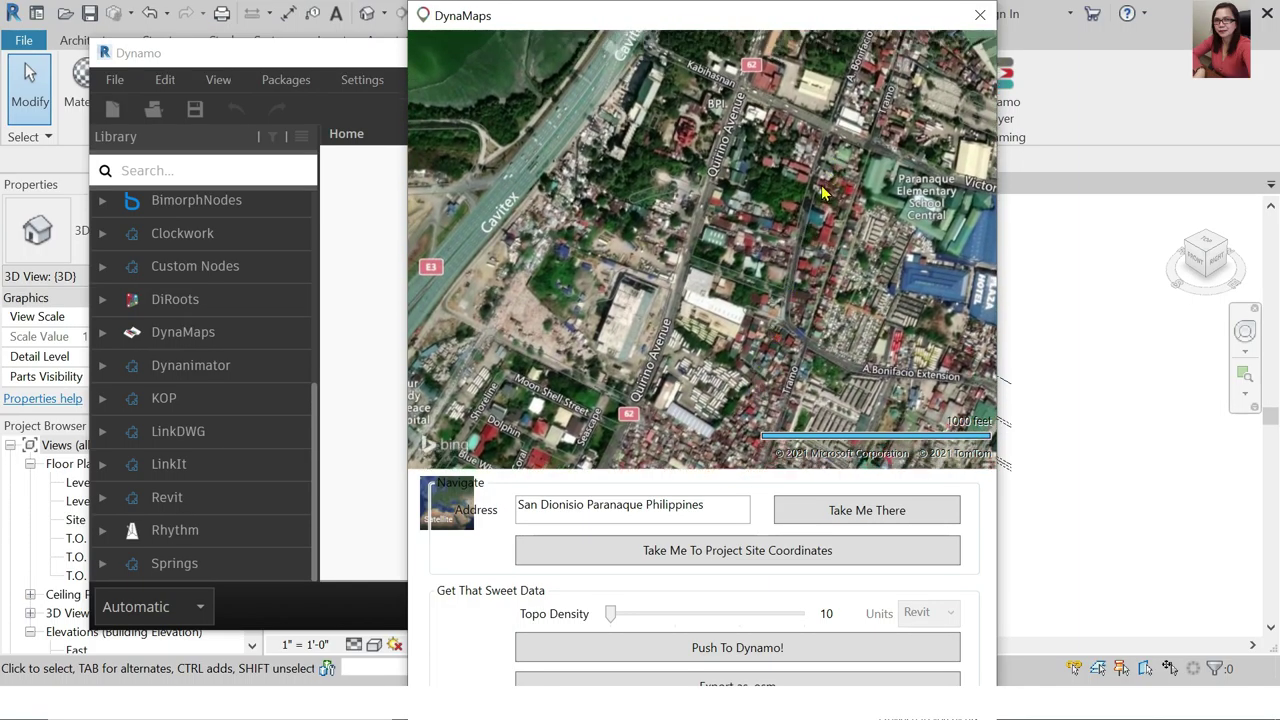
key("Up")
key("Right")
key("Up")
key("Right")
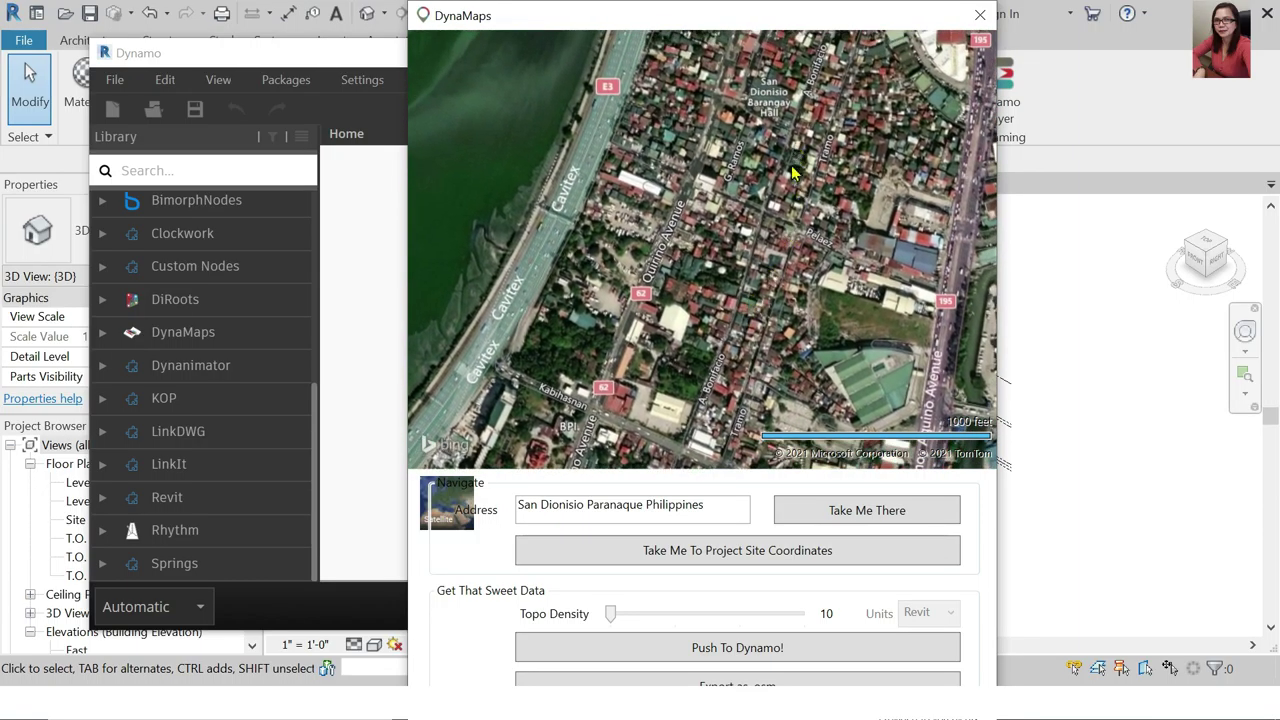
key("Up")
key("Right")
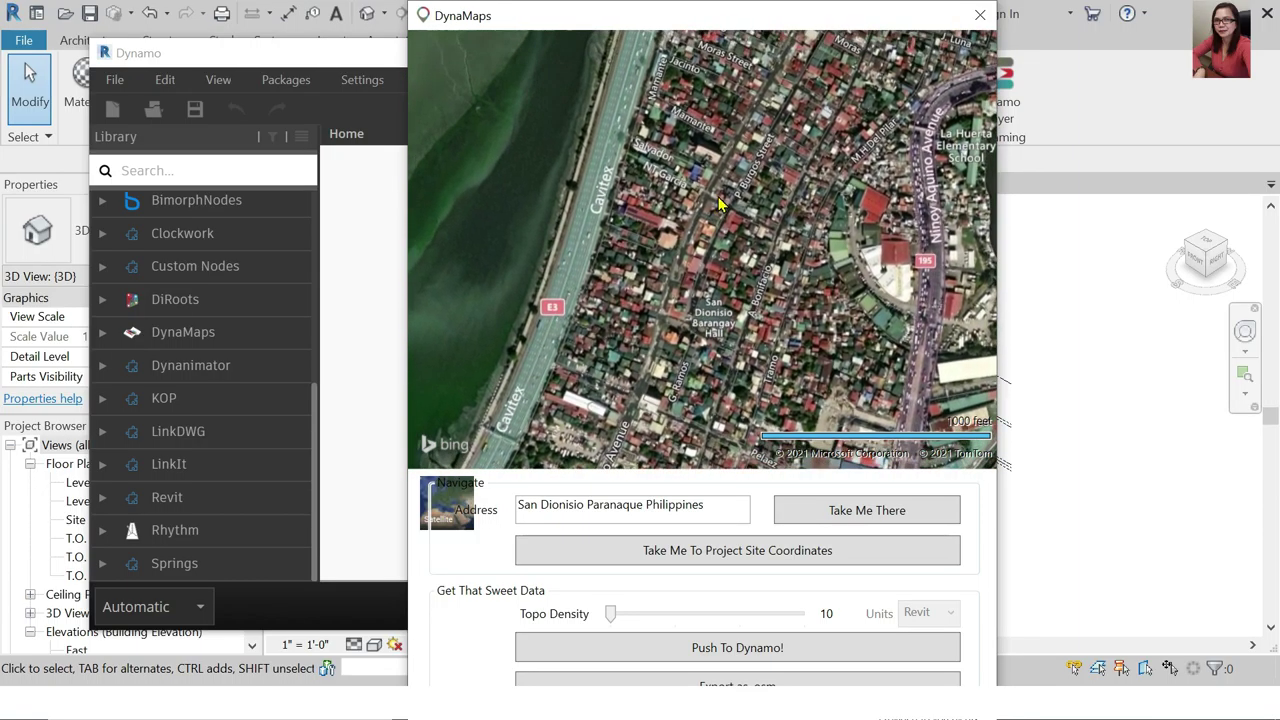
left_click_drag(765, 138, 727, 309)
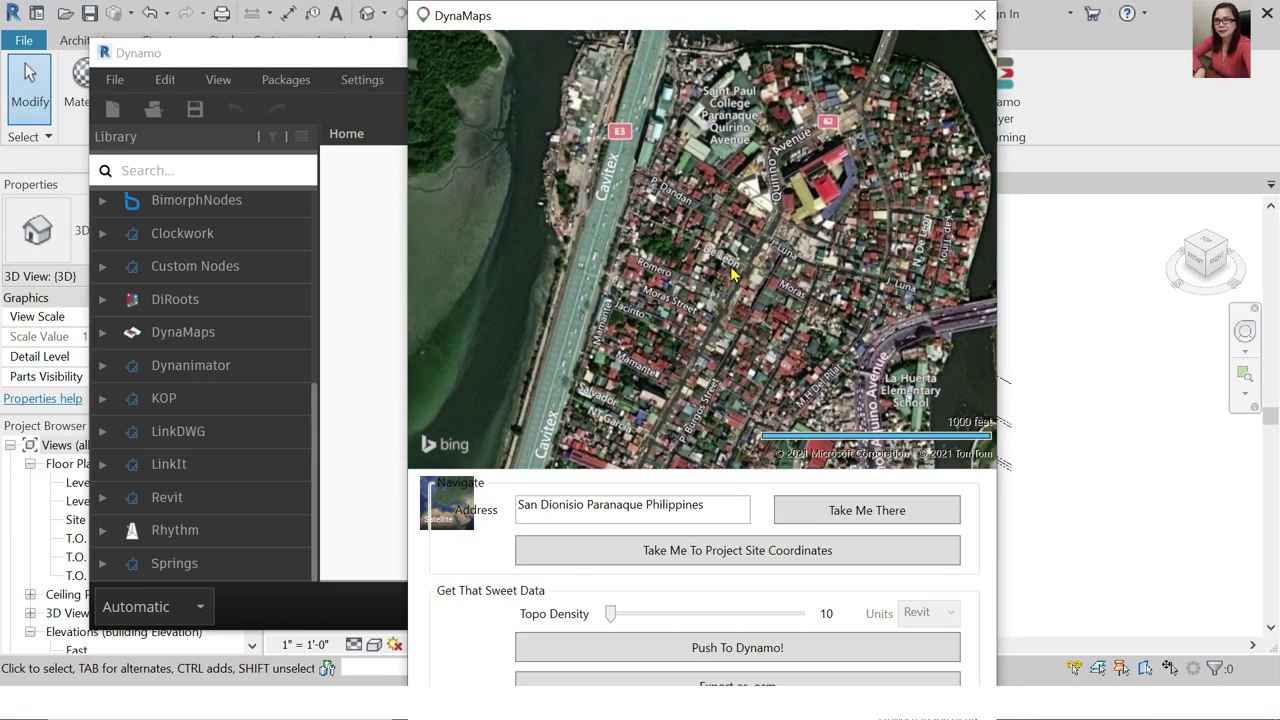
key("Down")
scroll(797, 243, "up", 2)
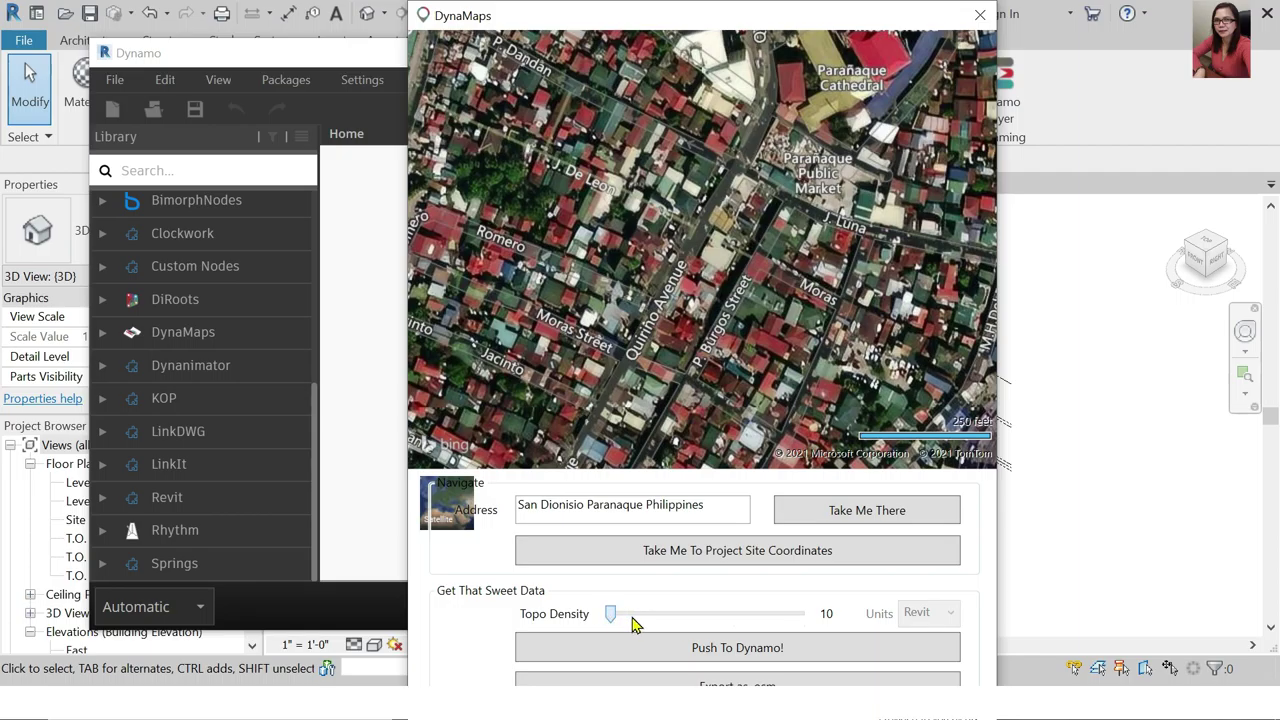
Set Topo Density to 20 and push the site data to Dynamo
left_click(681, 615)
left_click_drag(787, 24, 1089, 24)
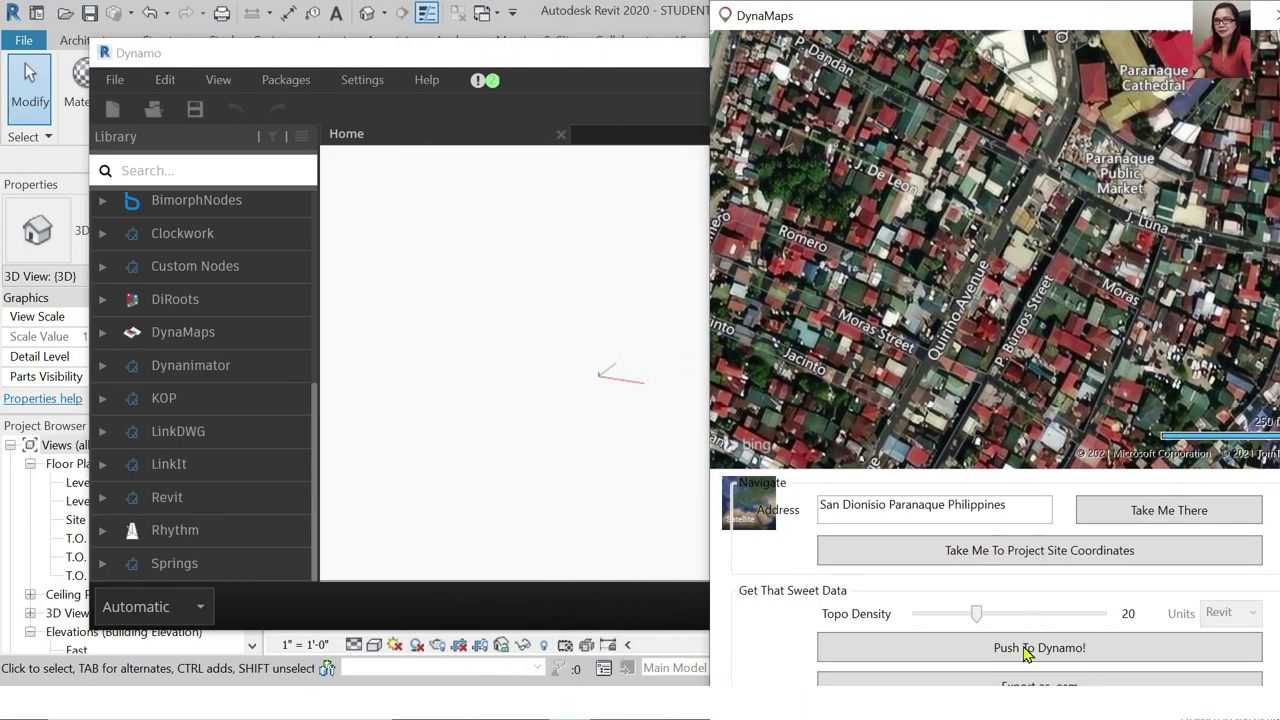
left_click(1008, 655)
scroll(540, 355, "down", 5)
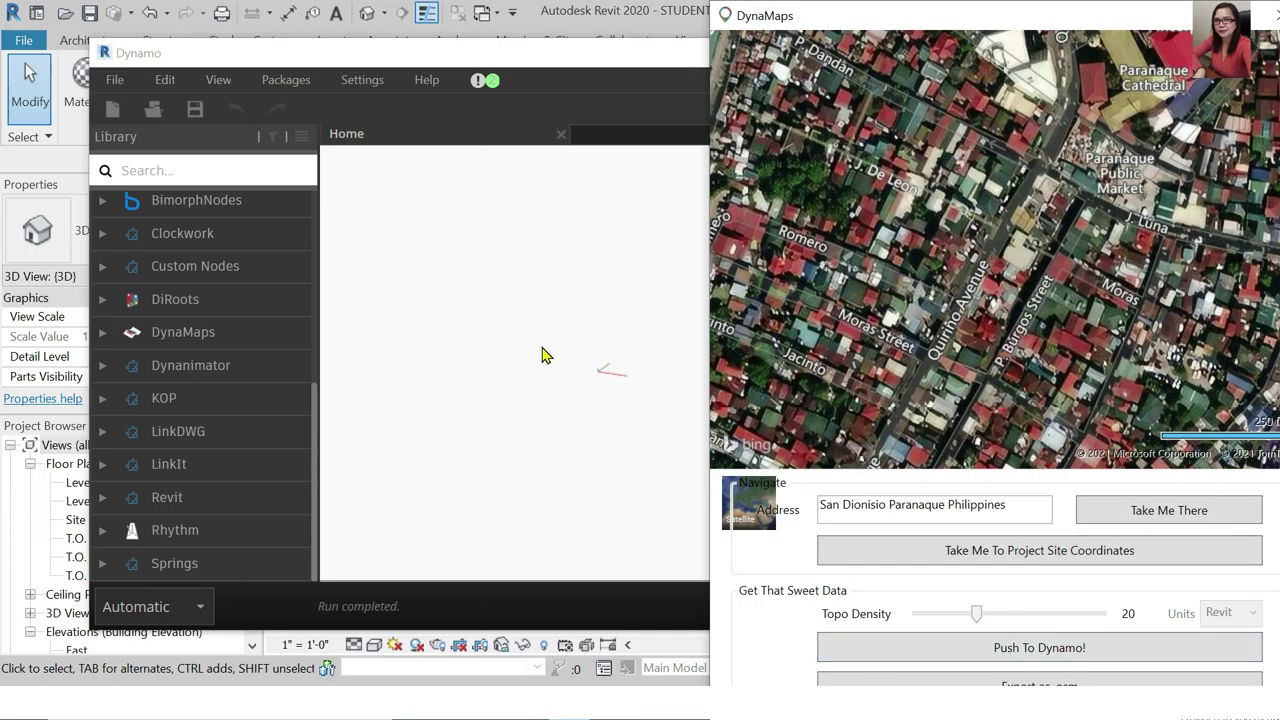
Return Dynamo to graph view showing Run completed, with DynaMaps moved to the upper middle
left_click(623, 291)
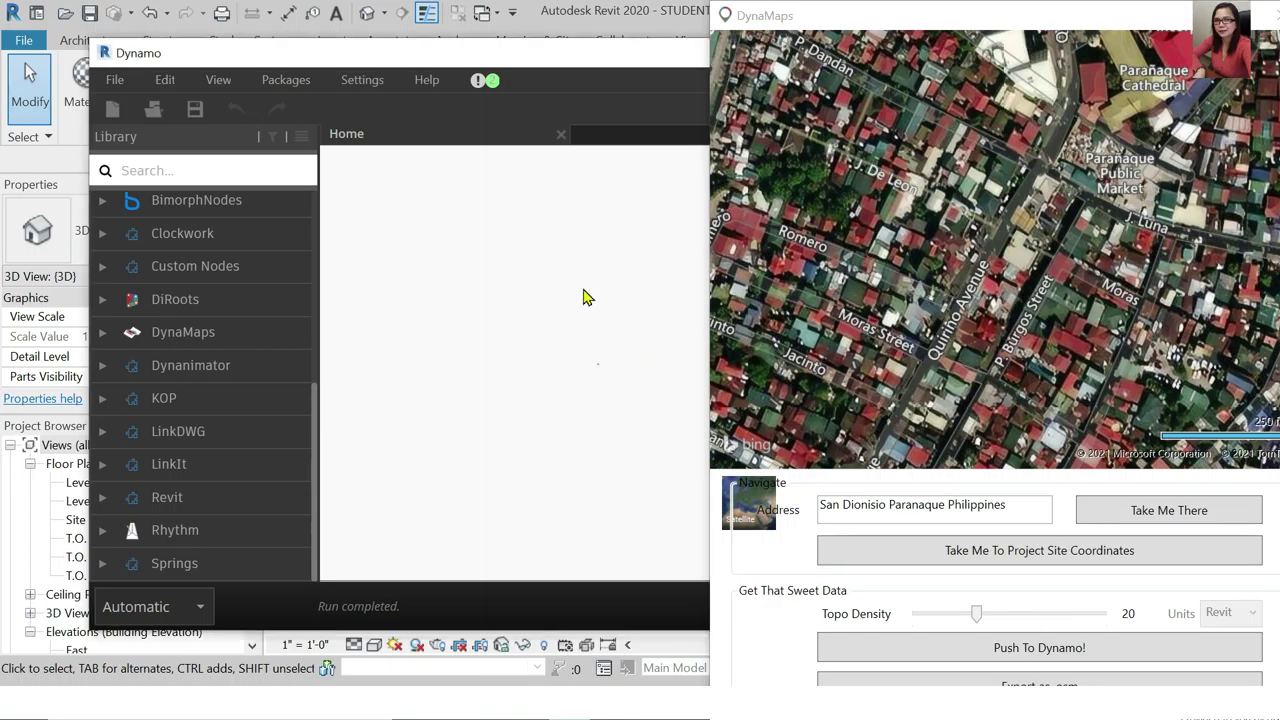
left_click_drag(1098, 22, 1068, 415)
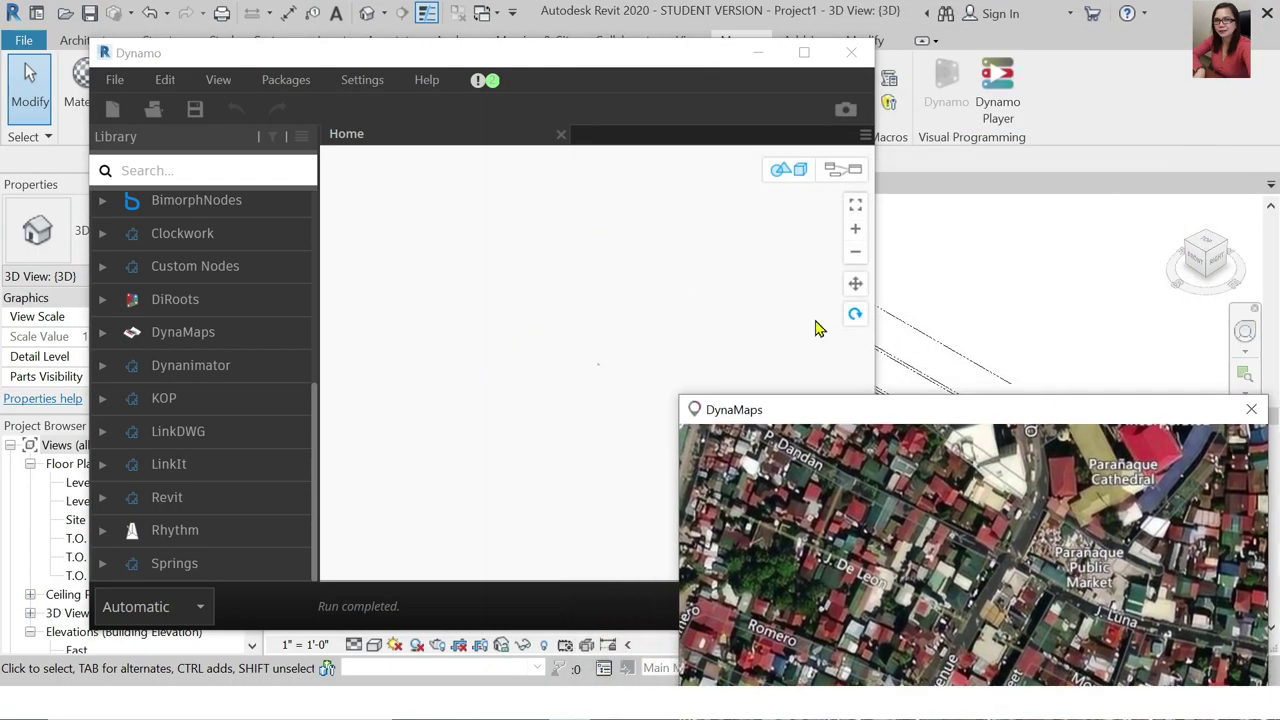
left_click(802, 172)
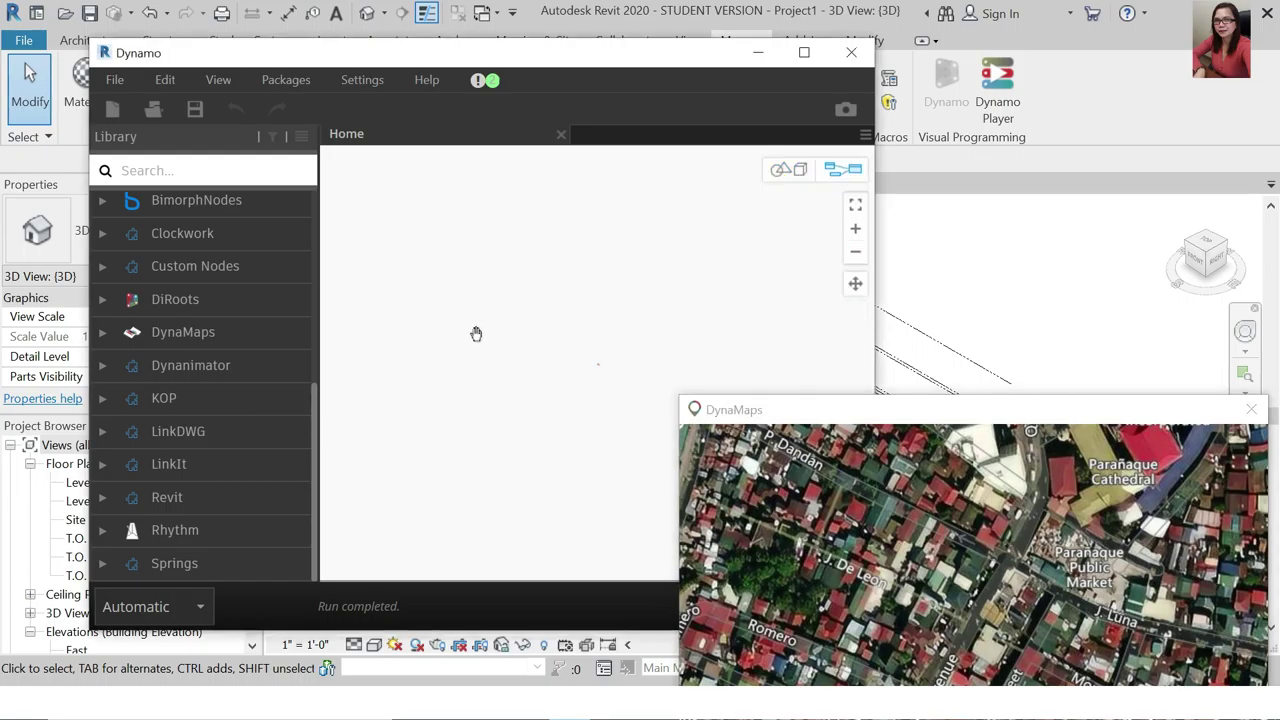
left_click_drag(1040, 403, 786, 90)
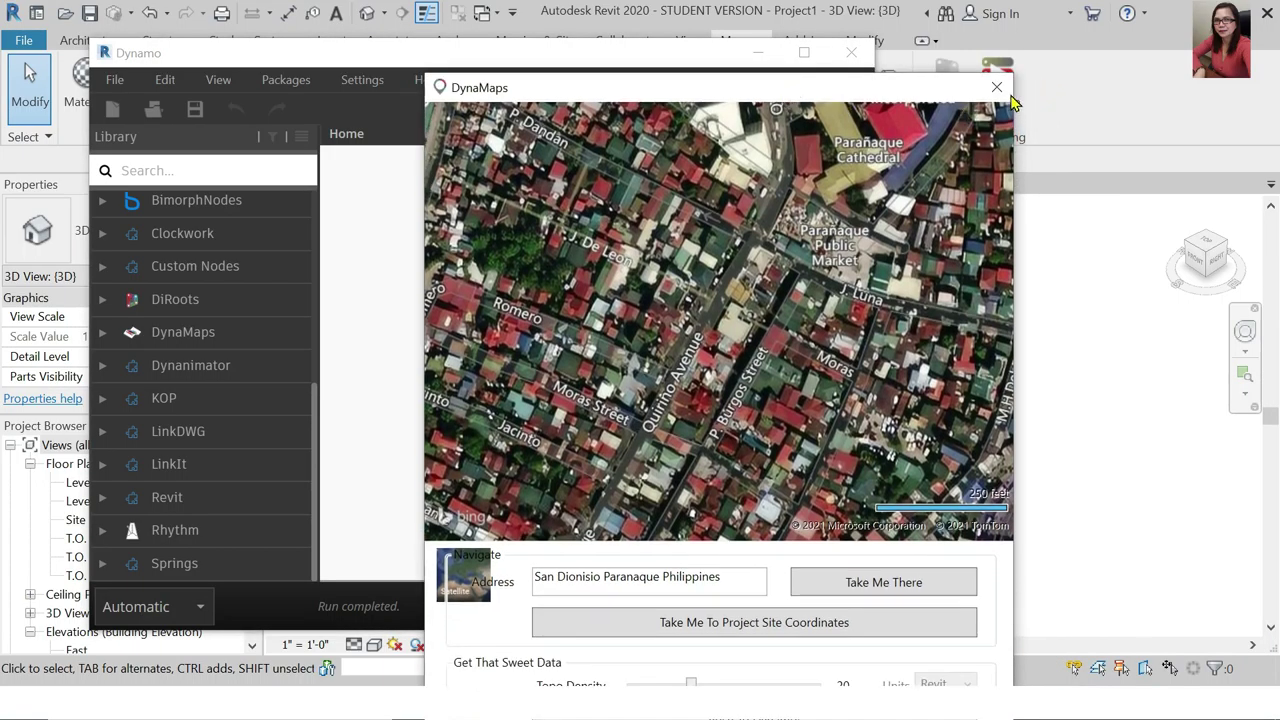
Close DynaMaps and Dynamo, briefly reopen a new Dynamo workspace, then close Revit
left_click(1002, 88)
left_click(851, 52)
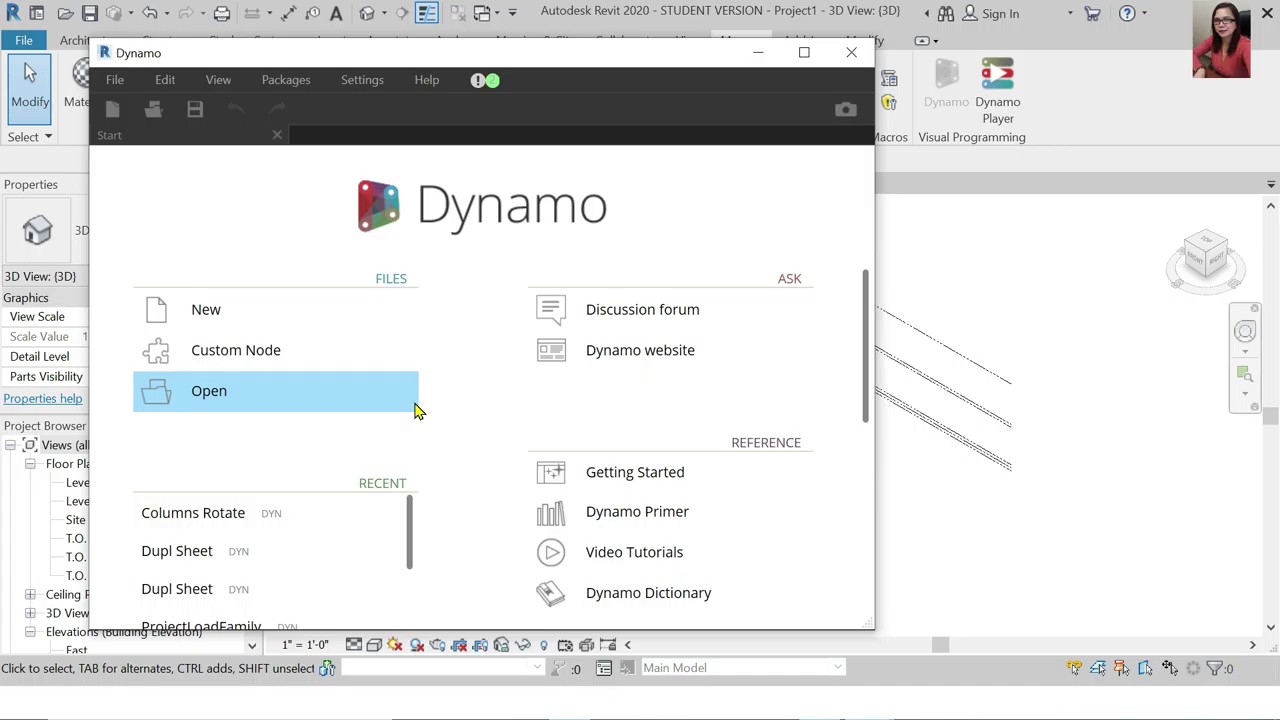
left_click(212, 309)
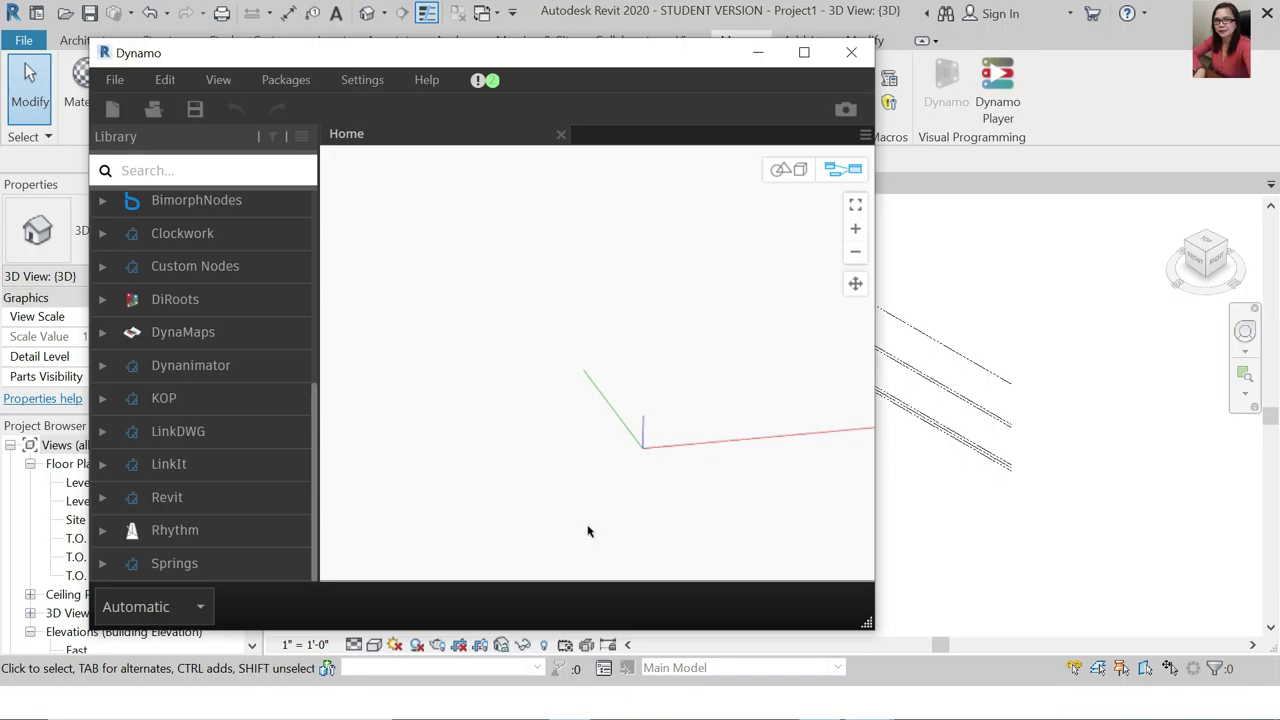
left_click(851, 52)
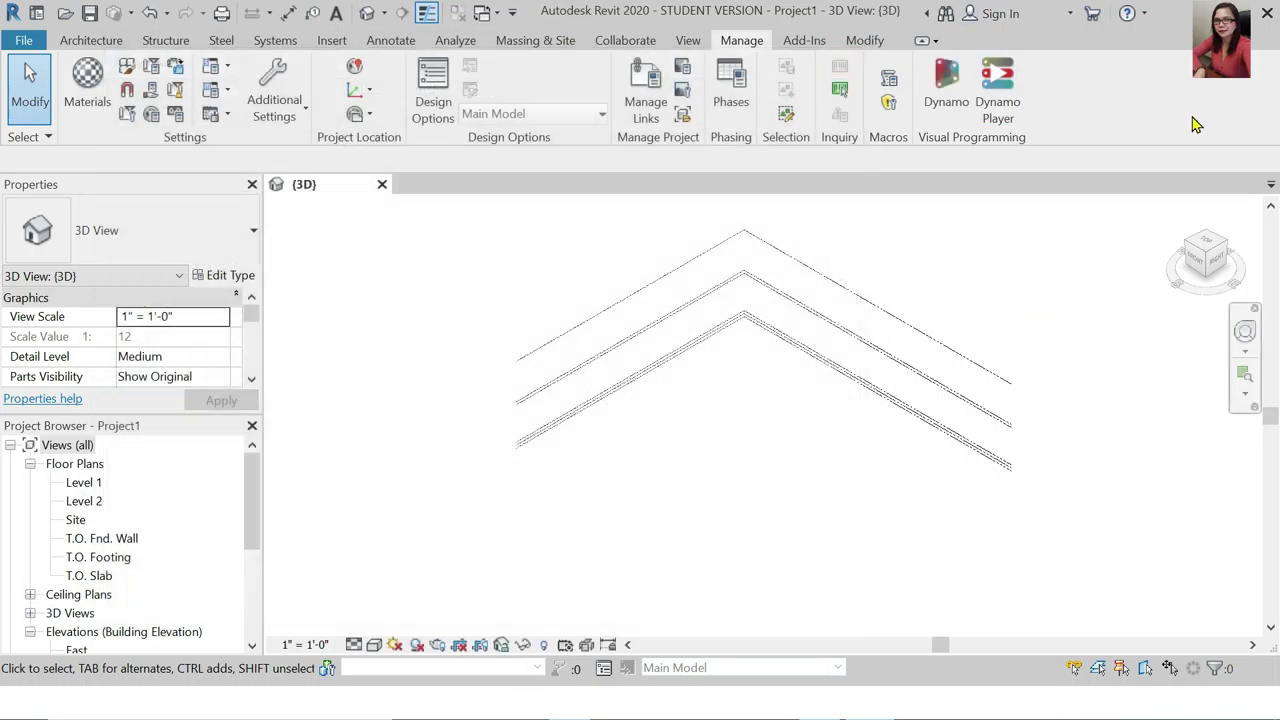
left_click(1268, 12)
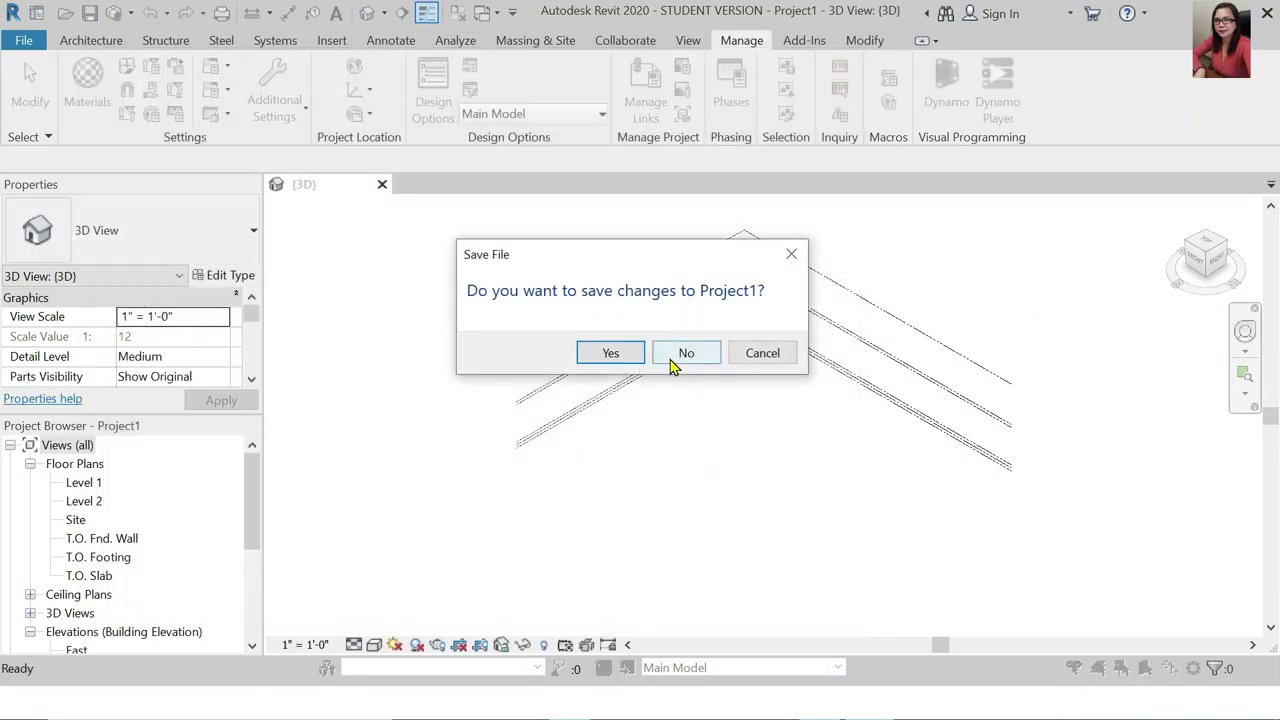
Discard Project1's changes and relaunch Revit 2020 from its desktop shortcut
left_click(681, 358)
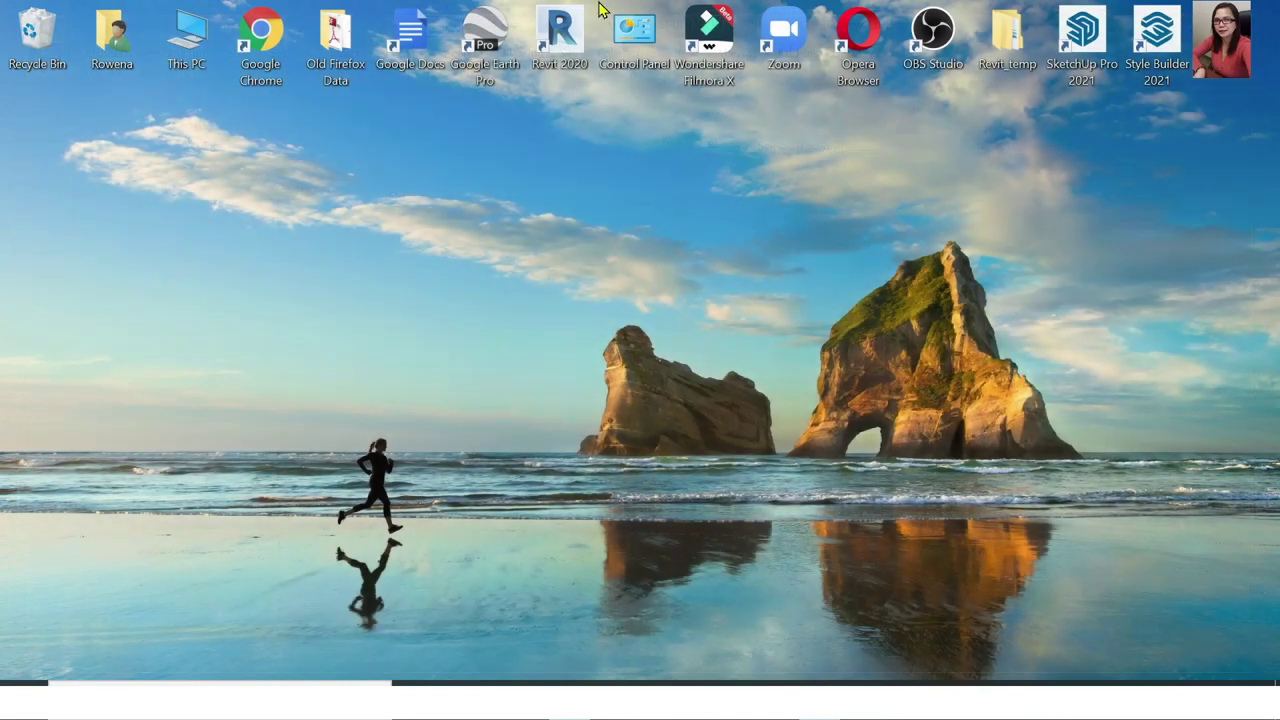
double_click(568, 55)
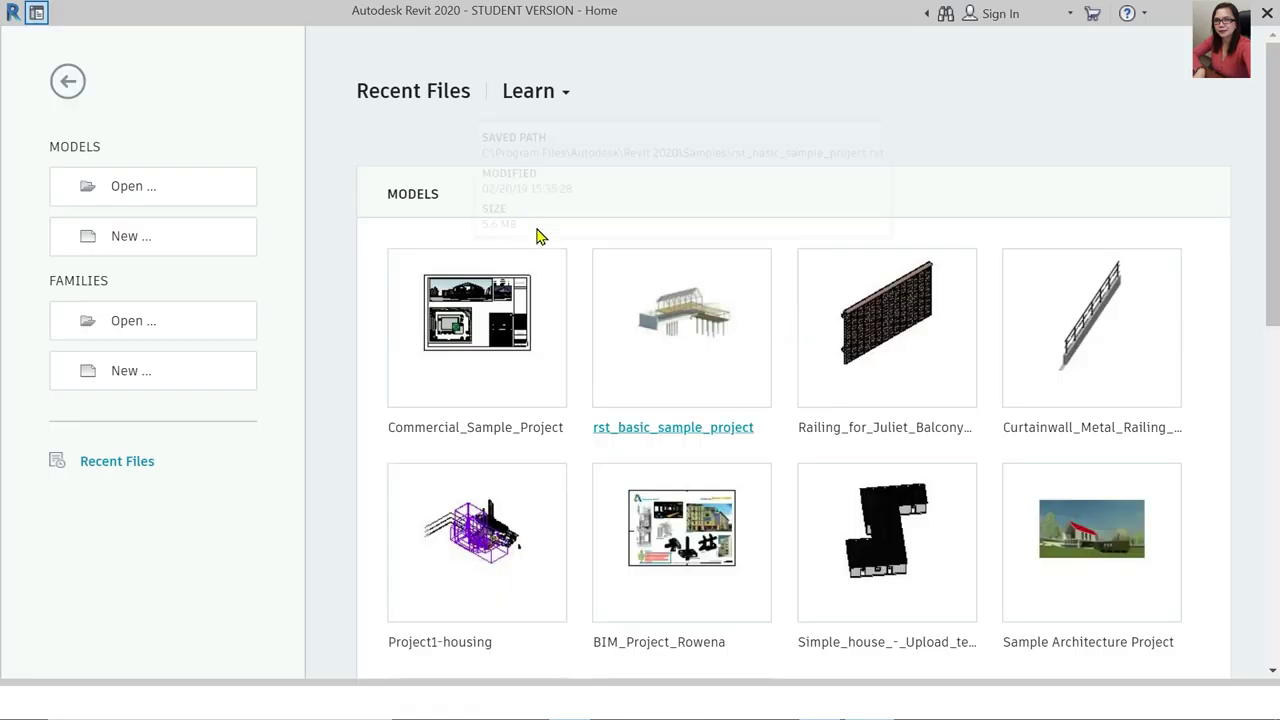
Create a new project from the Construction Template and open its default 3D view
left_click(137, 248)
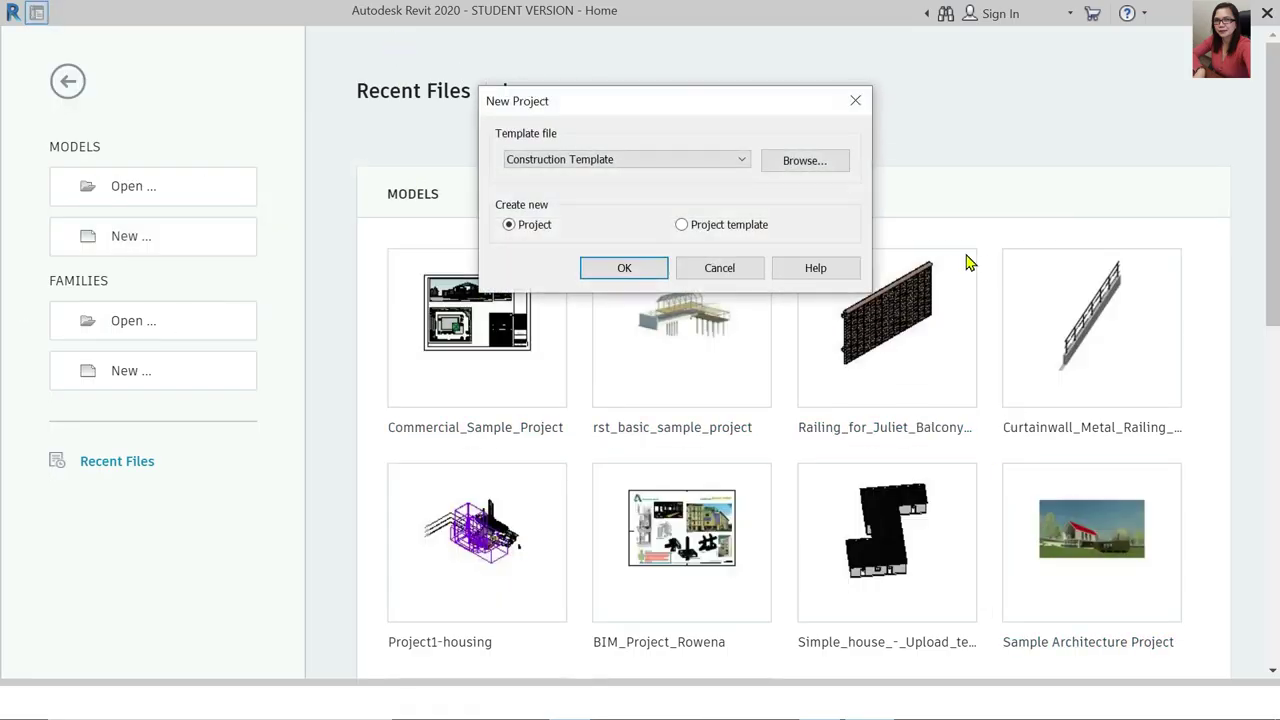
left_click(652, 270)
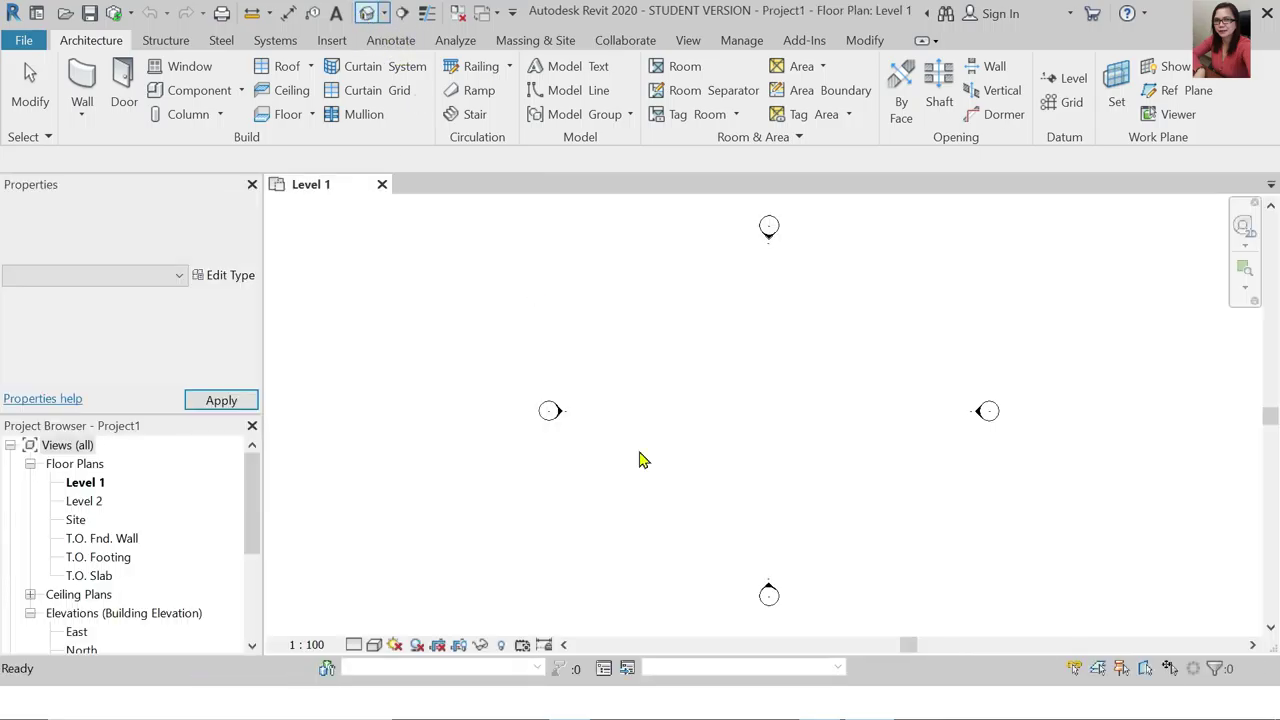
key("3")
key("d")
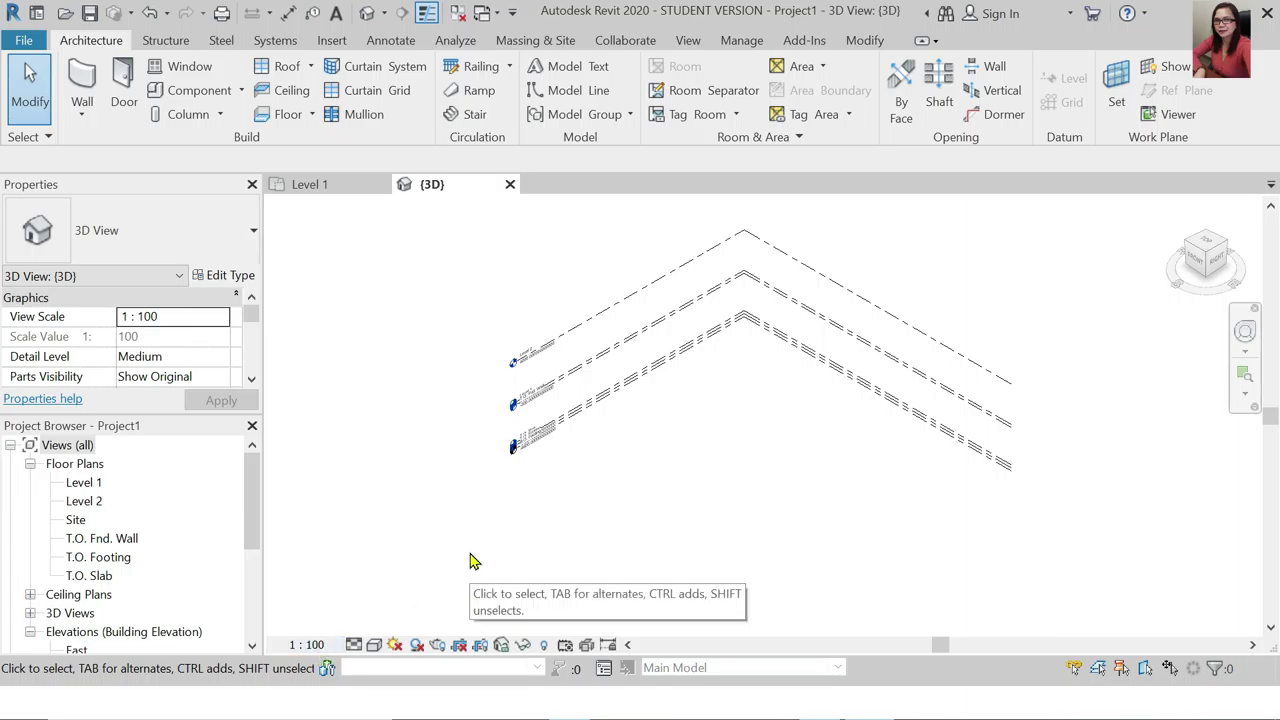
right_click(380, 501)
left_click(364, 358)
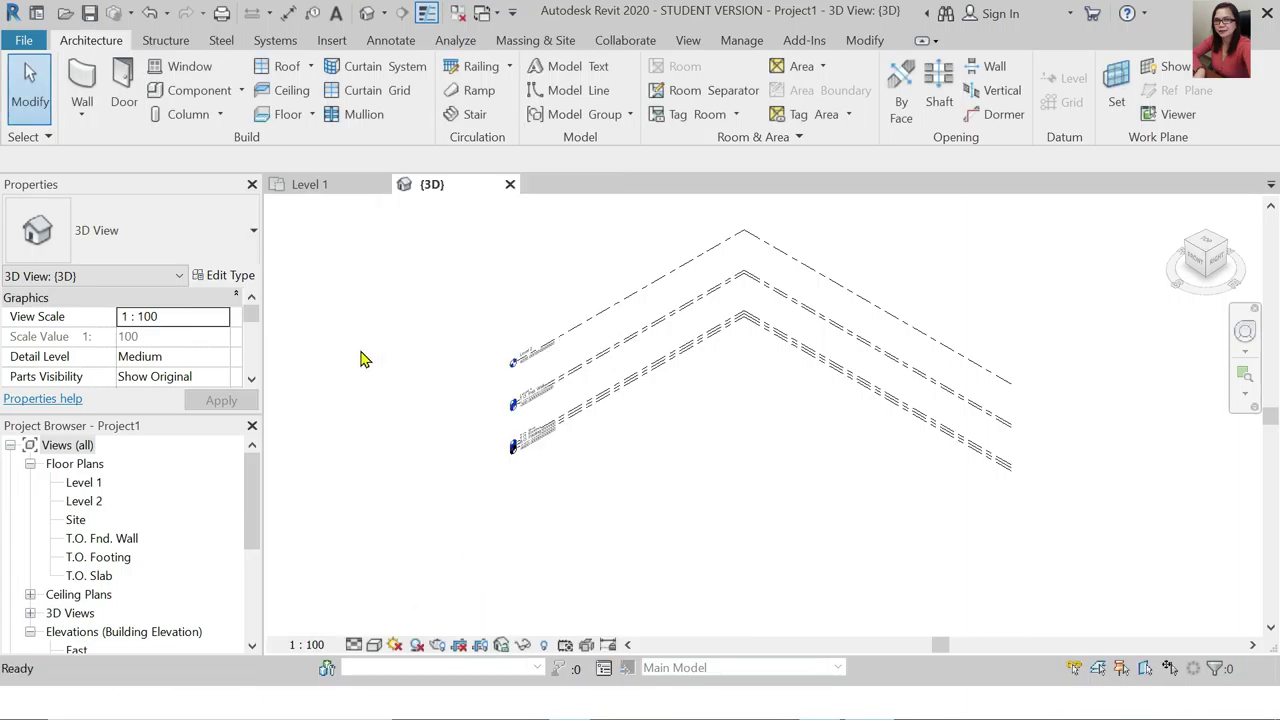
Set project length units to Decimal feet rounded to 2 decimal places
key("u")
key("n")
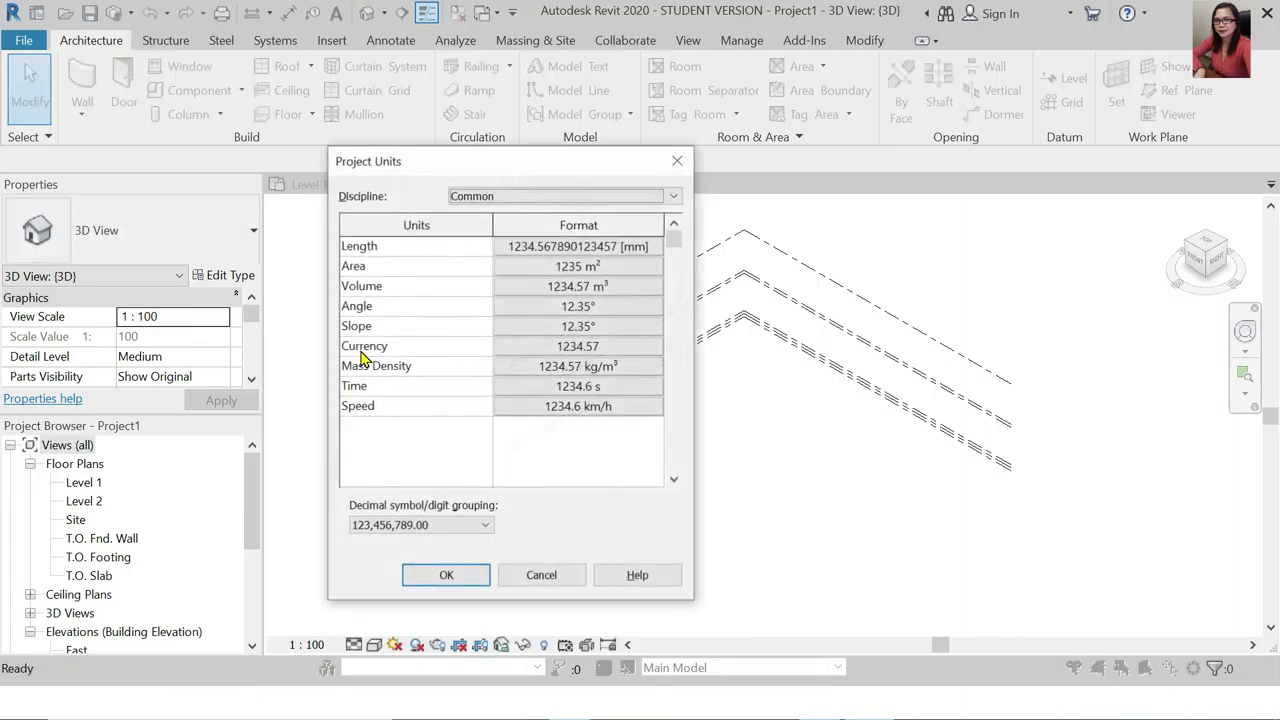
left_click(568, 256)
left_click(1040, 307)
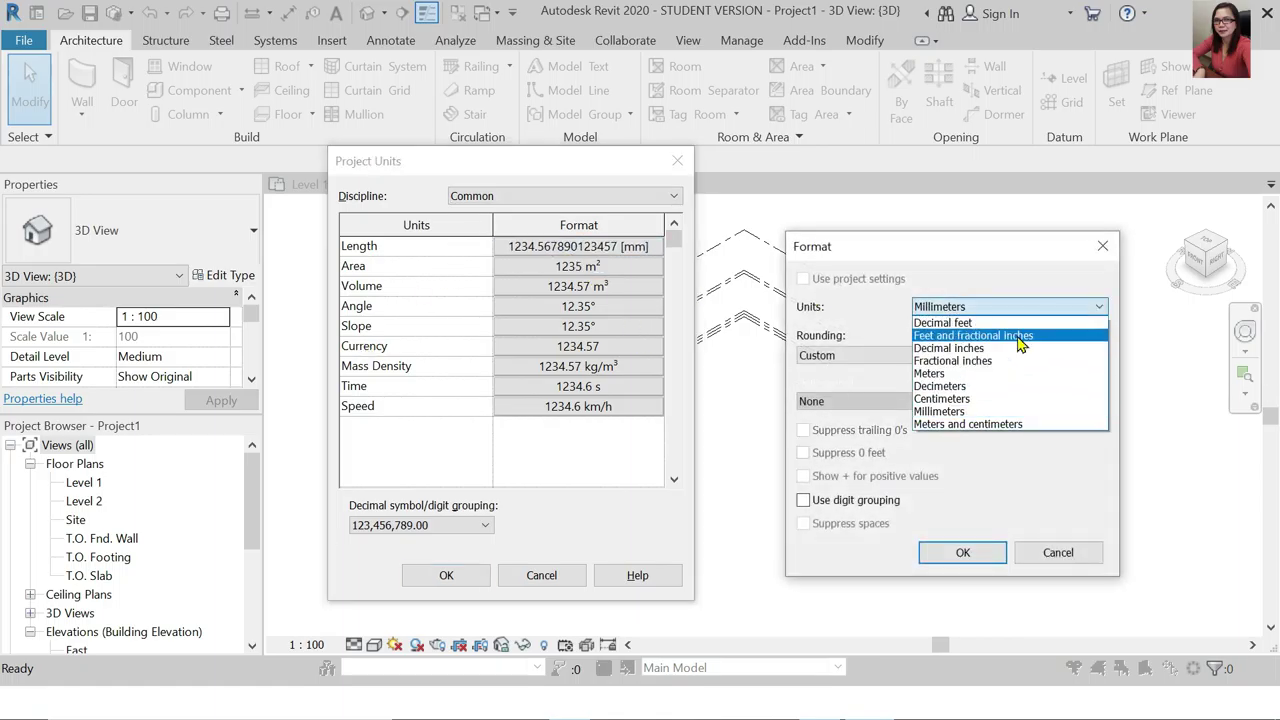
left_click(1022, 330)
left_click(860, 355)
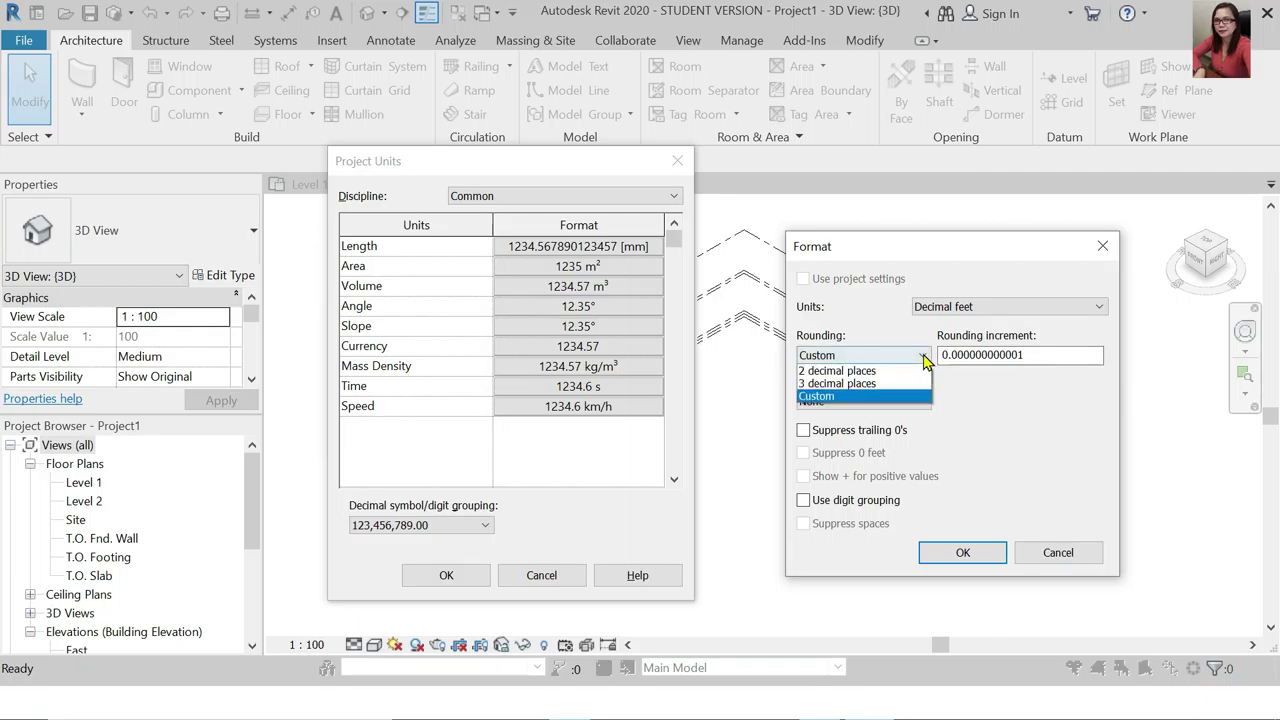
left_click(880, 435)
left_click(962, 556)
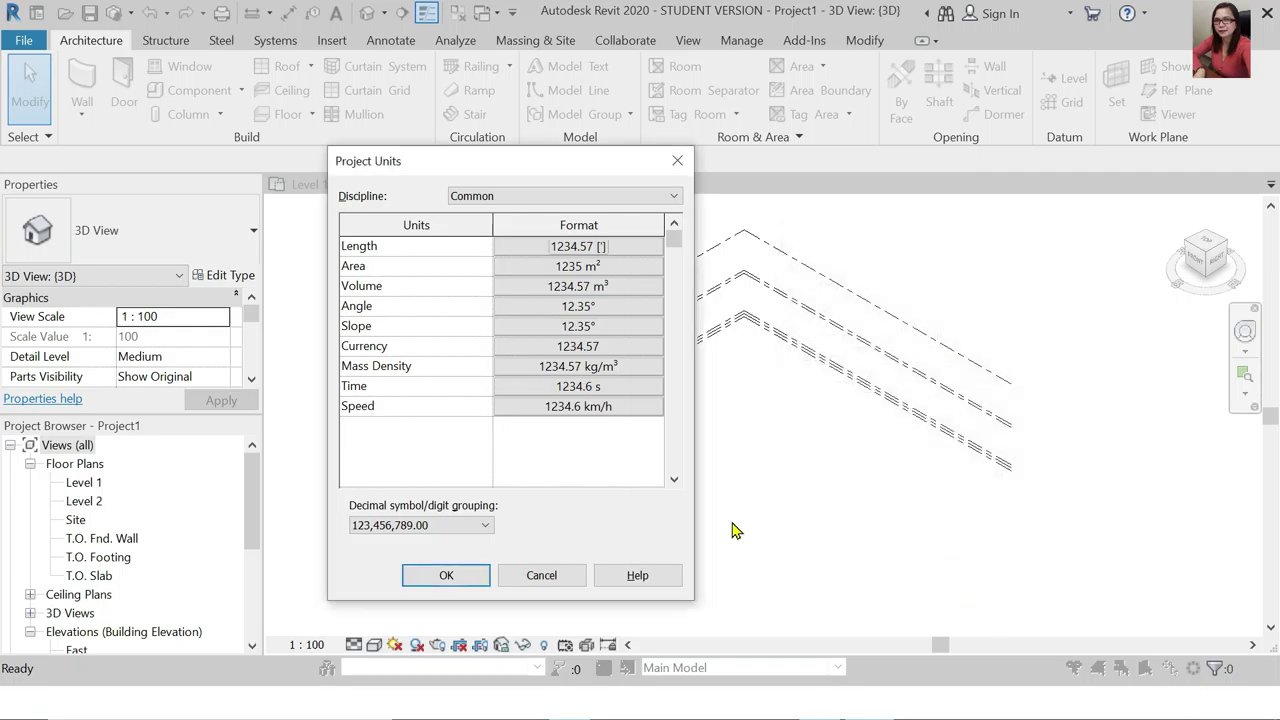
left_click(443, 578)
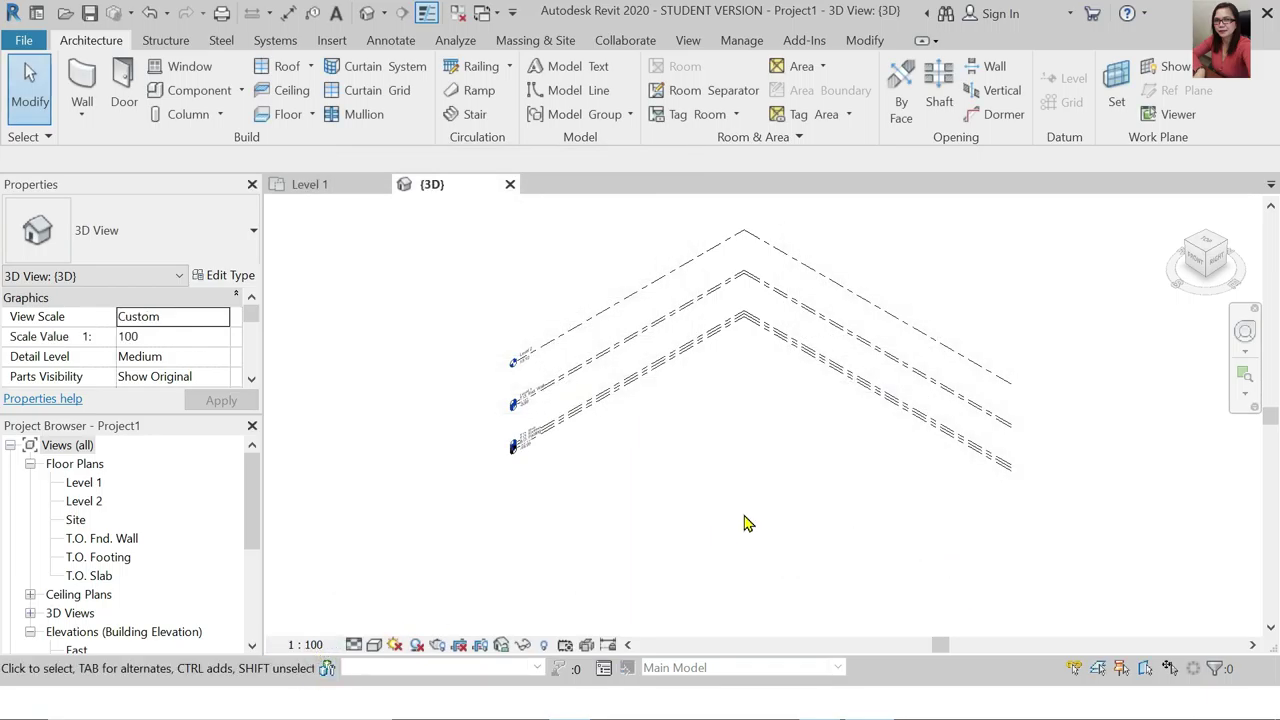
Set the 3D view scale to 1" = 10'-0" and launch Dynamo from Manage
left_click(308, 644)
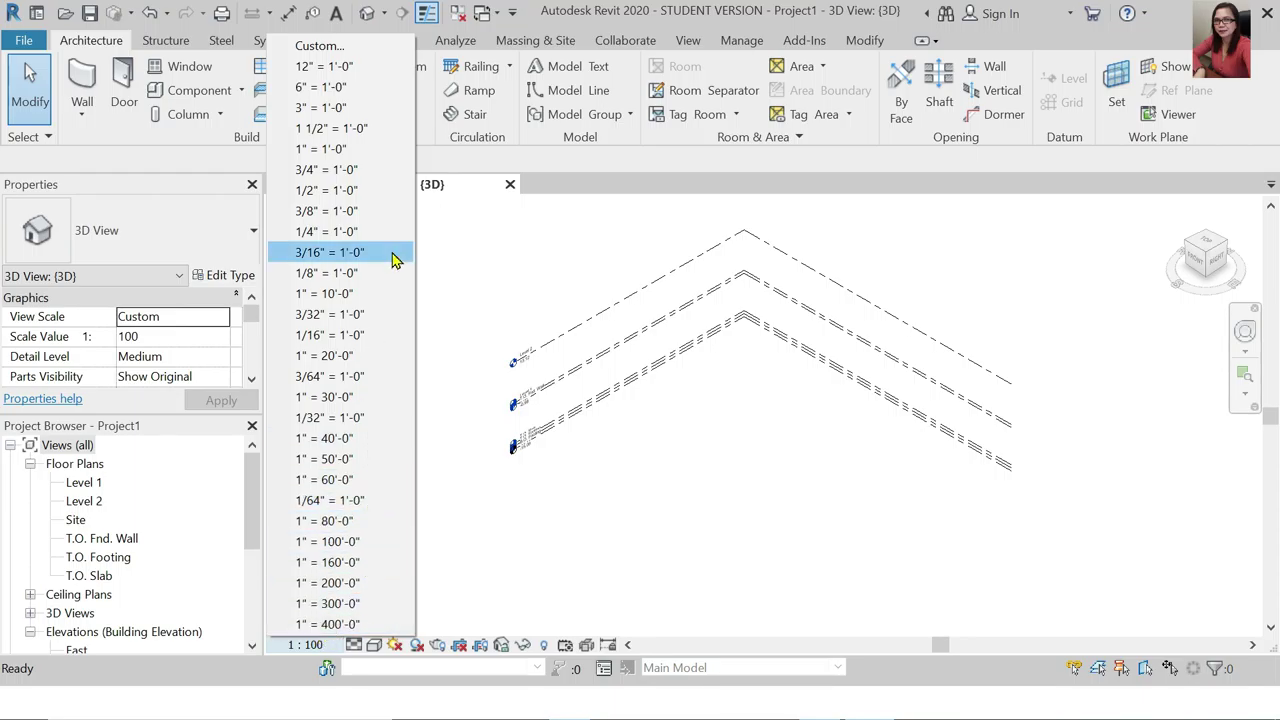
left_click(380, 296)
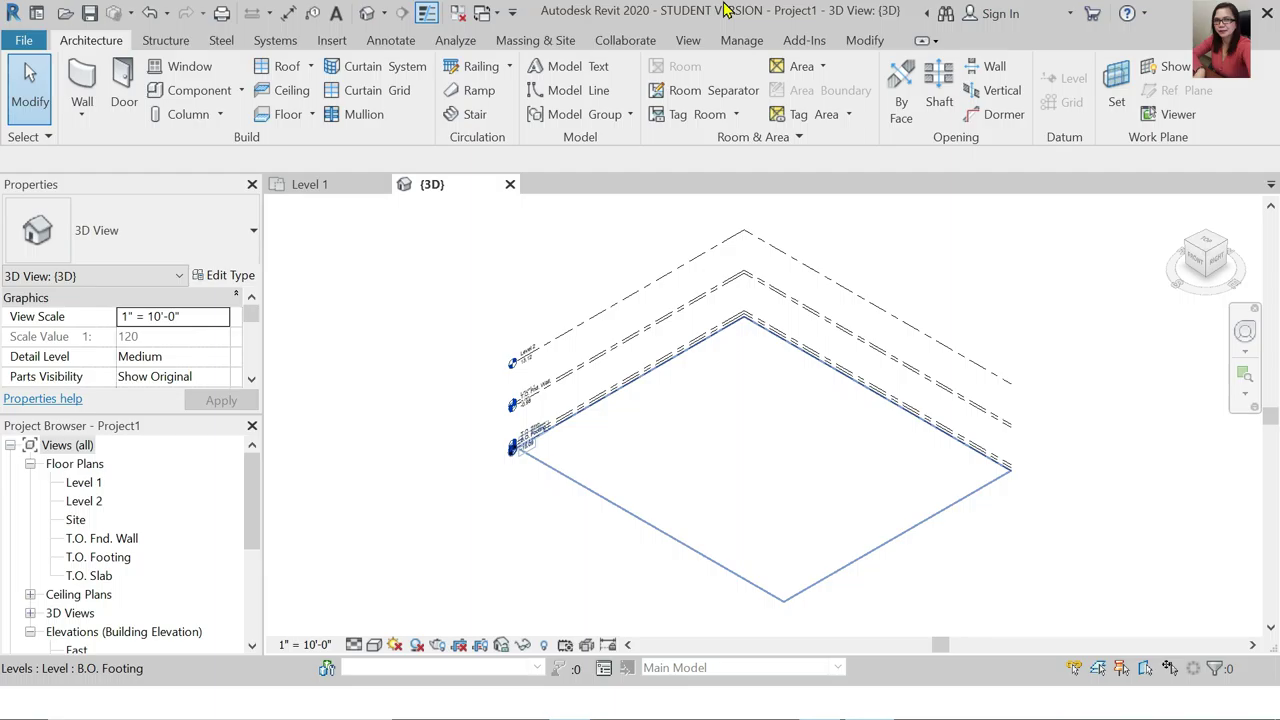
left_click(741, 40)
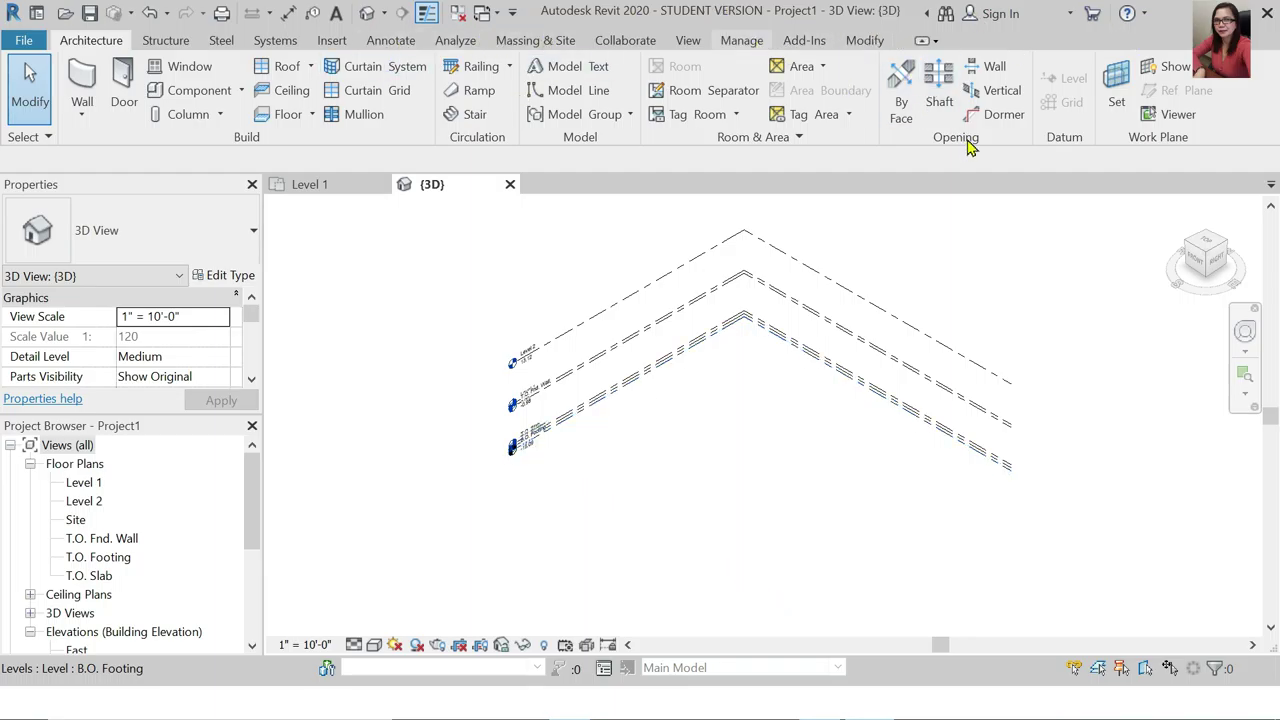
left_click(946, 85)
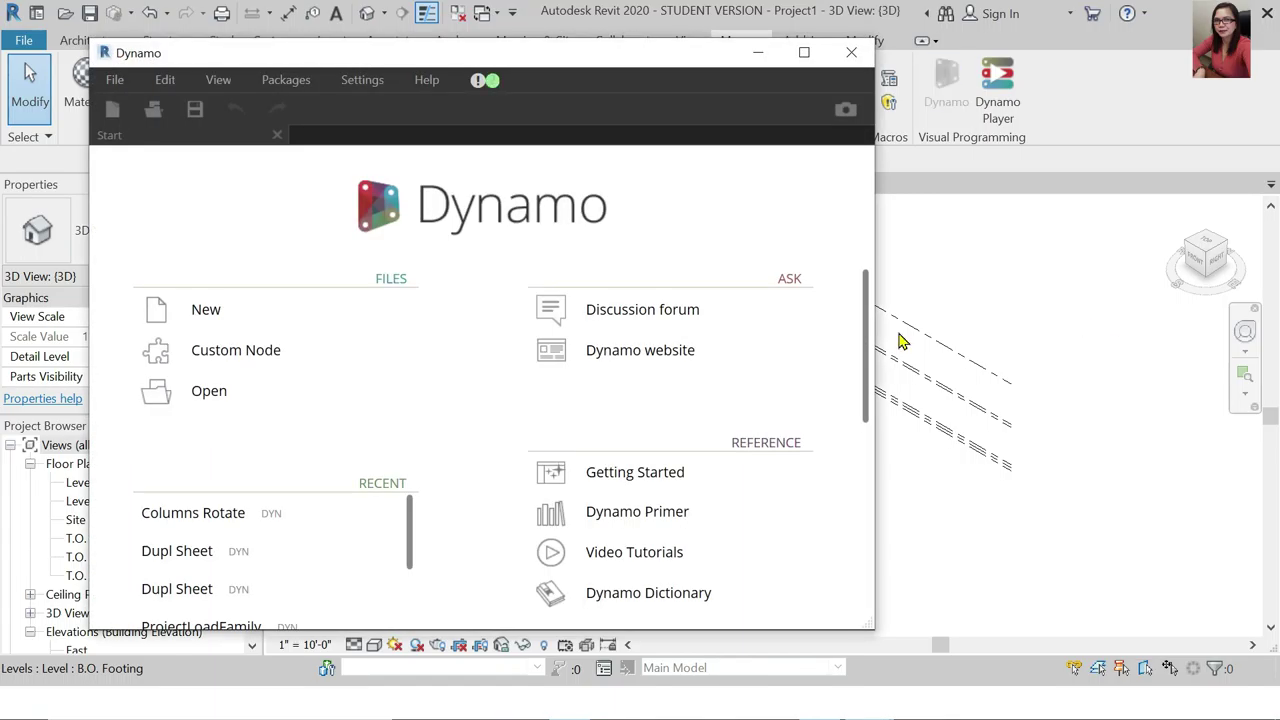
Start a blank Dynamo workspace and open the DynaMaps window on the screen's right half
left_click(200, 310)
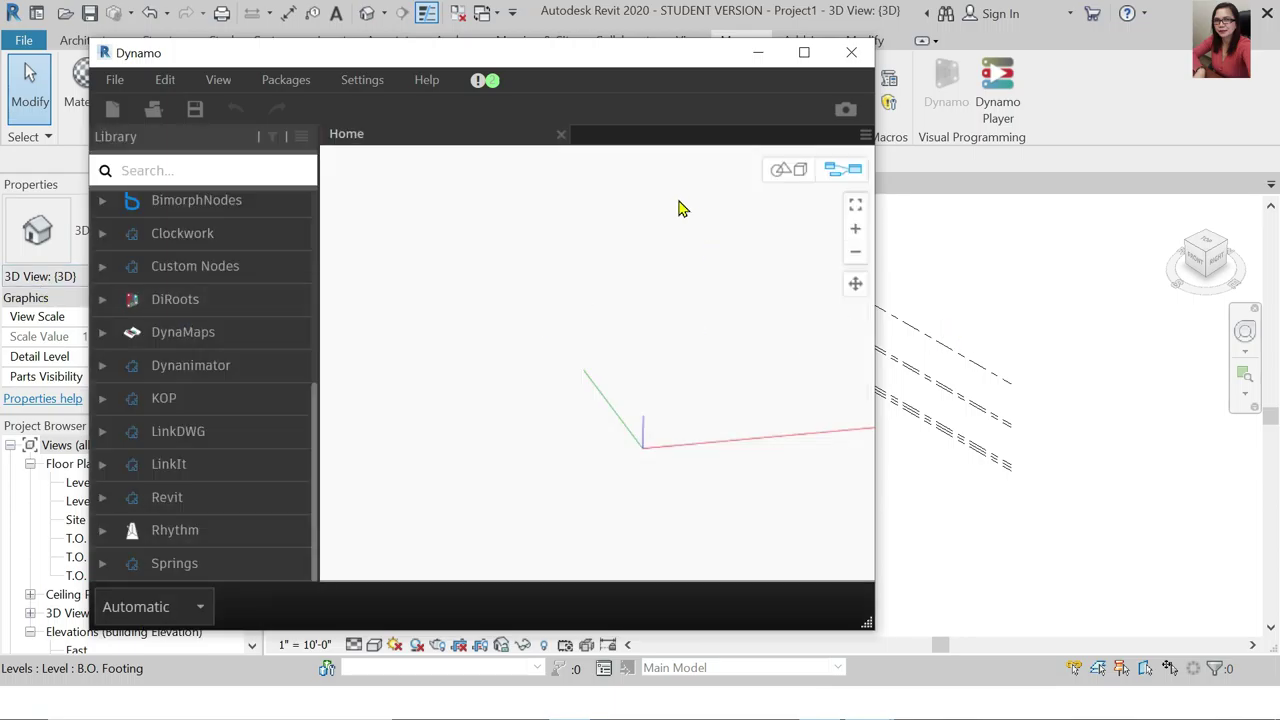
left_click(778, 170)
left_click(287, 80)
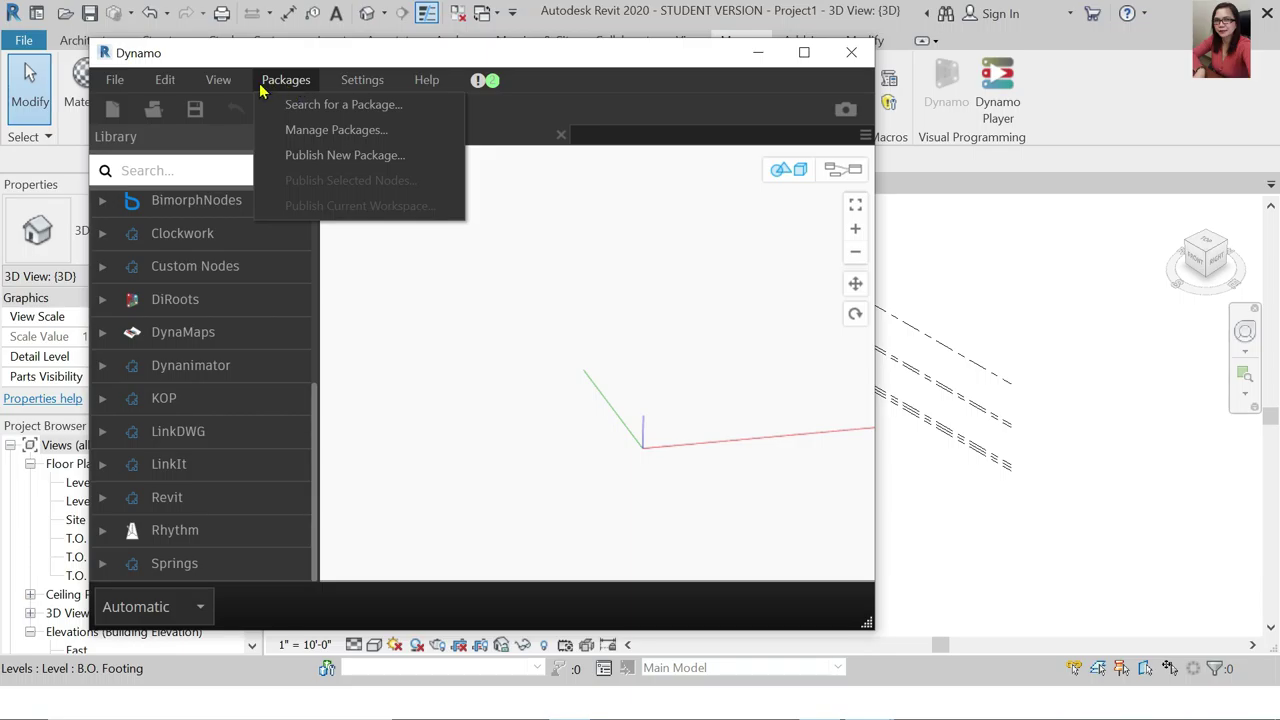
left_click(176, 341)
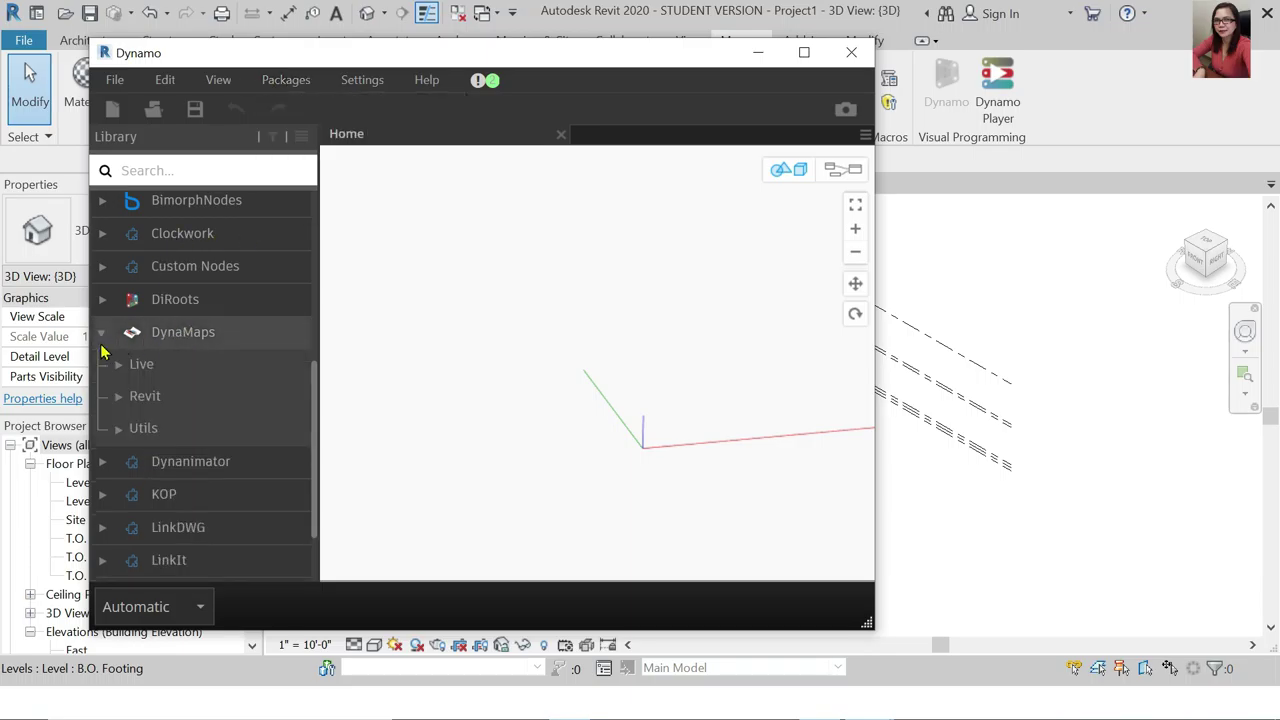
left_click(218, 80)
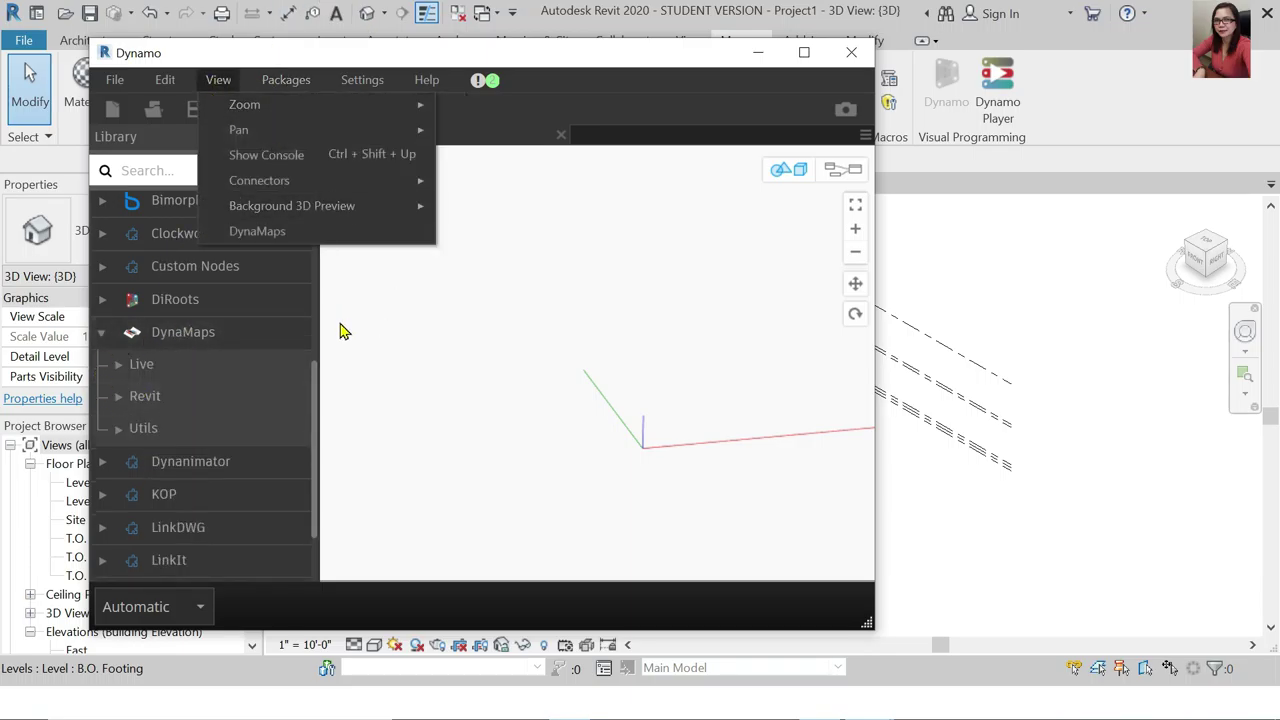
left_click(259, 233)
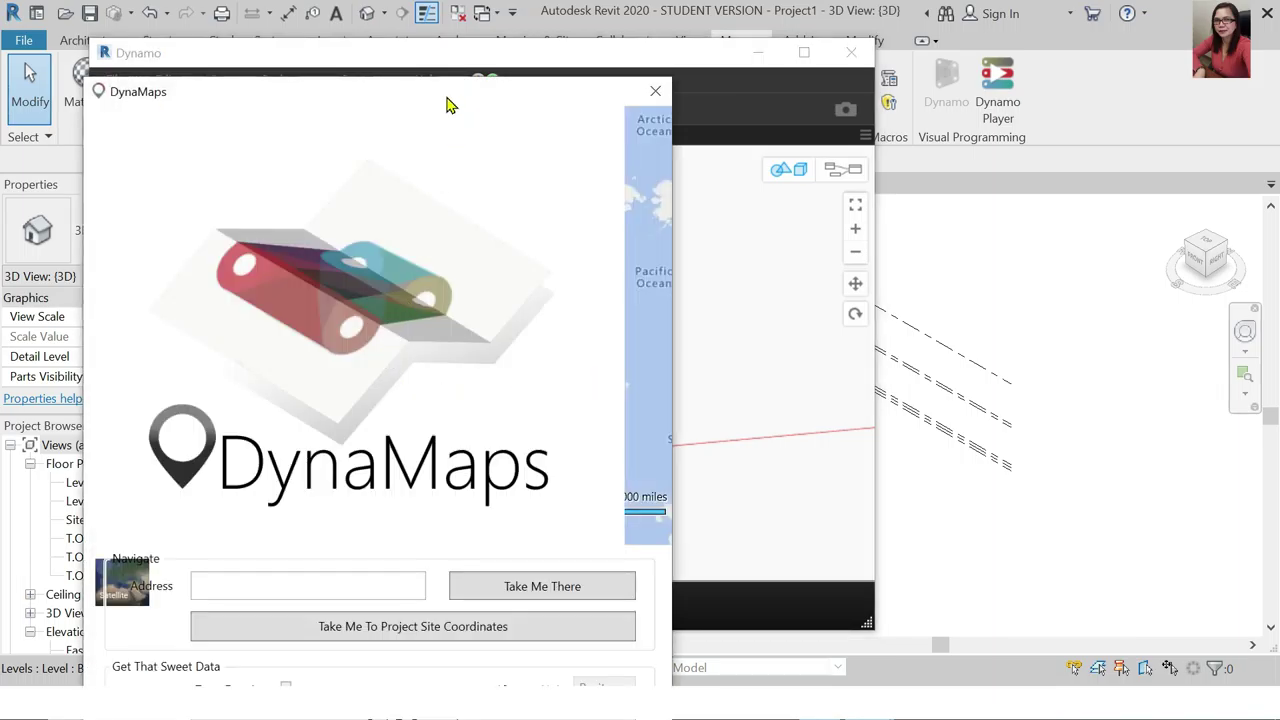
left_click_drag(447, 105, 1049, 27)
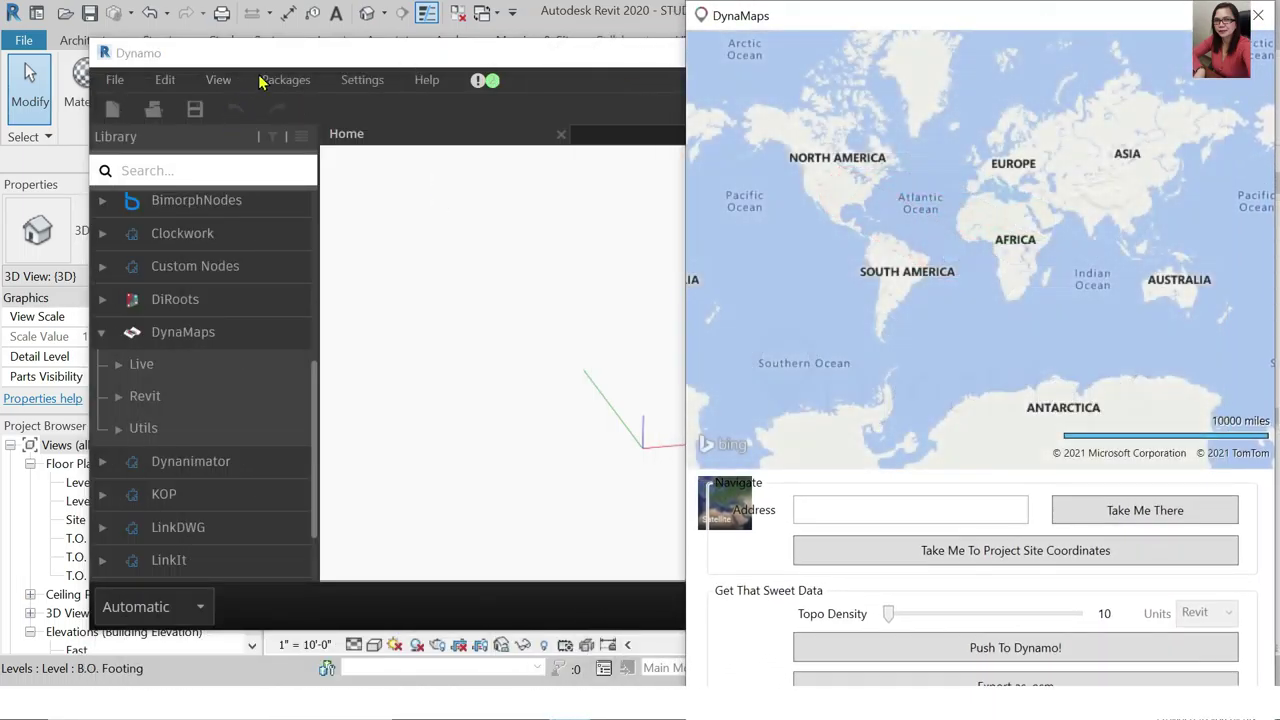
Open the Geometry Scaling working range settings
left_click(217, 81)
mouse_move(300, 208)
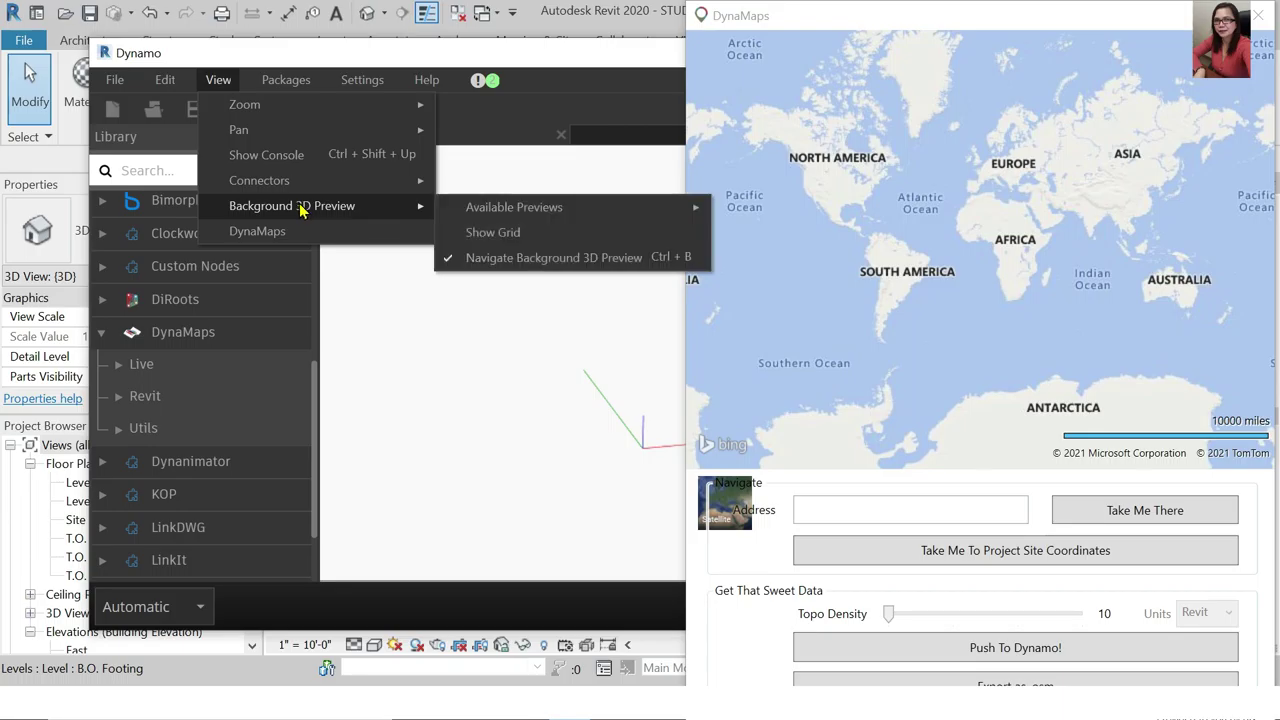
left_click(362, 80)
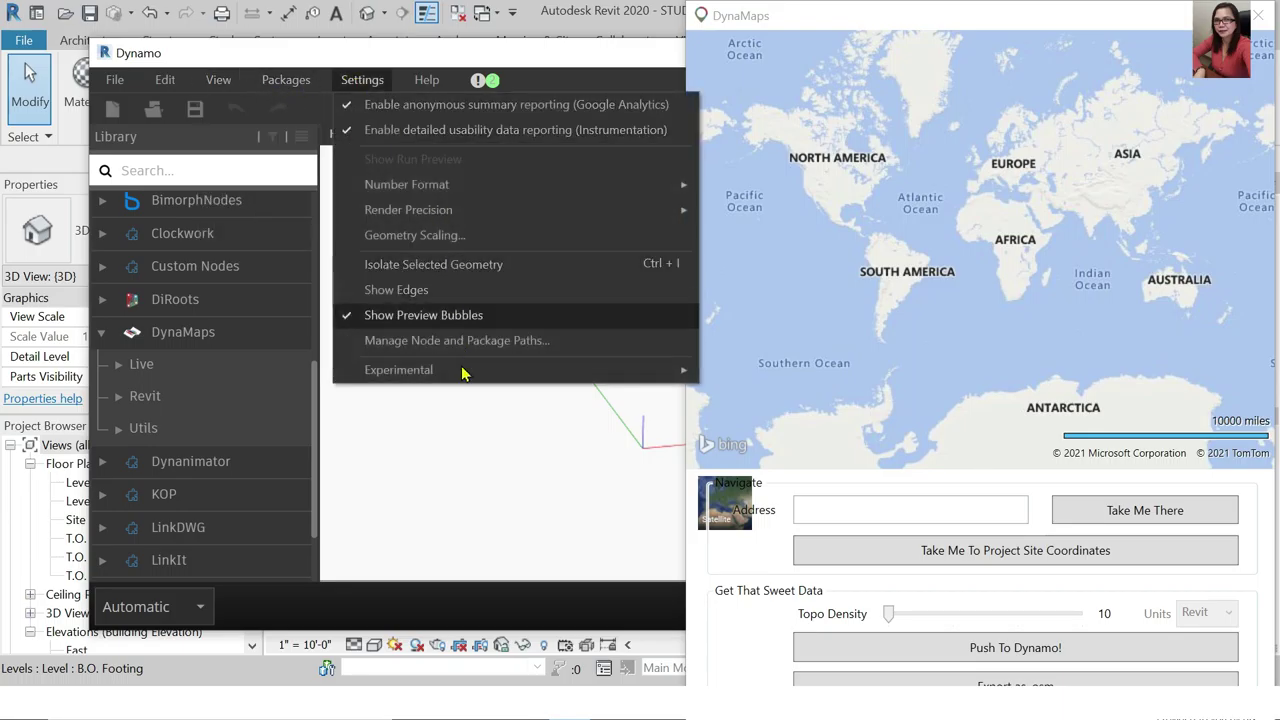
left_click(448, 243)
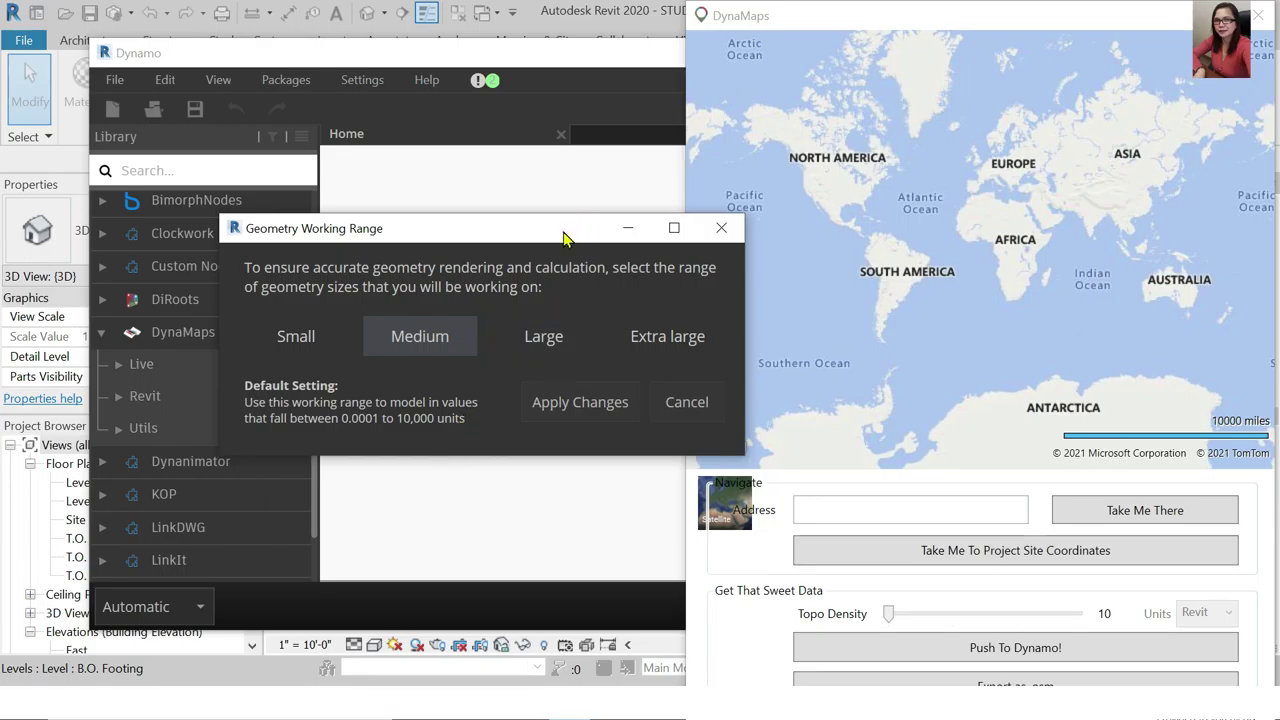
Set the geometry working range to Large and apply the change
left_click_drag(563, 237, 517, 157)
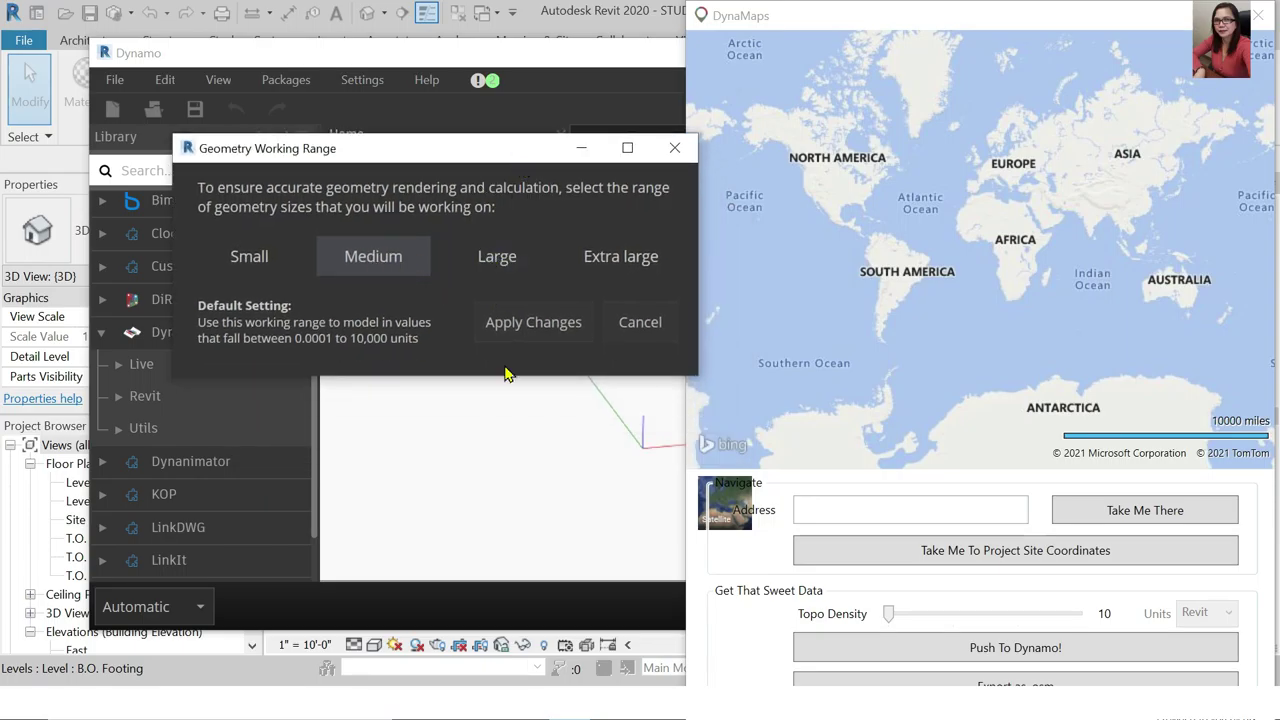
left_click(509, 265)
left_click(530, 330)
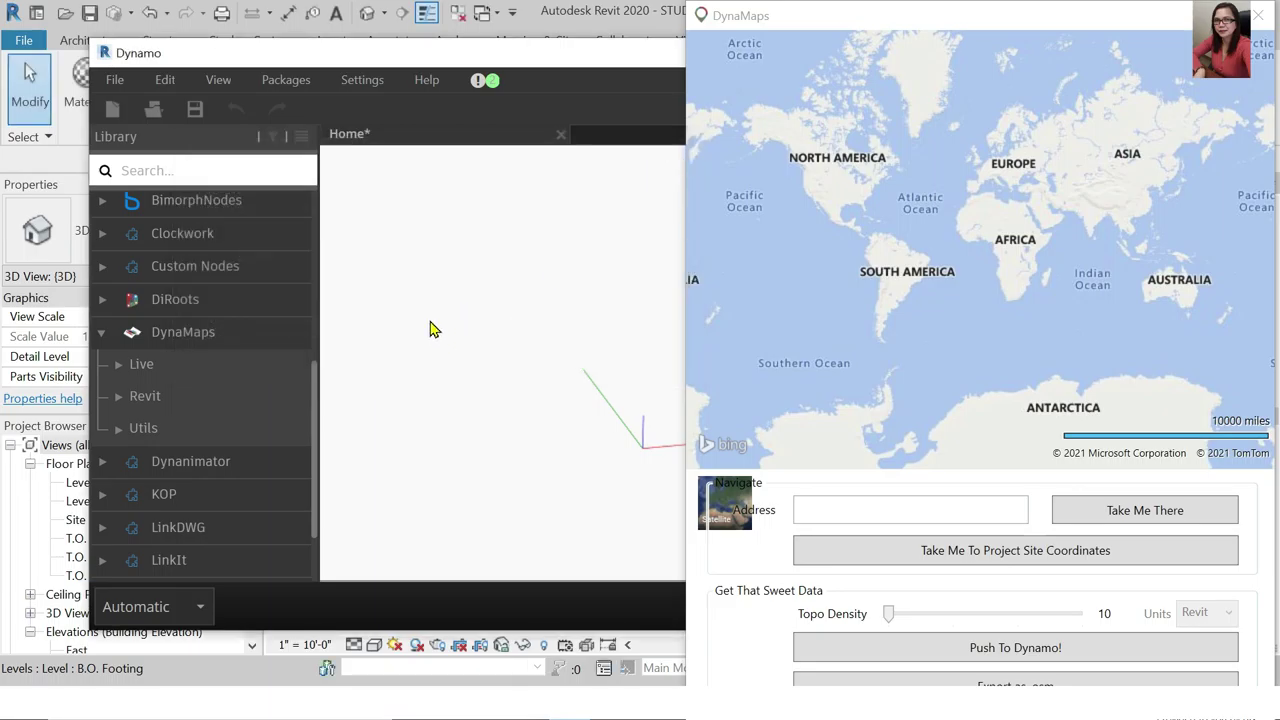
Turn on Show Grid for the background 3D preview
left_click(286, 80)
mouse_move(218, 80)
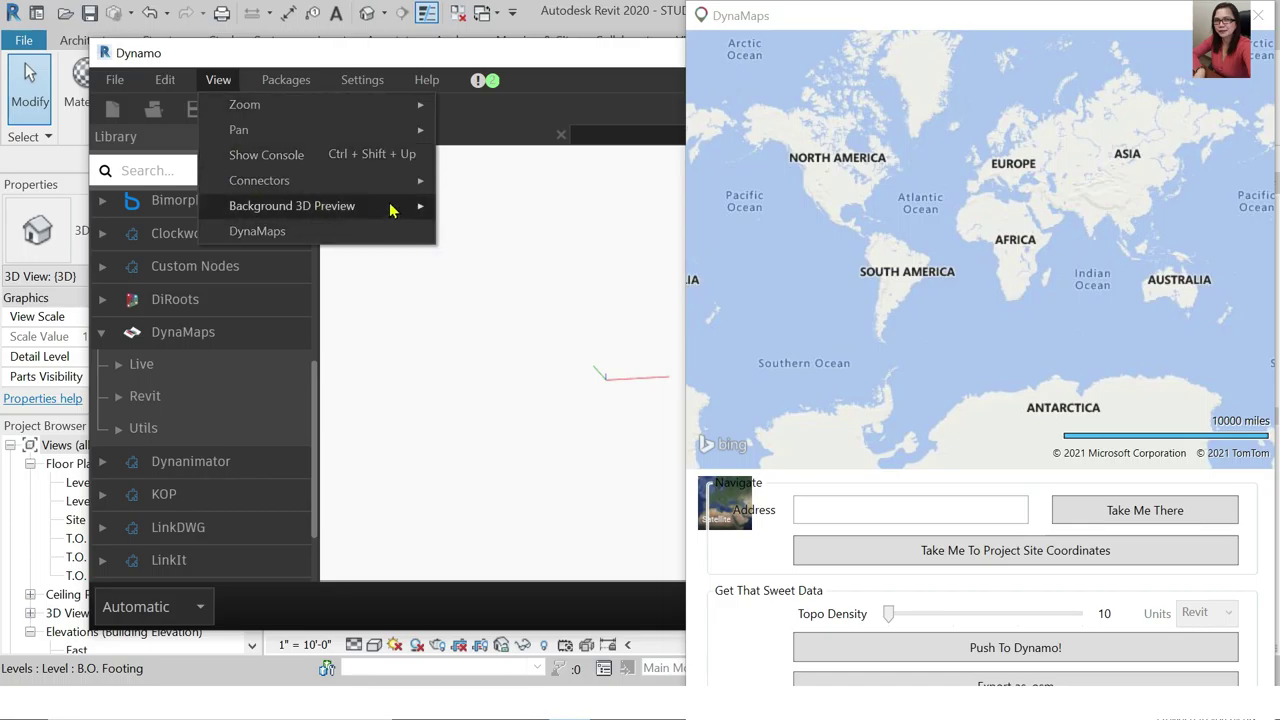
mouse_move(391, 208)
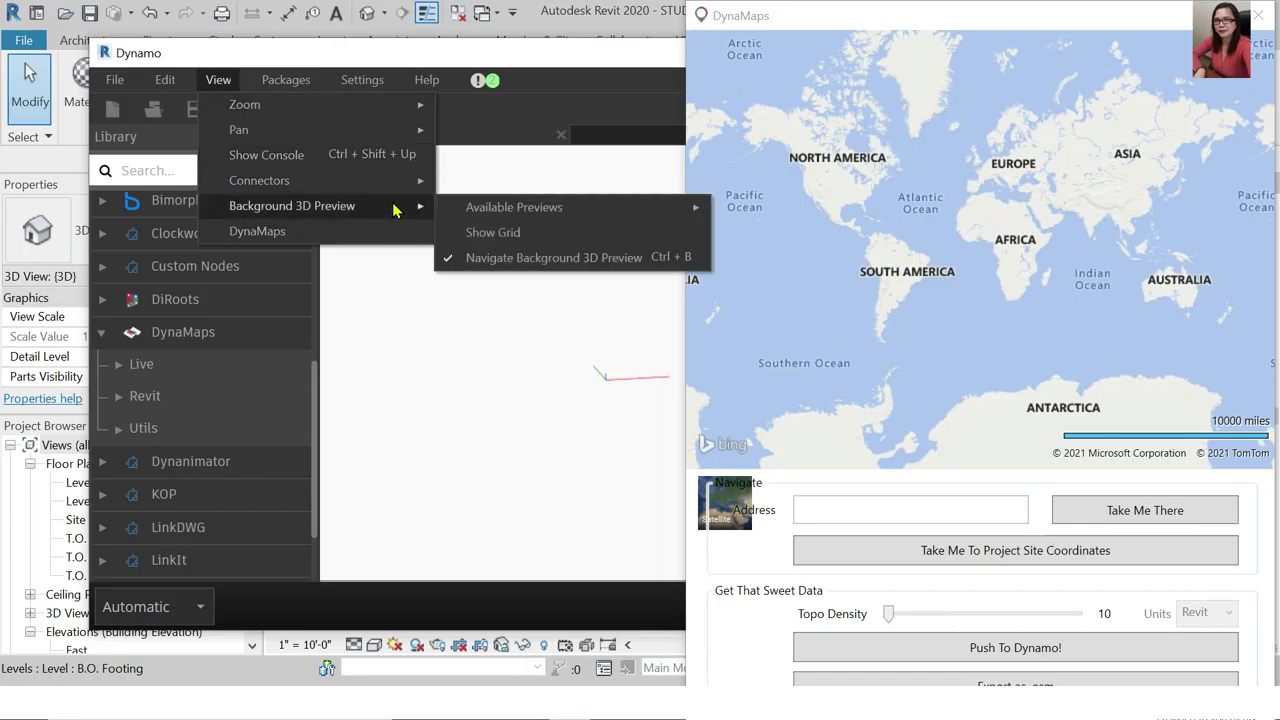
left_click(579, 258)
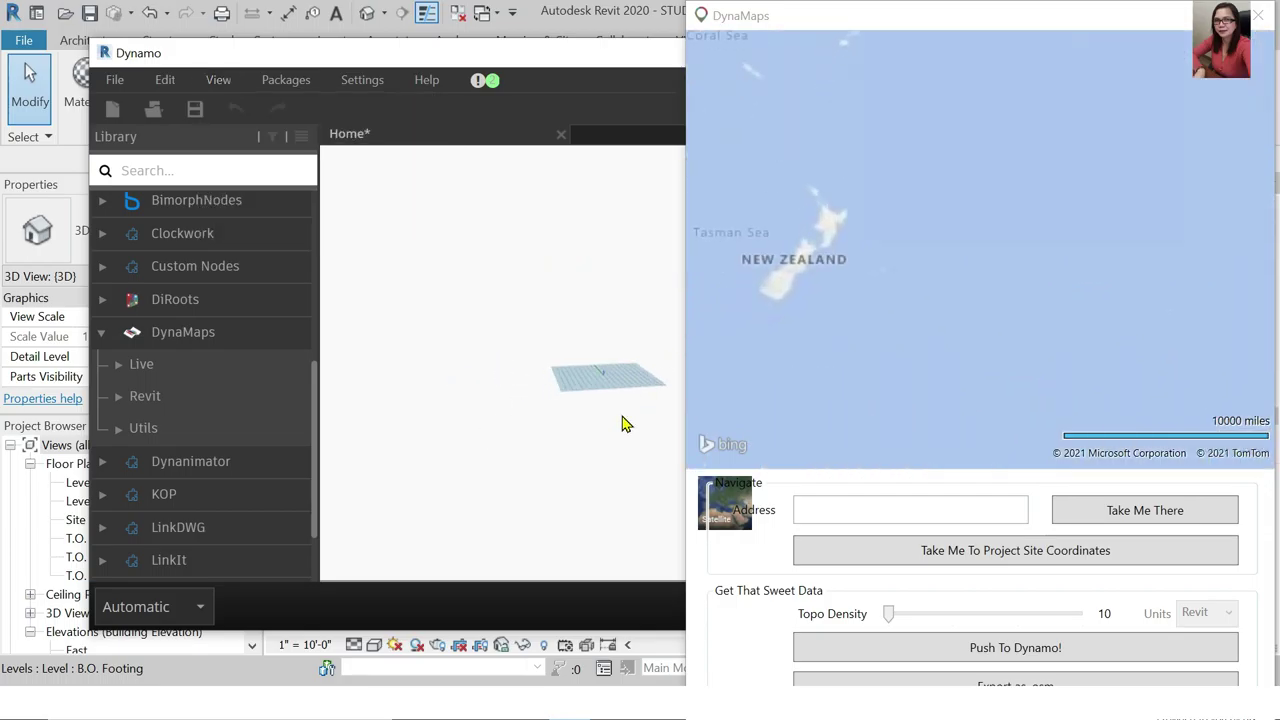
scroll(628, 355, "up", 3)
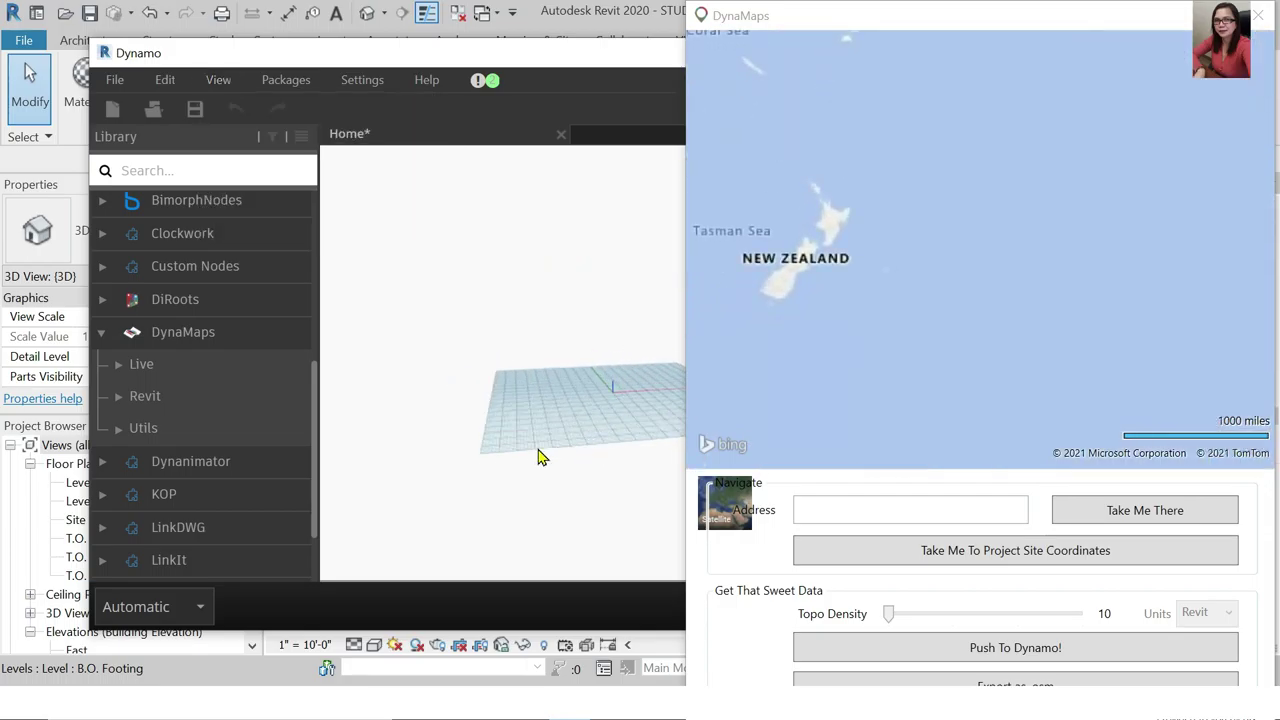
Arrange the DynaMaps and Dynamo windows side by side and switch the preview to orbit
left_click_drag(919, 16, 394, 104)
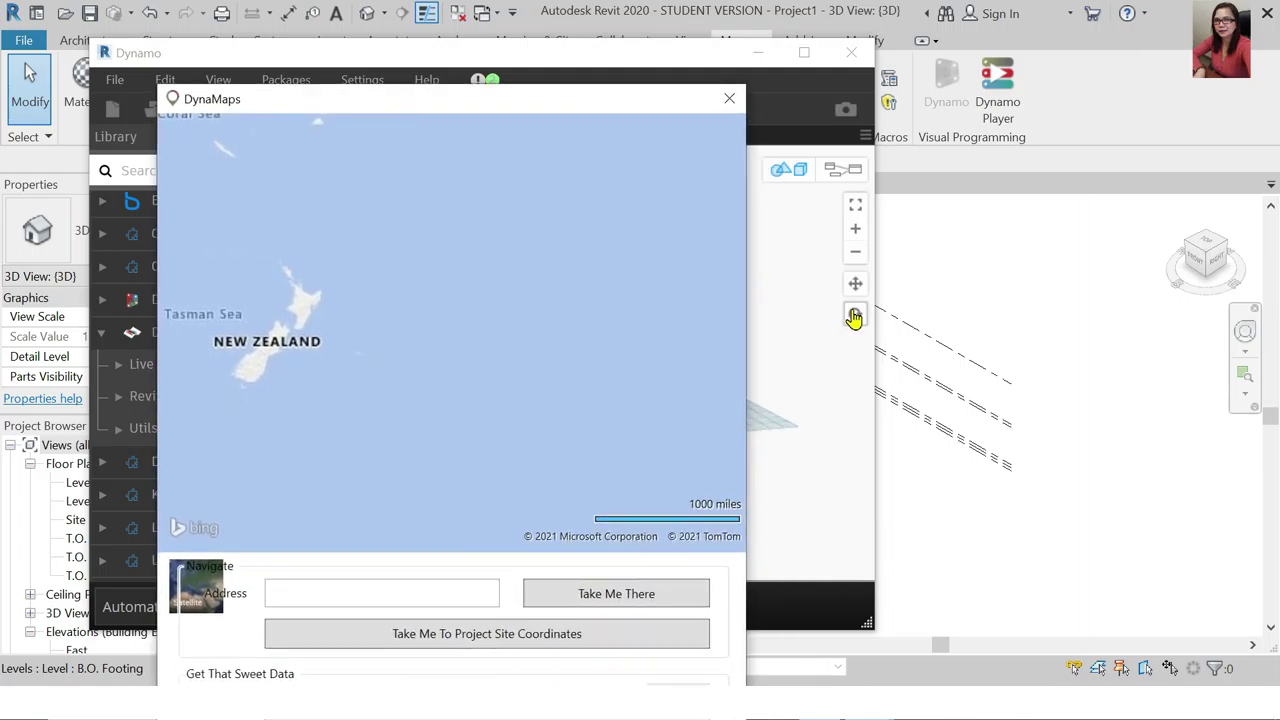
left_click_drag(598, 110, 1150, 28)
left_click_drag(600, 63, 375, 42)
left_click(629, 293)
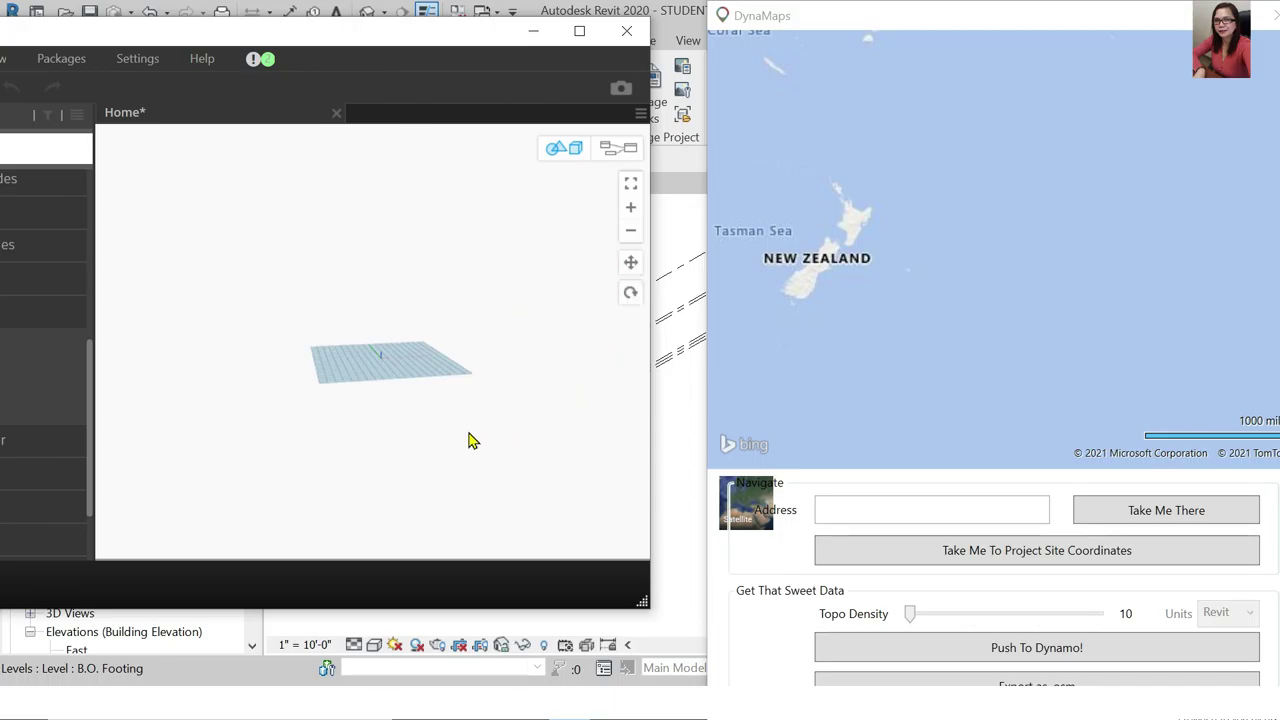
Enter 'San Dionisio Paranaque Philippines' in the DynaMaps Address box
left_click_drag(491, 418, 374, 431)
scroll(374, 346, "up", 5)
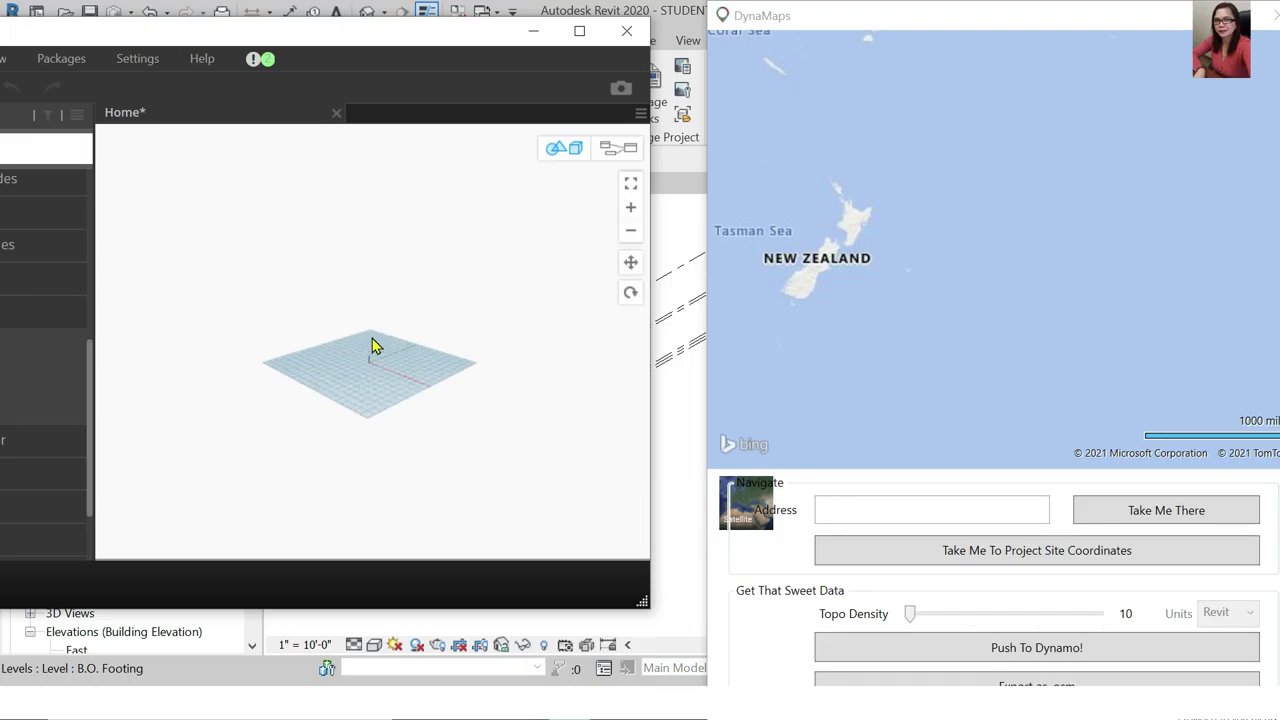
scroll(420, 334, "down", 5)
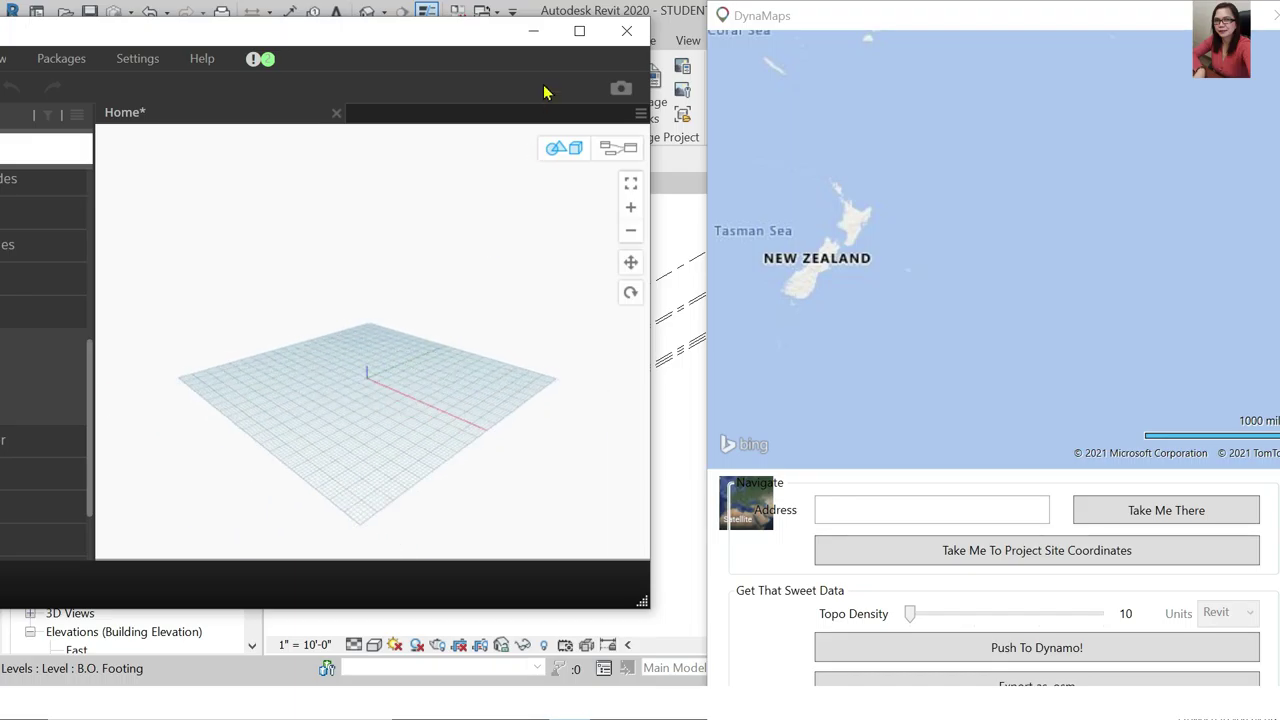
scroll(1069, 331, "down", 1)
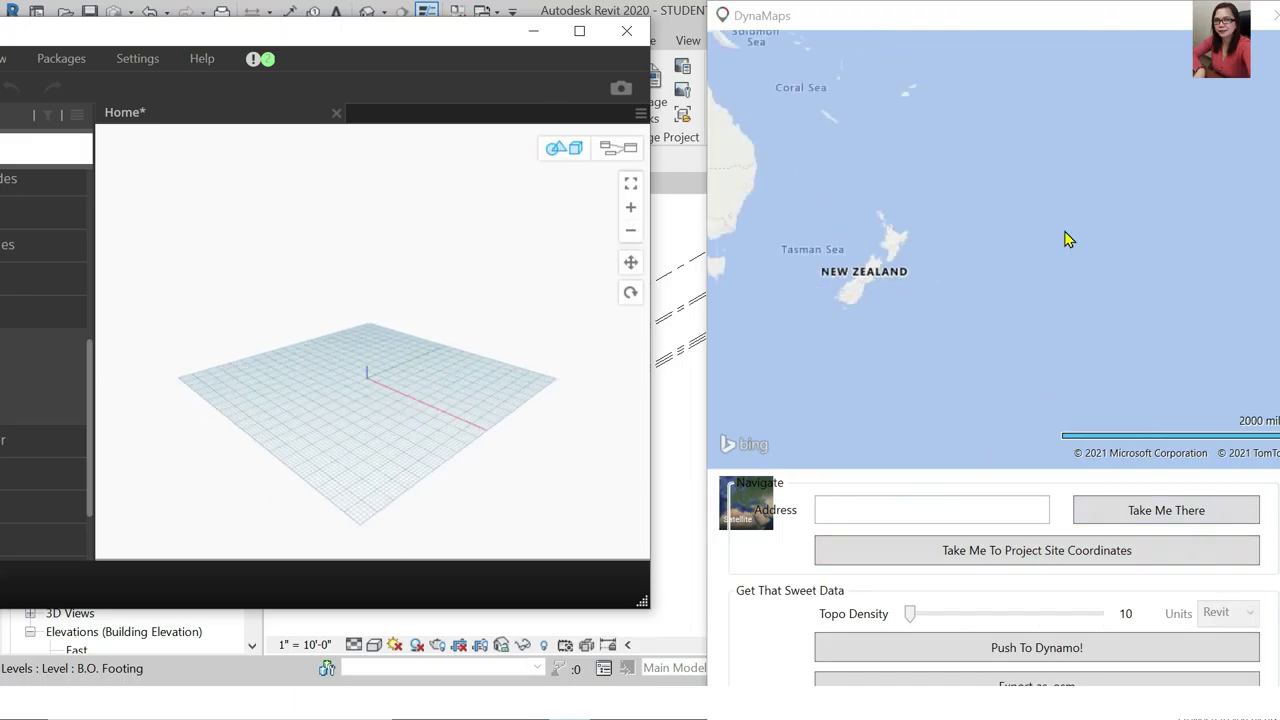
left_click(906, 513)
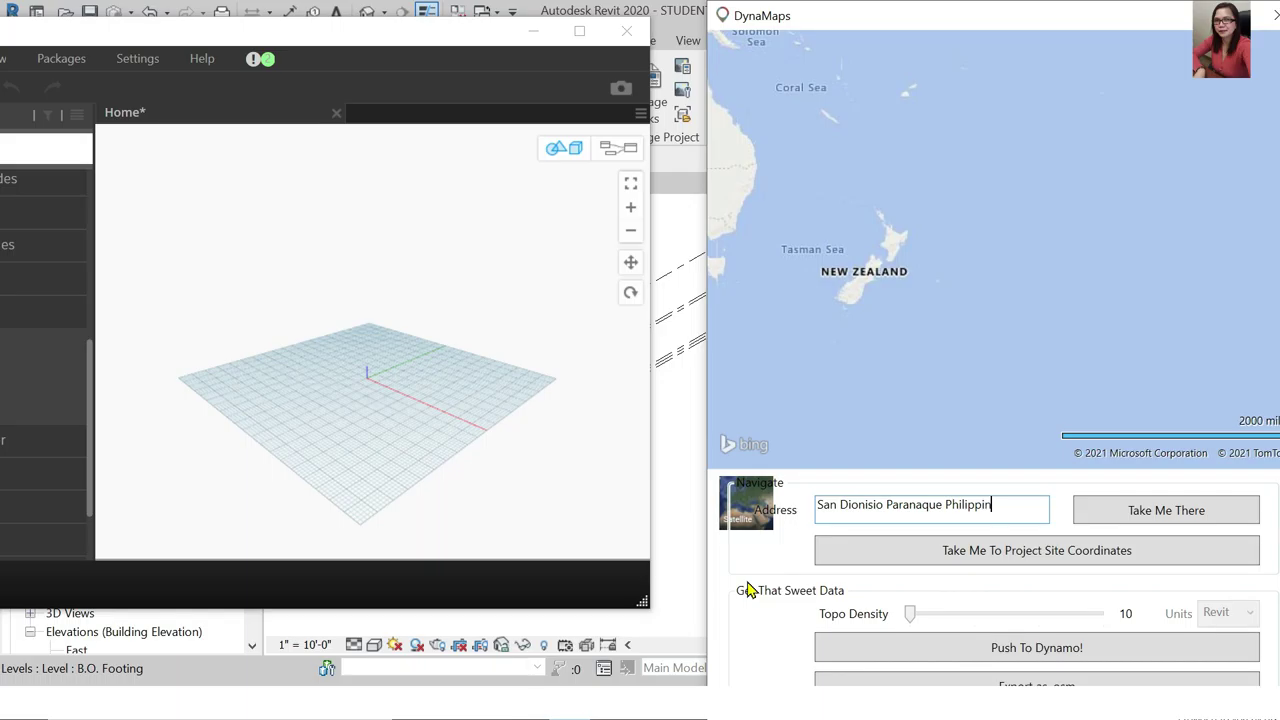
Fly the map to the San Dionisio address and show it as satellite imagery
left_click(1248, 505)
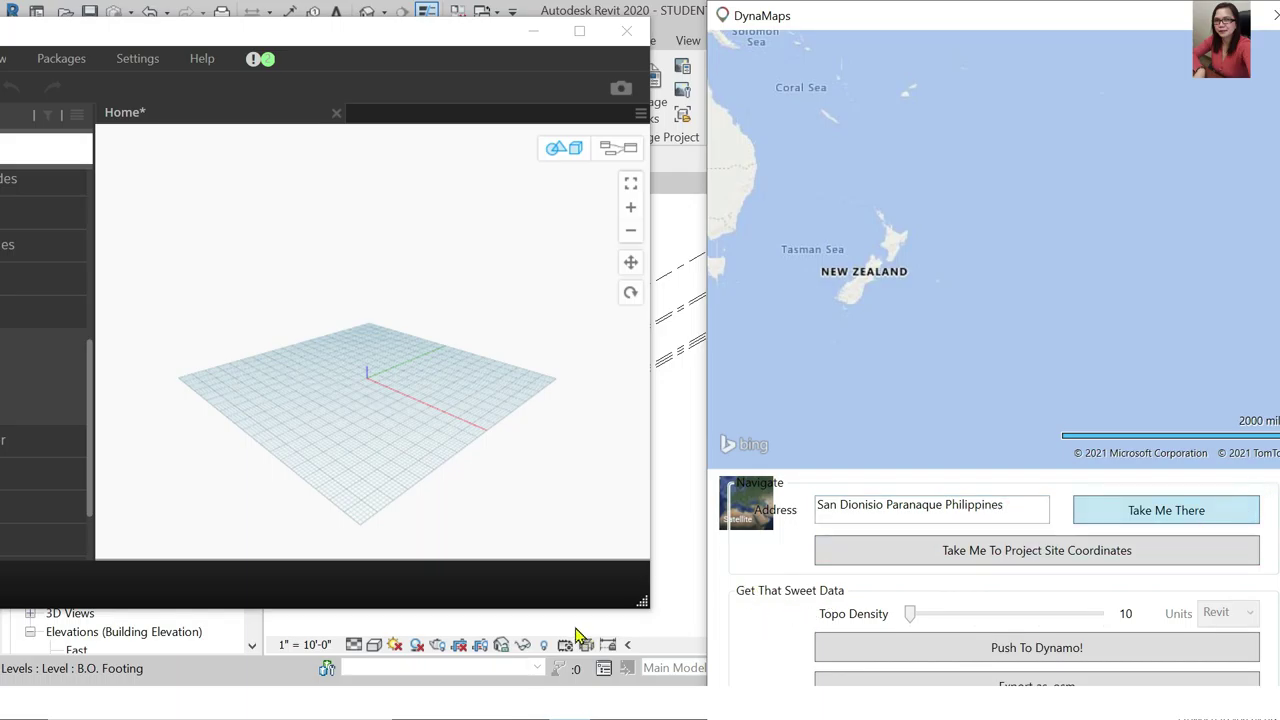
scroll(1010, 308, "down", 5)
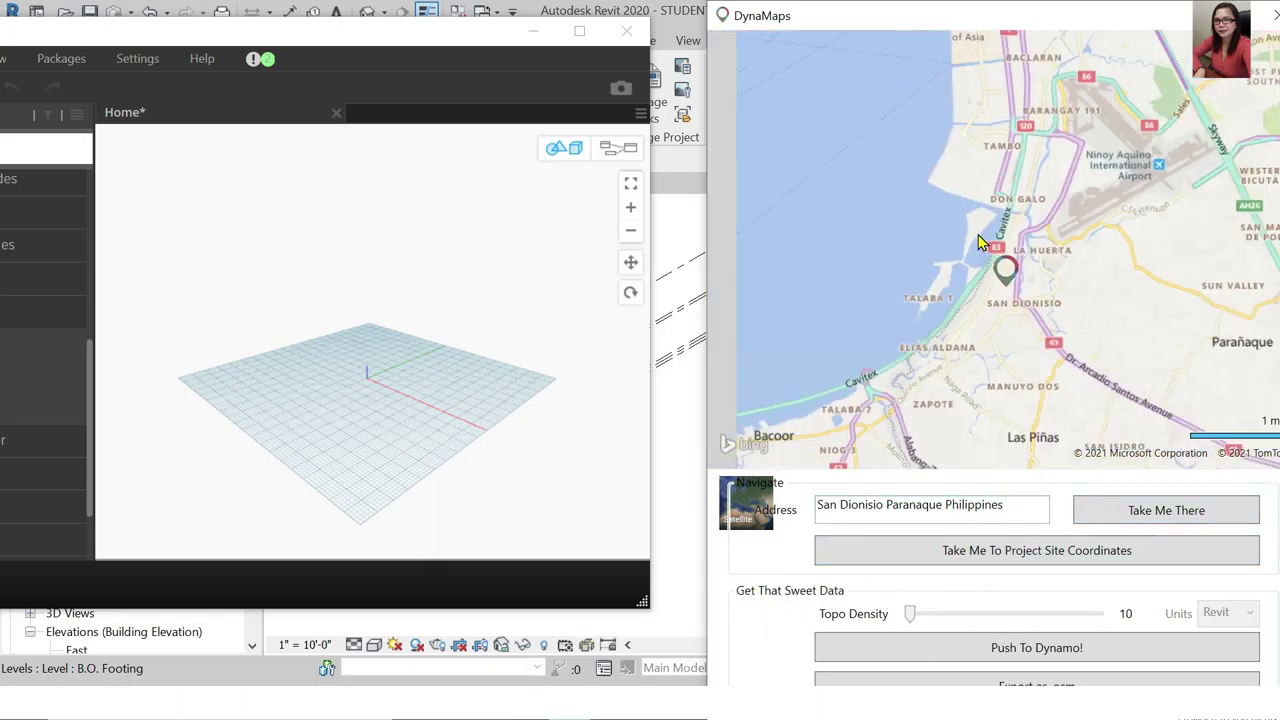
left_click(749, 513)
scroll(990, 290, "up", 5)
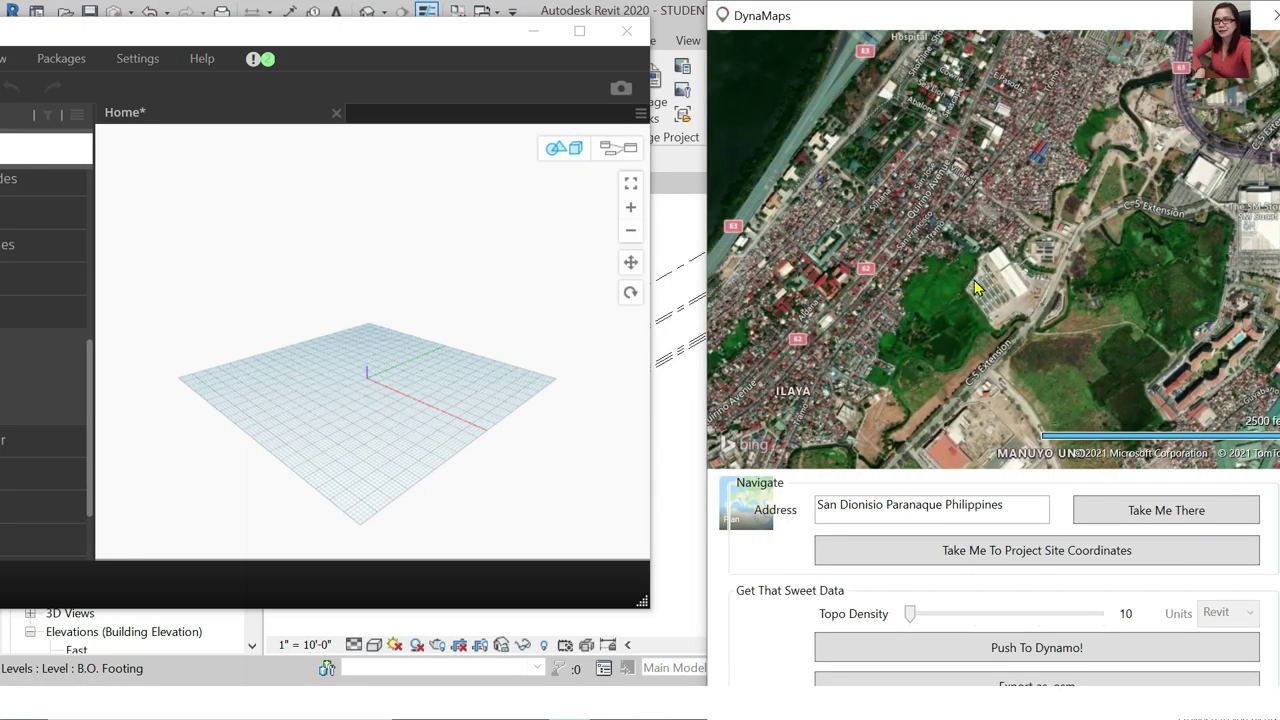
scroll(960, 310, "down", 3)
scroll(945, 335, "up", 4)
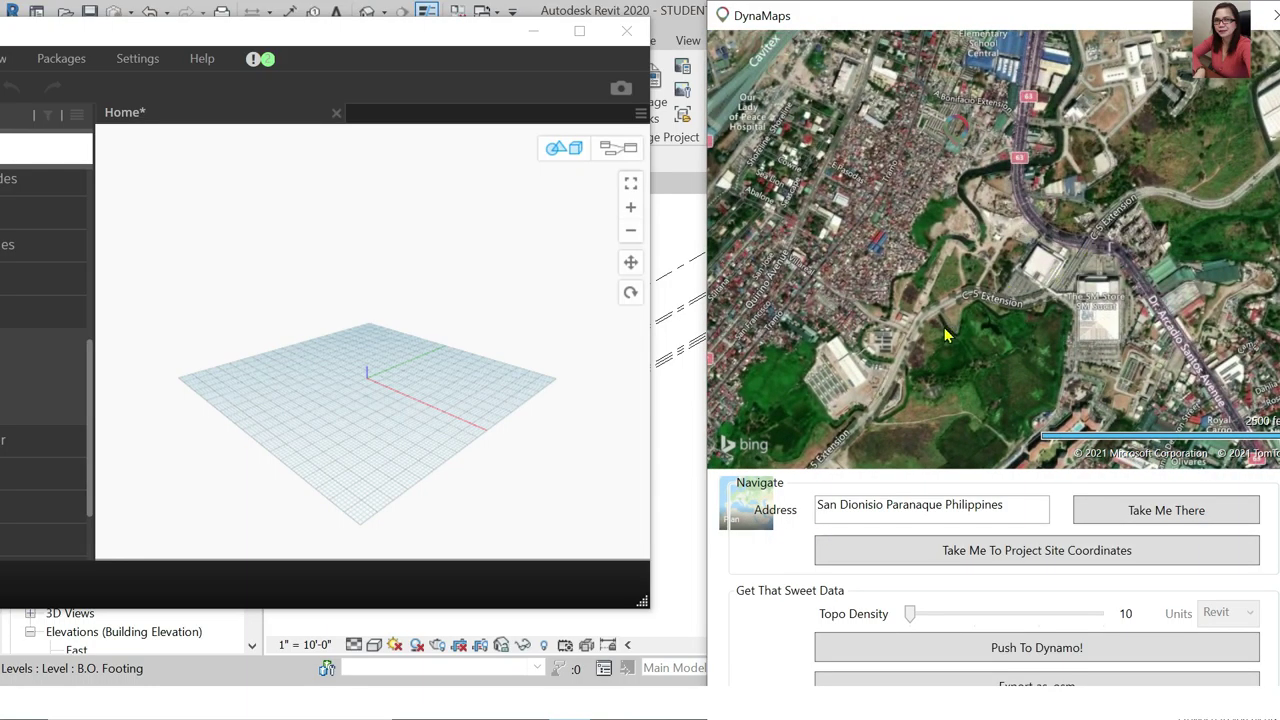
scroll(945, 335, "down", 3)
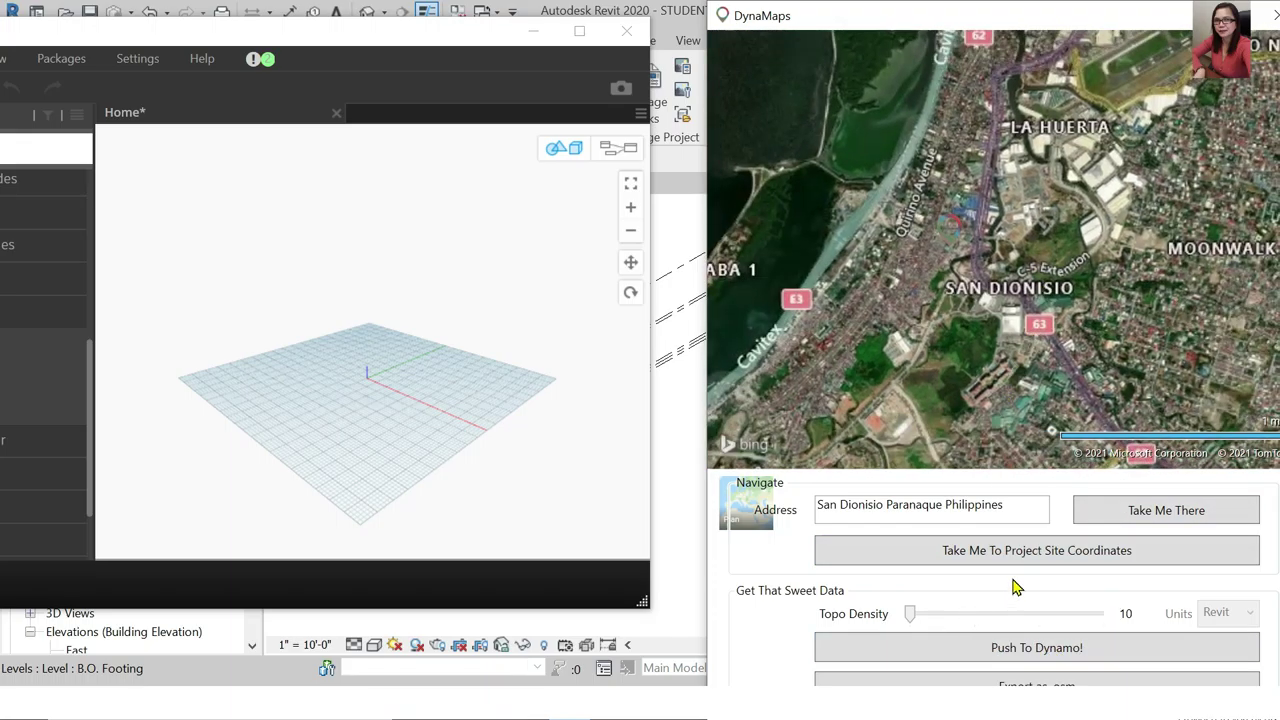
Push the San Dionisio site data to Dynamo and zoom the 3D preview to fit
left_click(1015, 652)
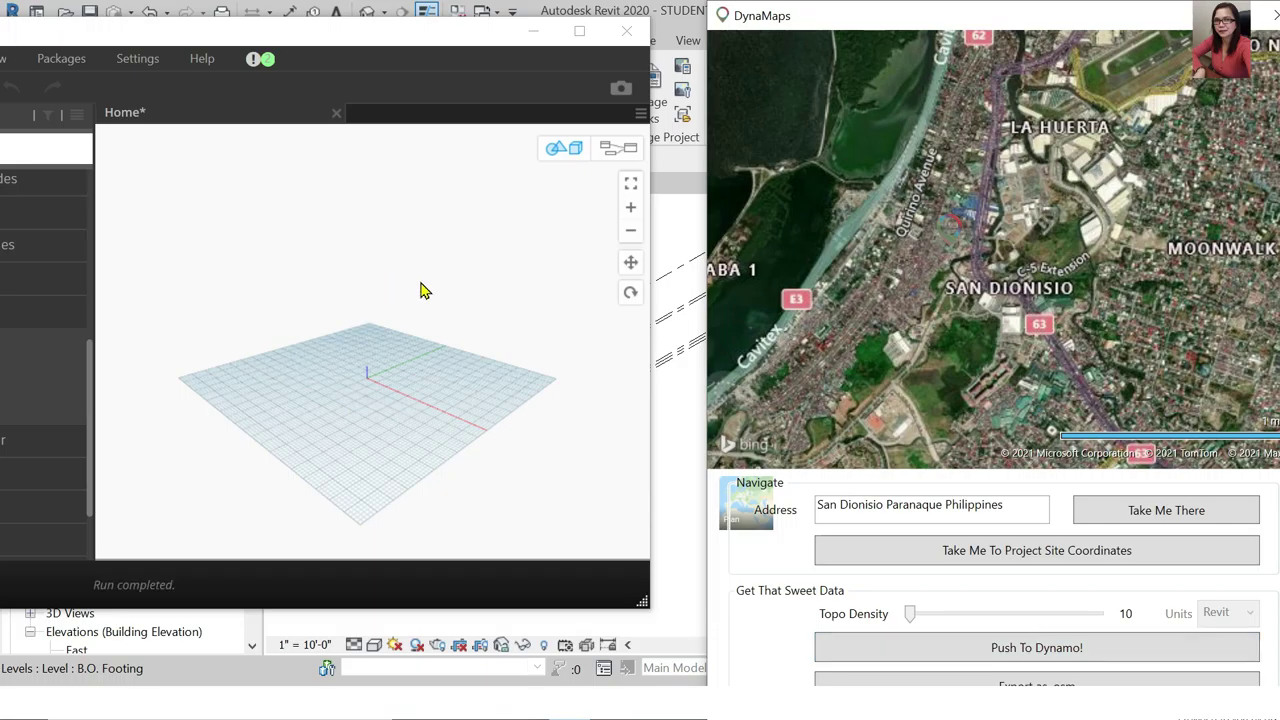
scroll(480, 405, "down", 4)
left_click(514, 418)
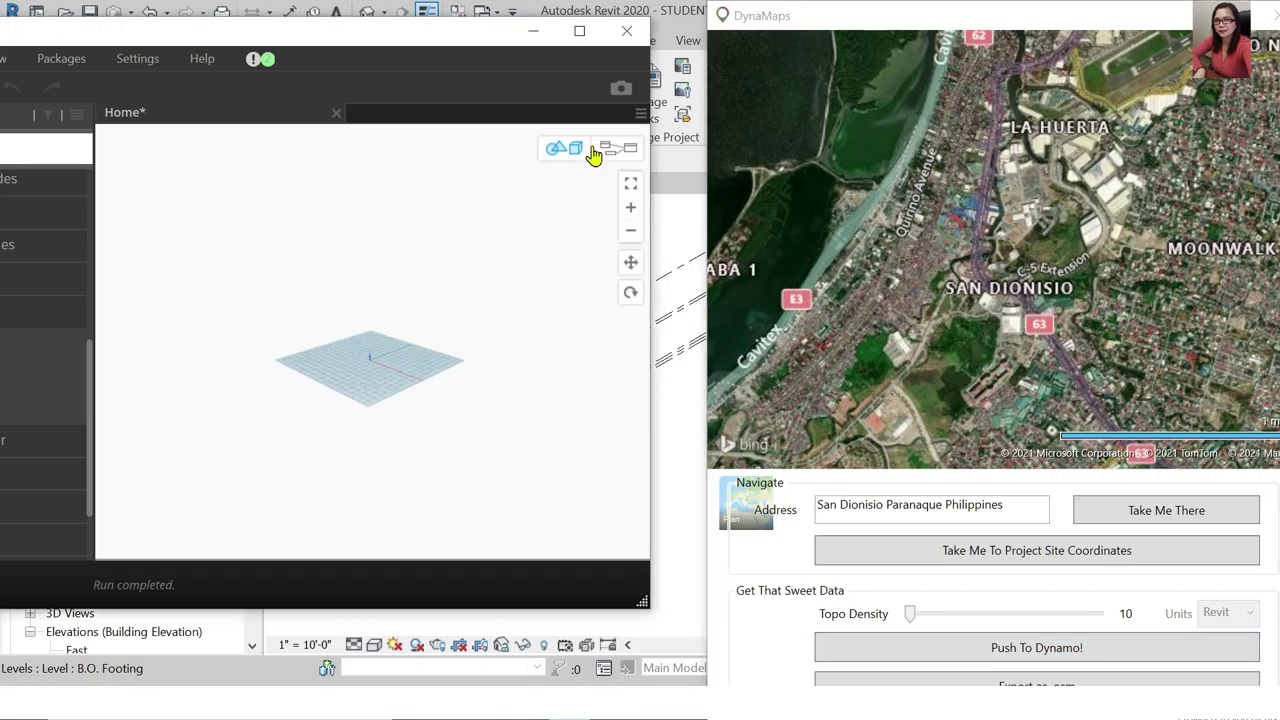
right_click(426, 220)
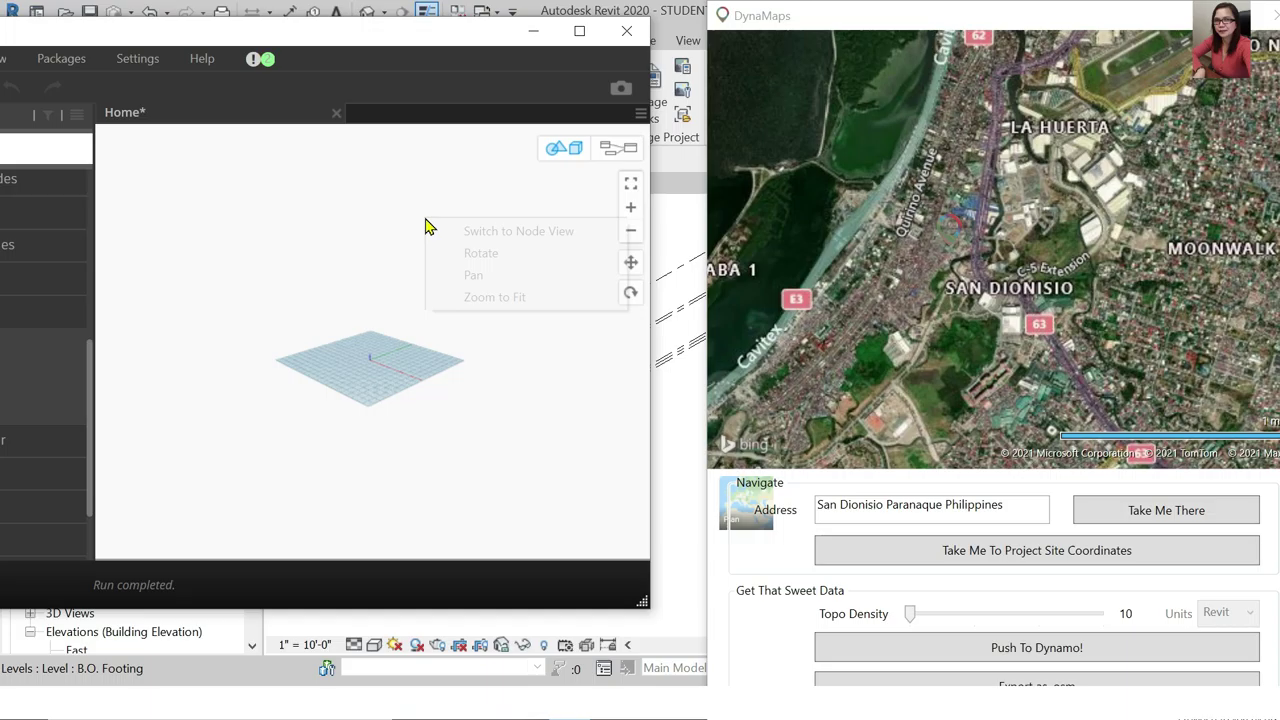
left_click(523, 297)
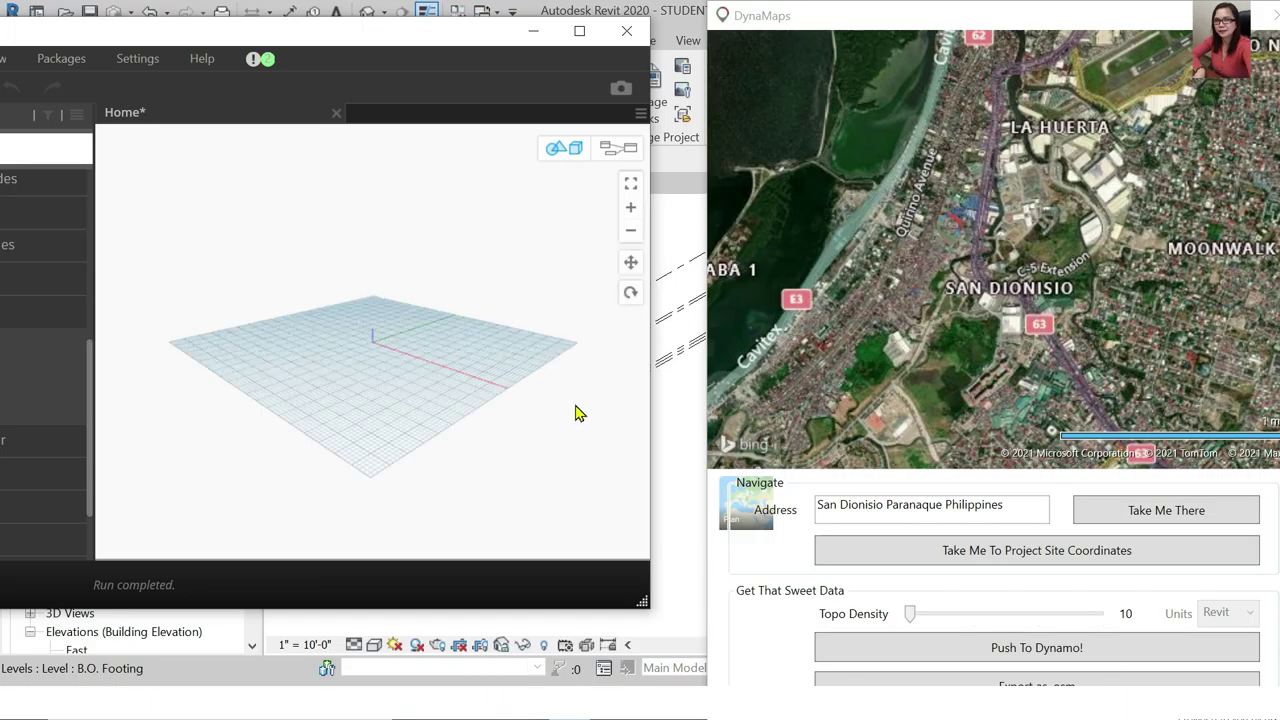
scroll(390, 343, "up", 5)
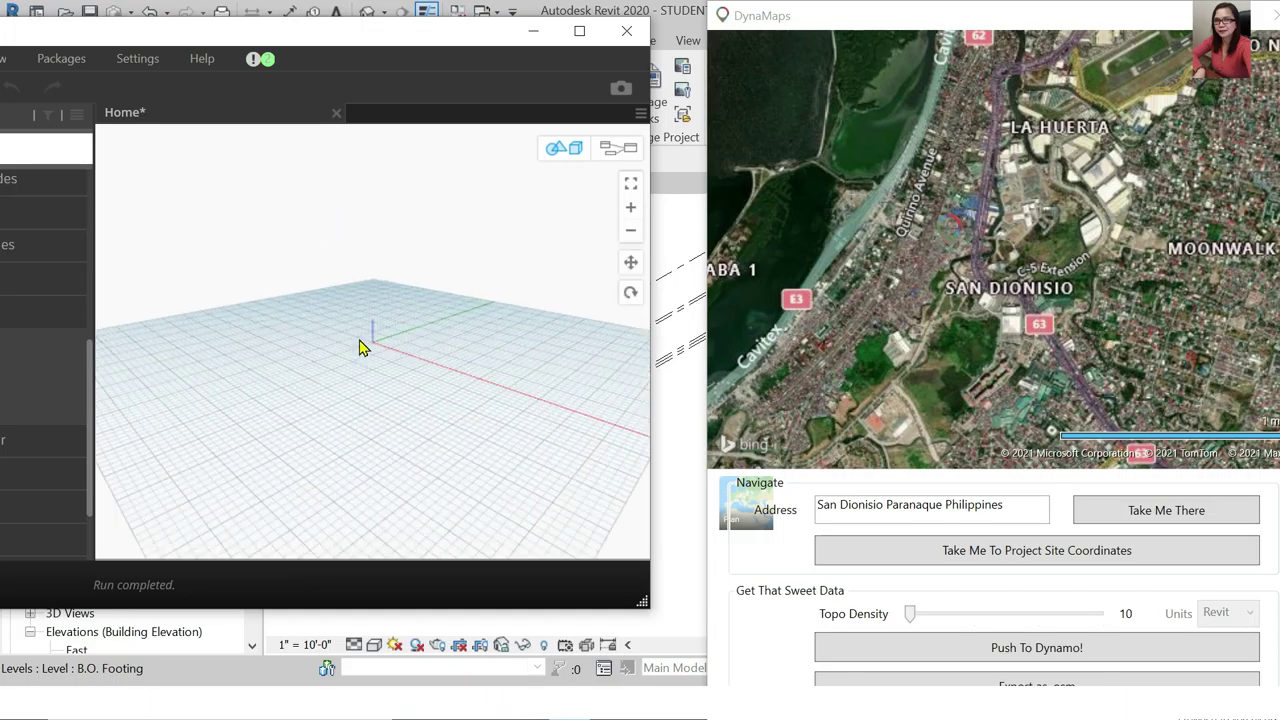
scroll(410, 362, "down", 3)
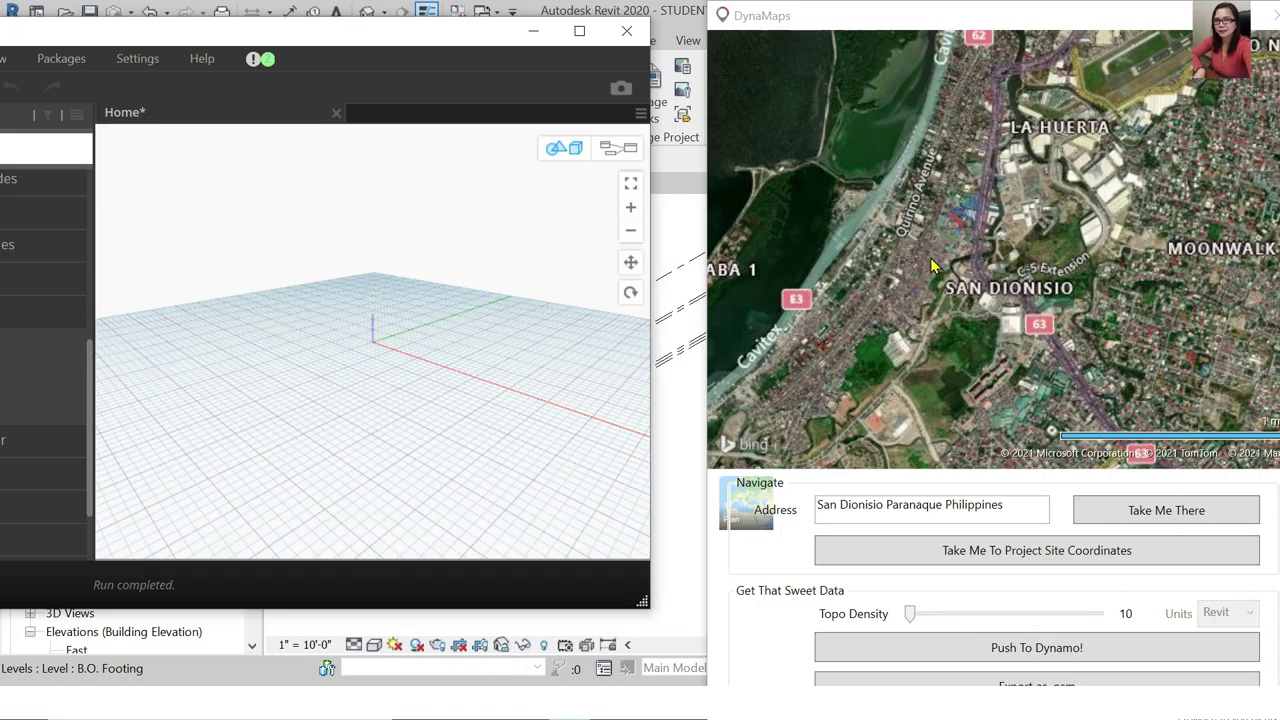
scroll(980, 294, "down", 3)
scroll(940, 272, "up", 6)
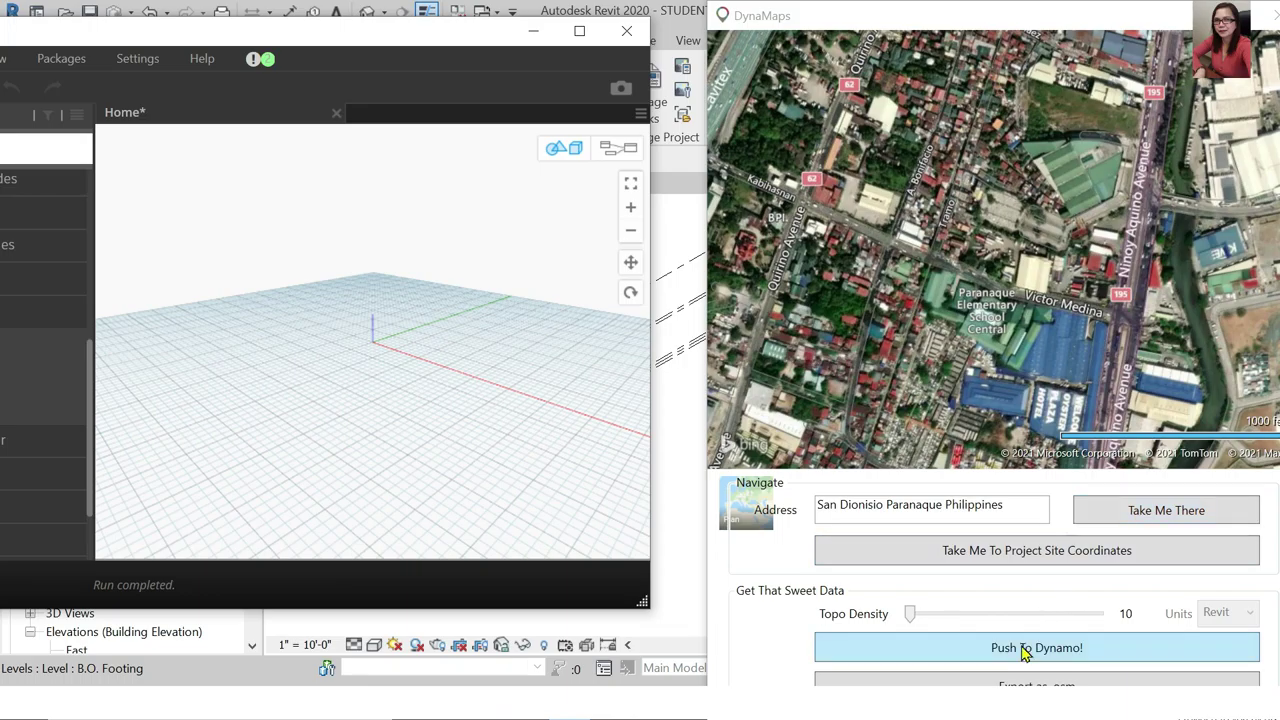
Raise Topo Density to 20 and resend the site data to Dynamo
left_click(952, 618)
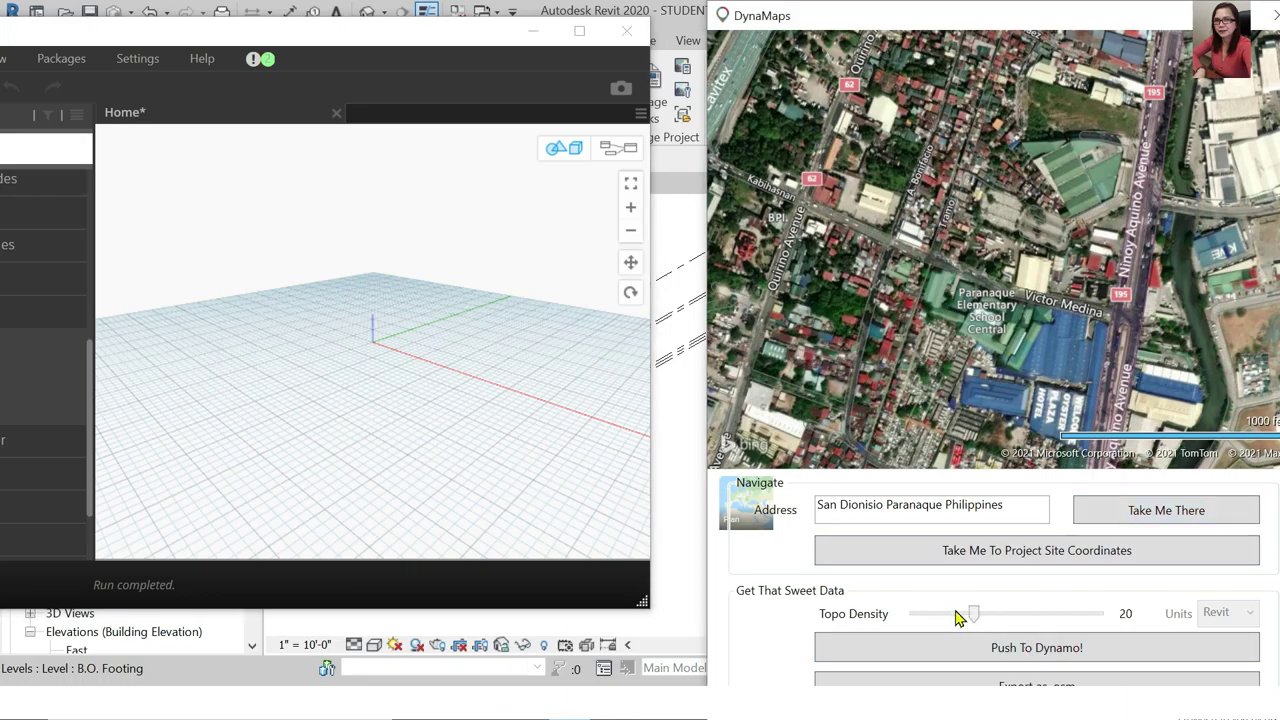
left_click(1024, 658)
right_click_drag(476, 404, 500, 350)
double_click(407, 36)
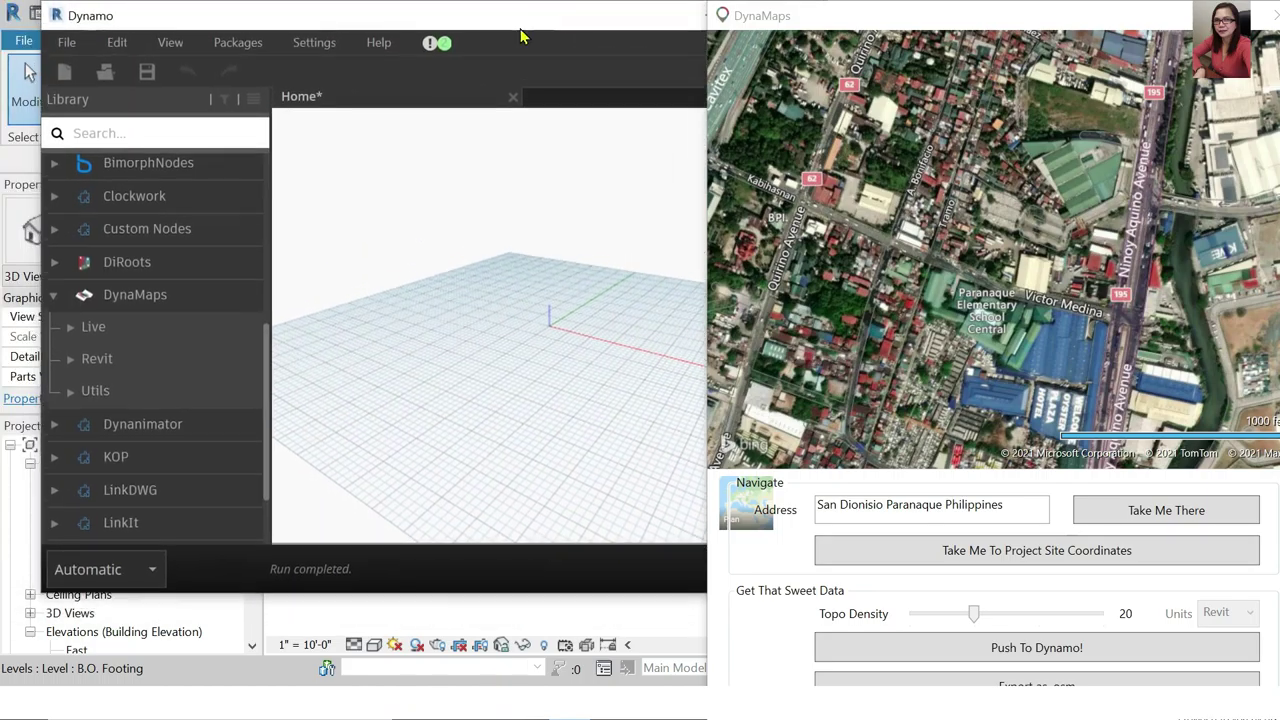
Dismiss both FileLoadException notifications and close the notifications window
left_click(434, 43)
left_click(455, 68)
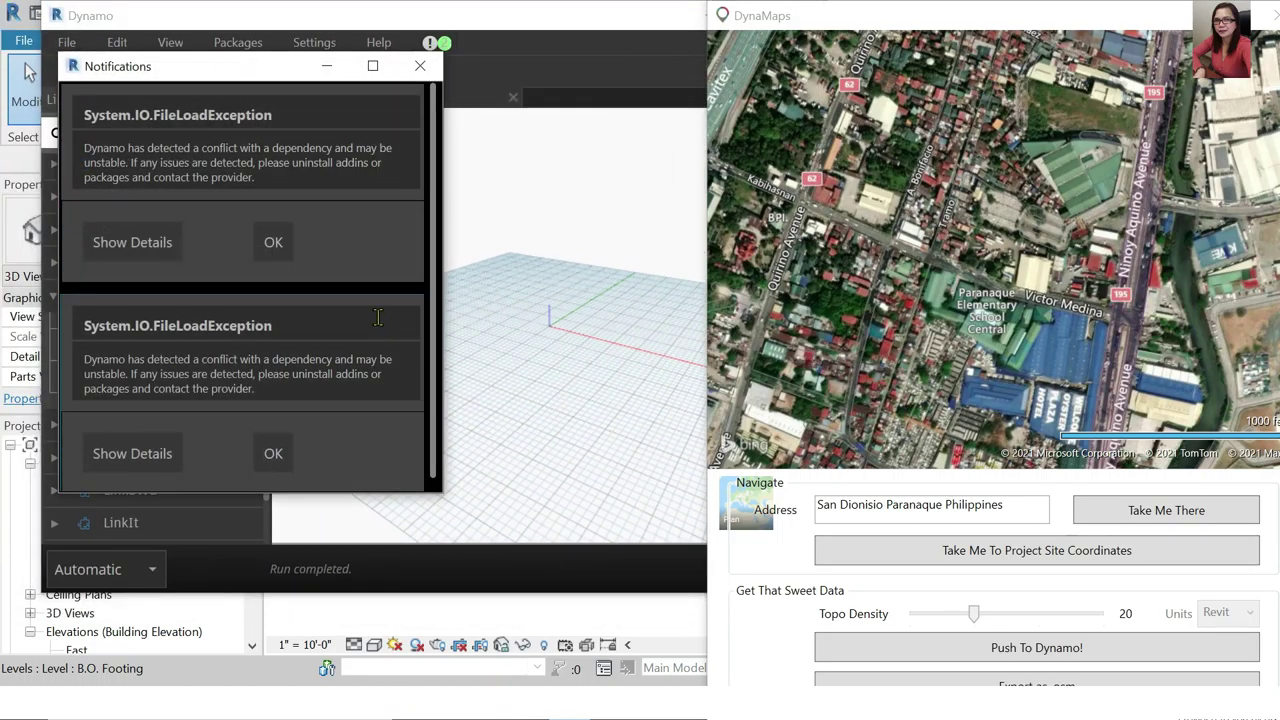
left_click(277, 245)
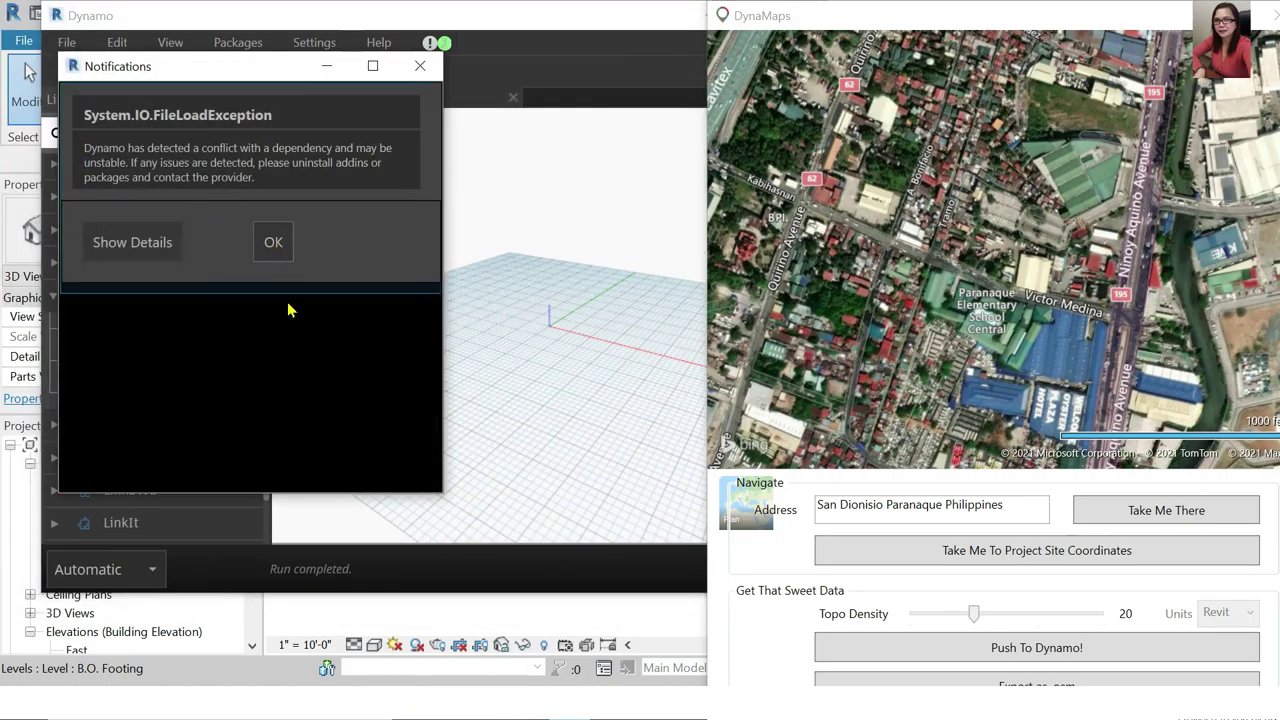
left_click(282, 245)
left_click(420, 66)
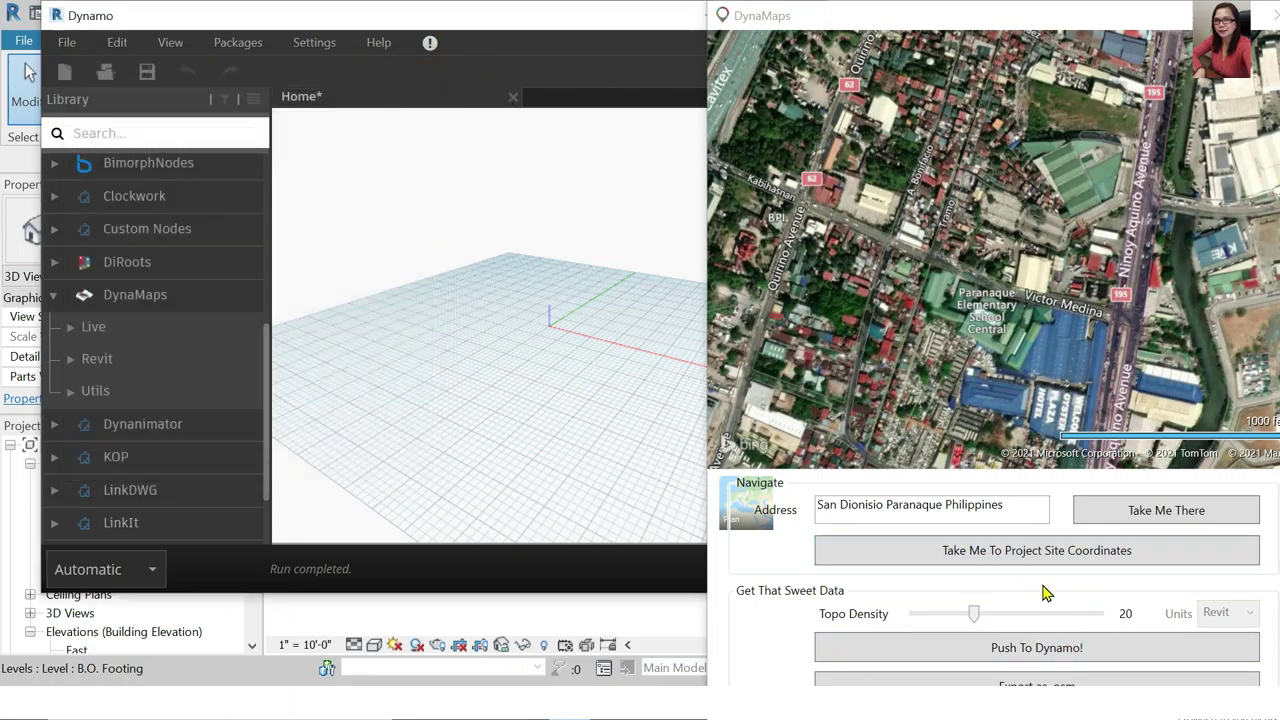
Frame Parañaque Cathedral and the Public Market on the satellite map and push the site data to Dynamo
left_click_drag(1022, 300, 1038, 362)
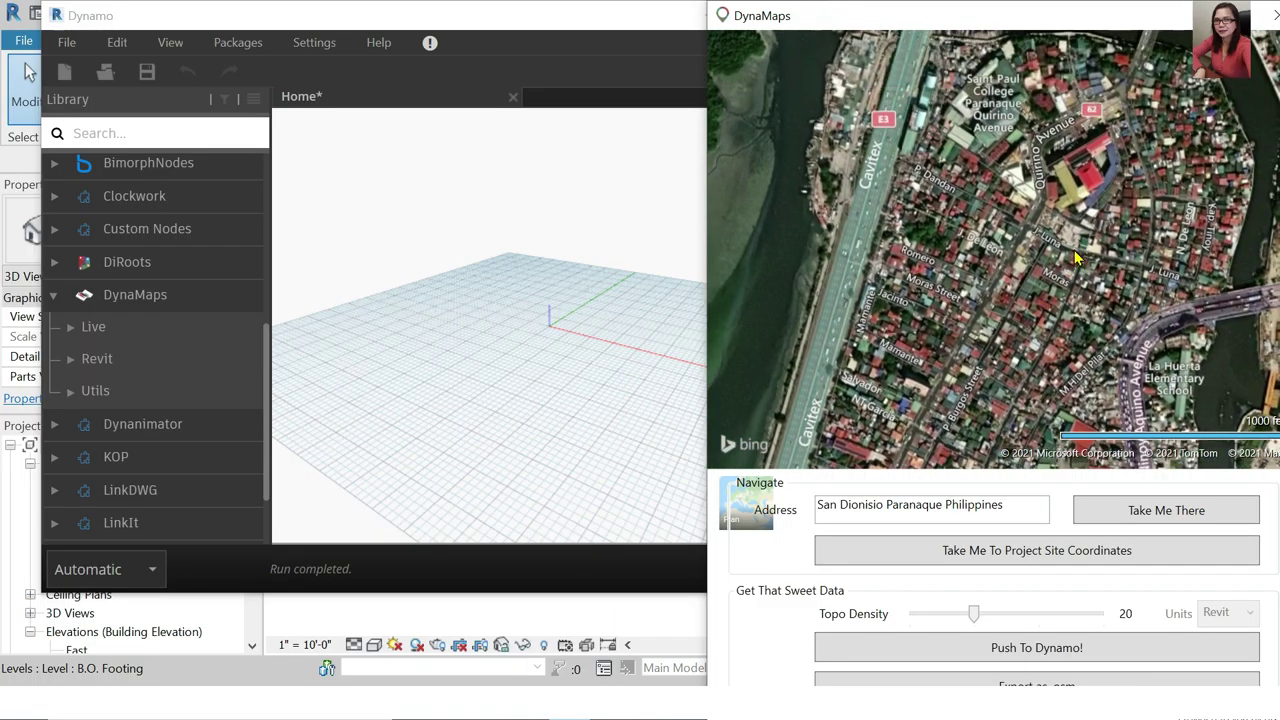
scroll(1046, 248, "up", 2)
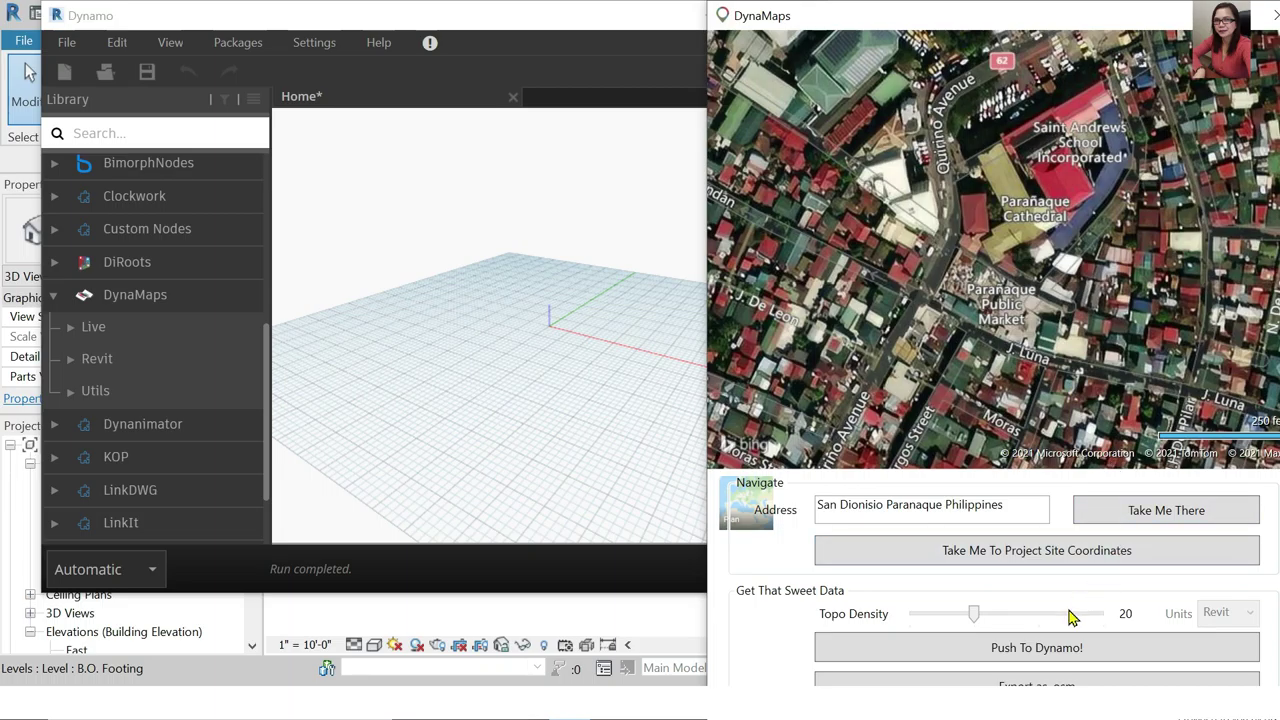
left_click(1036, 647)
Move the DynaMaps window aside to check Revit's 3D view, then return it to the right
scroll(440, 325, "down", 5)
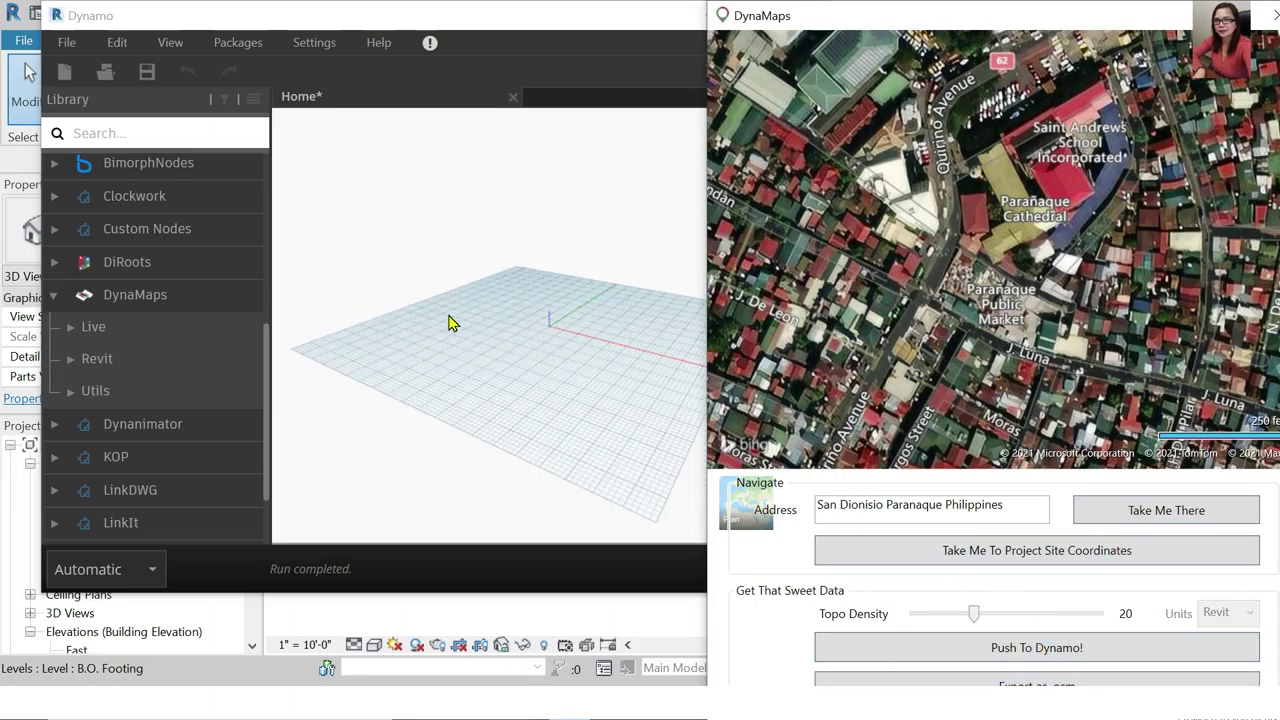
left_click_drag(1117, 21, 587, 21)
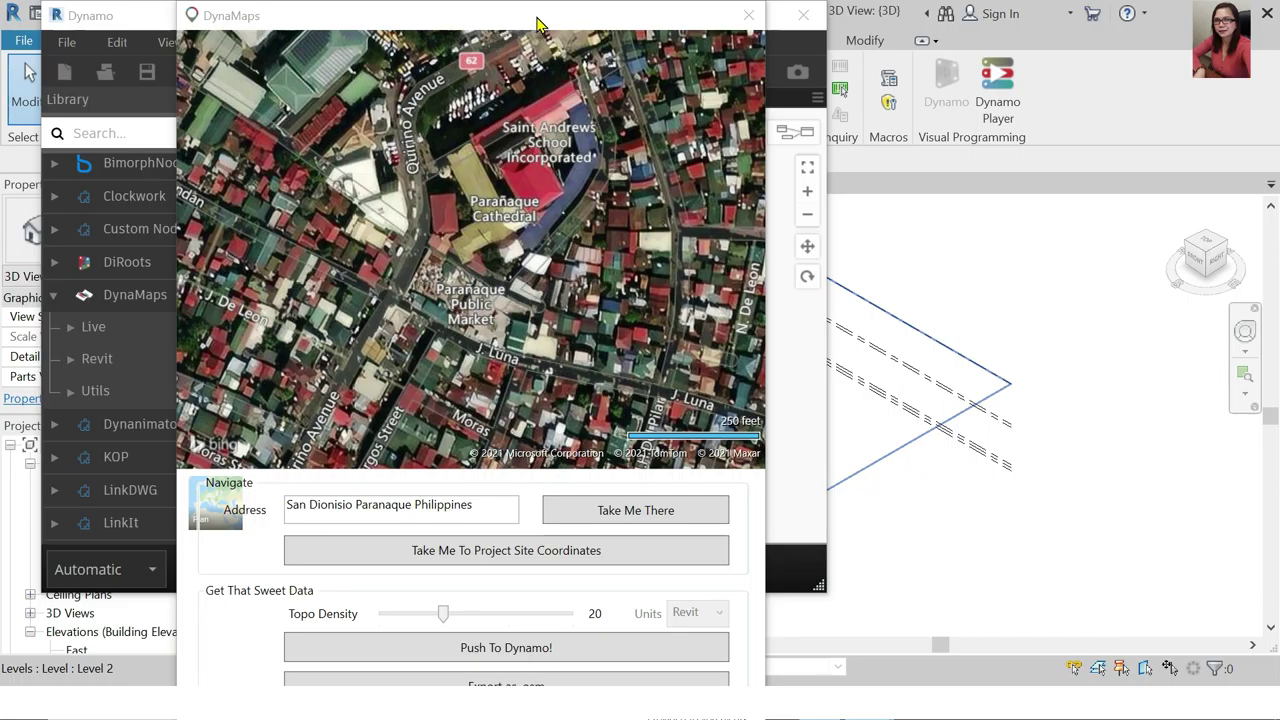
left_click_drag(537, 23, 1024, 18)
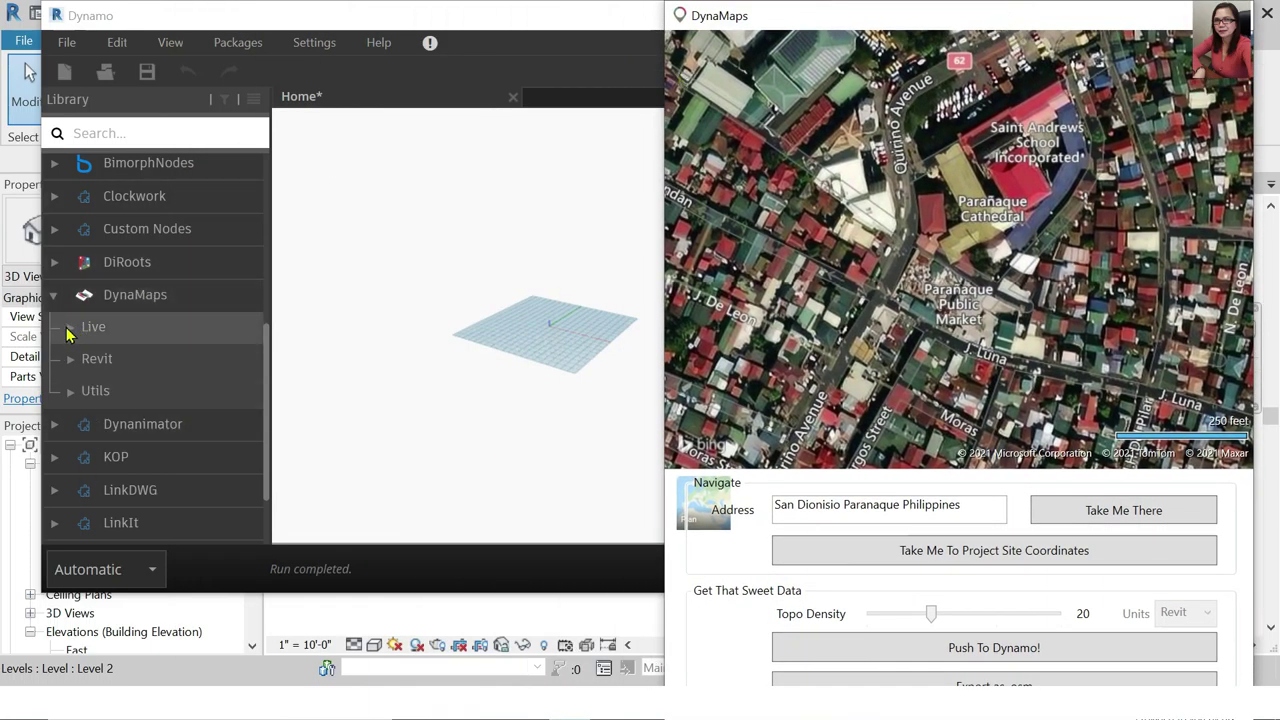
Place a BuildingFootPrintPolygons node from DynaMaps Live > Buildings and orbit its footprint preview
left_click(68, 334)
left_click(70, 328)
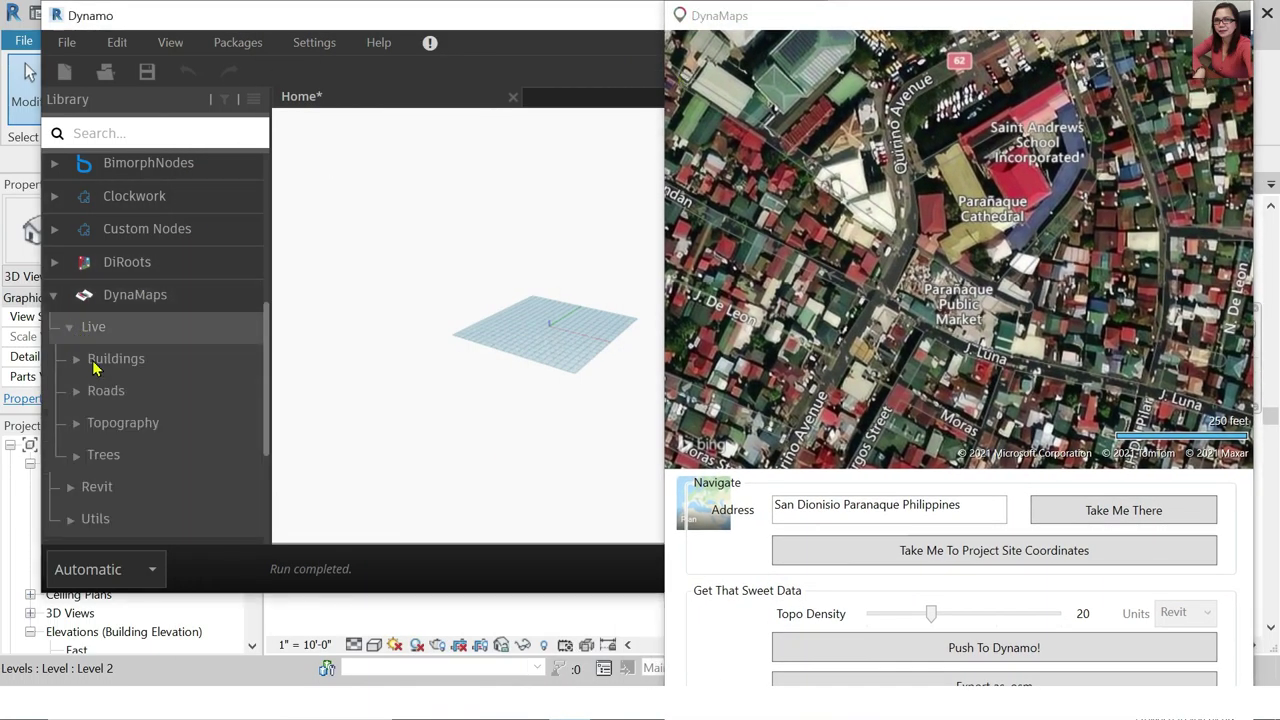
left_click(87, 361)
mouse_move(166, 395)
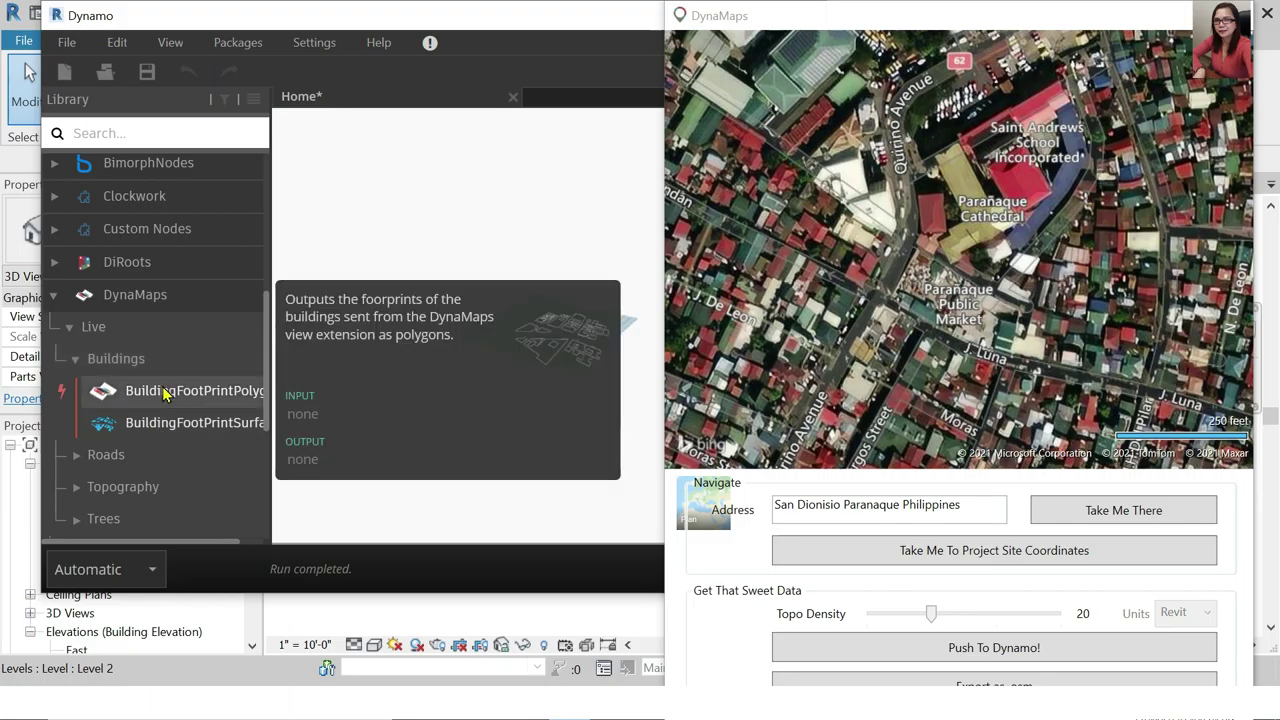
mouse_move(483, 458)
left_mouse_down()
mouse_move(514, 354)
mouse_move(594, 291)
left_mouse_up()
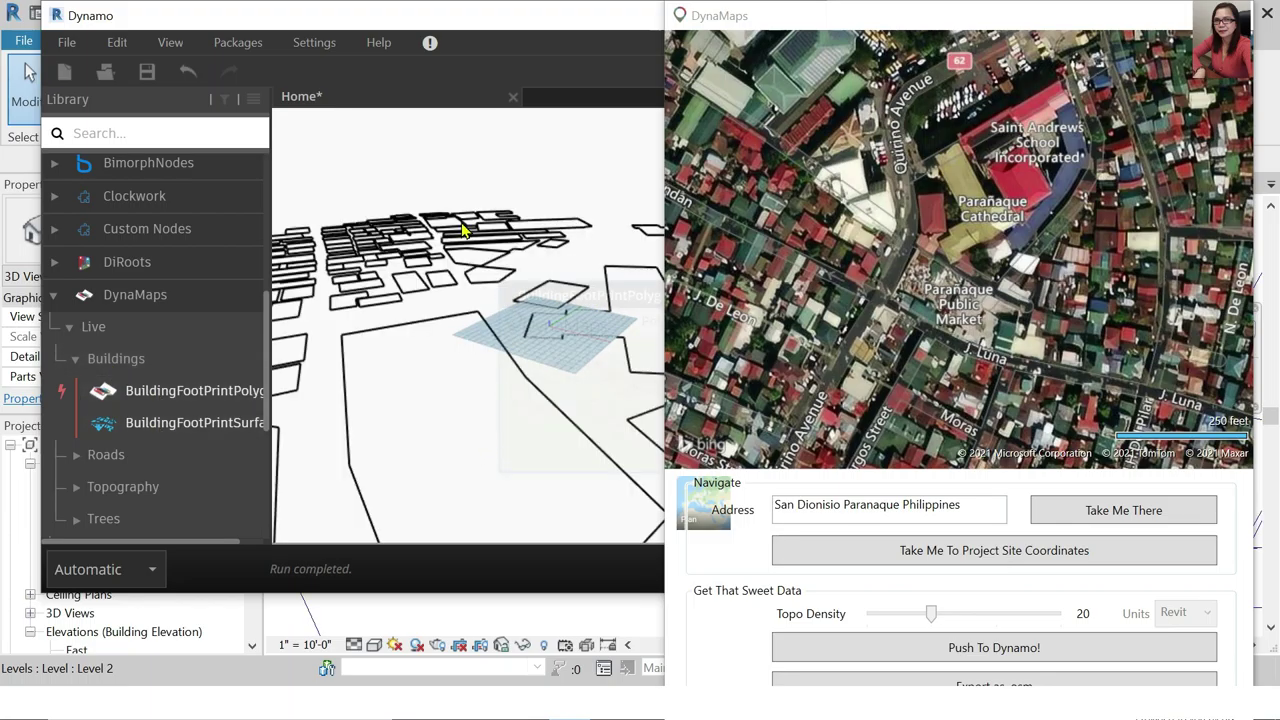
right_click_drag(416, 250, 514, 258)
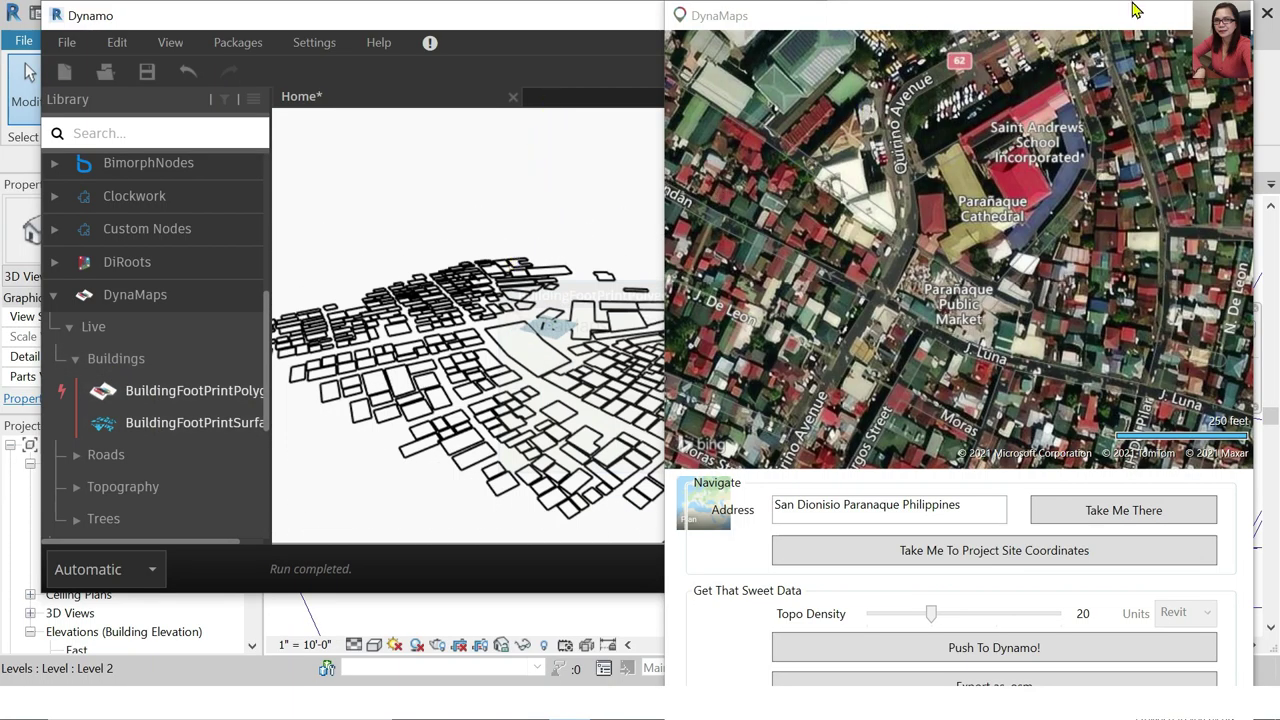
Shift the DynaMaps window aside and drag the BuildingFootPrintPolygons node to the graph's upper left
left_click_drag(1075, 33, 1125, 267)
scroll(550, 303, "down", 5)
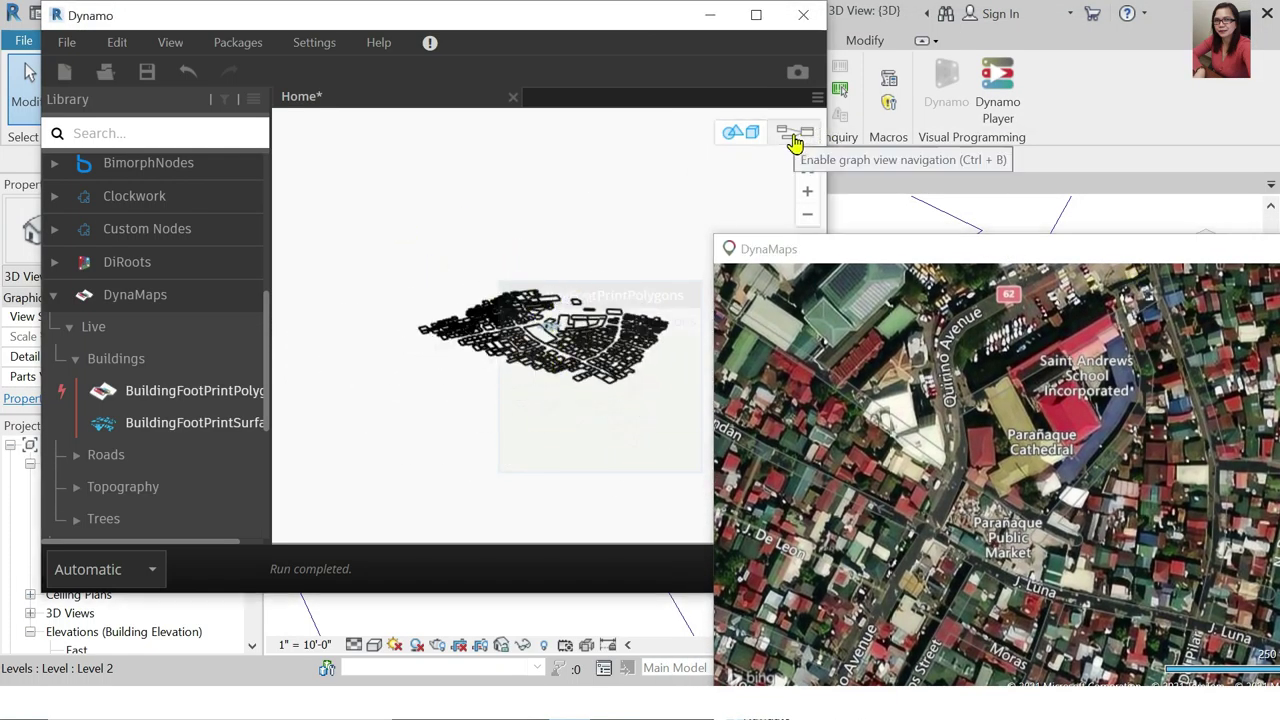
left_click(795, 132)
left_click_drag(590, 296, 386, 133)
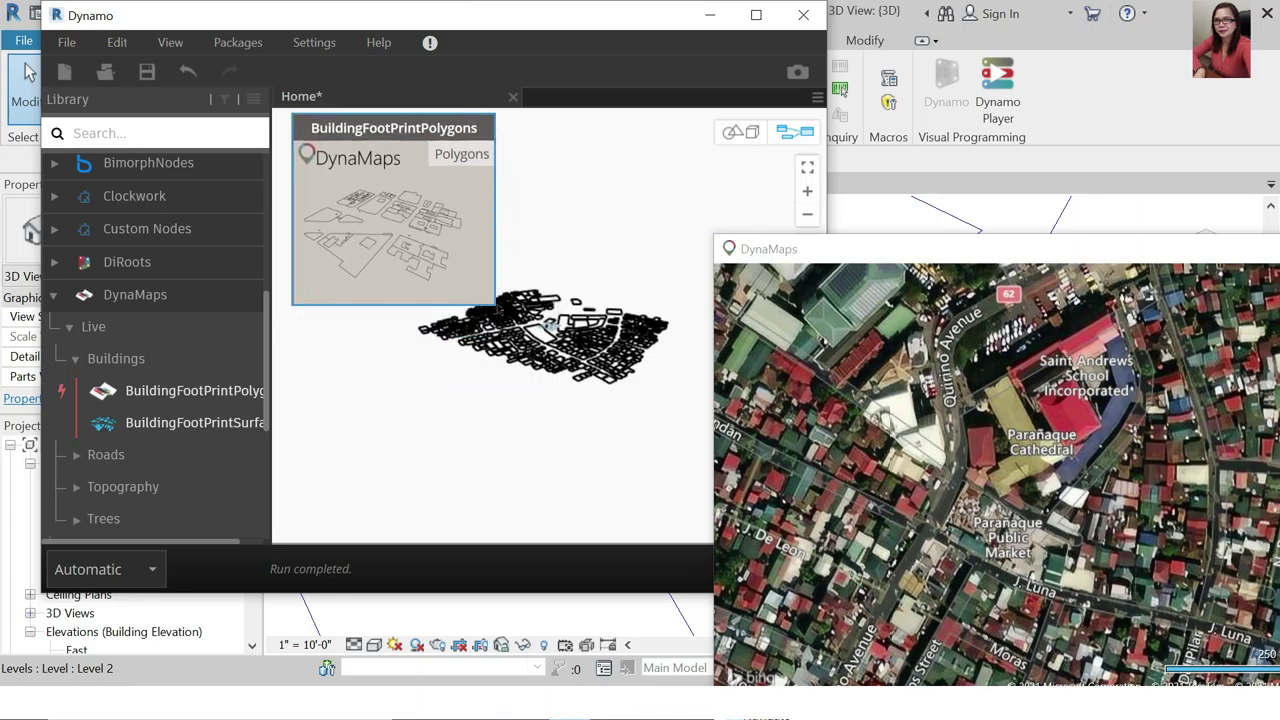
left_click_drag(476, 416, 552, 454)
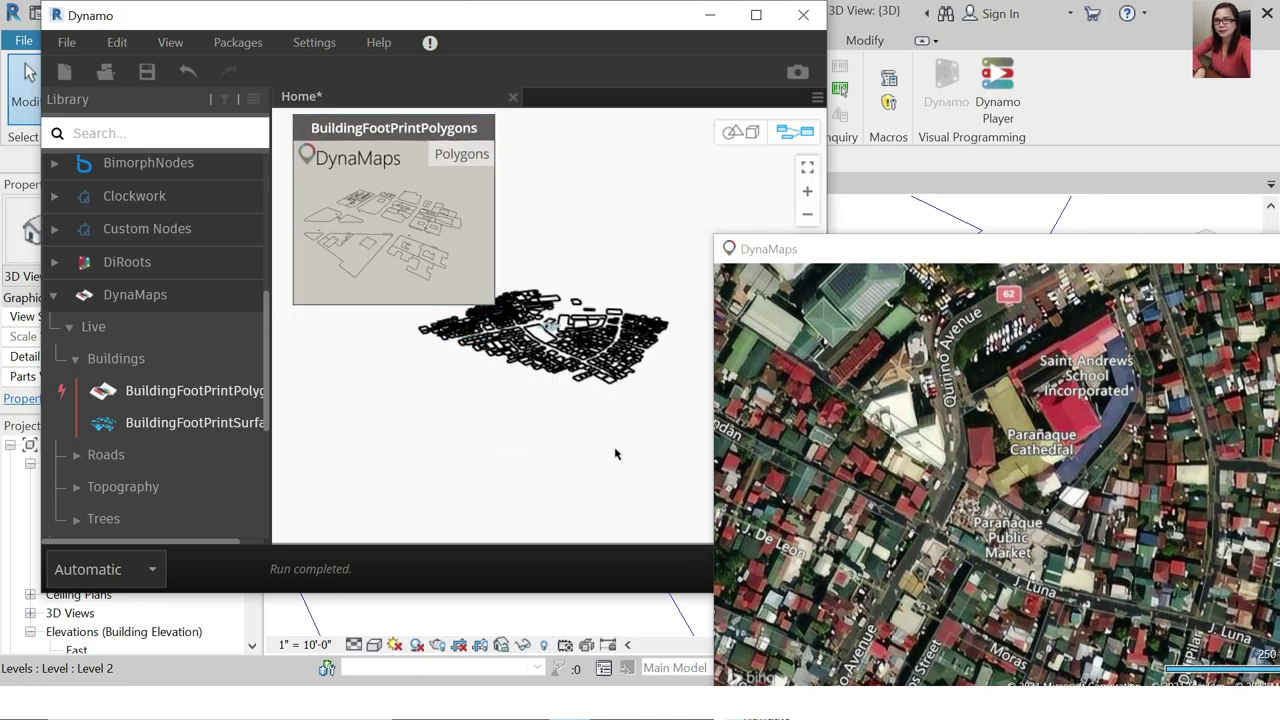
scroll(525, 395, "down", 3)
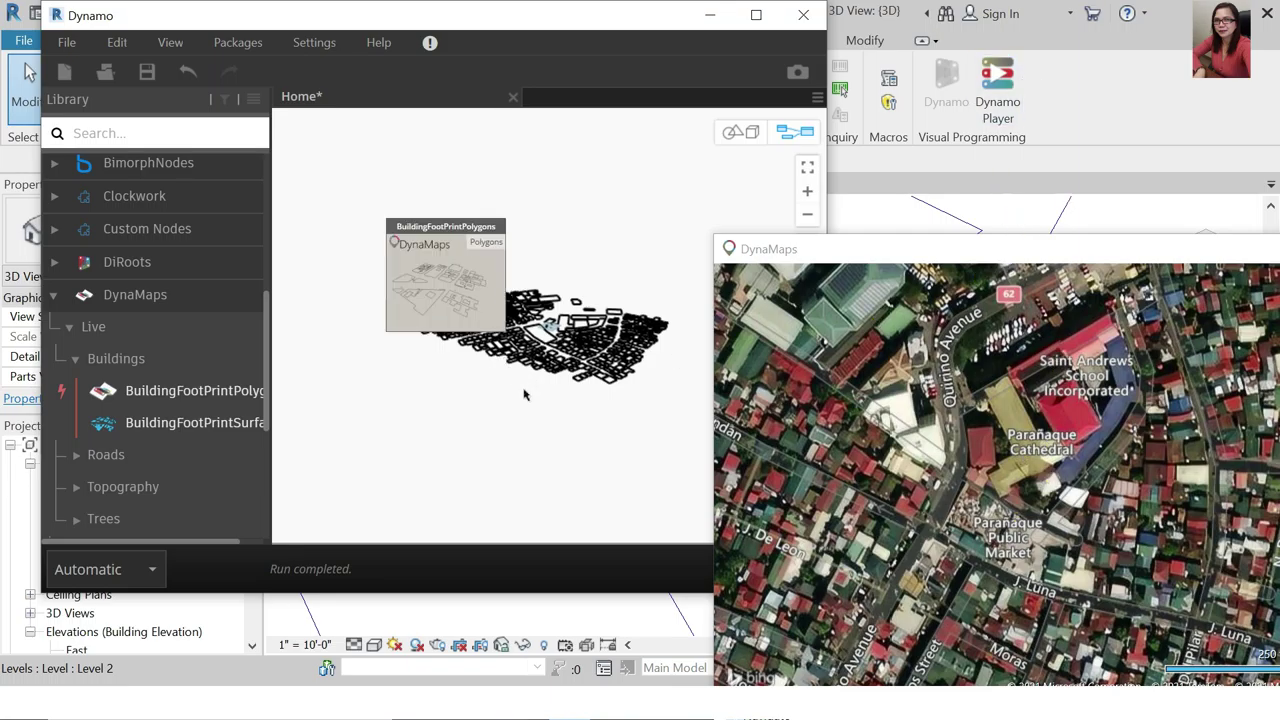
Select and deselect the BuildingFootPrintPolygons node, then drag the DynaMaps map window out of the way
left_click(450, 240)
scroll(397, 386, "up", 2)
left_click(400, 374)
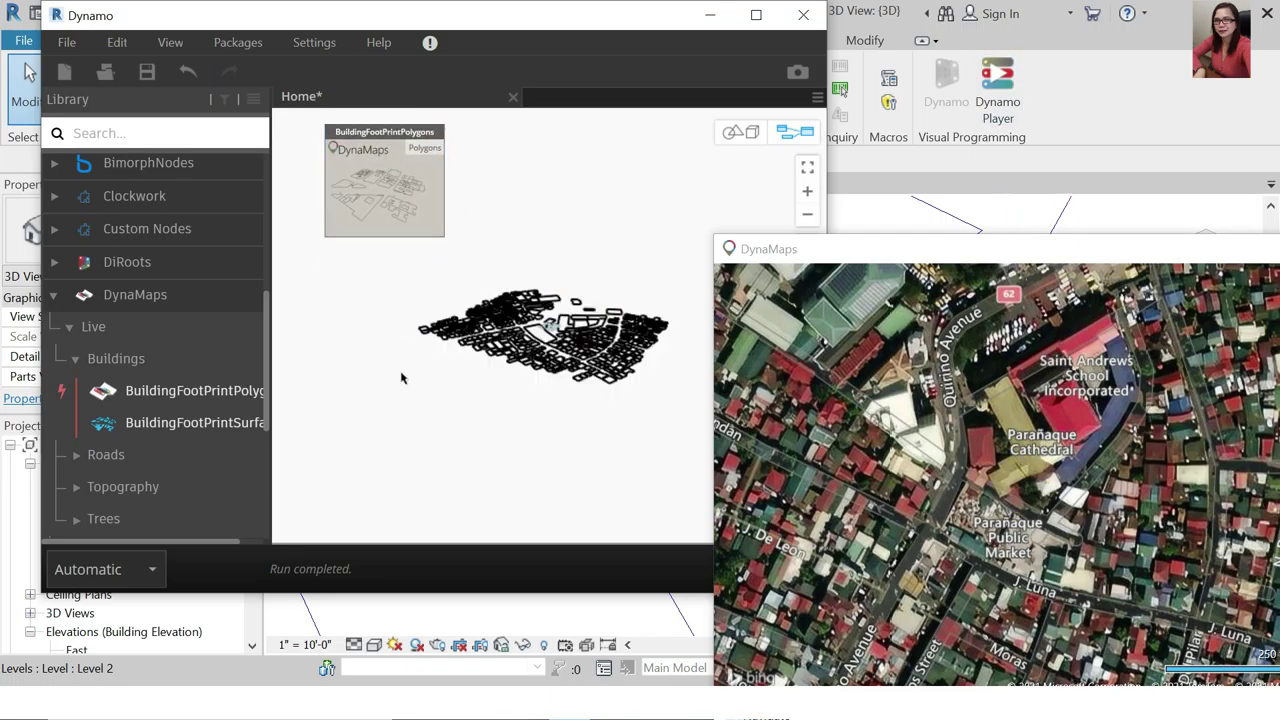
scroll(425, 397, "up", 1)
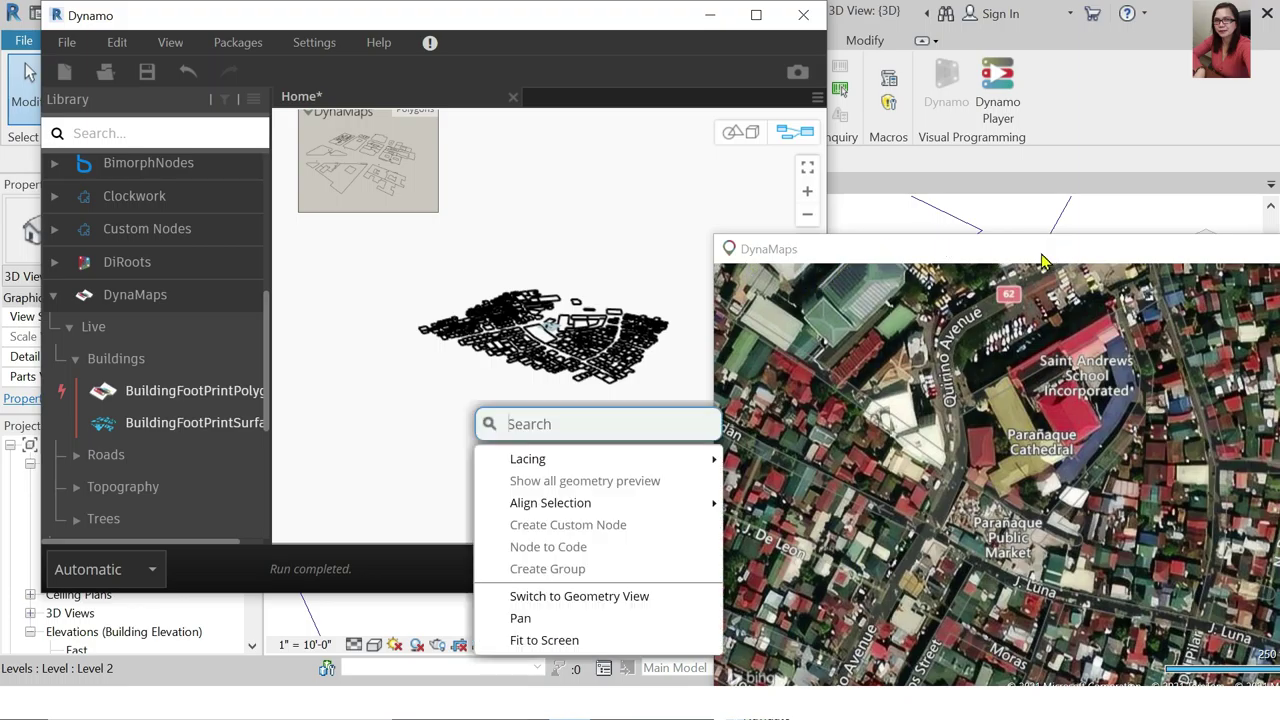
left_click_drag(1040, 256, 905, 290)
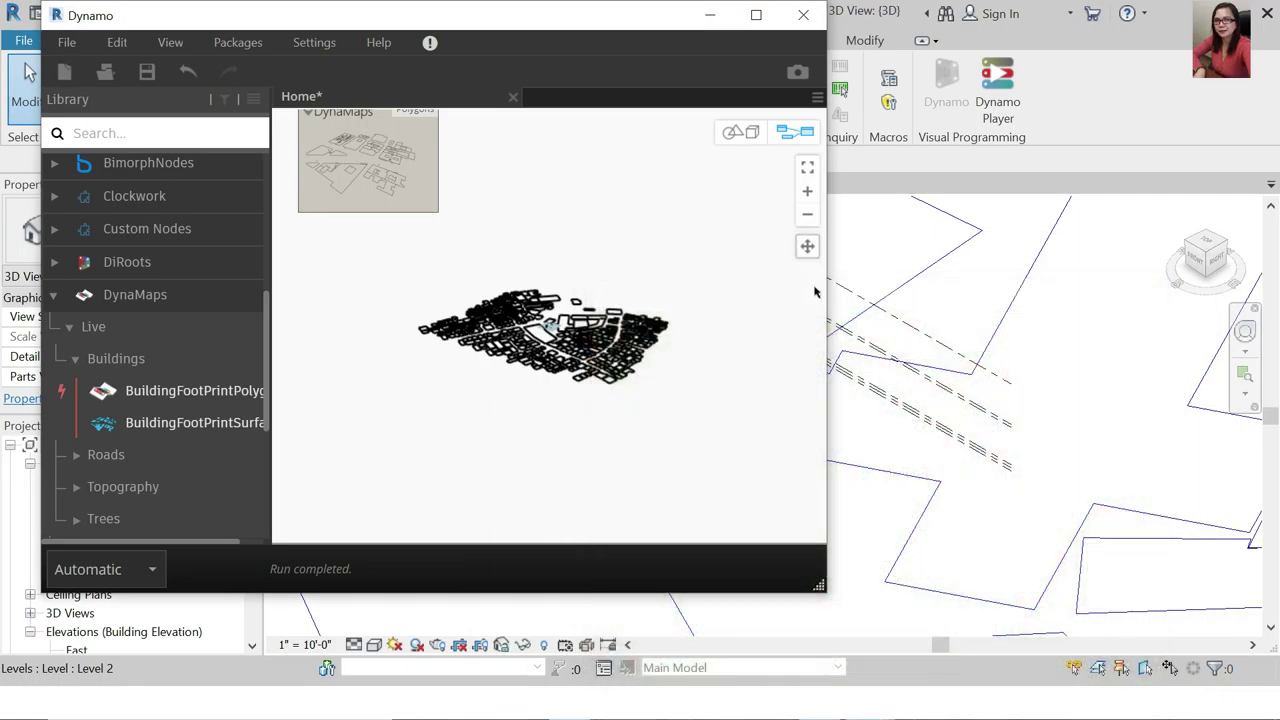
Switch to Background 3D Preview navigation and orbit the 3D city preview
left_click(170, 42)
mouse_move(362, 170)
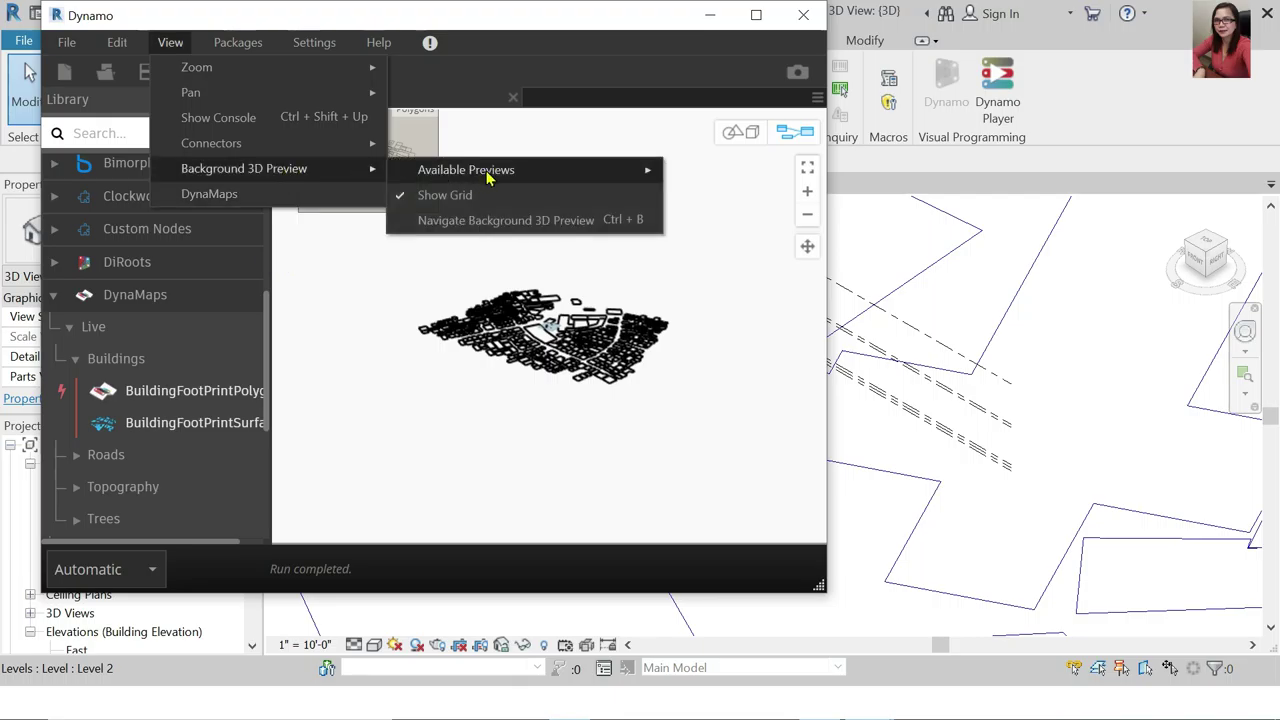
left_click(443, 221)
right_click_drag(572, 438, 563, 366)
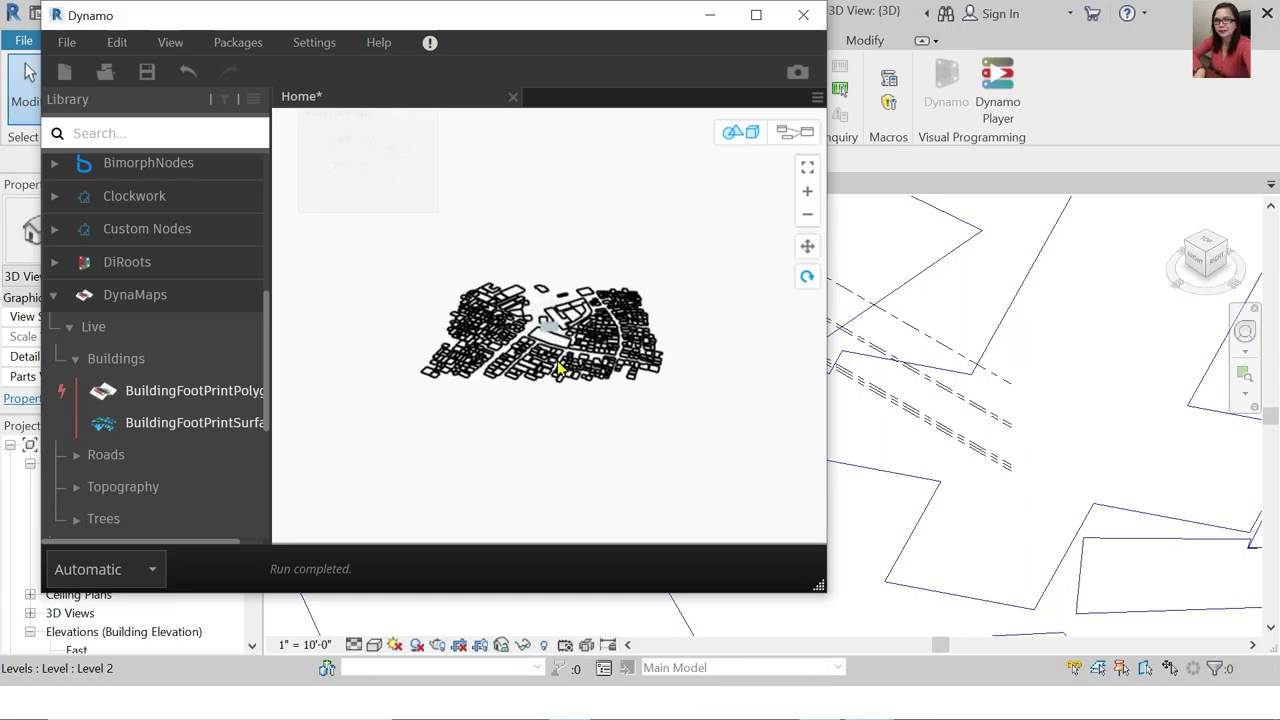
scroll(563, 366, "up", 6)
scroll(623, 362, "down", 5)
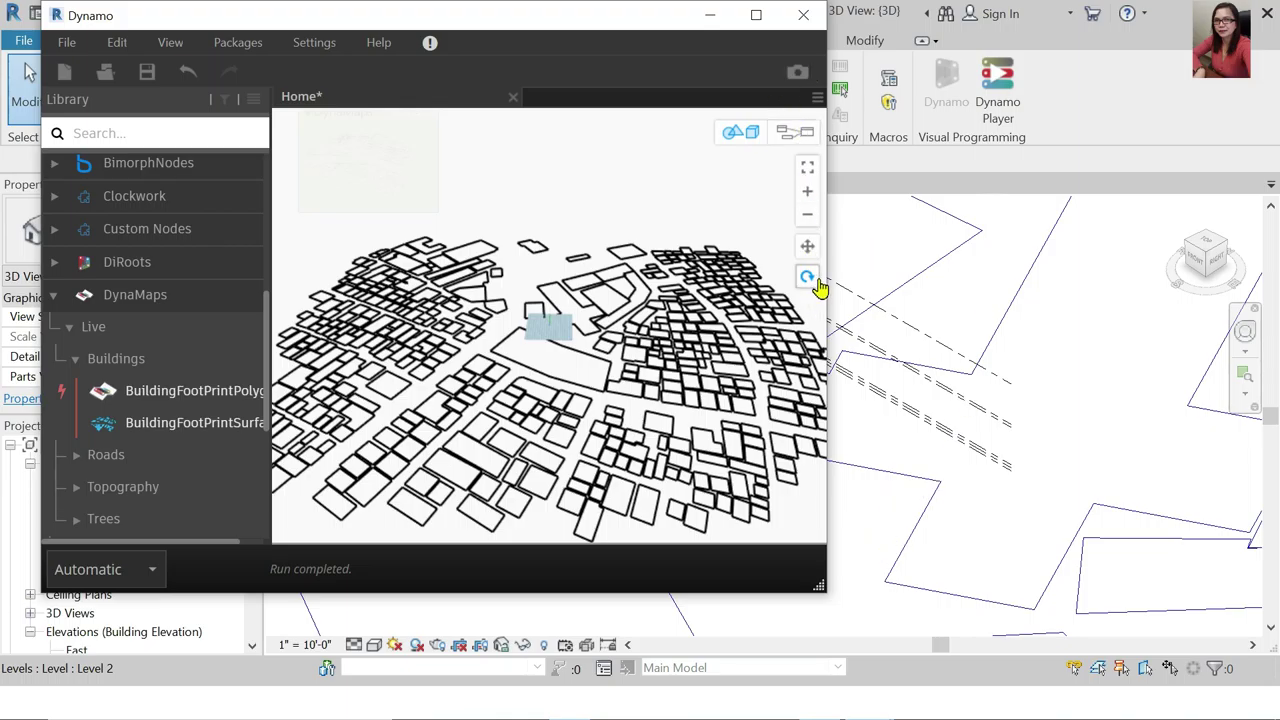
Back in the graph, select BuildingFootPrintPolygons and add a BuildingFootPrintSurfaces node
left_click(796, 140)
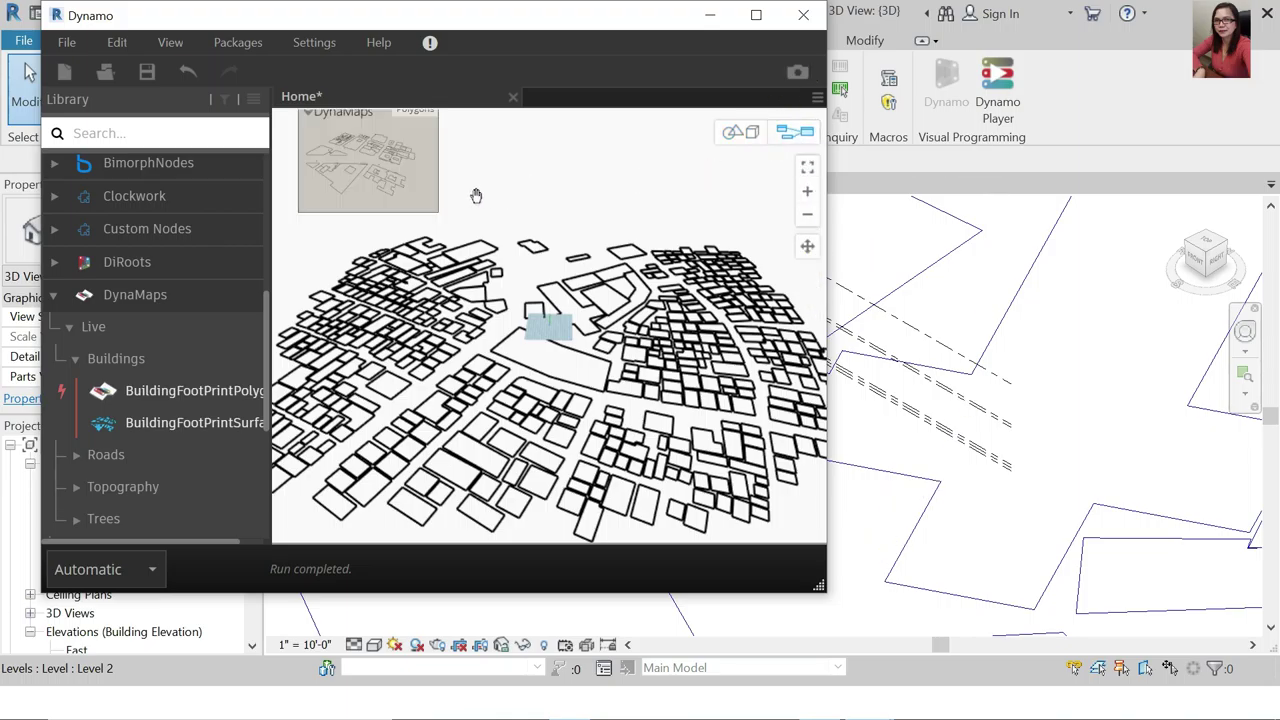
left_click_drag(467, 178, 455, 219)
left_click(455, 219)
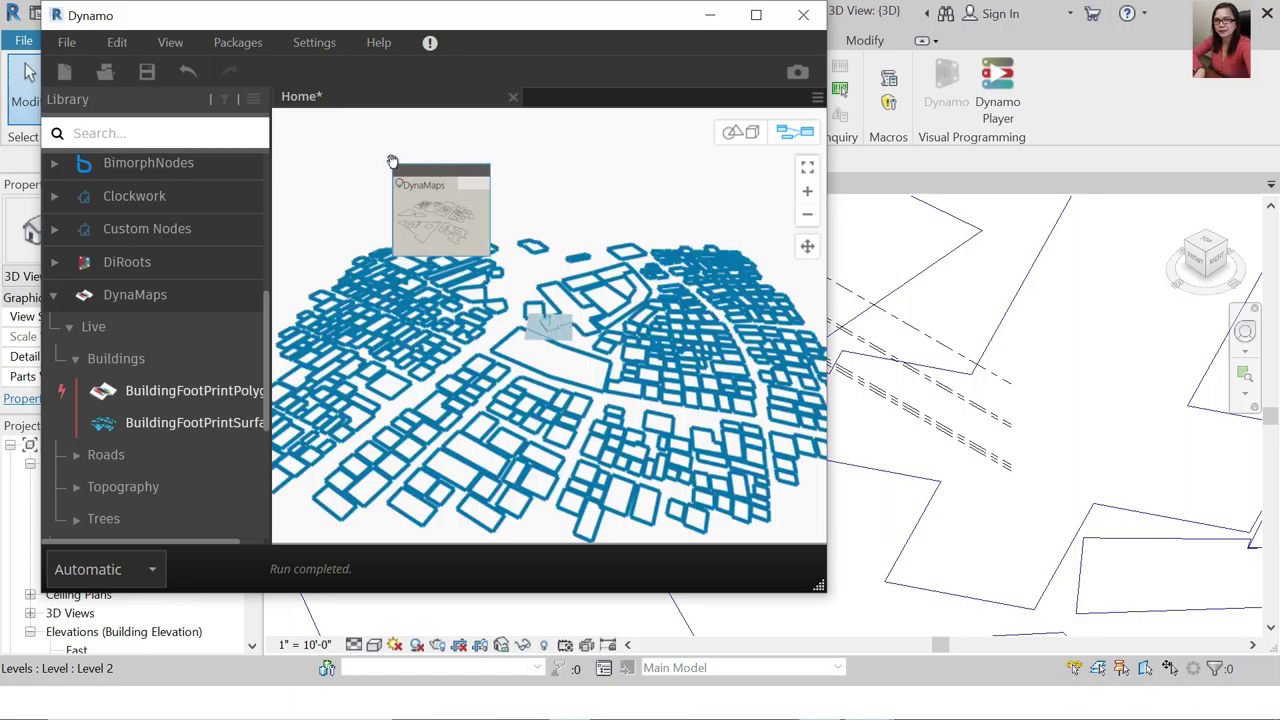
left_click(166, 422)
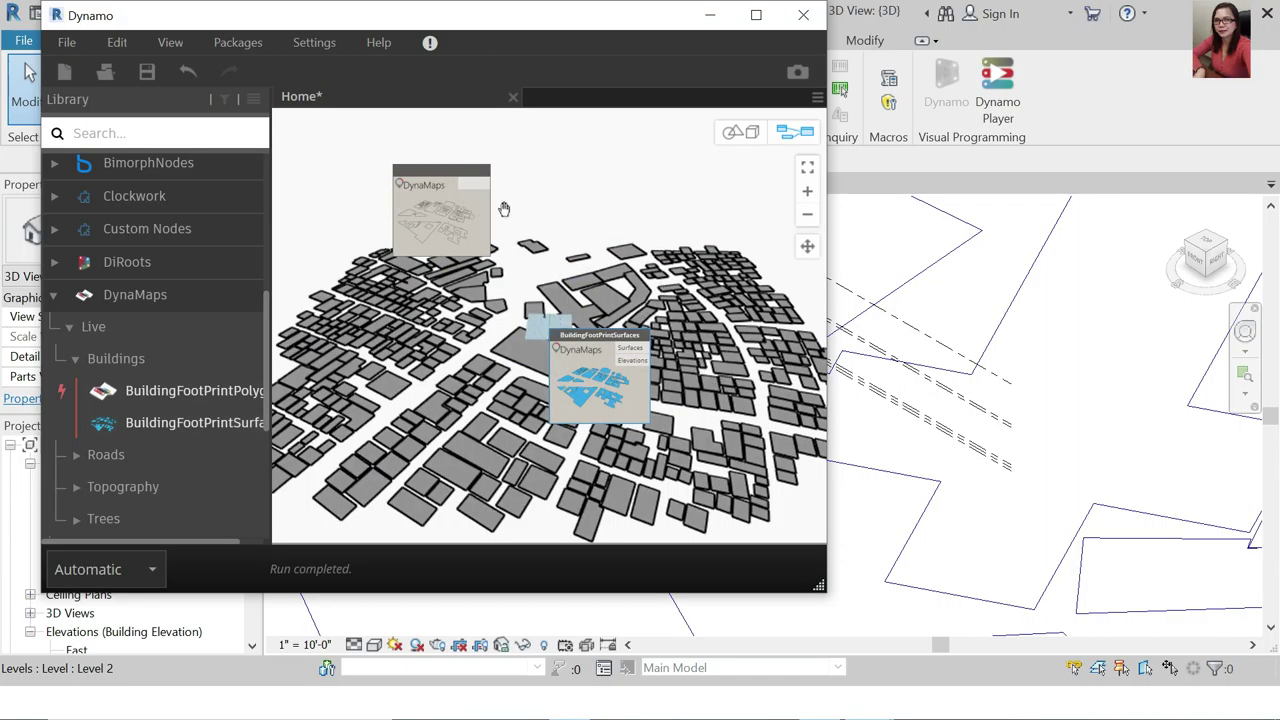
scroll(351, 150, "up", 2)
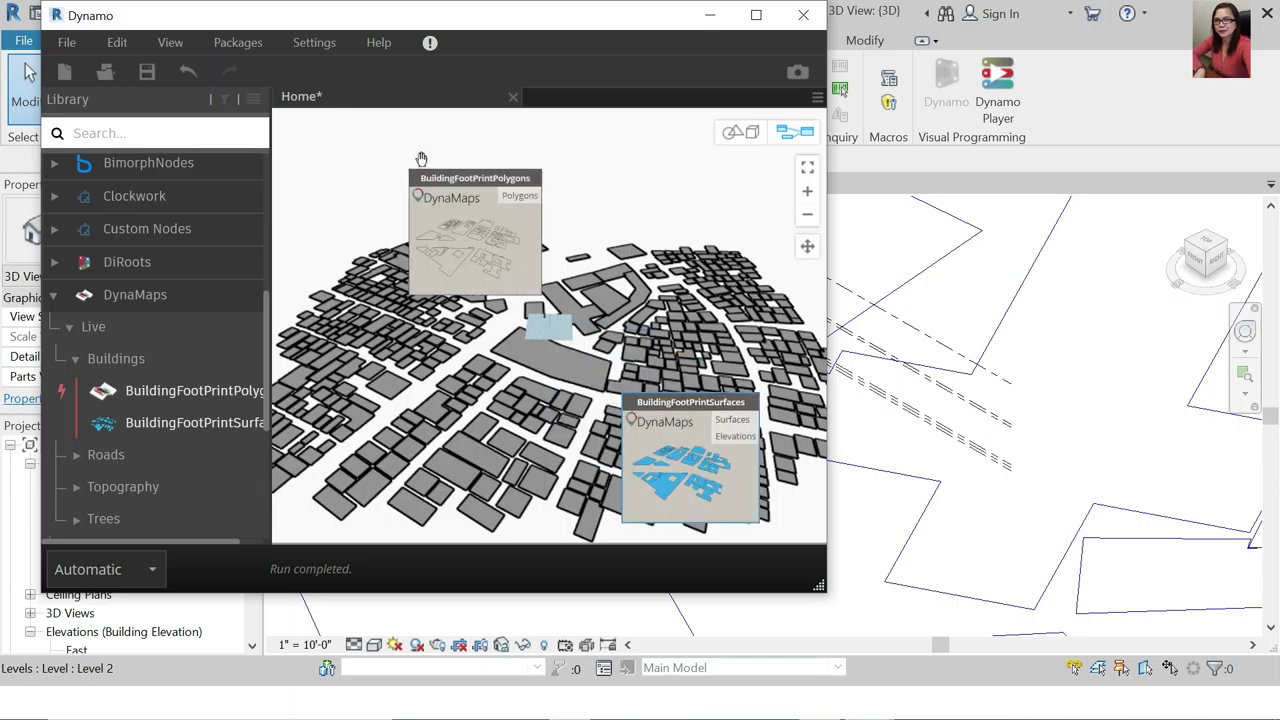
scroll(386, 158, "up", 1)
scroll(520, 183, "down", 3)
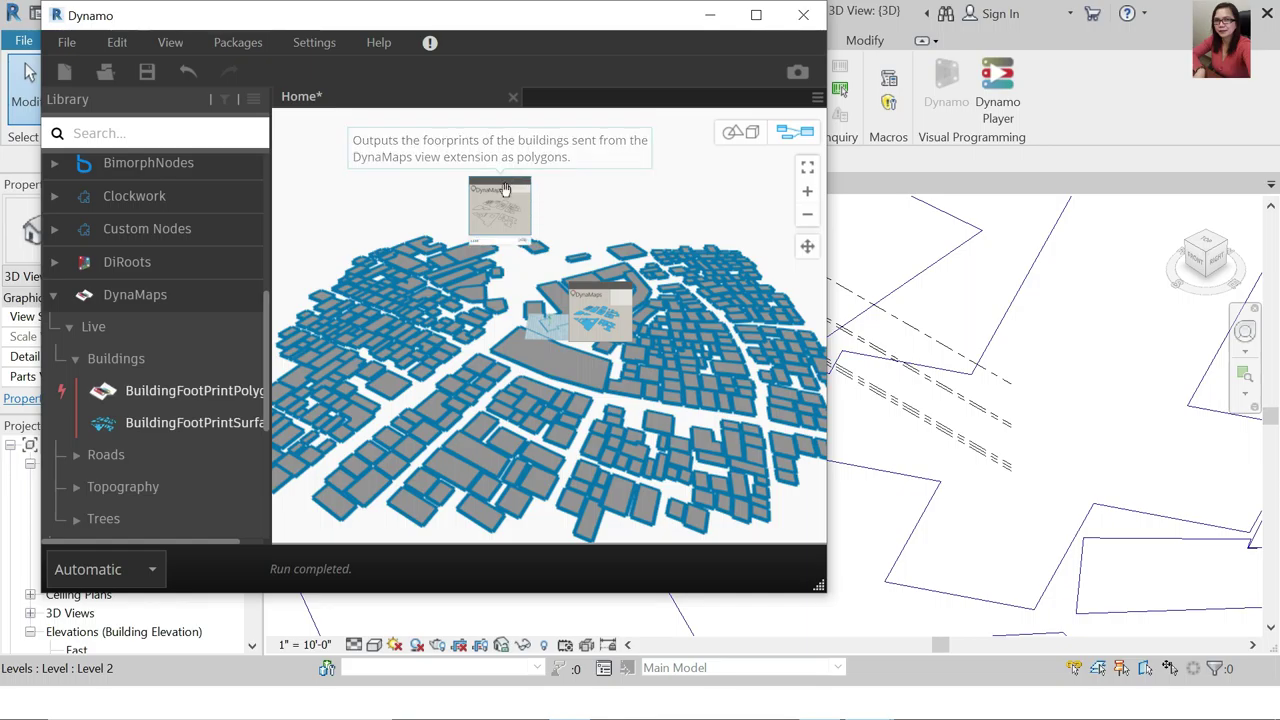
Pan the node graph up and left, and zoom out to show the whole city layout
left_click(744, 136)
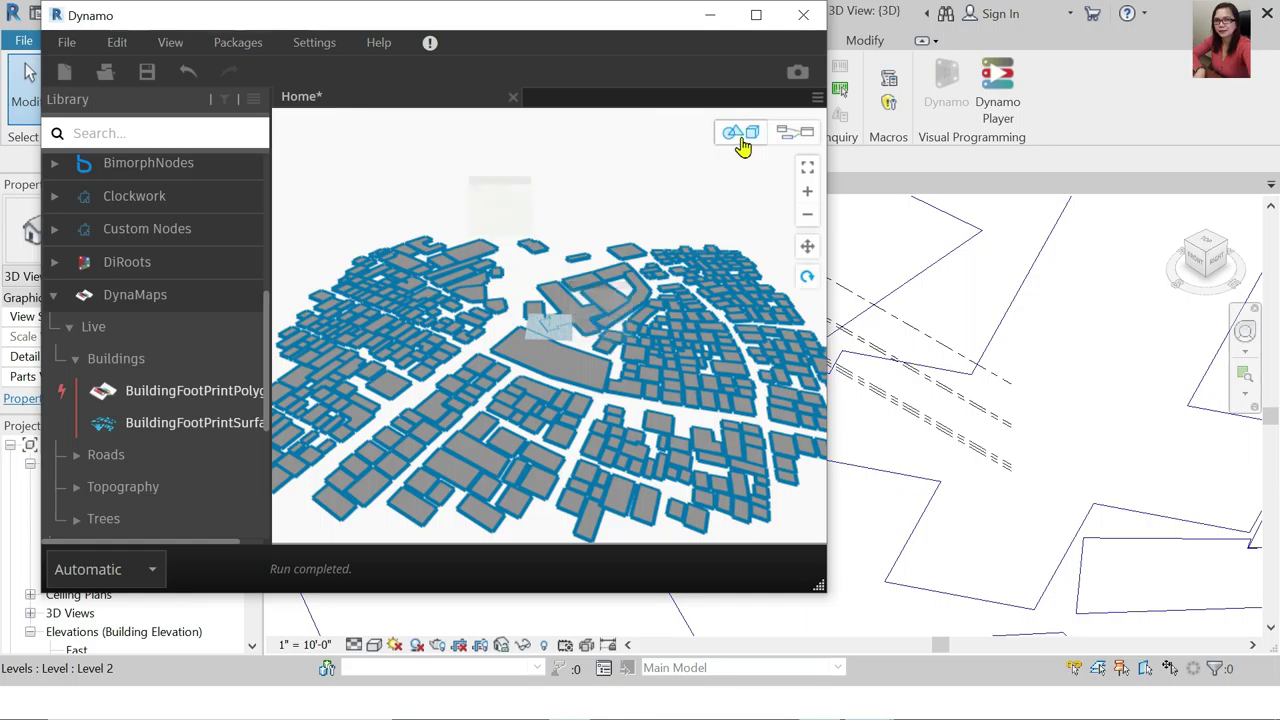
left_click(795, 131)
scroll(510, 200, "down", 3)
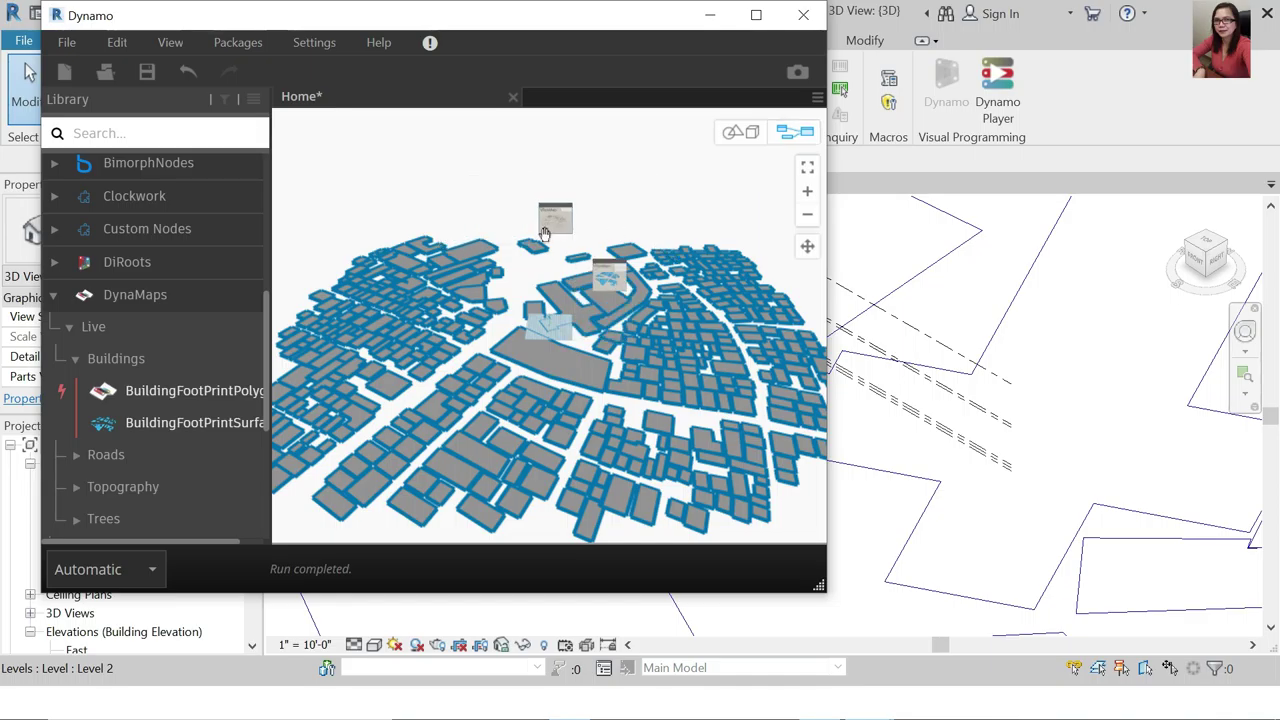
scroll(490, 190, "up", 4)
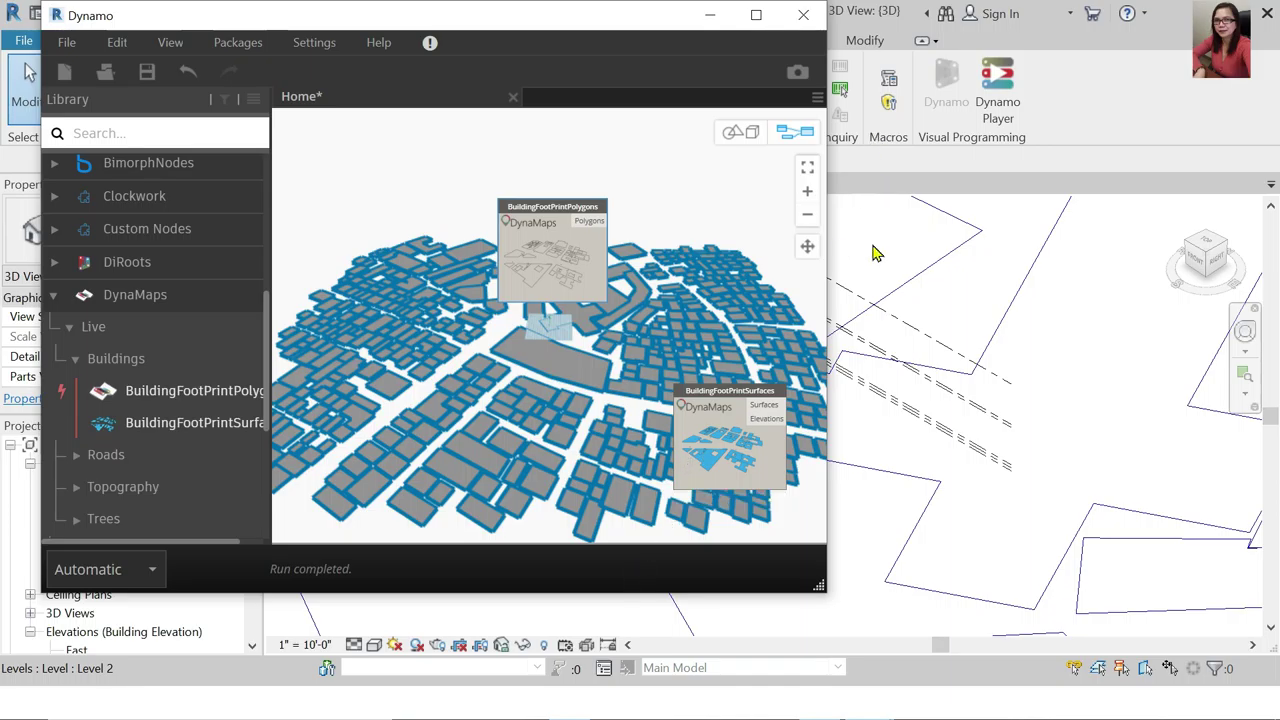
left_click(807, 246)
left_click_drag(749, 395, 541, 316)
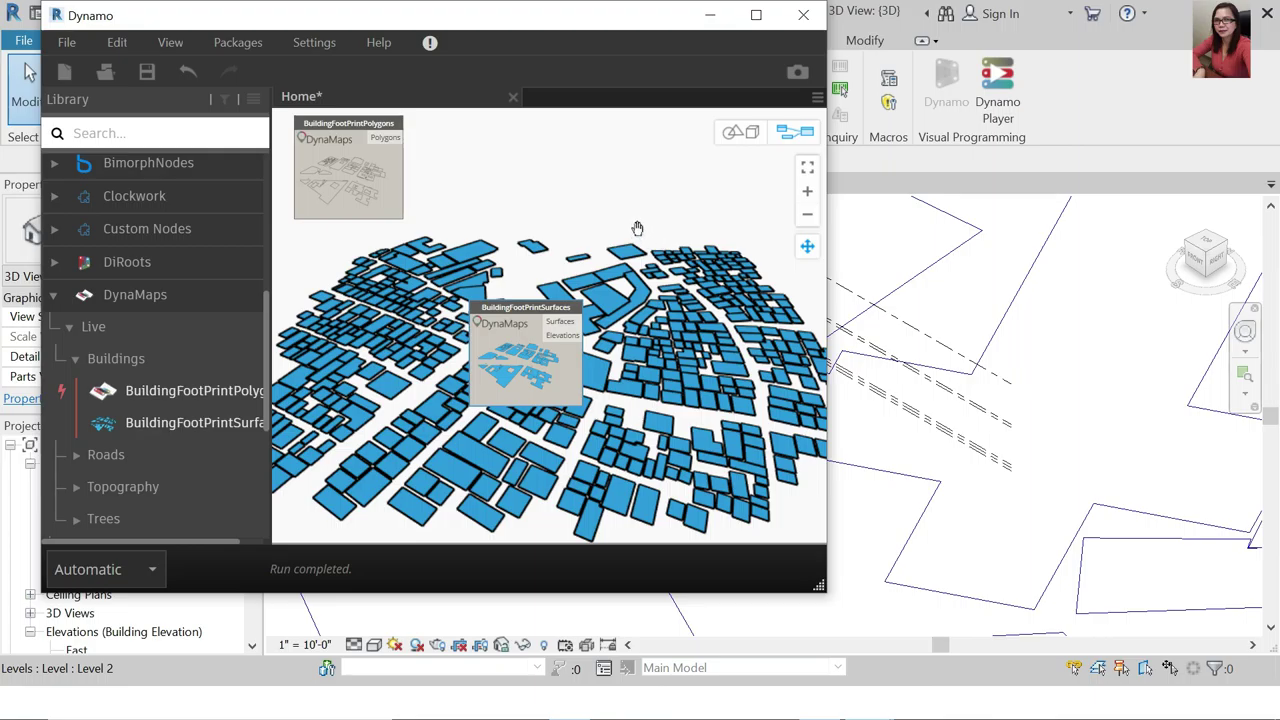
scroll(645, 228, "down", 1)
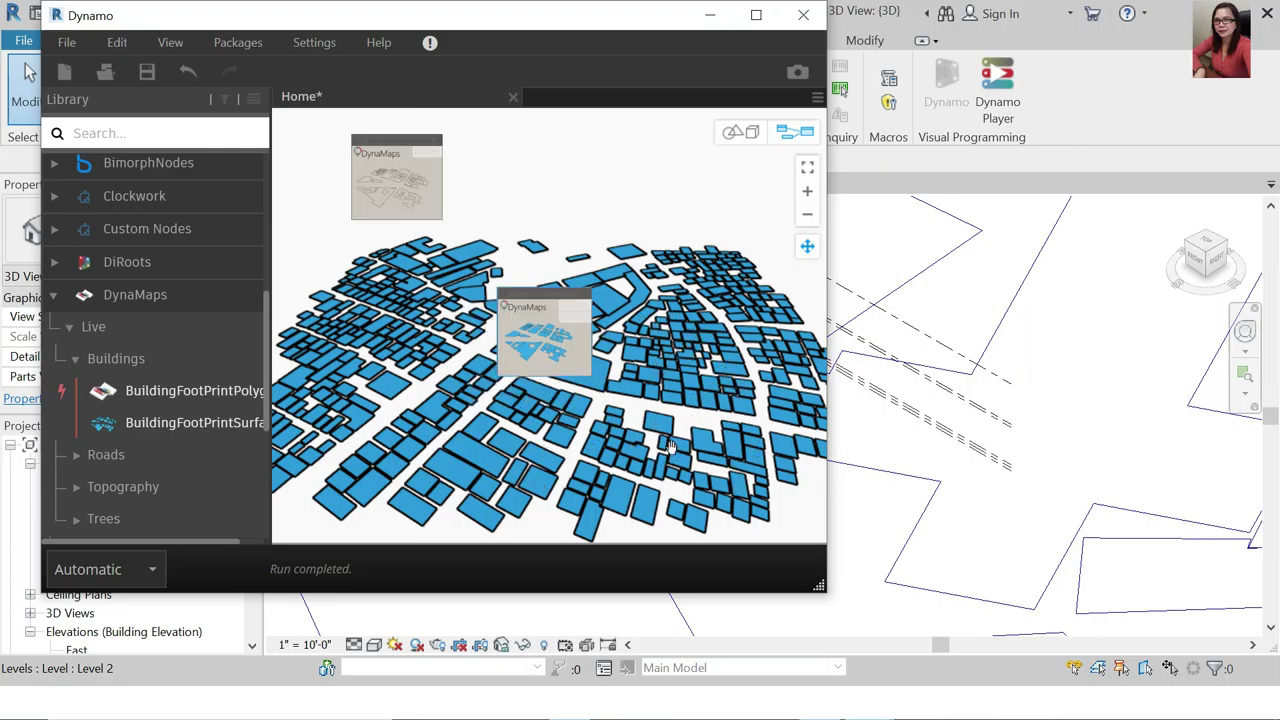
scroll(1100, 408, "down", 8)
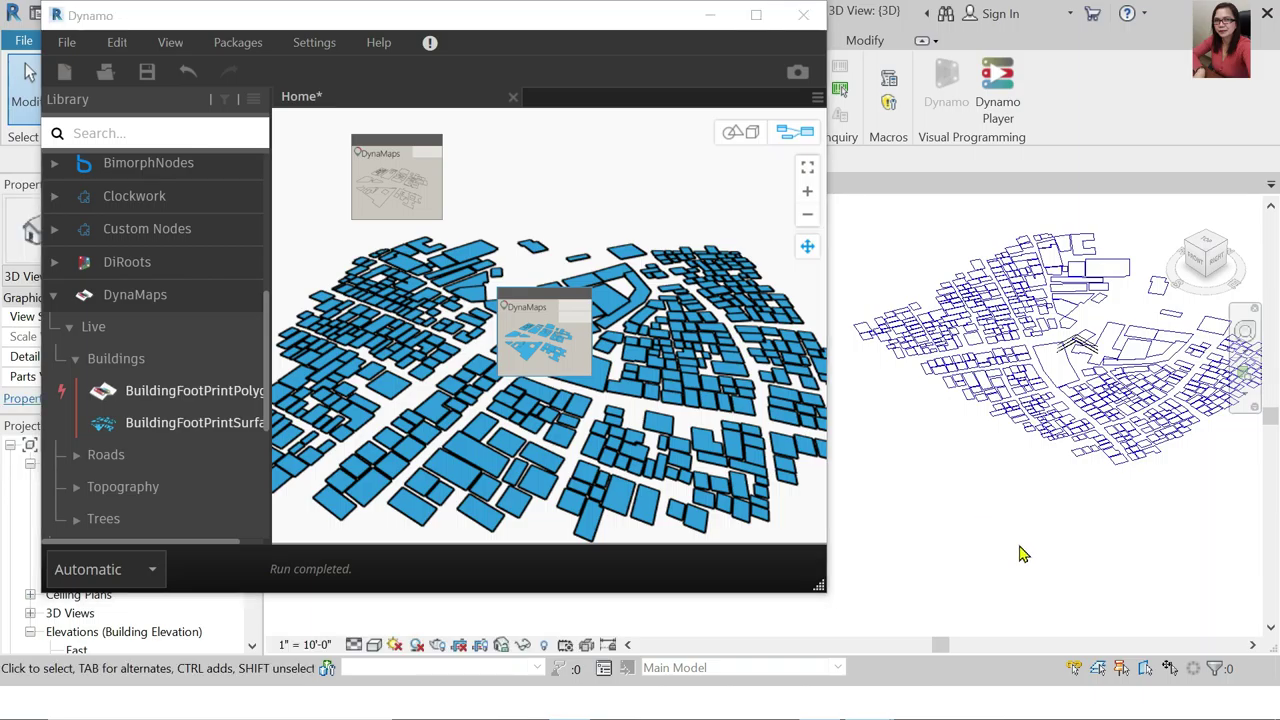
middle_click_drag(1017, 529, 1114, 449, "shift")
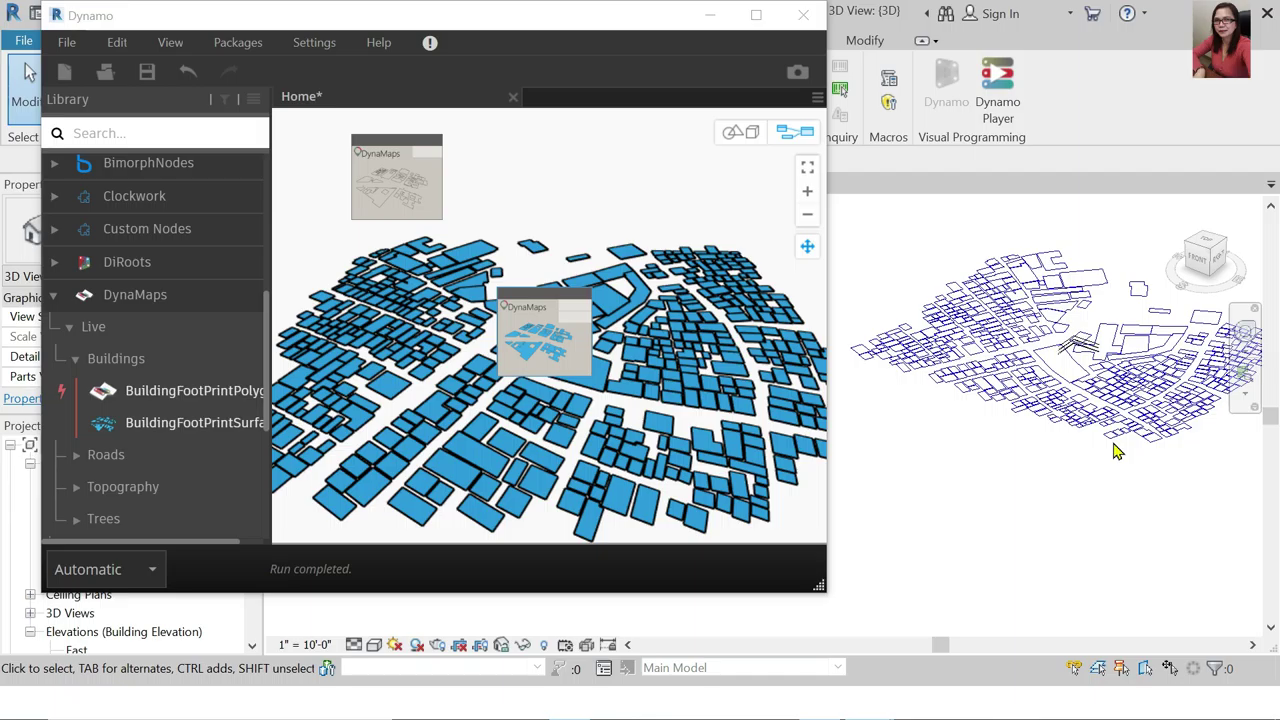
scroll(1171, 349, "up", 3)
scroll(1097, 371, "down", 2)
scroll(1080, 389, "up", 2)
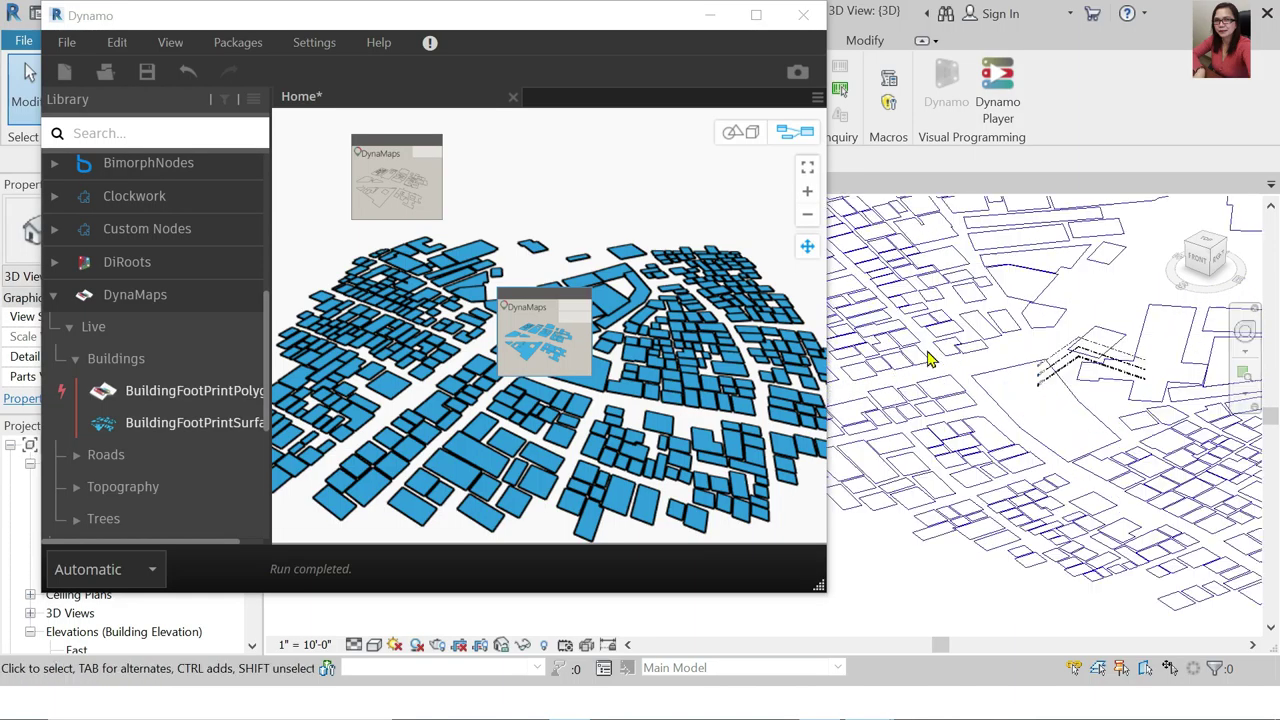
scroll(1152, 450, "down", 1)
scroll(1023, 466, "up", 3)
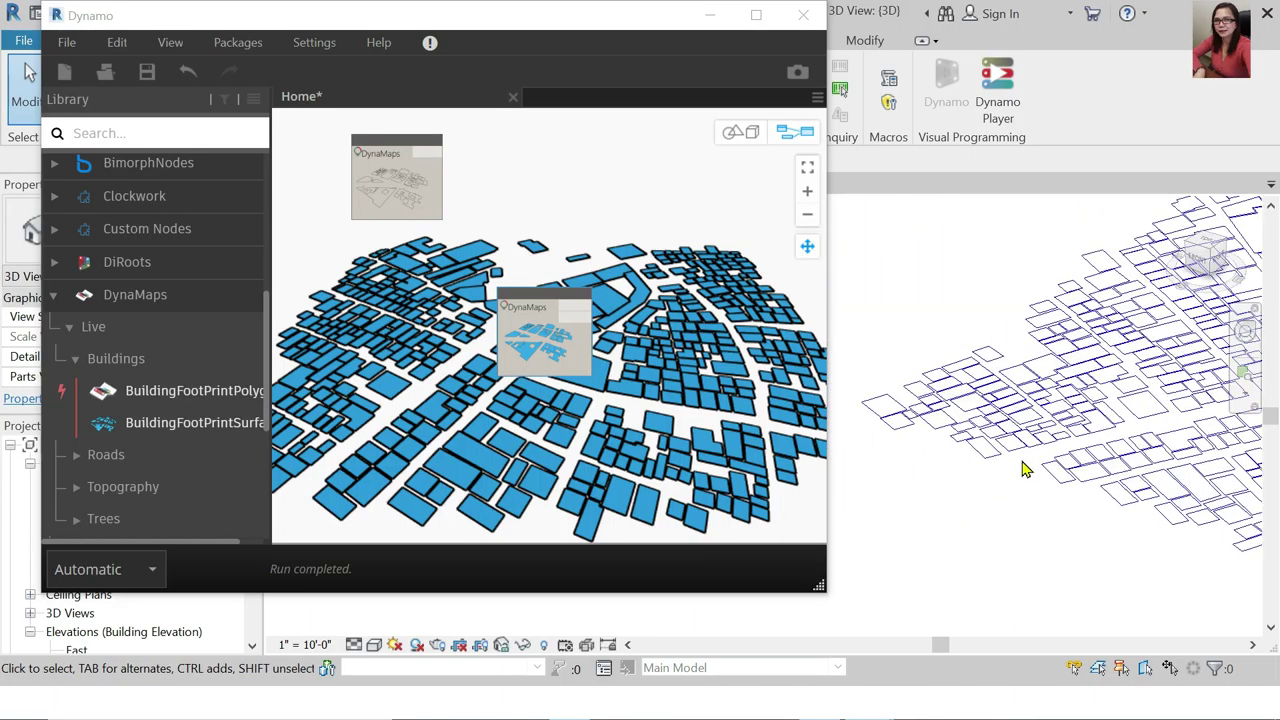
scroll(918, 405, "down", 2)
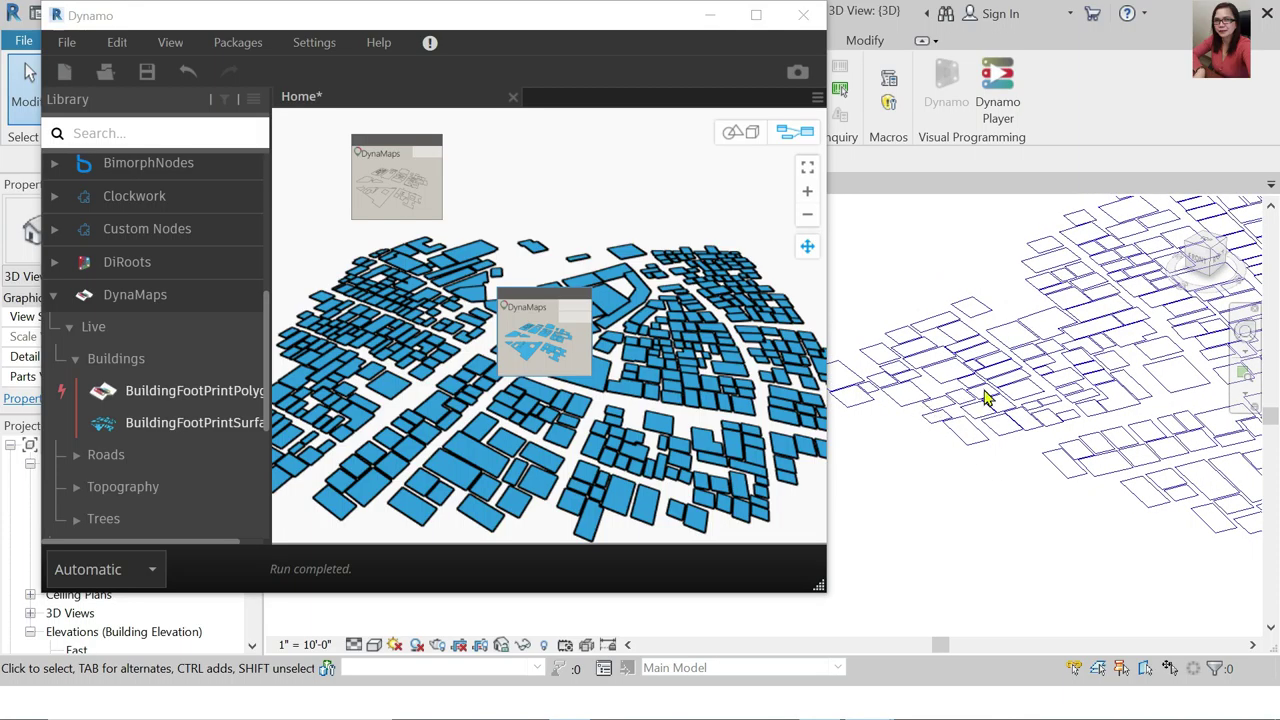
scroll(894, 354, "down", 1)
scroll(1023, 411, "up", 1)
scroll(1100, 486, "down", 2)
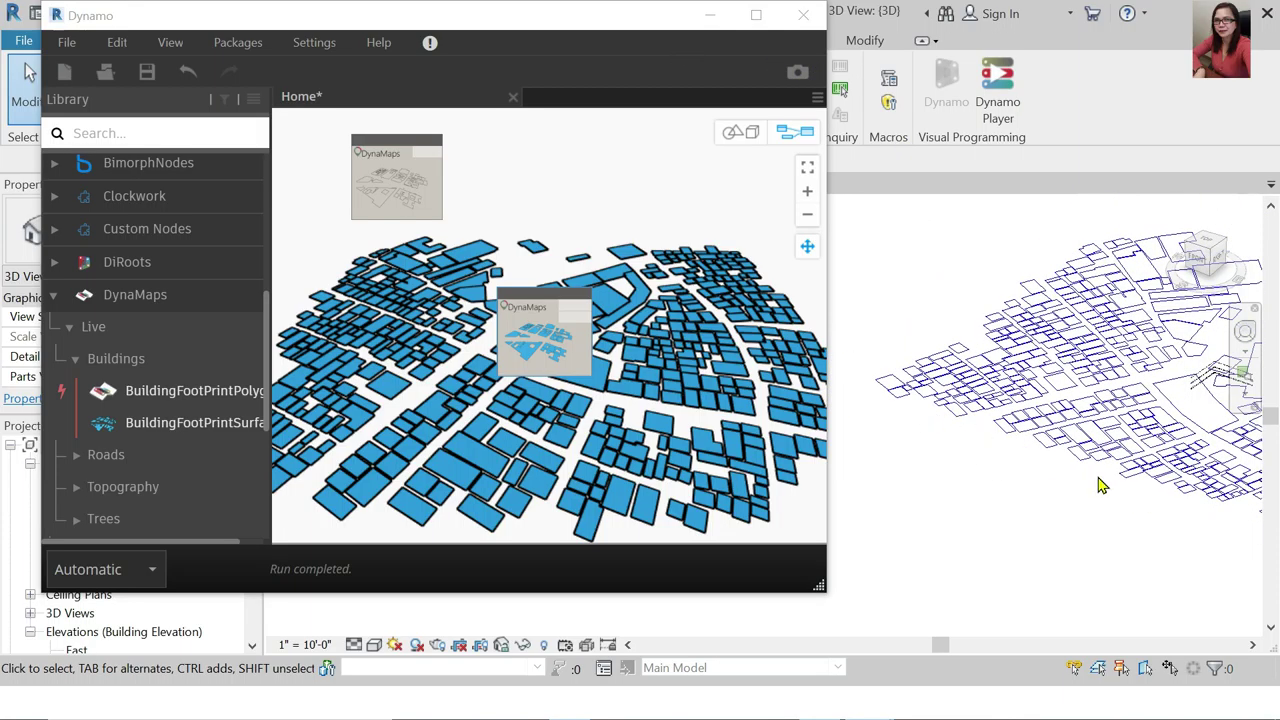
middle_click_drag(884, 436, 1182, 414, "shift")
scroll(1182, 424, "up", 2)
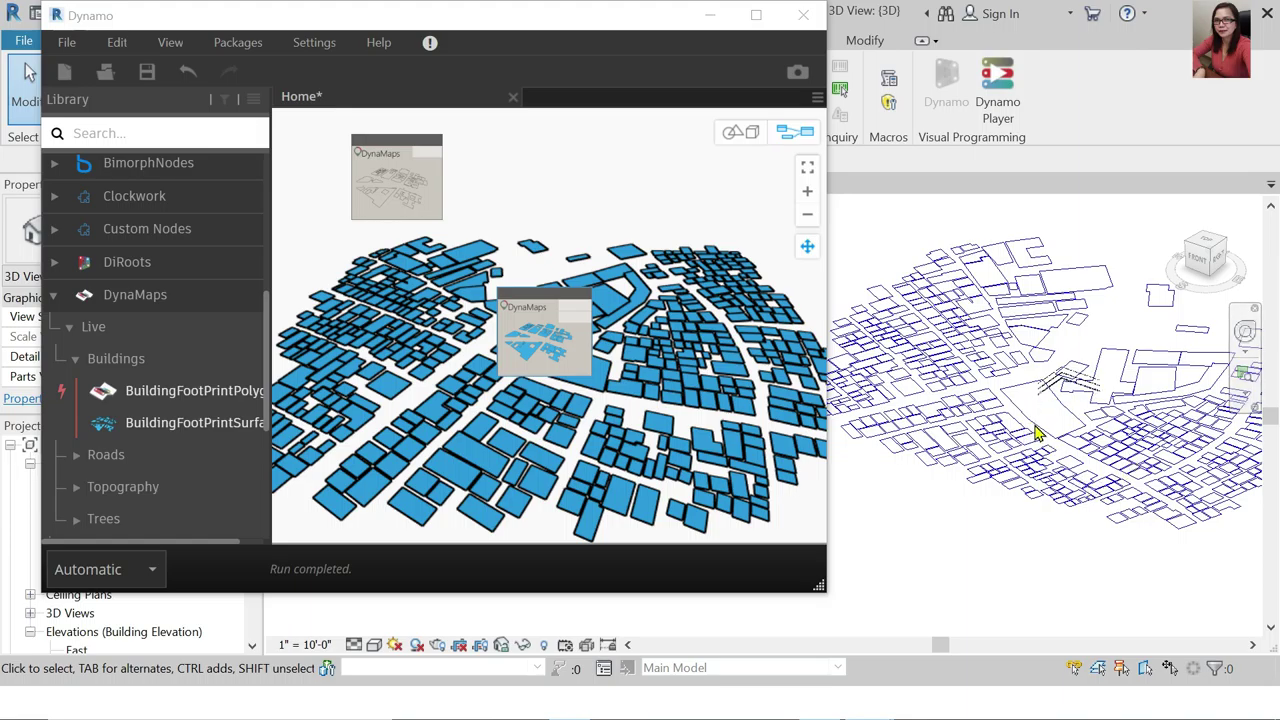
middle_click_drag(995, 423, 1005, 440, "shift")
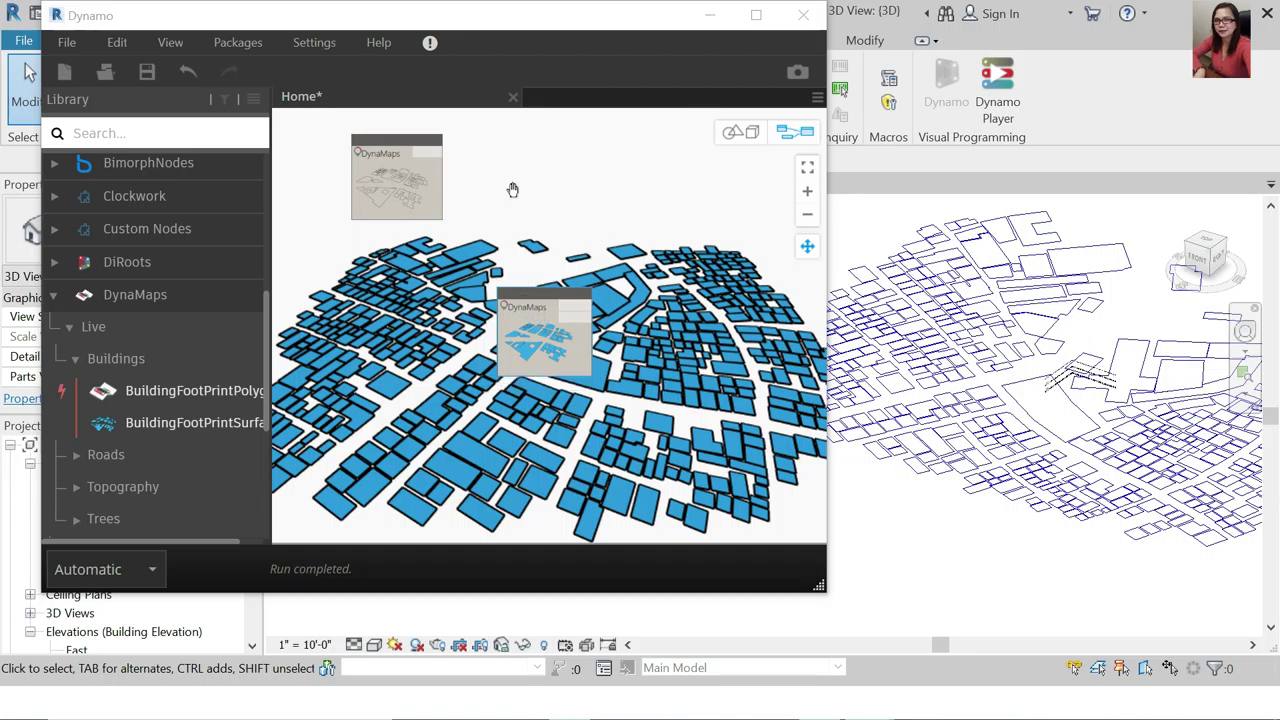
middle_click_drag(1100, 347, 917, 385, "shift")
middle_click_drag(1078, 385, 977, 457, "shift")
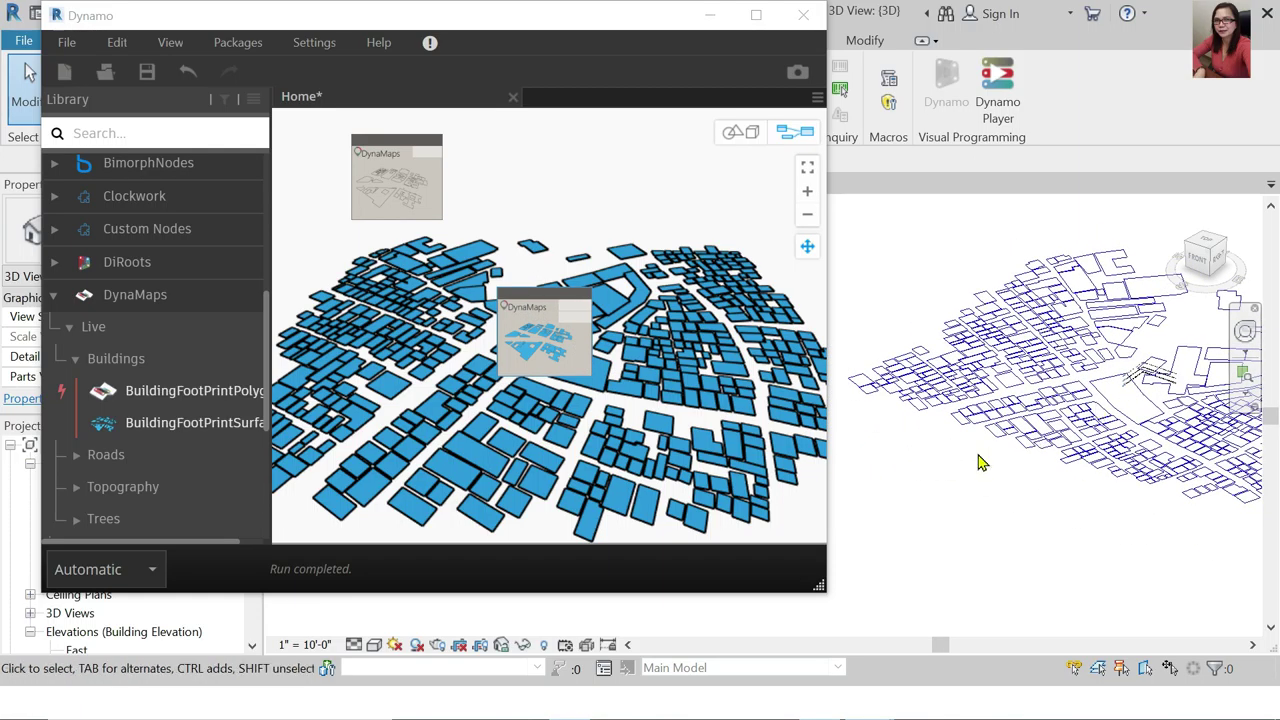